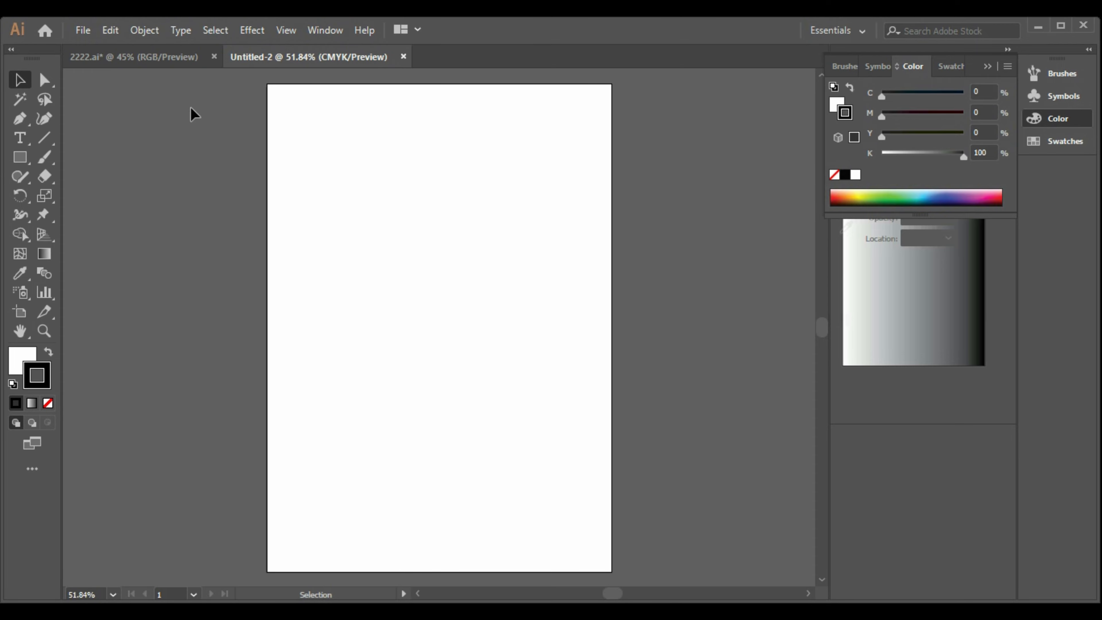
# - Copy the fashion figure sketch from 2222.ai into the Untitled-2 document and place it centrally on the artboard
pyautogui.click(130, 56)
pyautogui.moveTo(338, 125); pyautogui.dragTo(481, 419)
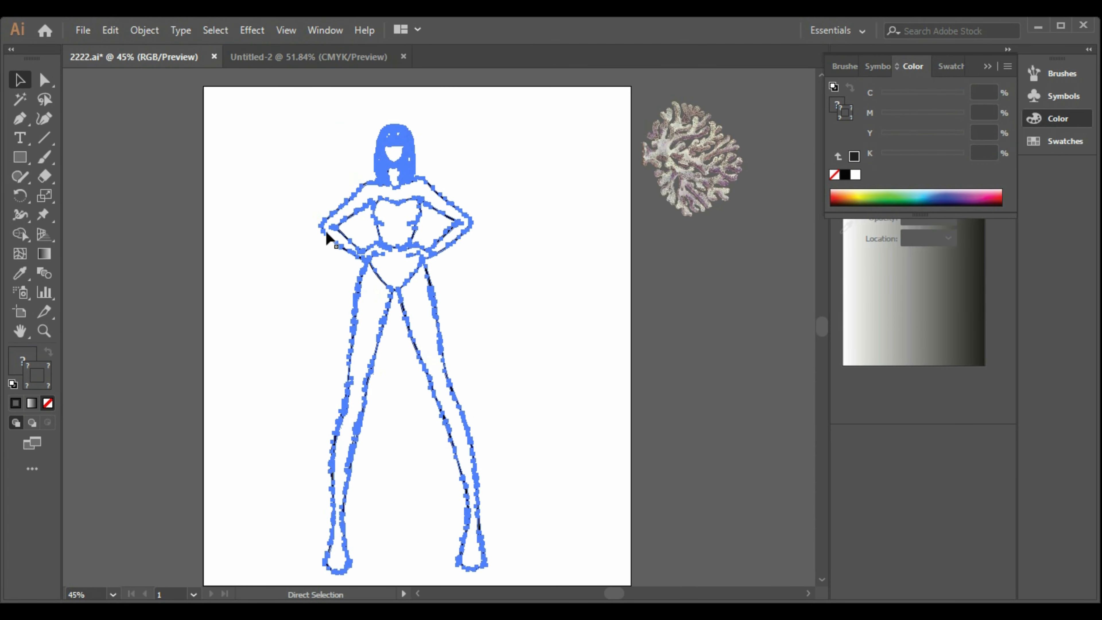
pyautogui.click(317, 57)
pyautogui.hotkey('ctrl', 'v')
pyautogui.moveTo(538, 70); pyautogui.dragTo(508, 143)
pyautogui.moveTo(433, 189); pyautogui.dragTo(442, 154)
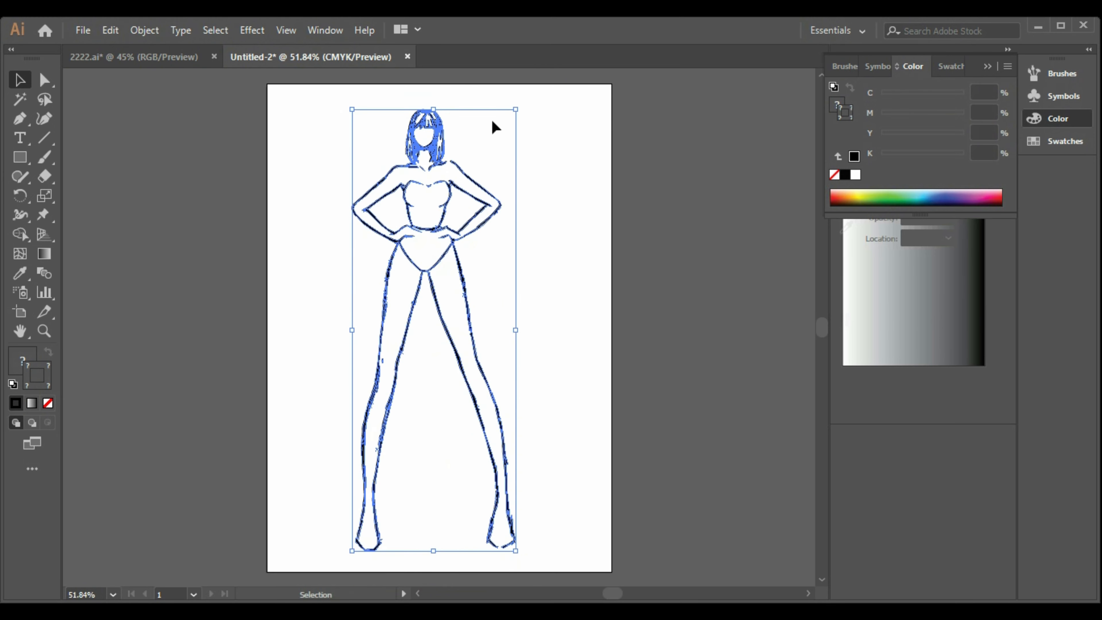
# - Enlarge the figure sketch slightly to nearly fill the artboard's height and centre it on the page
pyautogui.moveTo(513, 108); pyautogui.dragTo(546, 94)
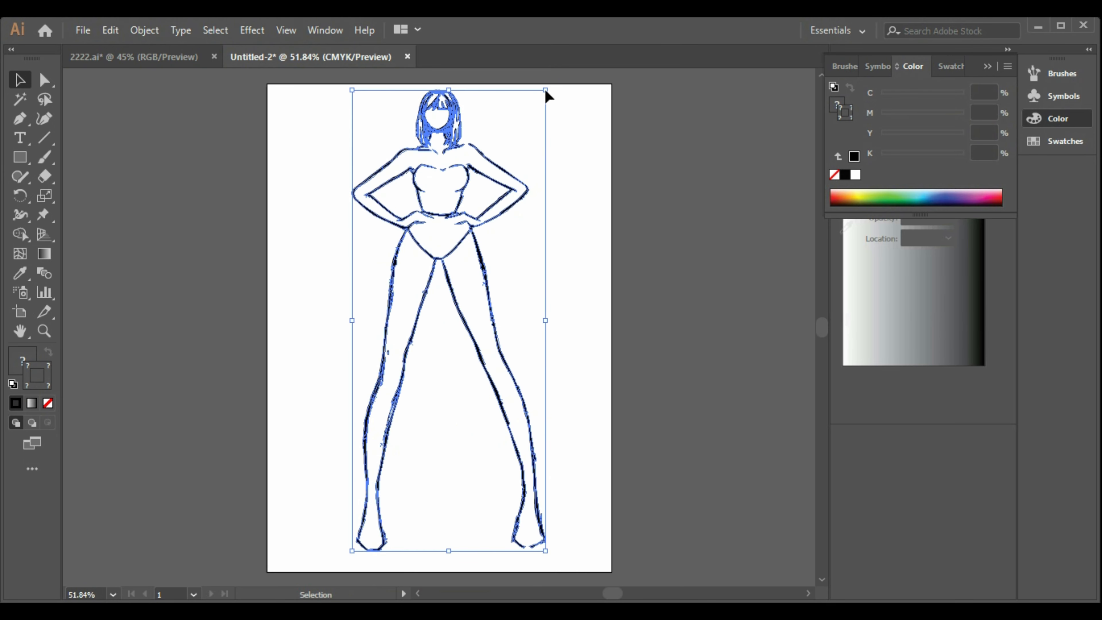
pyautogui.hotkey('ctrl', 'z')
pyautogui.moveTo(515, 550); pyautogui.dragTo(538, 566)
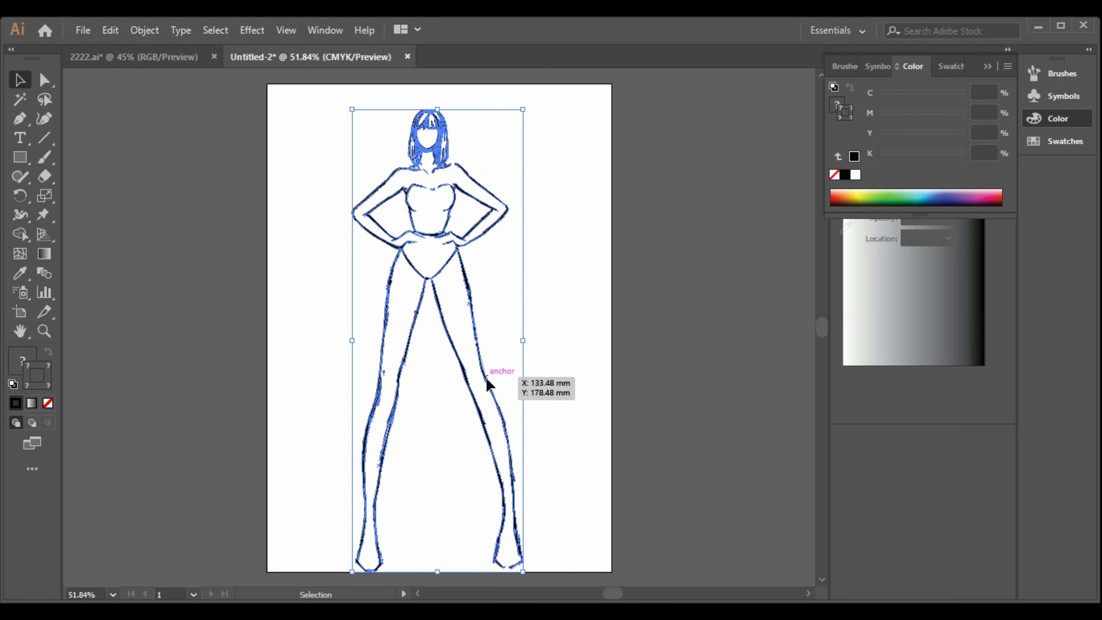
pyautogui.moveTo(486, 377); pyautogui.dragTo(489, 366)
pyautogui.click(572, 420)
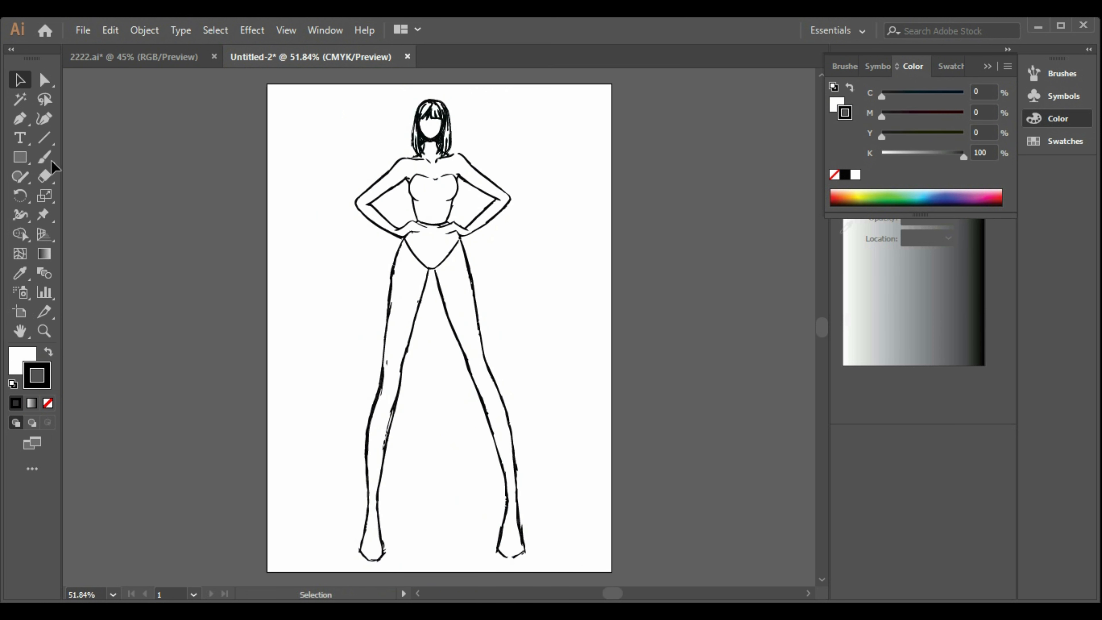
# - Trace the left edge of a long dress with the Pen tool, from the bust through the waist and hip to the hem
pyautogui.click(19, 119)
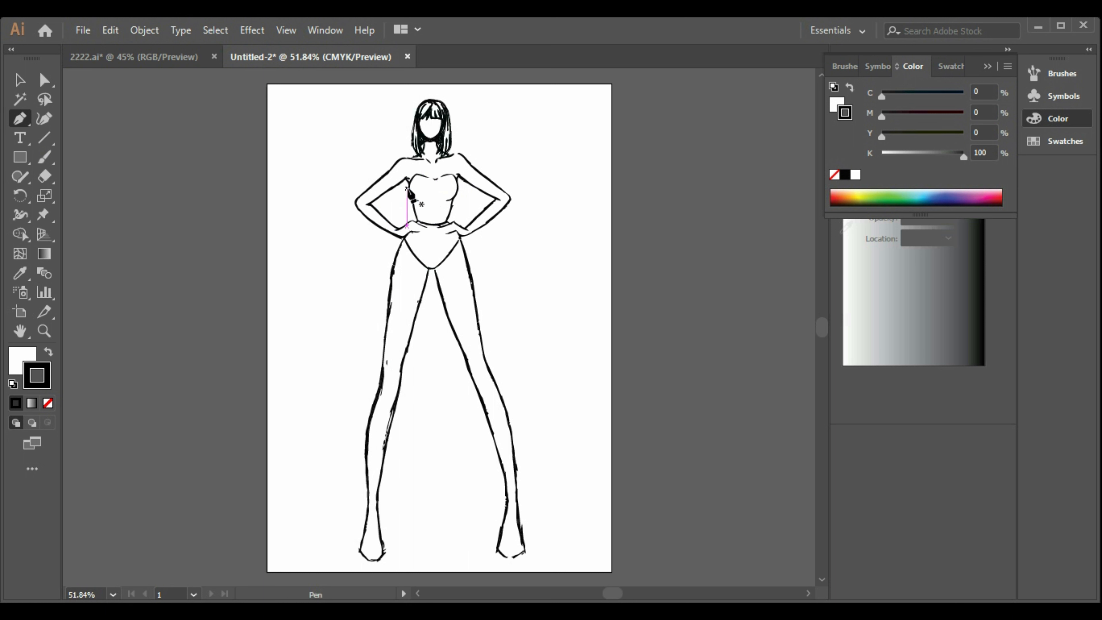
pyautogui.click(412, 197)
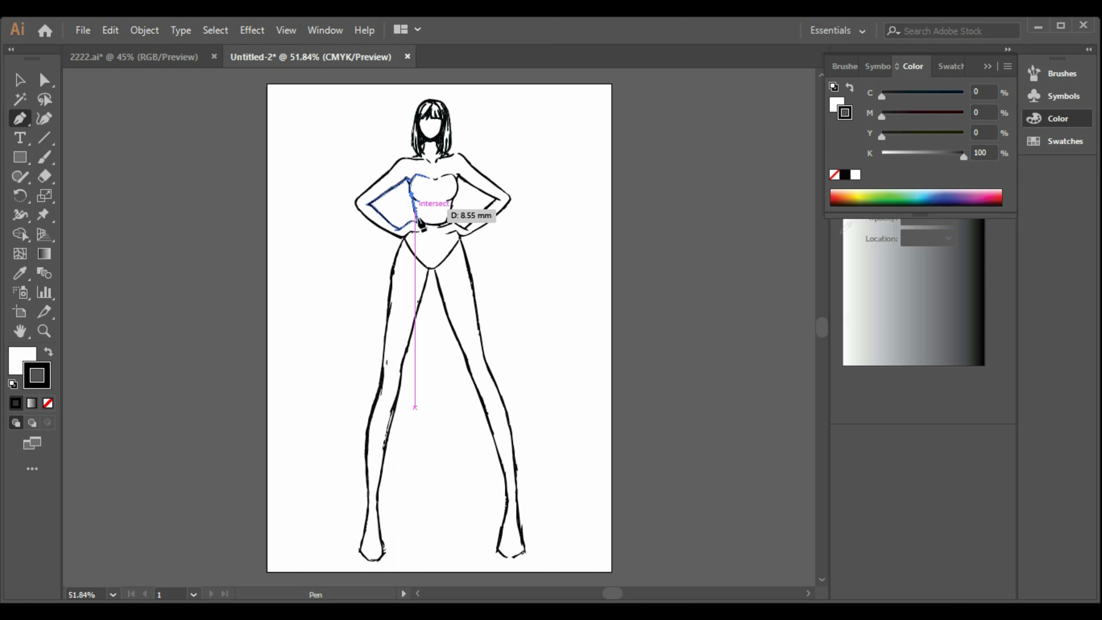
pyautogui.click(416, 219)
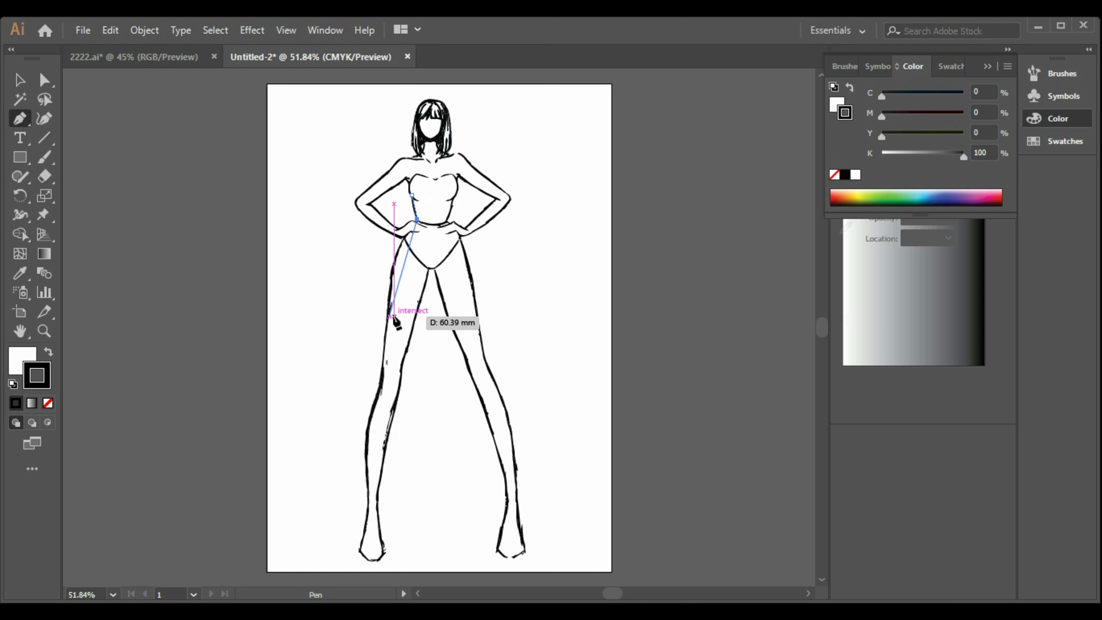
pyautogui.moveTo(393, 303); pyautogui.dragTo(347, 346)
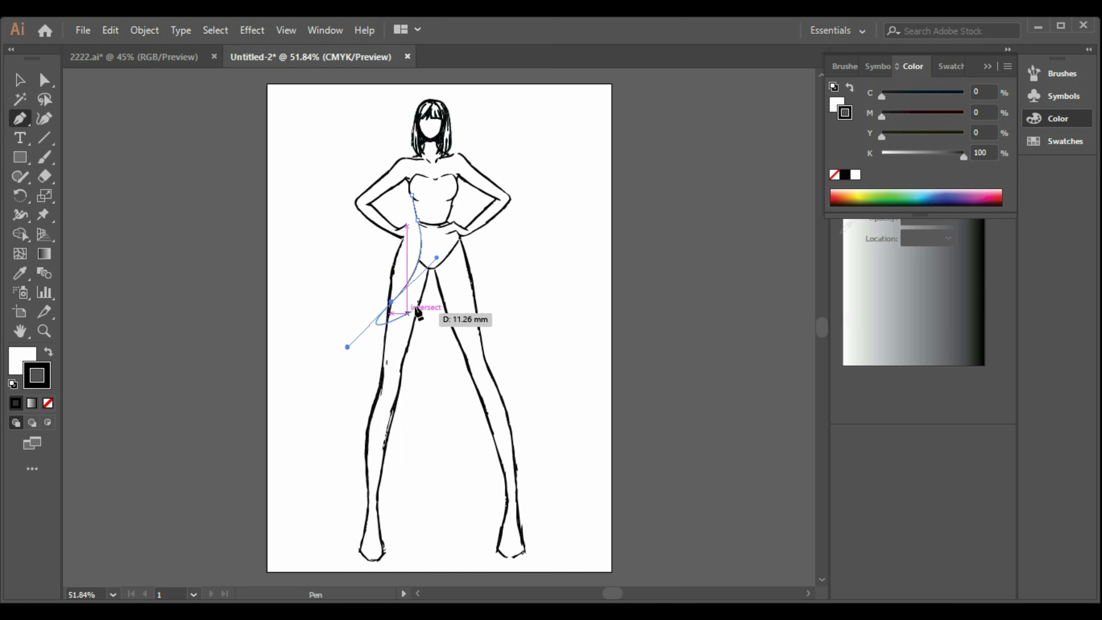
pyautogui.click(392, 303)
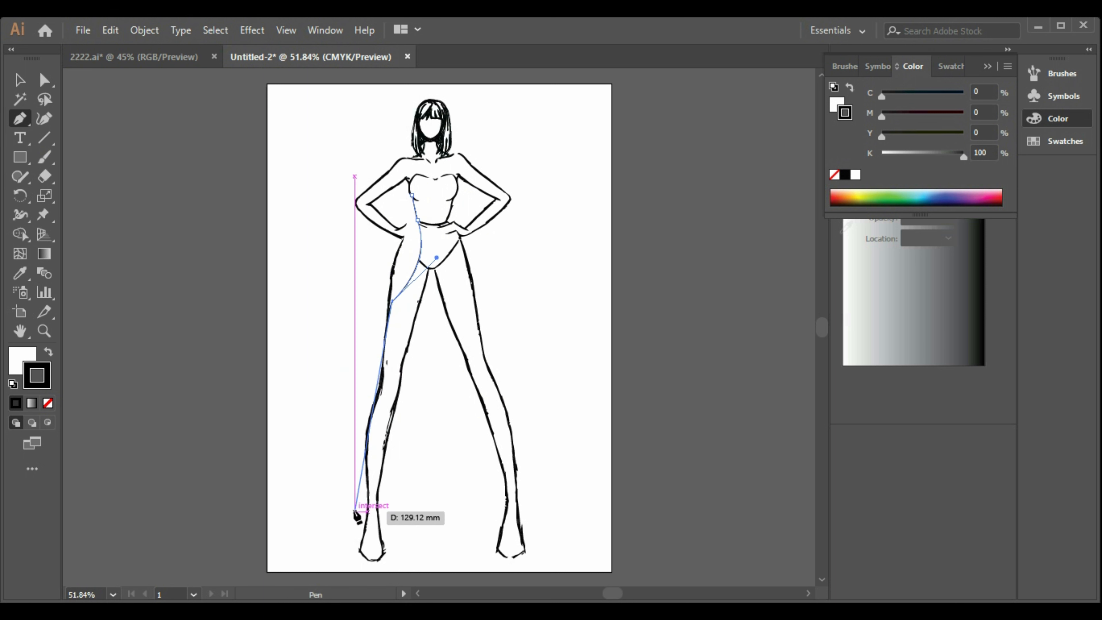
pyautogui.click(366, 435)
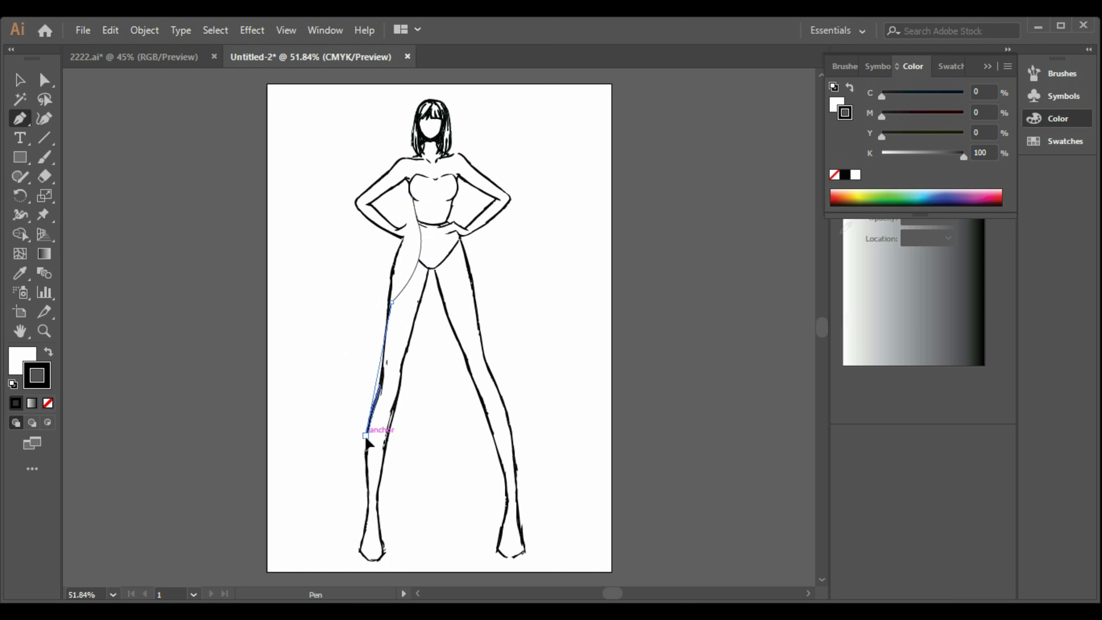
pyautogui.click(349, 568)
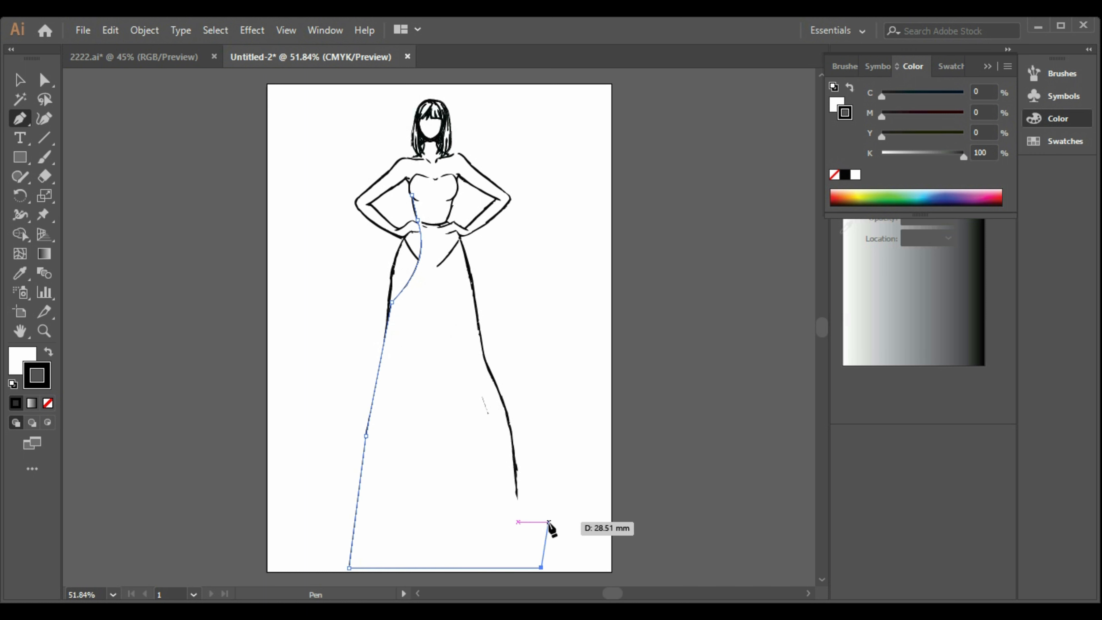
# - Set the path's fill to none and finish the dress outline along the hem, right side, curved waist and slanted neckline
pyautogui.click(31, 356)
pyautogui.click(48, 403)
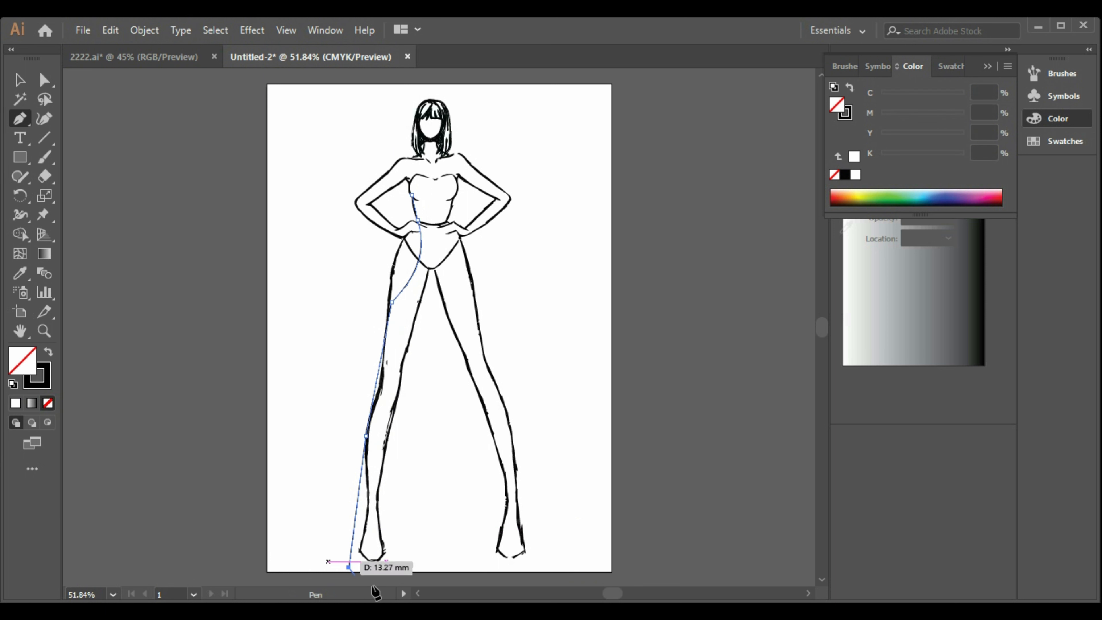
pyautogui.click(529, 567)
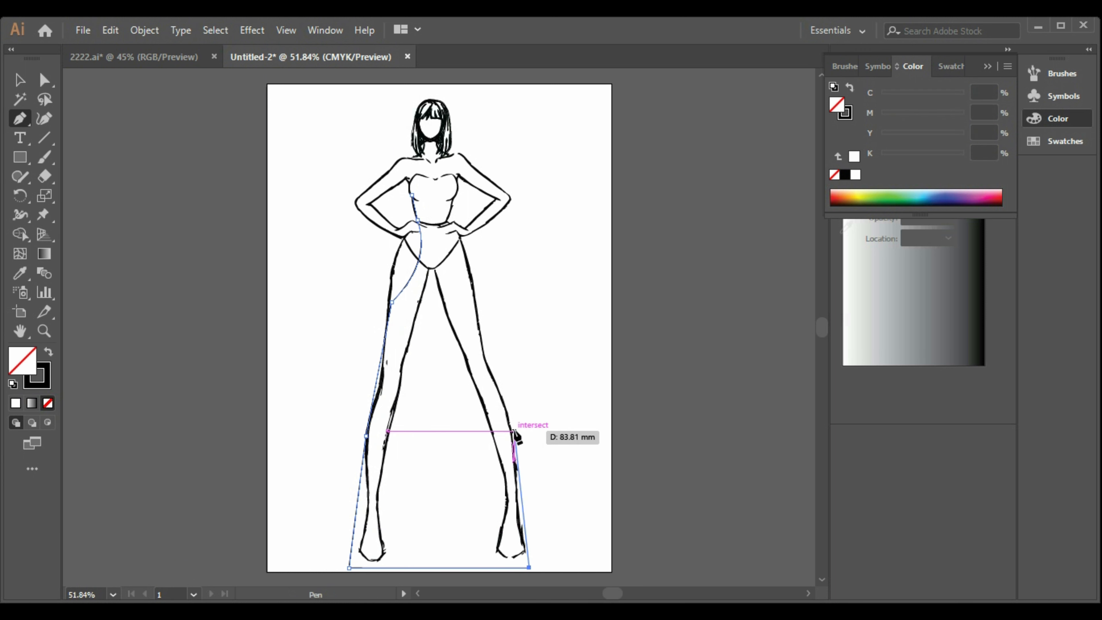
pyautogui.click(508, 413)
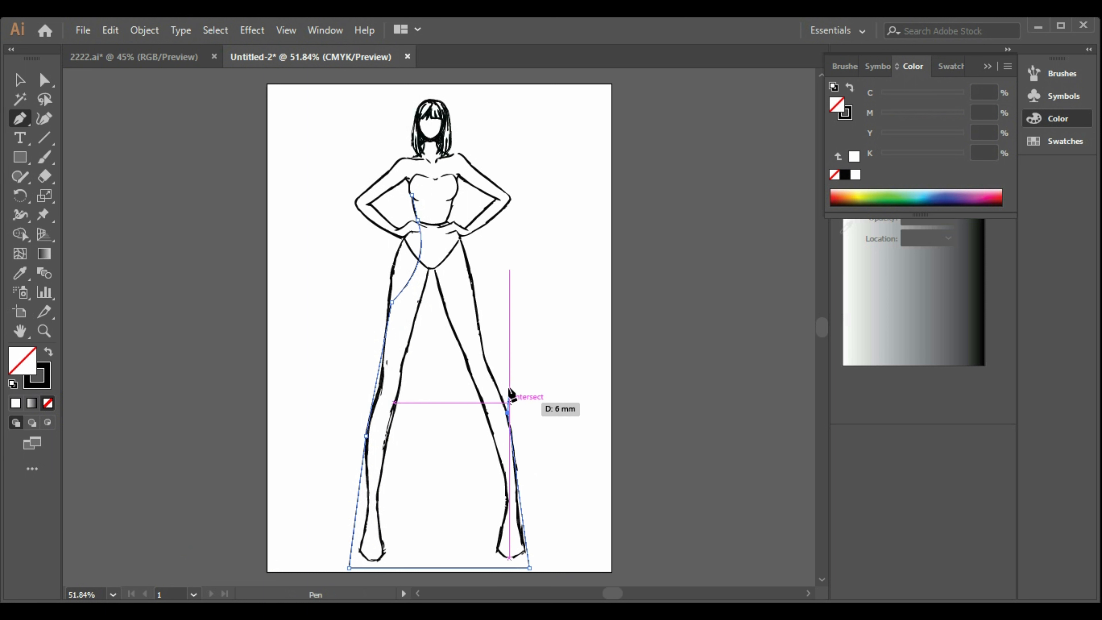
pyautogui.click(476, 305)
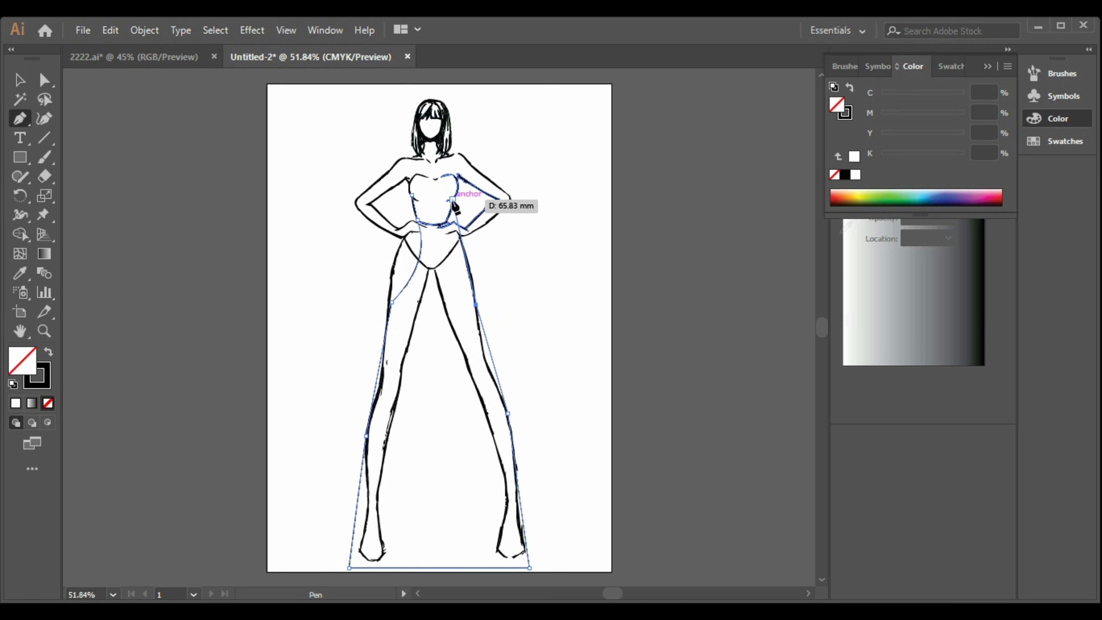
pyautogui.moveTo(453, 199); pyautogui.dragTo(480, 147)
pyautogui.click(452, 200)
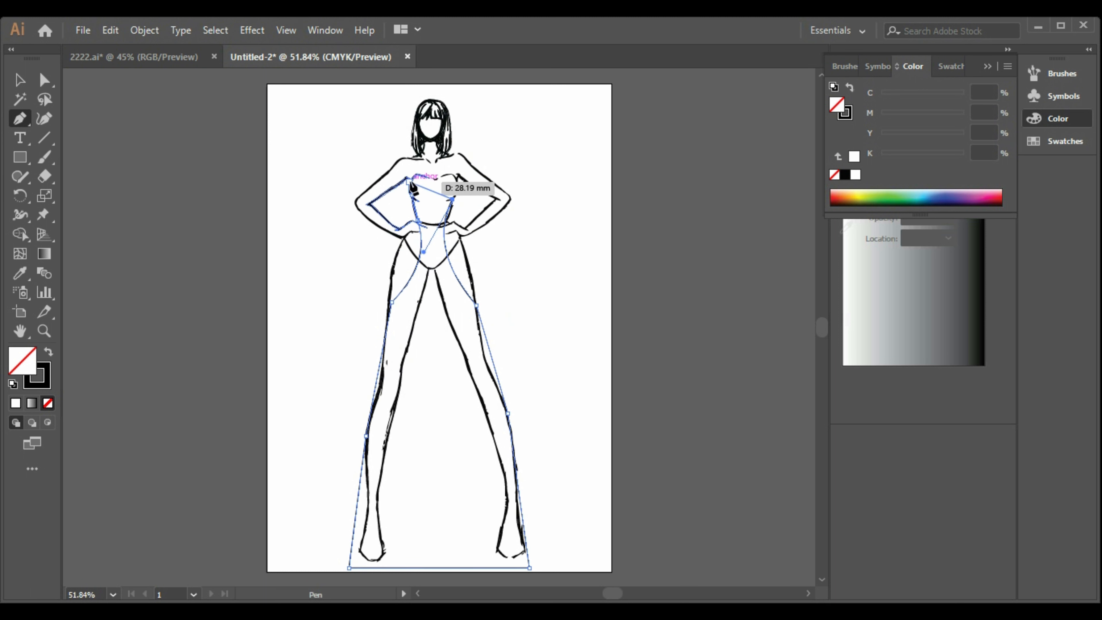
pyautogui.click(408, 180)
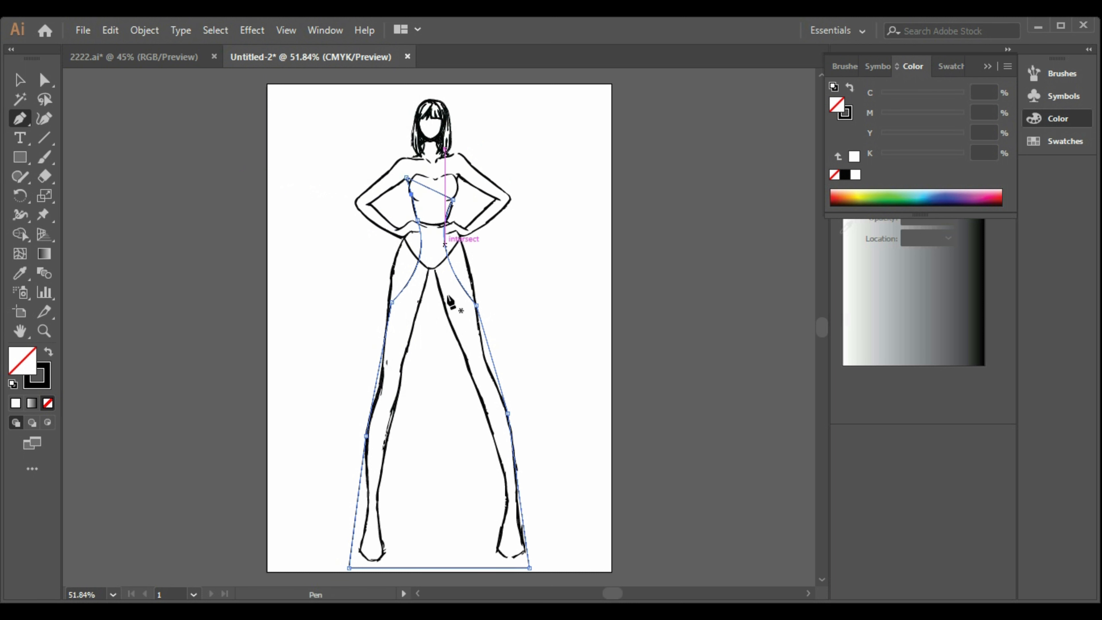
pyautogui.click(21, 82)
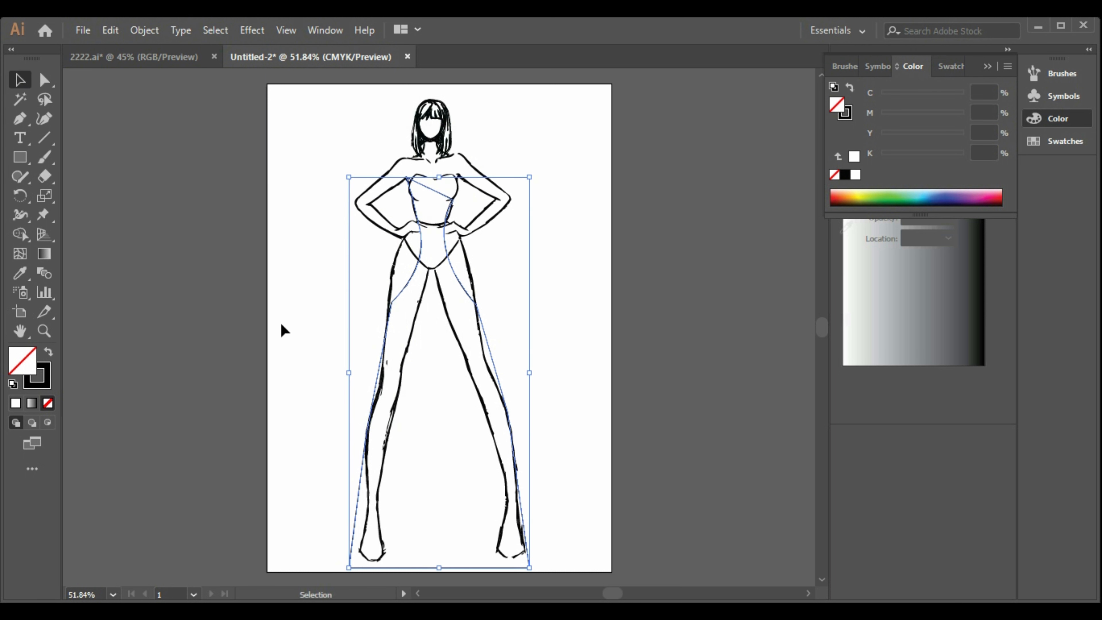
# - Copy the coral artwork from 2222.ai into Untitled-2 and place it beside the figure's right-hand shoulder
pyautogui.click(171, 55)
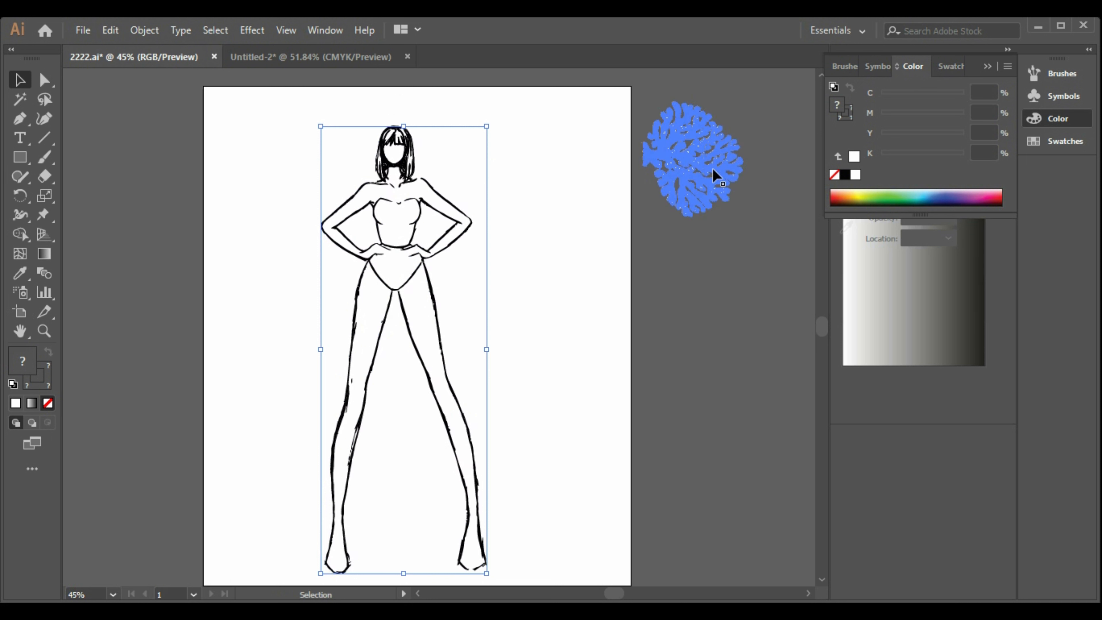
pyautogui.click(320, 64)
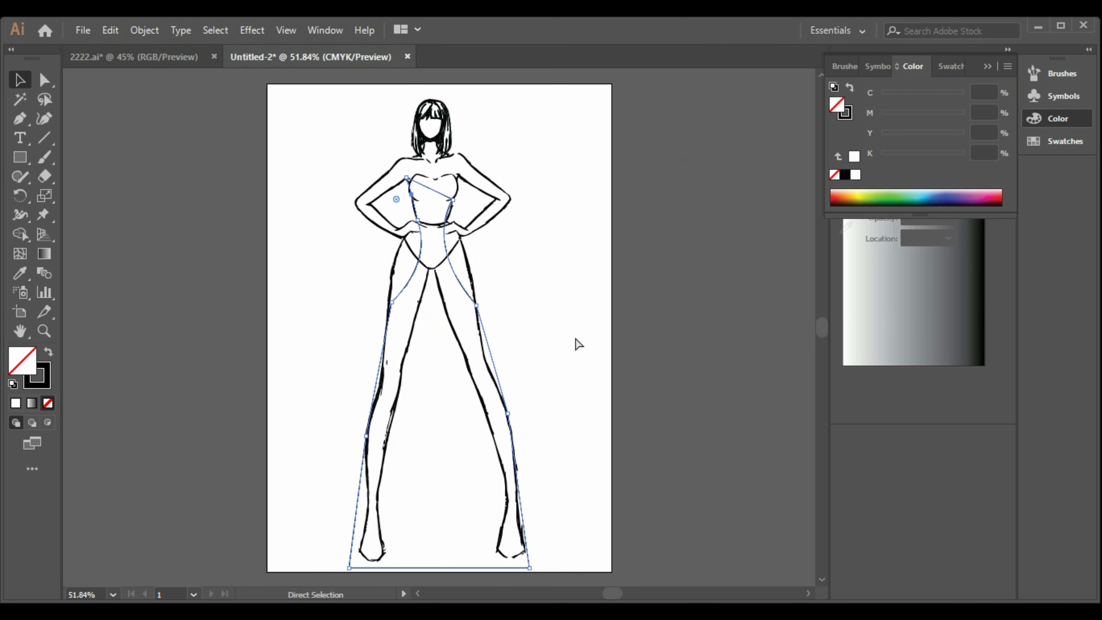
pyautogui.hotkey('ctrl', 'v')
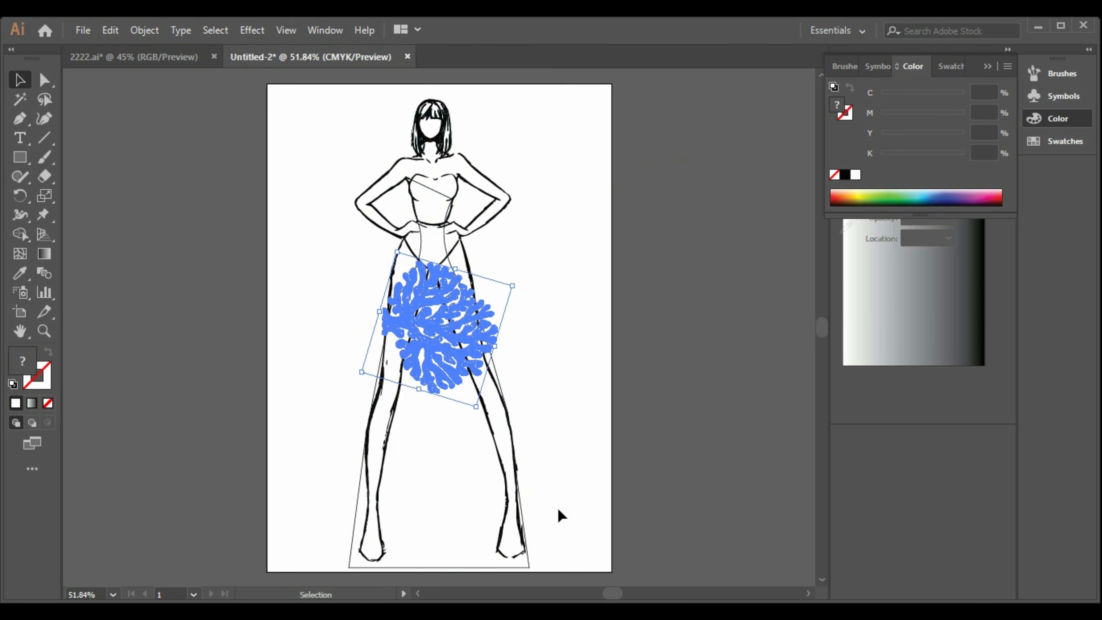
pyautogui.moveTo(444, 325); pyautogui.dragTo(564, 190)
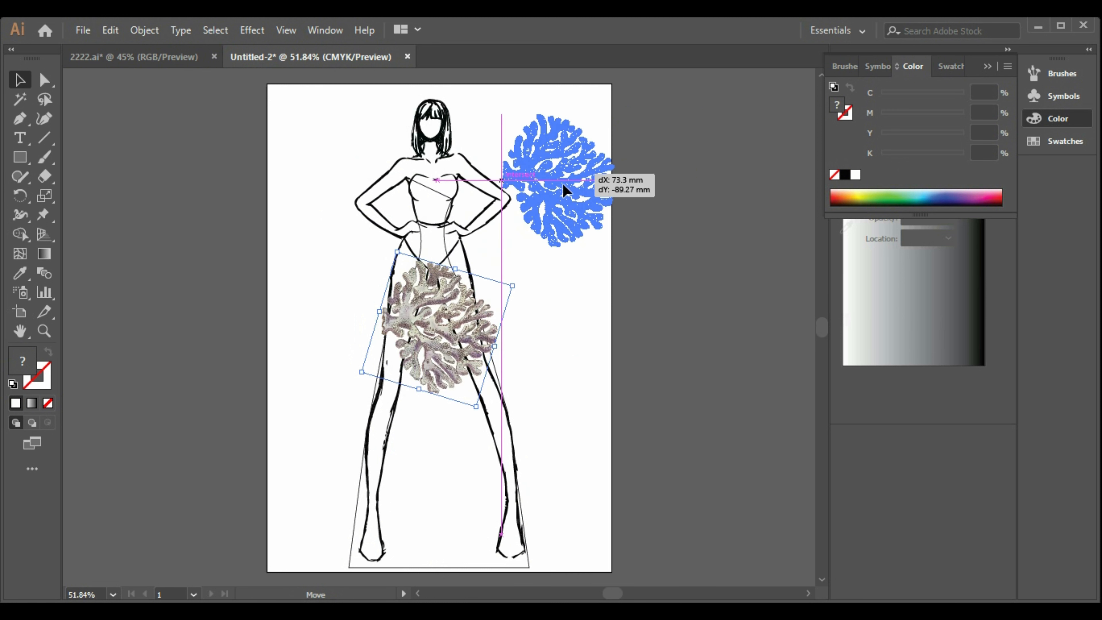
pyautogui.moveTo(562, 321); pyautogui.dragTo(562, 321)
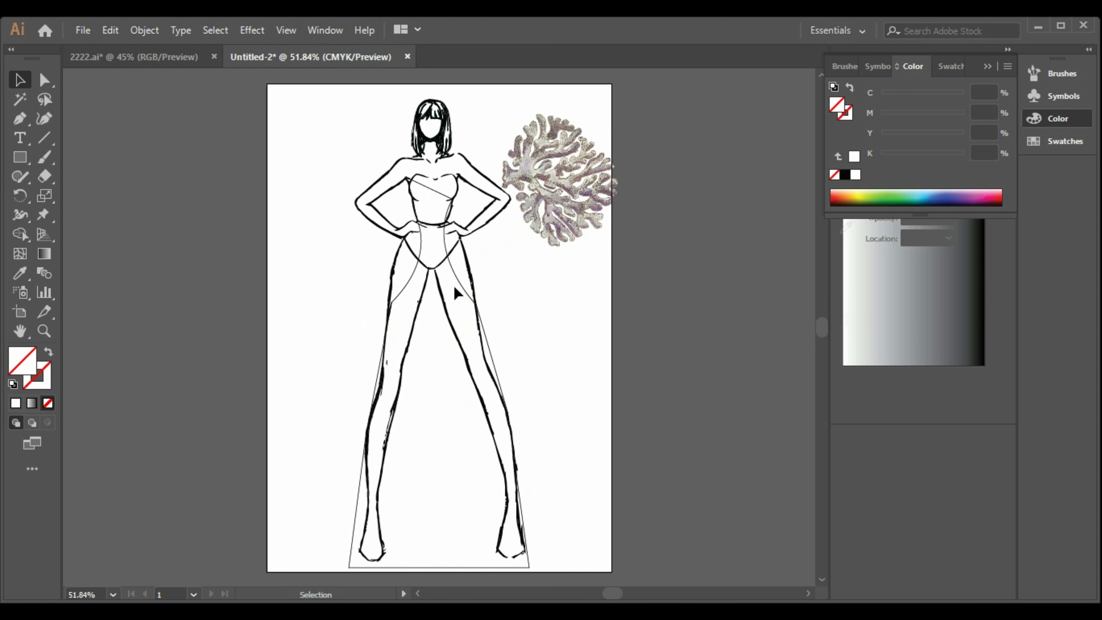
# - Give the dress shape a black fill and a black stroke
pyautogui.click(442, 239)
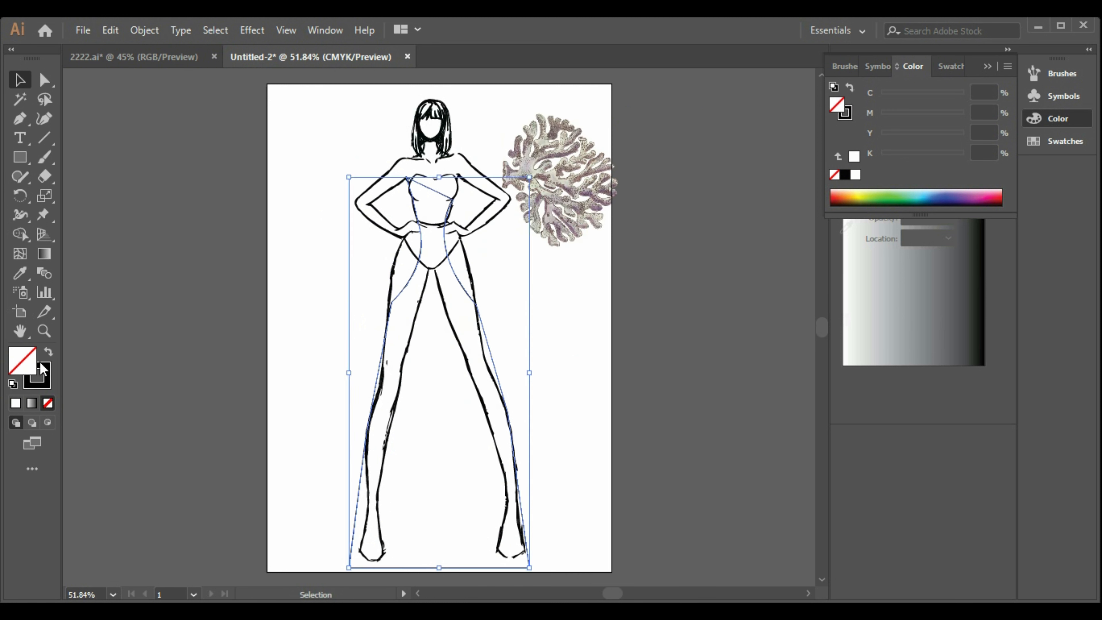
pyautogui.click(47, 353)
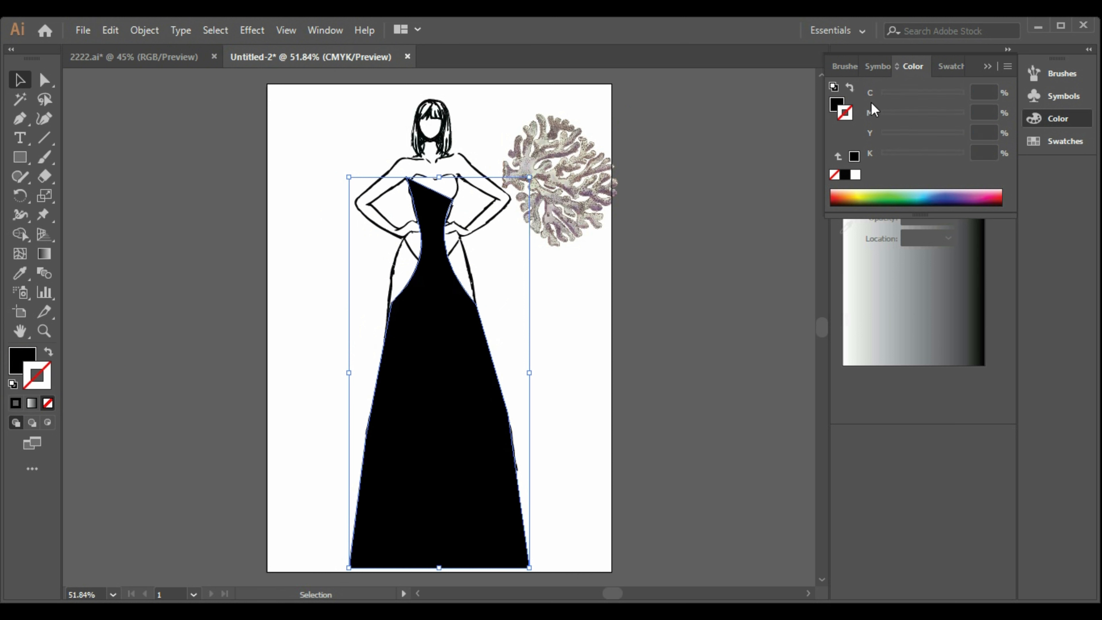
pyautogui.click(844, 175)
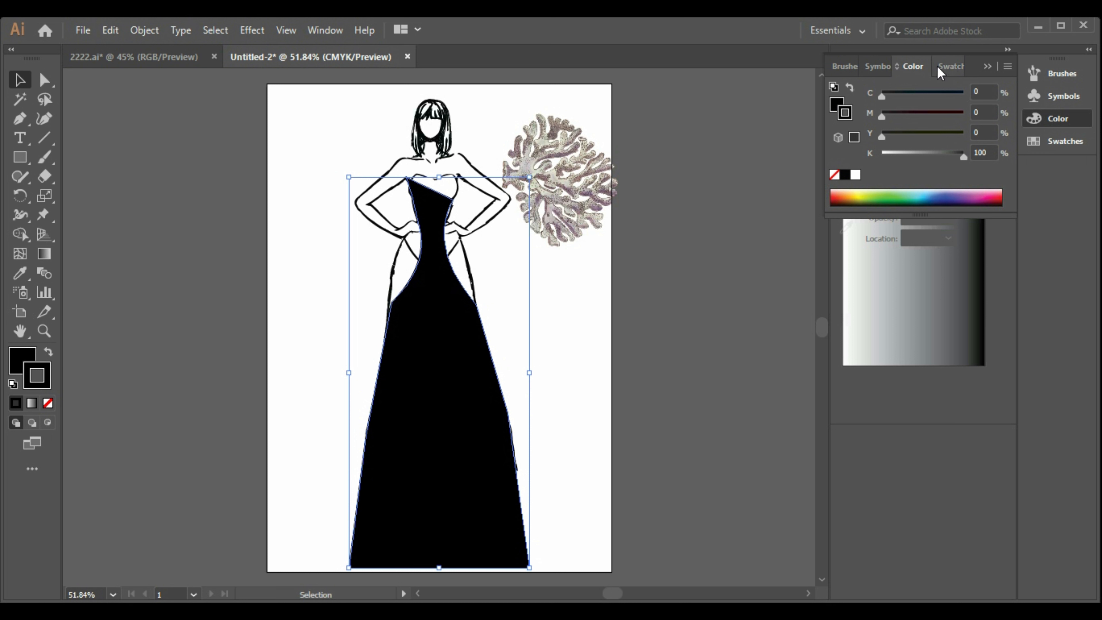
pyautogui.click(950, 66)
pyautogui.click(844, 66)
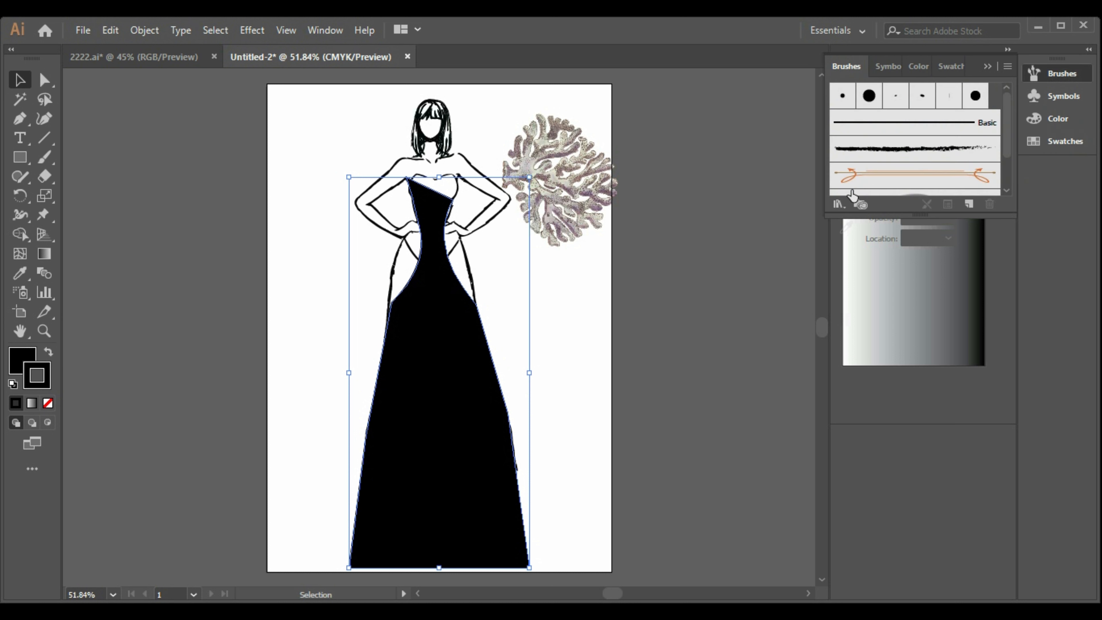
# - Move the coral onto the figure's right-hand shoulder and arm, overlapping the bust
pyautogui.click(560, 189)
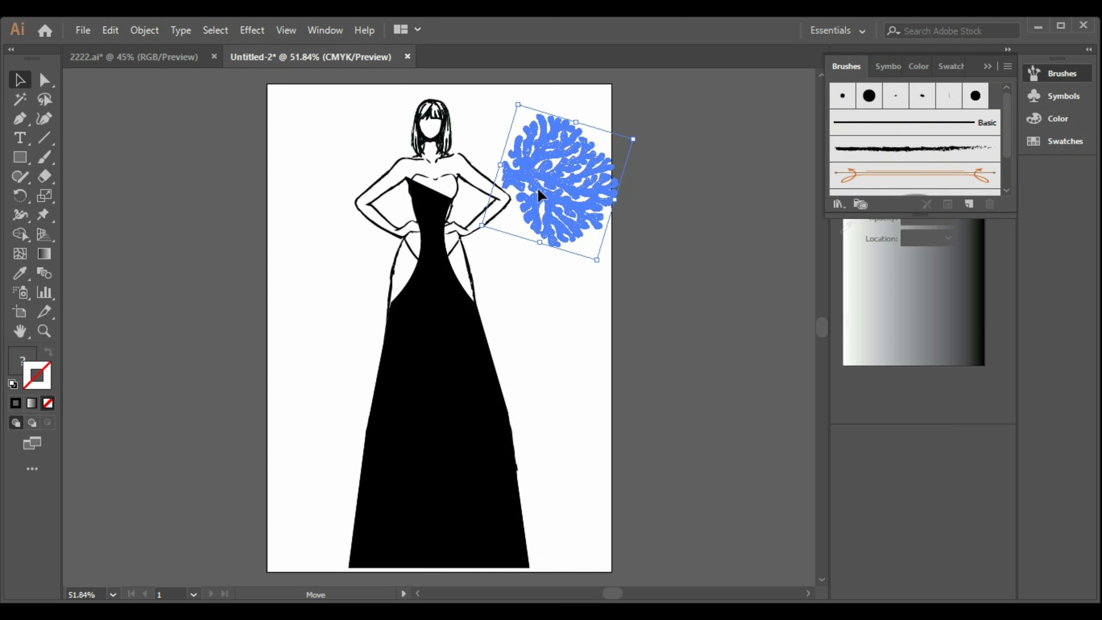
pyautogui.moveTo(540, 189); pyautogui.dragTo(489, 230)
pyautogui.click(541, 230)
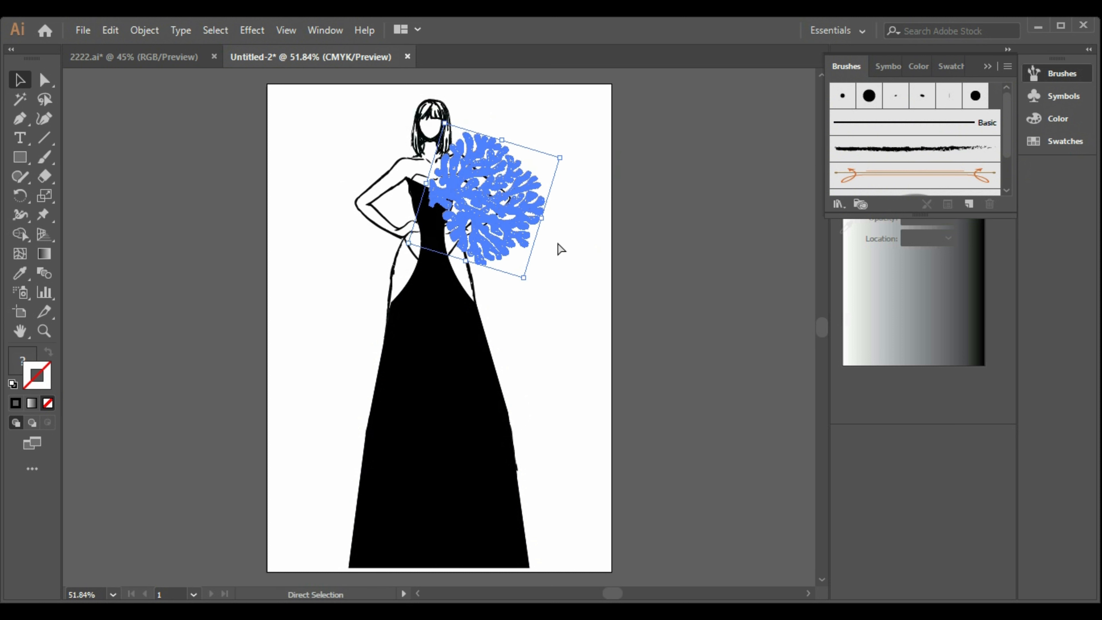
# - Paste a second coral and mirror it with Reflect
pyautogui.hotkey('ctrl', 'v')
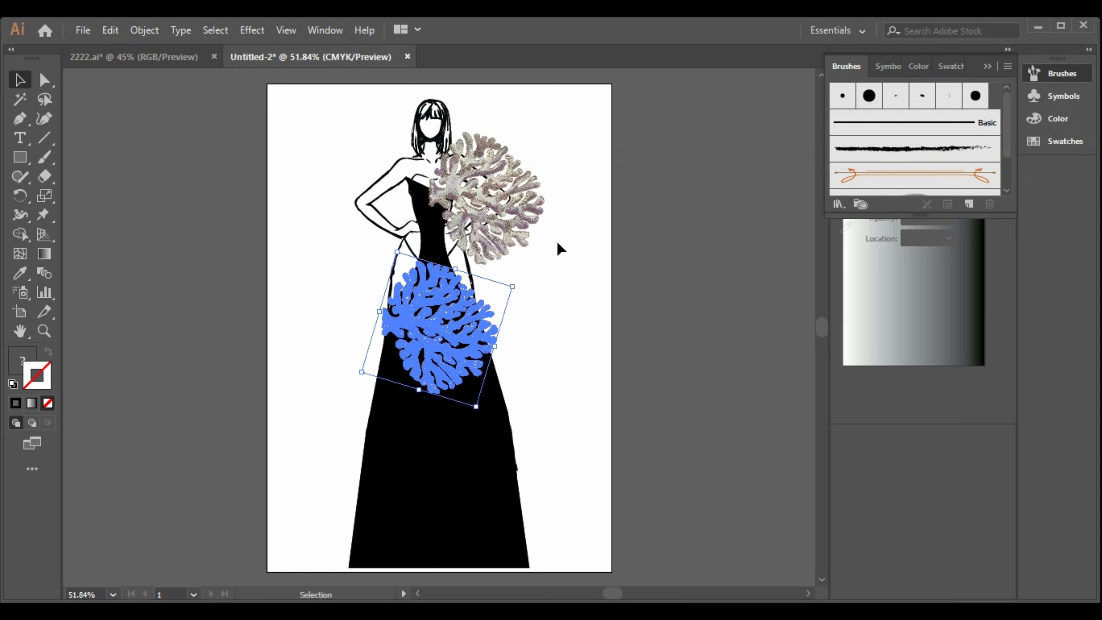
pyautogui.rightClick(479, 319)
pyautogui.moveTo(611, 477)
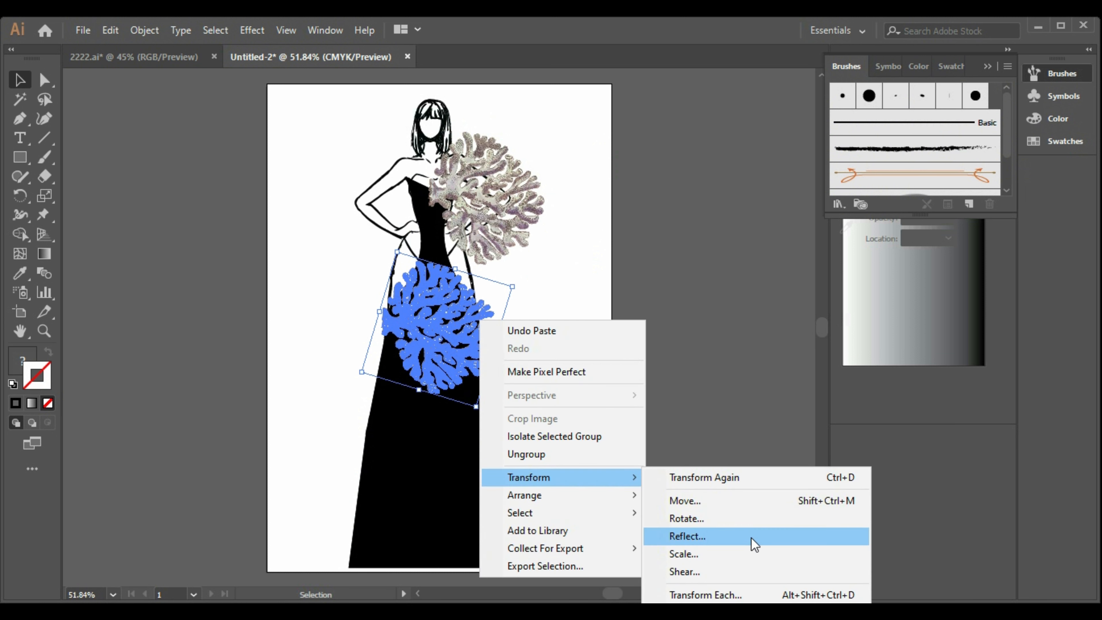
pyautogui.click(750, 539)
pyautogui.click(930, 499)
# - Place the mirrored coral over the left-hand shoulder and arm and rotate it to balance the other coral
pyautogui.moveTo(441, 332); pyautogui.dragTo(443, 213)
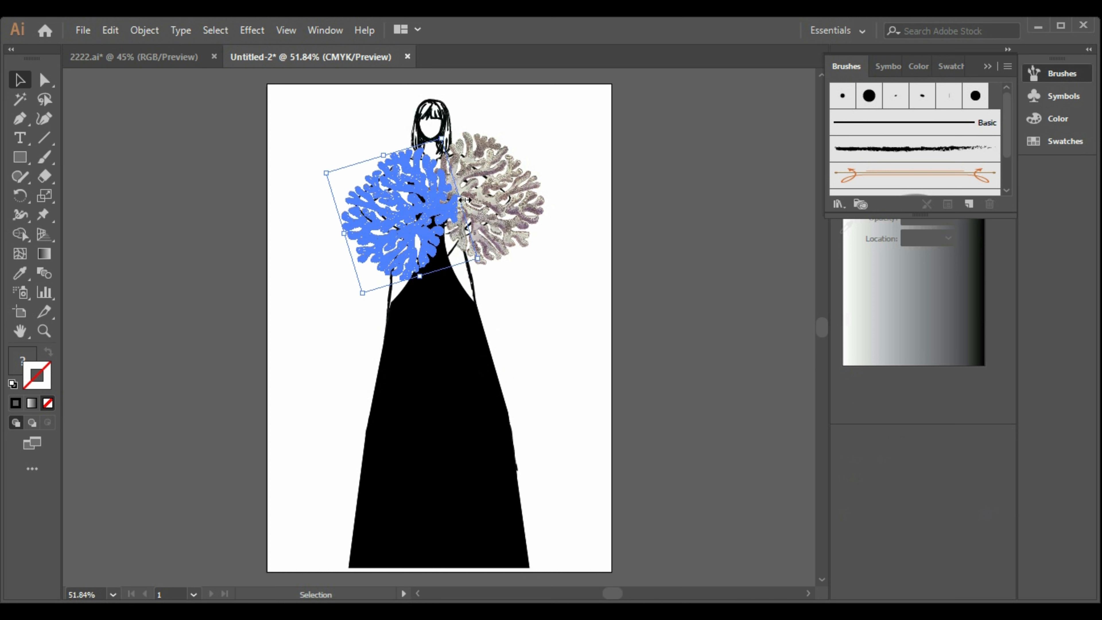
pyautogui.moveTo(448, 137); pyautogui.dragTo(463, 149)
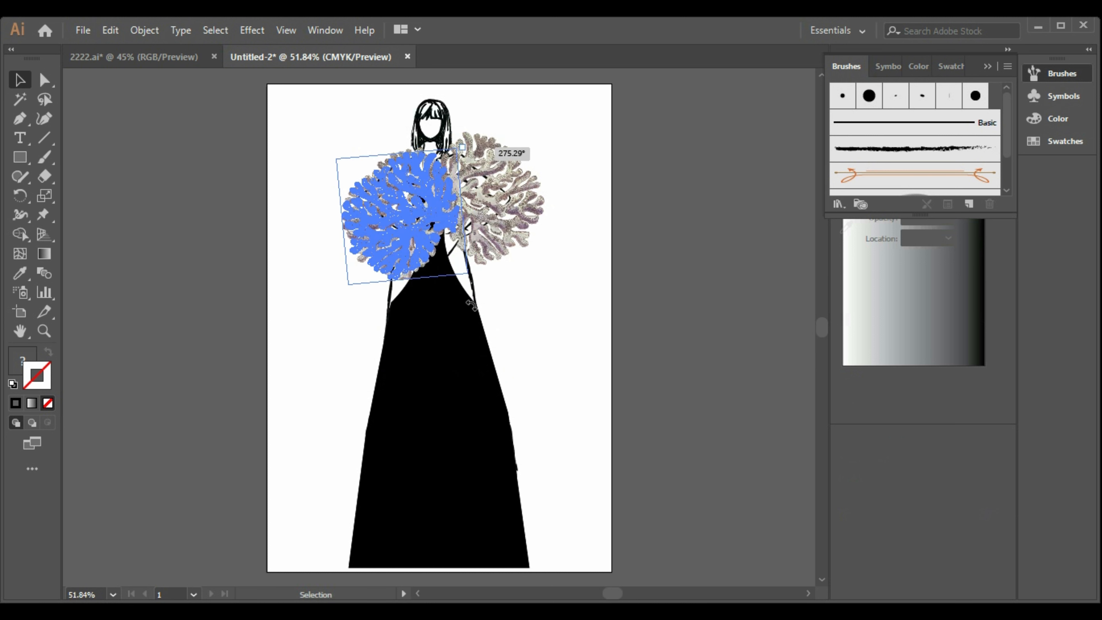
pyautogui.moveTo(467, 271)
pyautogui.mouseDown()
pyautogui.moveTo(453, 249)
pyautogui.moveTo(459, 257)
pyautogui.mouseUp()
pyautogui.click(472, 222)
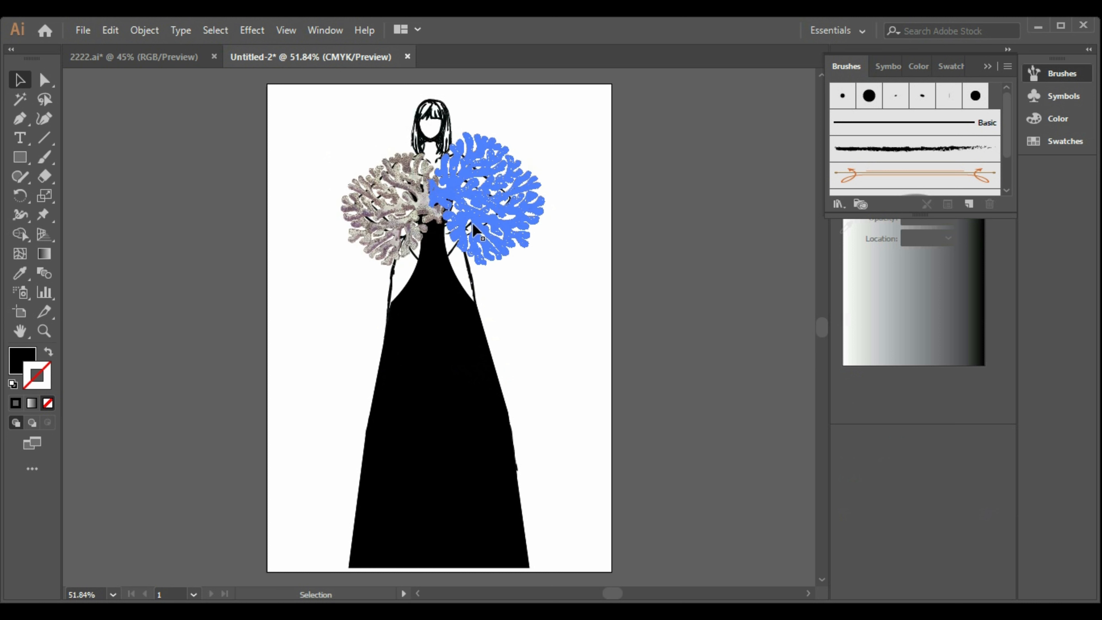
# - Try enlarging the coral over the right-hand shoulder of the drawing, undo it, and delete that coral
pyautogui.moveTo(523, 277); pyautogui.dragTo(561, 359)
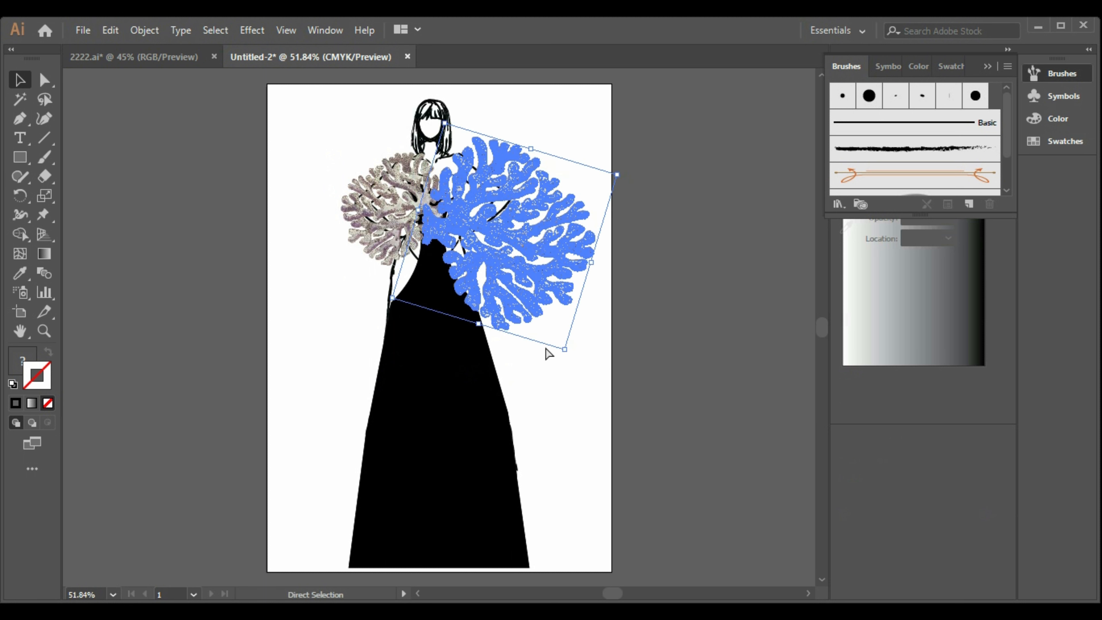
pyautogui.hotkey('ctrl', 'z')
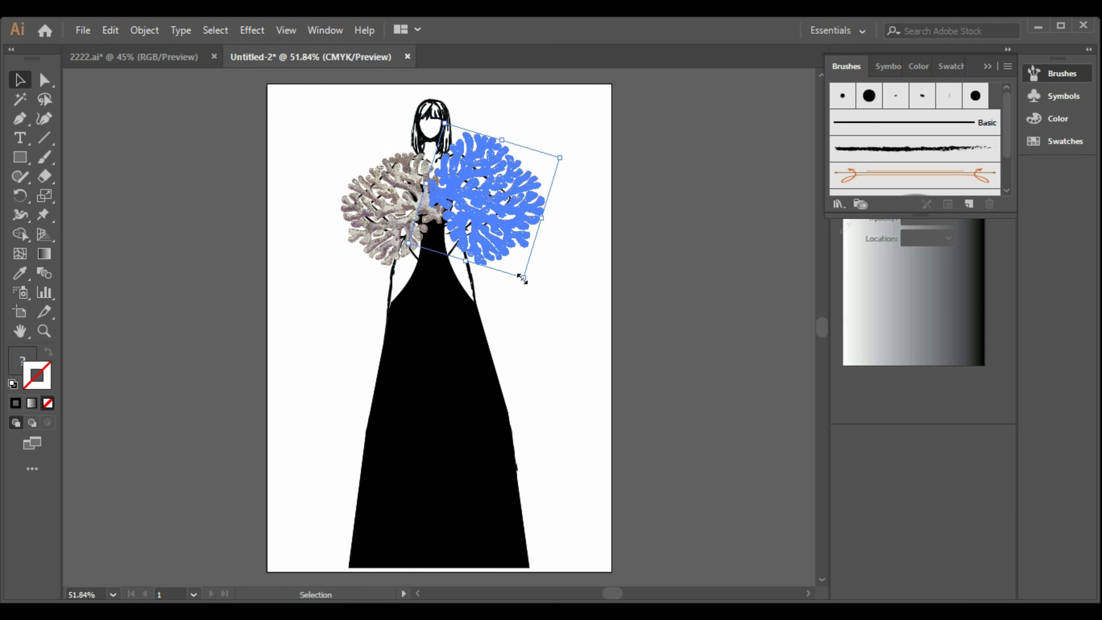
pyautogui.moveTo(522, 279); pyautogui.dragTo(525, 250)
pyautogui.click(555, 345)
pyautogui.press('Delete')
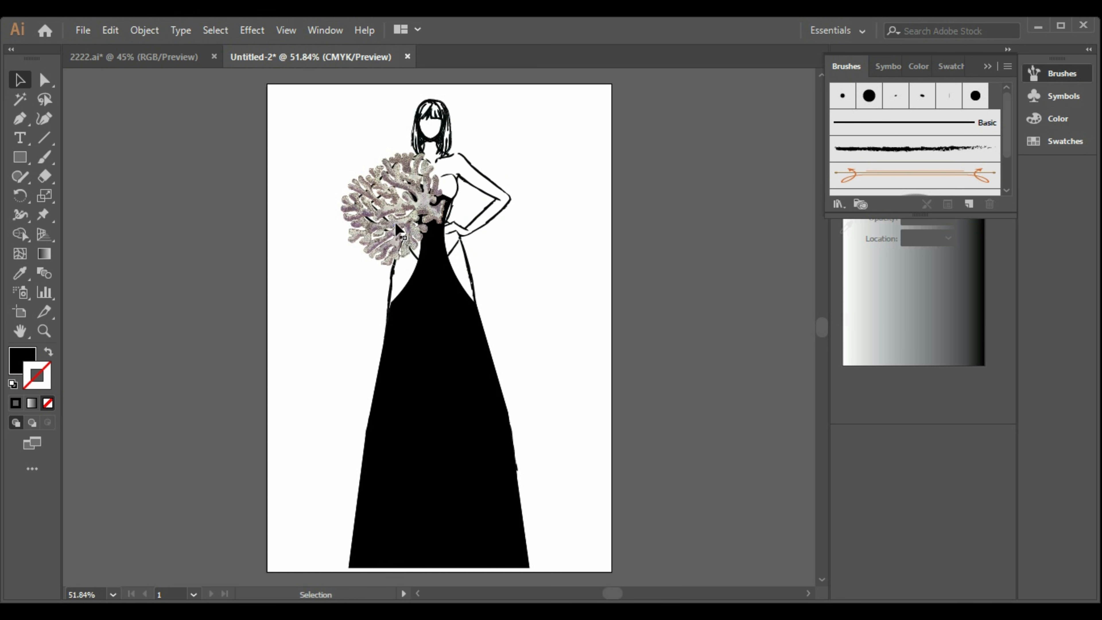
# - Move the remaining coral up and outward over the left-hand shoulder, about 10 mm sideways and 12 mm up
pyautogui.moveTo(408, 215); pyautogui.dragTo(391, 195)
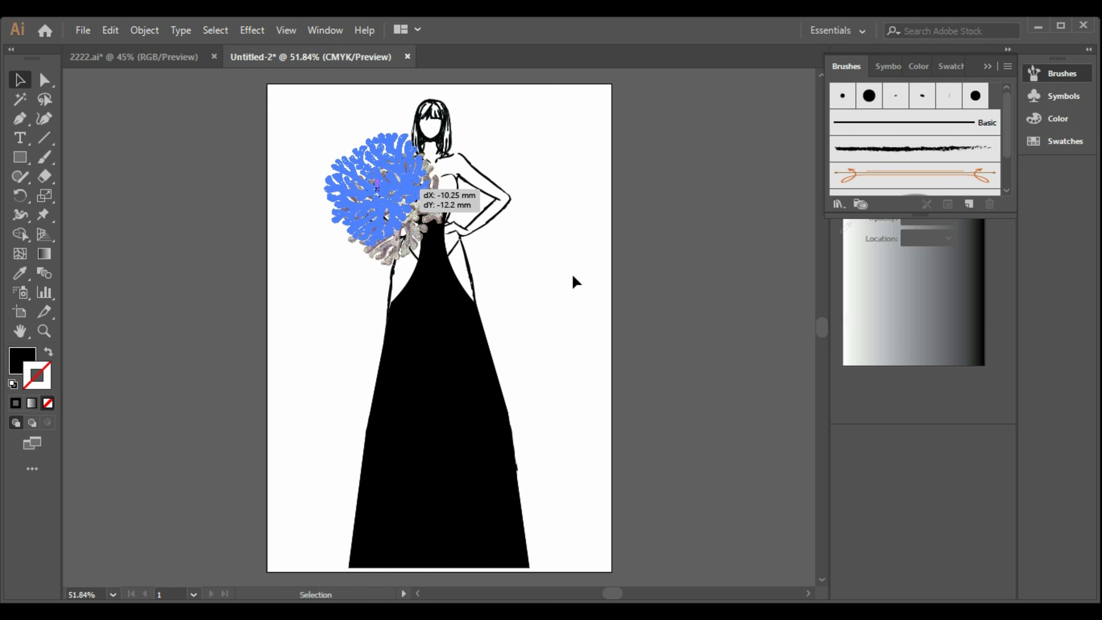
pyautogui.rightClick(398, 188)
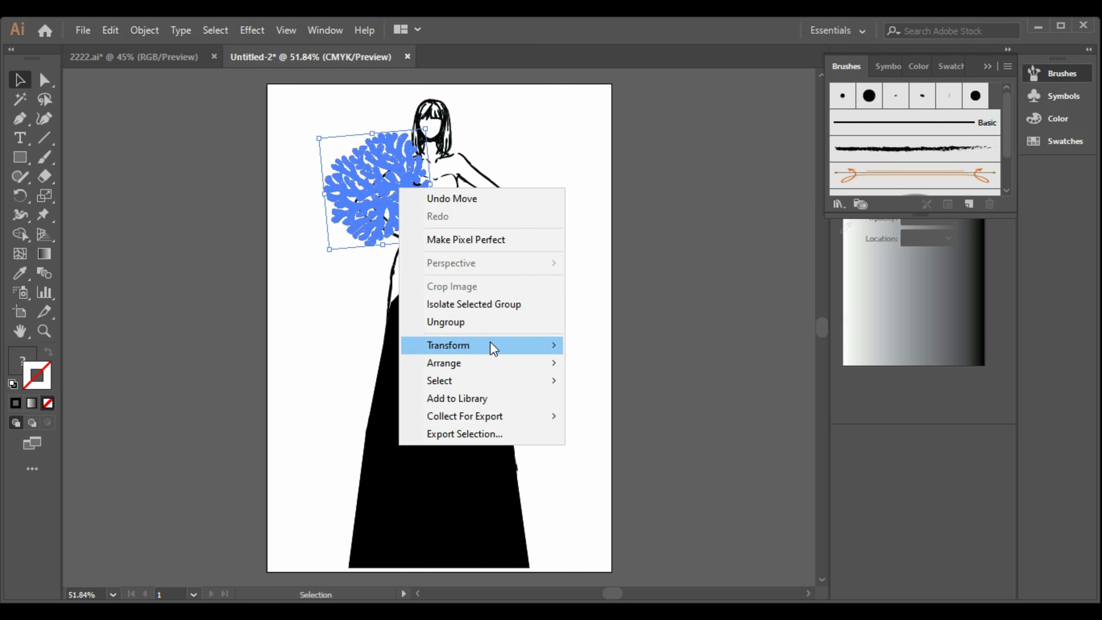
pyautogui.click(360, 178)
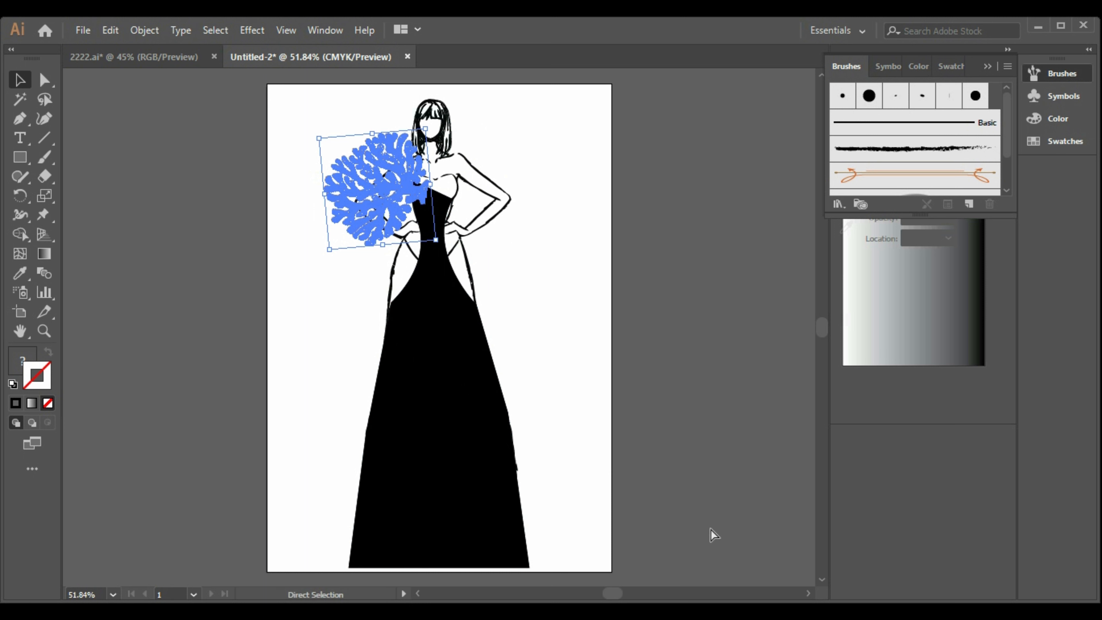
# - Paste a copy of the repositioned coral and mirror it with Reflect
pyautogui.hotkey('ctrl', 'v')
pyautogui.rightClick(453, 341)
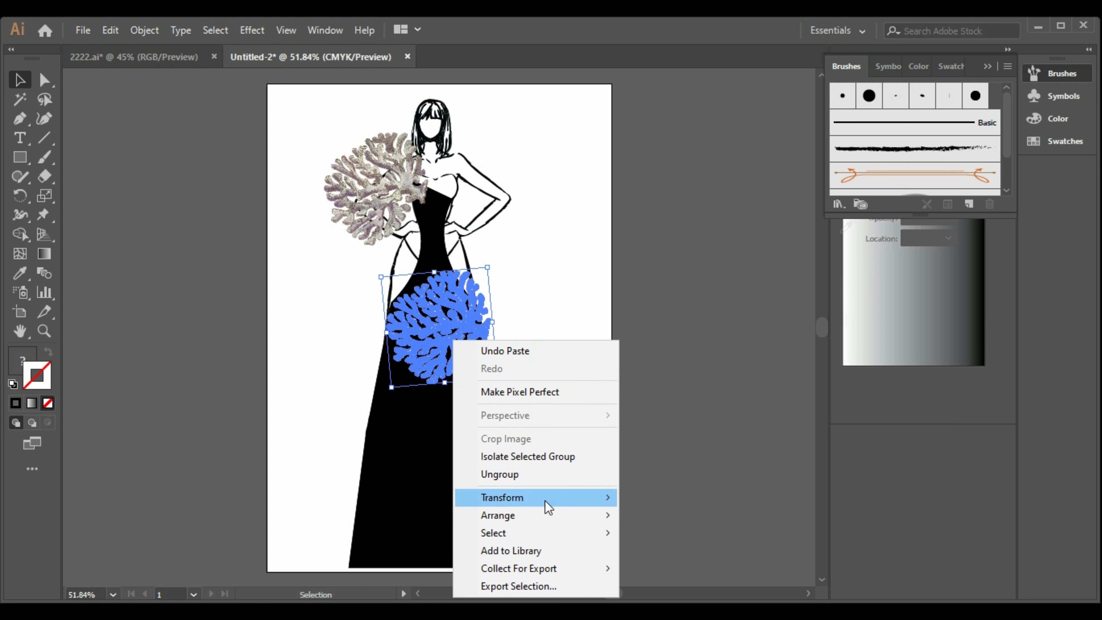
pyautogui.moveTo(589, 514)
pyautogui.click(711, 416)
pyautogui.press('Return')
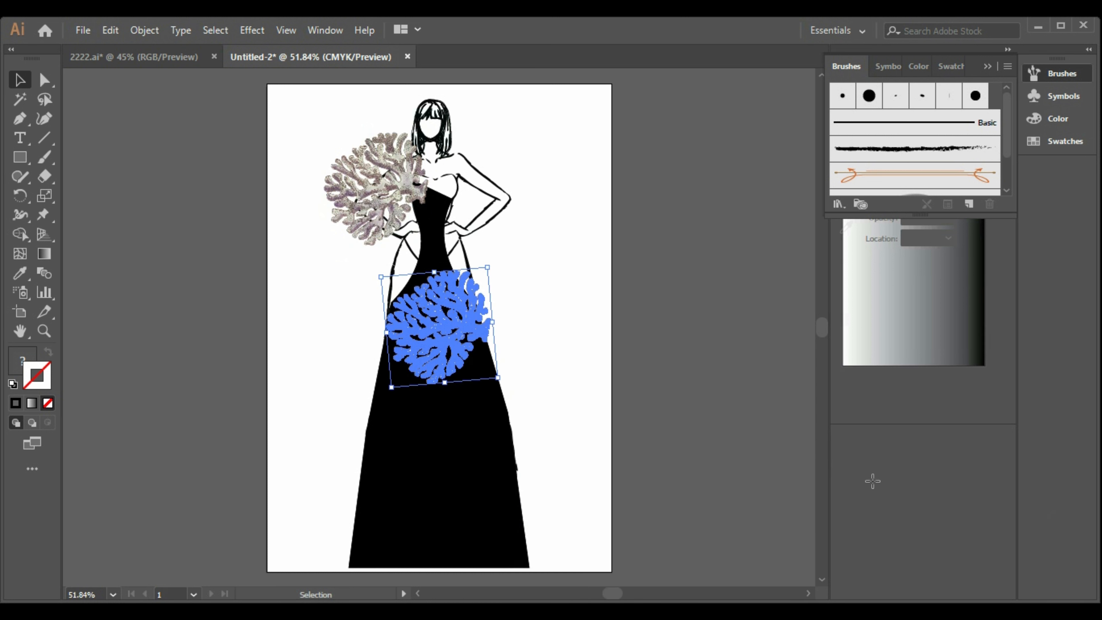
# - Place the mirrored coral over the right-hand shoulder and arm, level with the left-hand coral and meeting it at the bust
pyautogui.moveTo(433, 325); pyautogui.dragTo(468, 211)
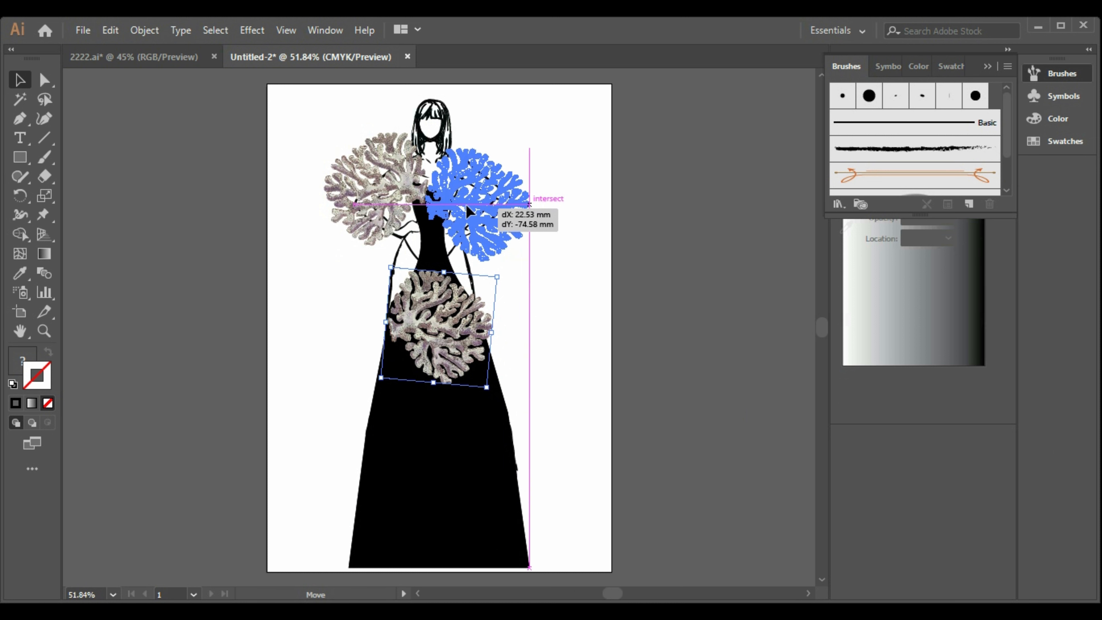
pyautogui.moveTo(530, 341); pyautogui.dragTo(530, 341)
pyautogui.click(558, 320)
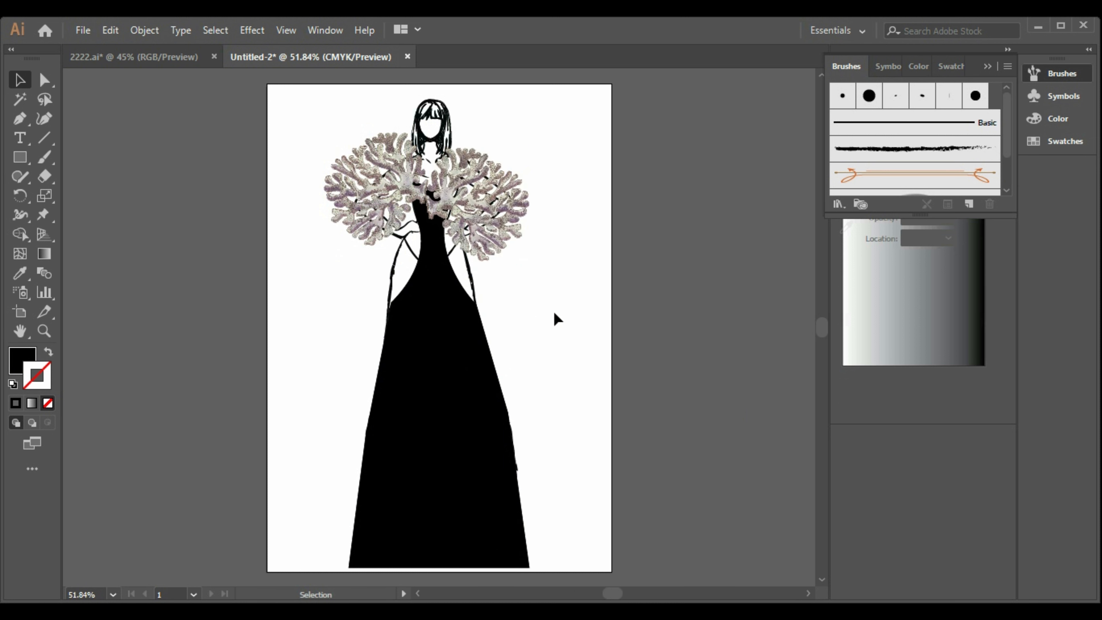
pyautogui.moveTo(440, 200); pyautogui.dragTo(440, 194)
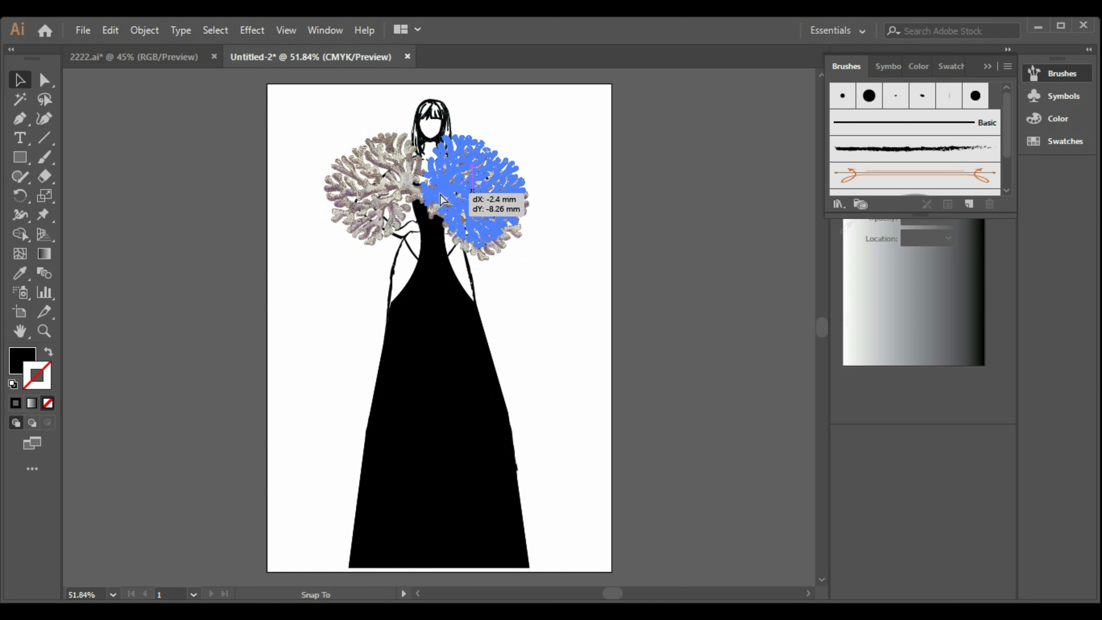
pyautogui.click(583, 384)
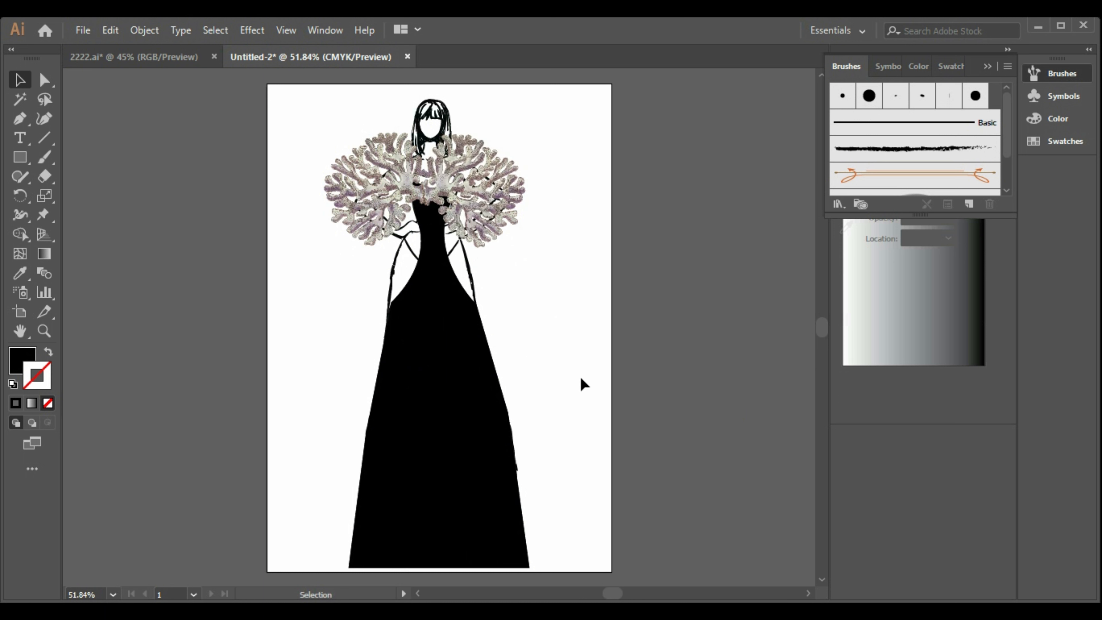
# - Rotate the left-hand coral slightly on the shoulder
pyautogui.click(461, 186)
pyautogui.click(377, 170)
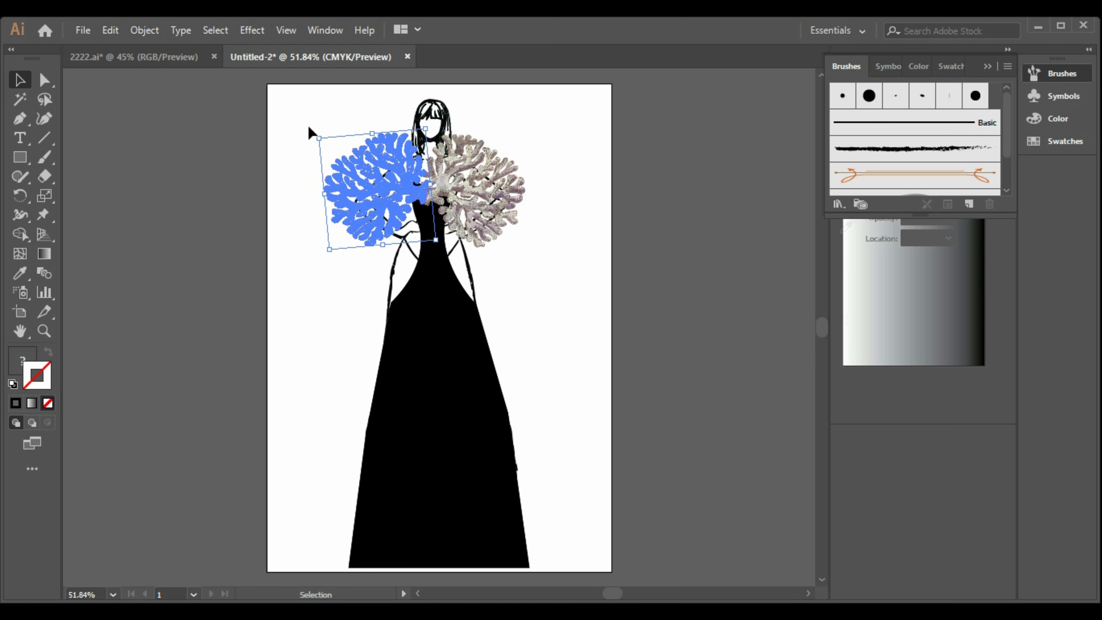
pyautogui.moveTo(318, 131); pyautogui.dragTo(327, 128)
pyautogui.click(541, 331)
# - Scale the right-hand coral down slightly and move it back up against the left-hand coral at the bust
pyautogui.moveTo(490, 212); pyautogui.dragTo(500, 242)
pyautogui.moveTo(525, 303); pyautogui.dragTo(515, 267)
pyautogui.click(553, 317)
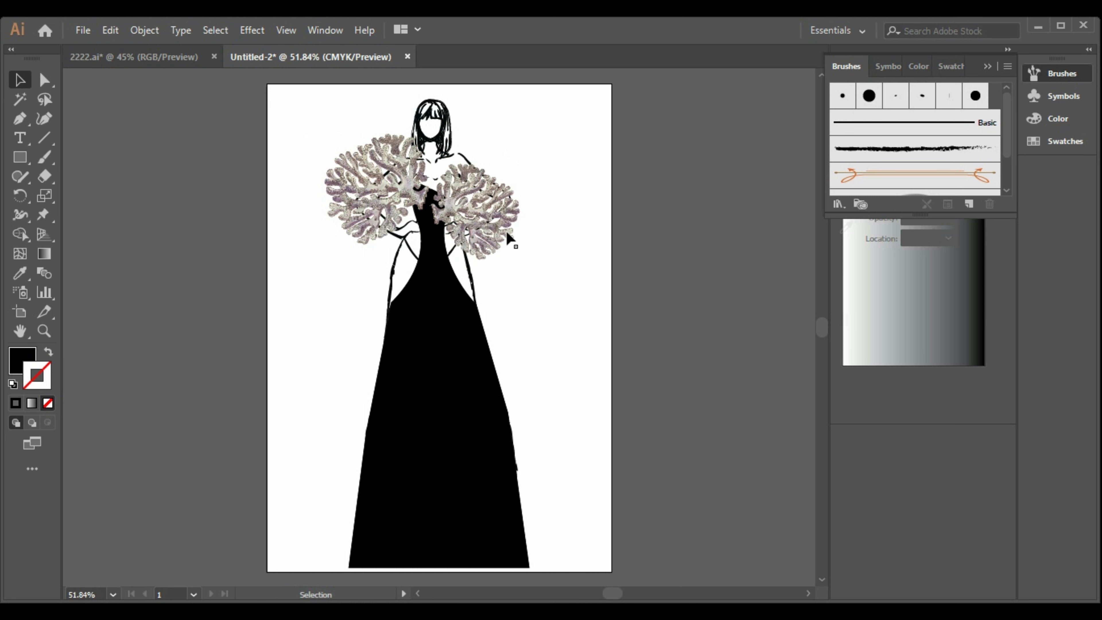
pyautogui.click(490, 245)
pyautogui.moveTo(460, 208)
pyautogui.mouseDown()
pyautogui.moveTo(456, 186)
pyautogui.moveTo(453, 200)
pyautogui.mouseUp()
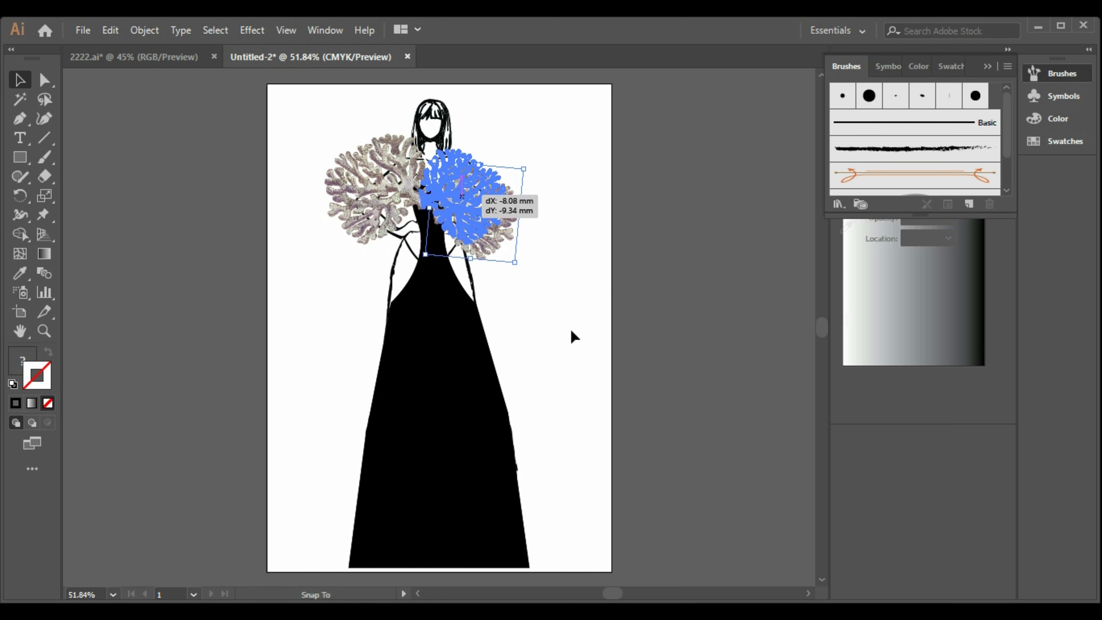
pyautogui.click(569, 335)
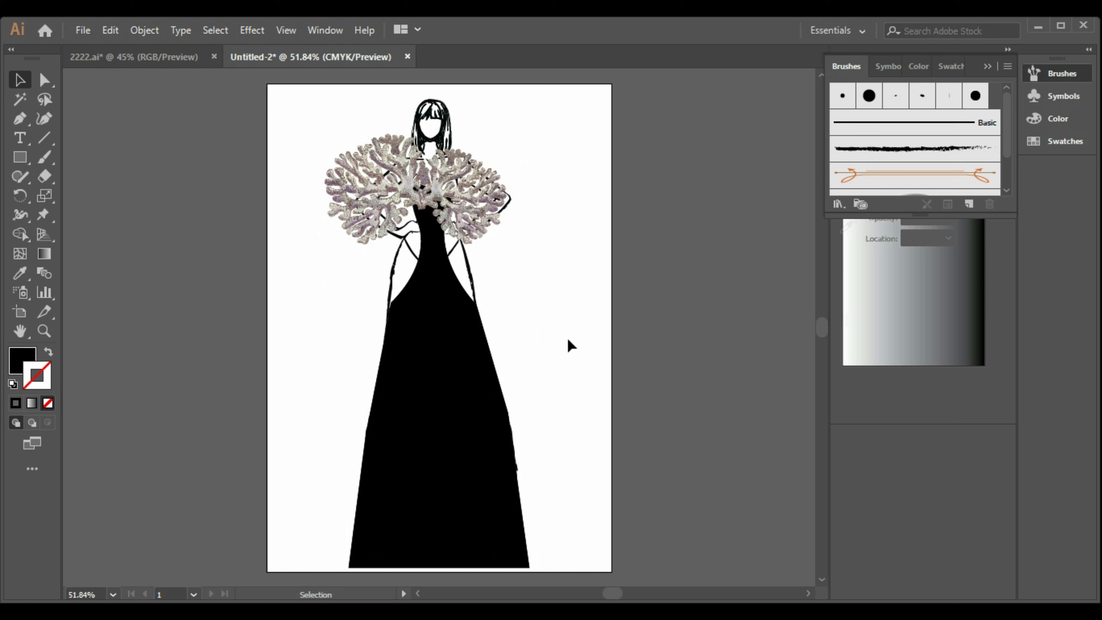
# - Select the dress, open the Arrows_Special brush library beside the figure and extend its list to show more brushes
pyautogui.click(467, 344)
pyautogui.click(879, 66)
pyautogui.click(843, 66)
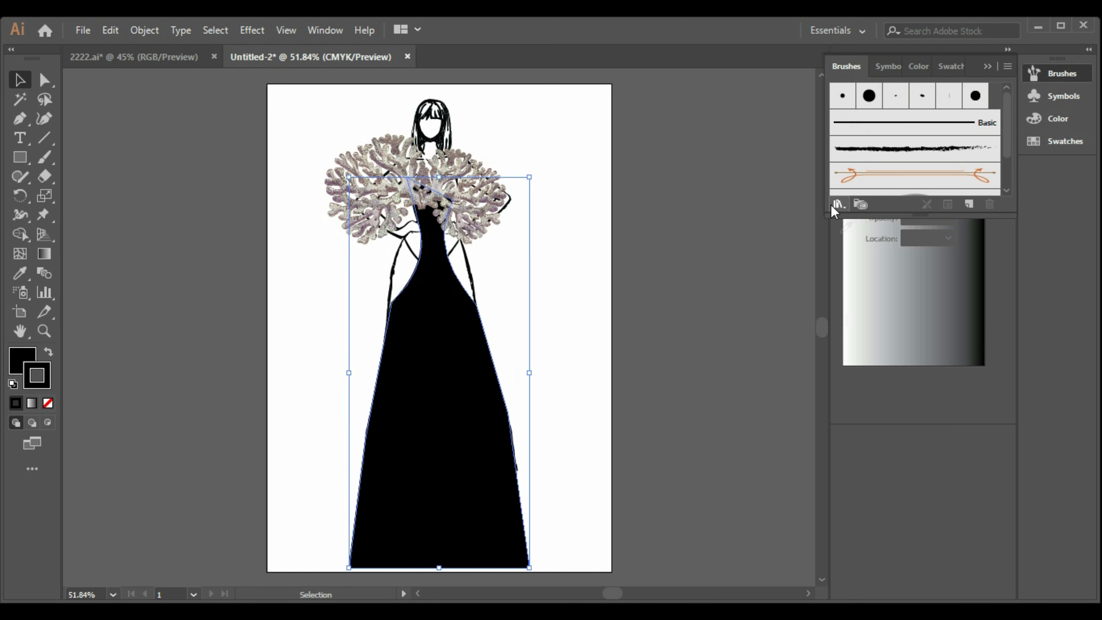
pyautogui.click(838, 204)
pyautogui.moveTo(857, 248)
pyautogui.click(794, 246)
pyautogui.moveTo(589, 274); pyautogui.dragTo(729, 104)
pyautogui.click(709, 239)
pyautogui.moveTo(710, 241); pyautogui.dragTo(709, 525)
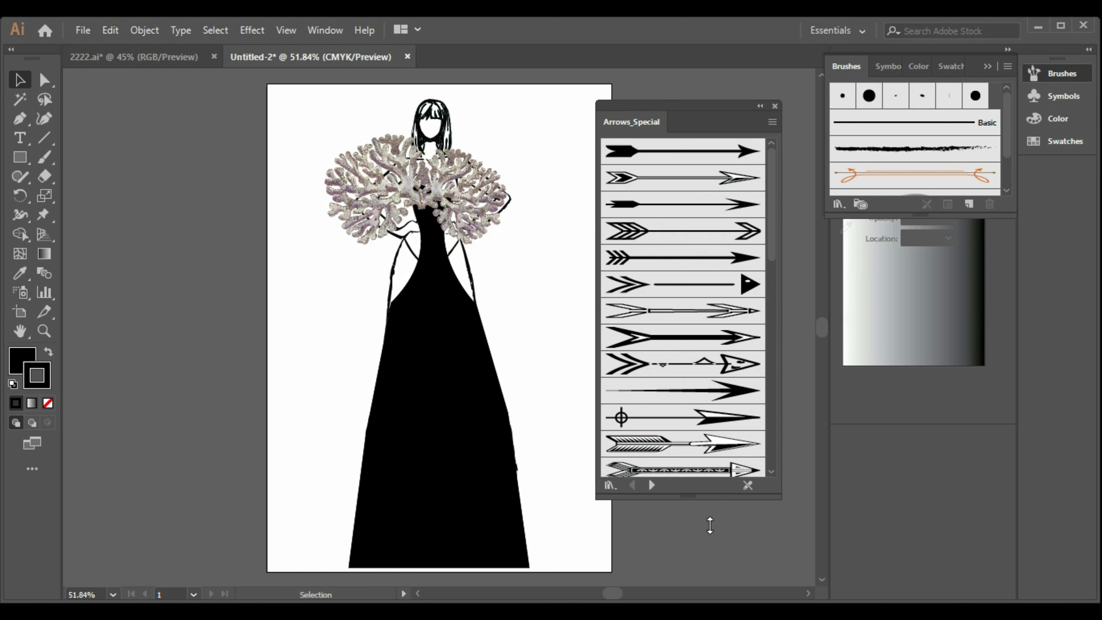
# - Try the thin outlined arrow brush from Arrows_Special on the dress outline
pyautogui.click(742, 319)
pyautogui.click(480, 393)
pyautogui.click(720, 310)
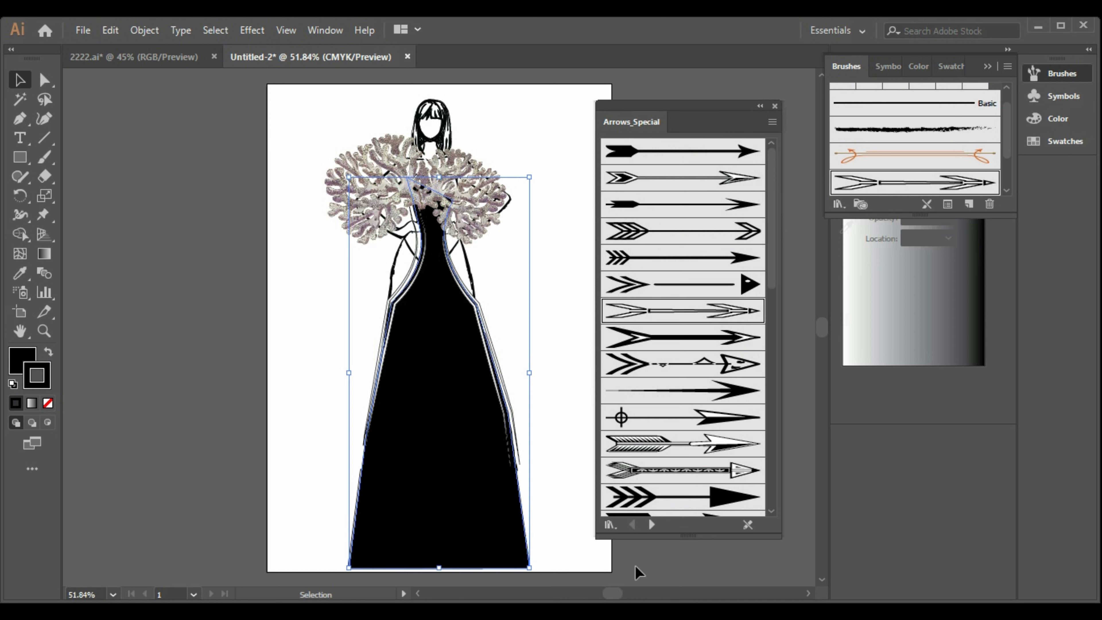
pyautogui.click(611, 525)
pyautogui.click(555, 552)
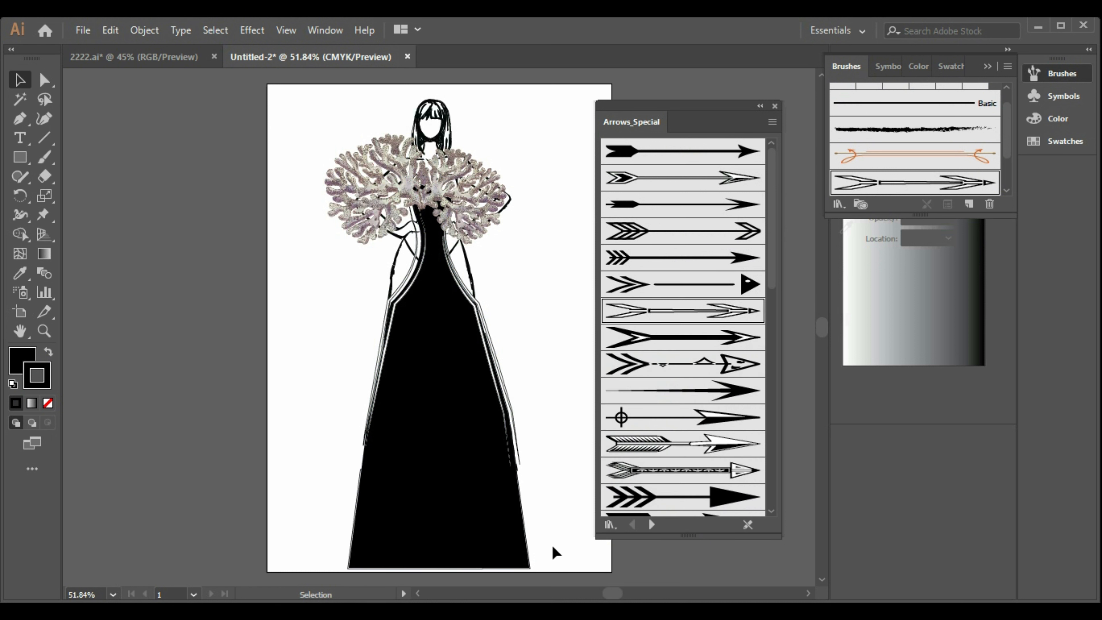
# - Open the Decorative_Text Dividers brush library with the dress selected
pyautogui.click(447, 482)
pyautogui.click(610, 525)
pyautogui.moveTo(653, 414)
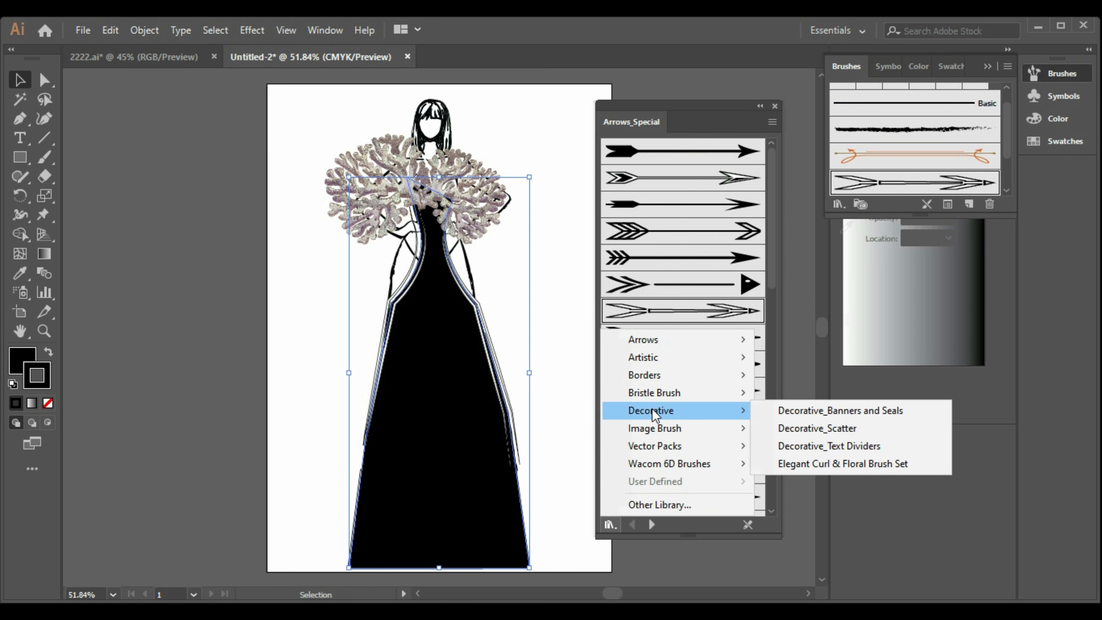
pyautogui.click(824, 446)
# - Try the black knotwork, graduated bead, and diamond-and-square divider brushes on the dress outline
pyautogui.click(683, 152)
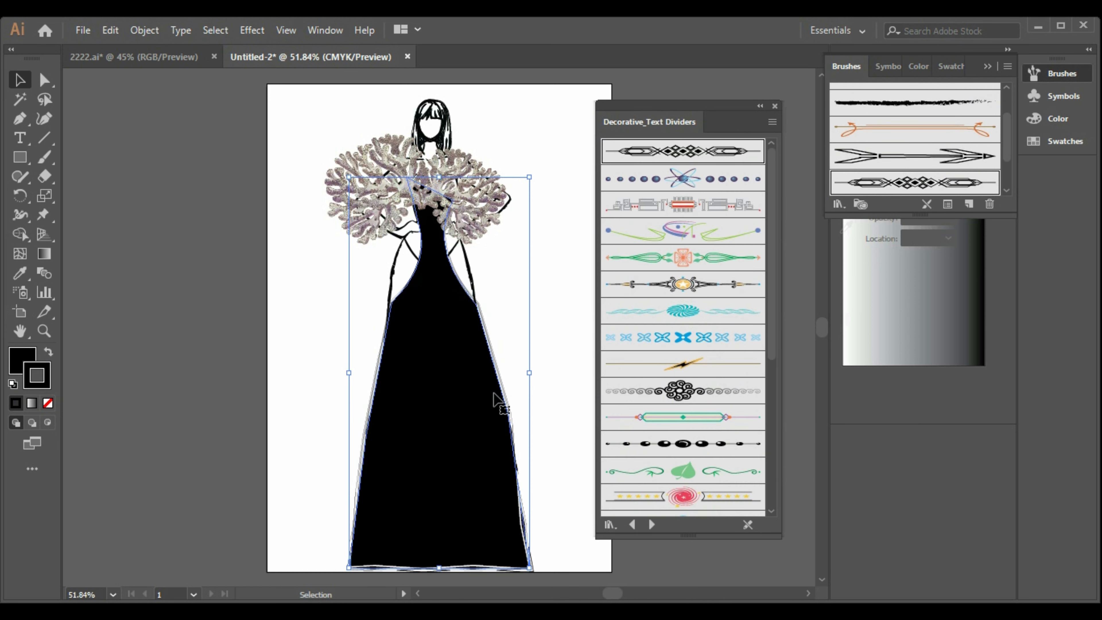
pyautogui.click(677, 443)
pyautogui.scroll(-4, 694, 412)
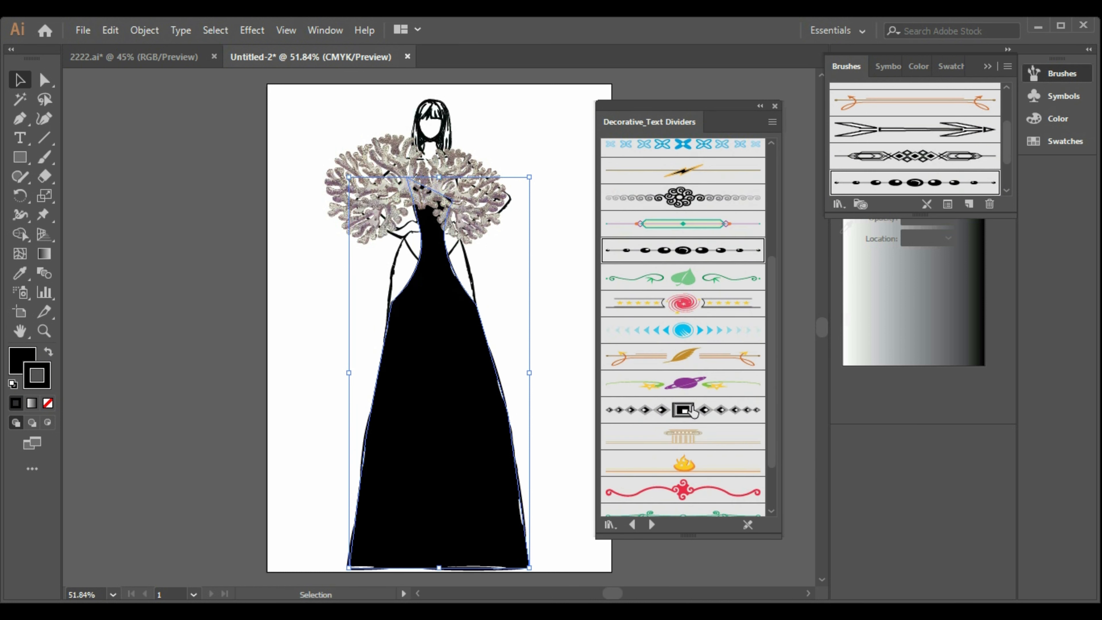
pyautogui.click(693, 411)
pyautogui.click(548, 426)
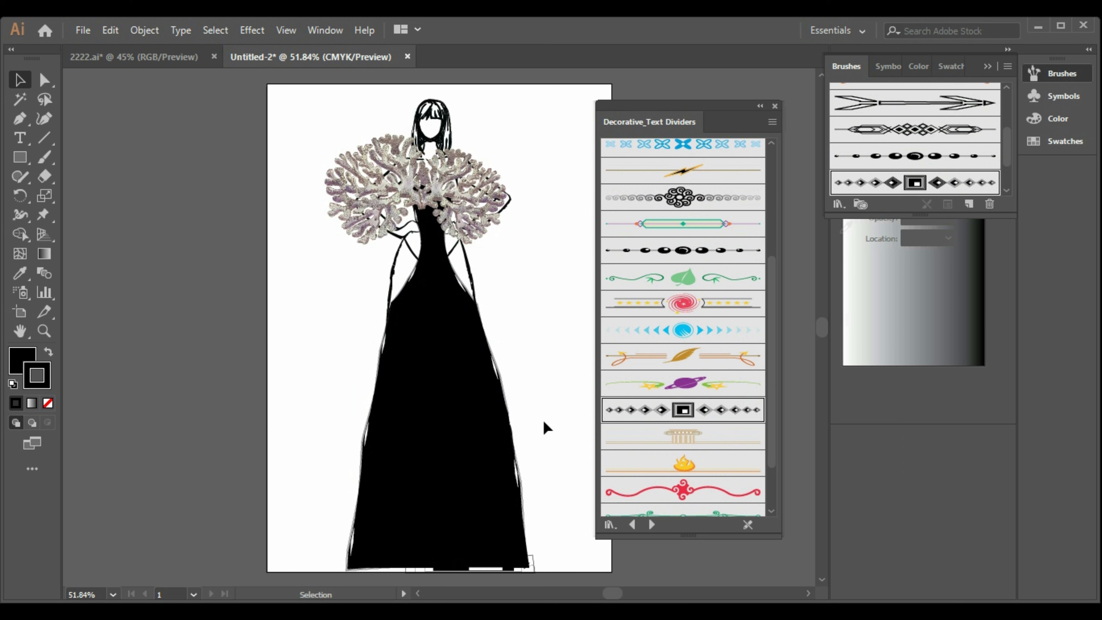
# - Undo the decorative brush changes back to the plain black dress outline and deselect the dress
pyautogui.hotkey('ctrl', 'z')
pyautogui.hotkey('ctrl', 'z')
pyautogui.hotkey('ctrl', 'z')
pyautogui.hotkey('ctrl', 'z')
pyautogui.hotkey('ctrl', 'z')
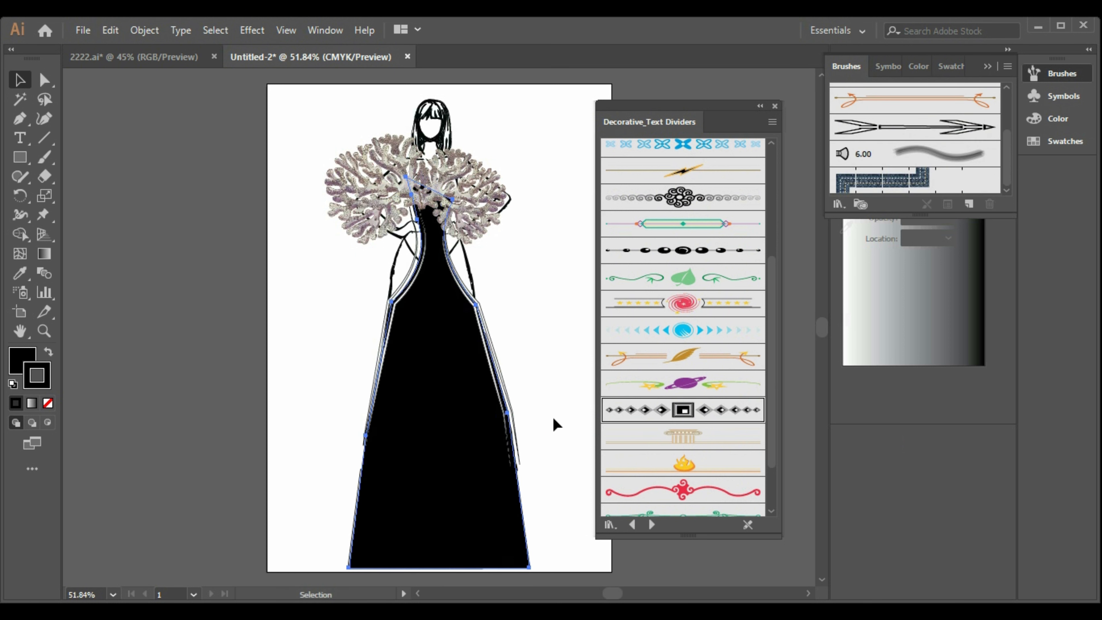
pyautogui.hotkey('ctrl', 'z')
pyautogui.click(553, 419)
# - Draw a curved Pen path down the bodice's left-hand edge to the waist and apply the diamond-and-square divider brush
pyautogui.click(20, 118)
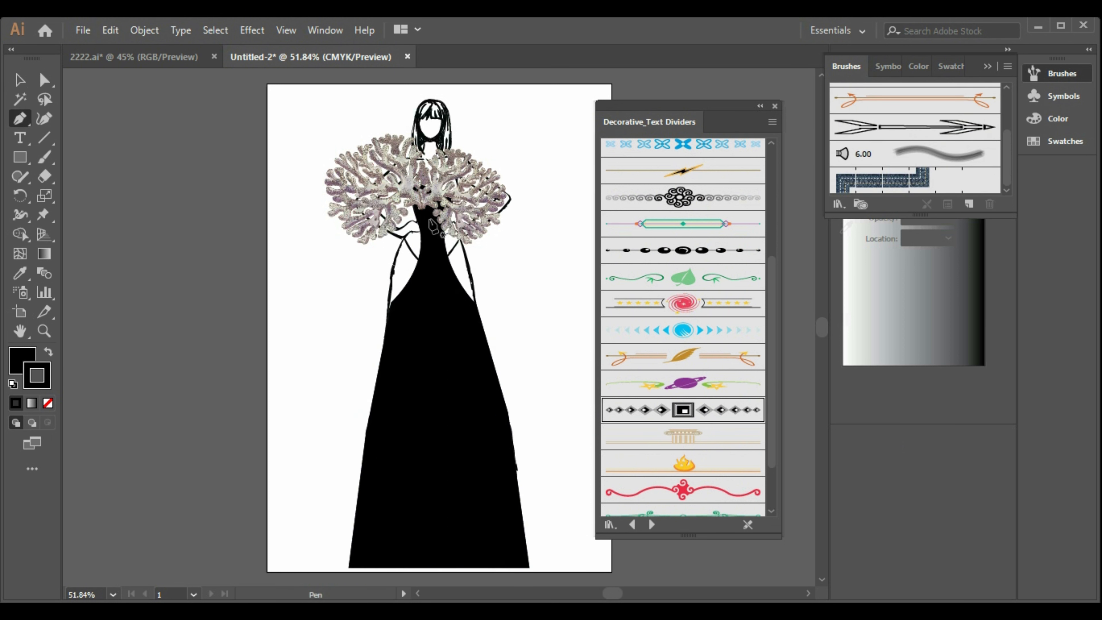
pyautogui.click(436, 222)
pyautogui.click(416, 275)
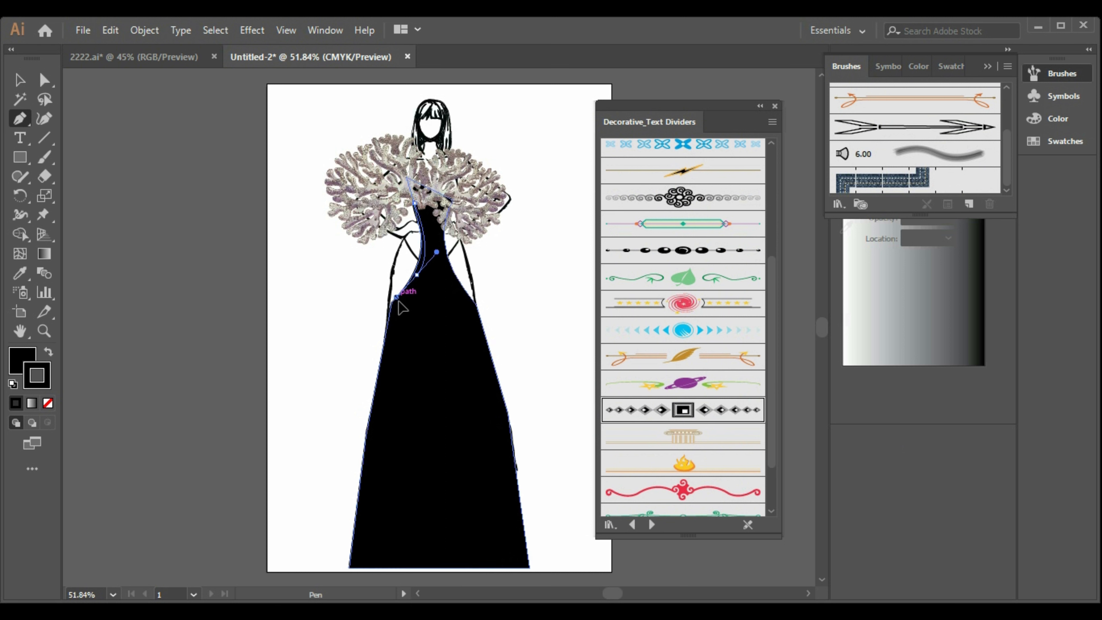
pyautogui.click(398, 326)
pyautogui.click(416, 275)
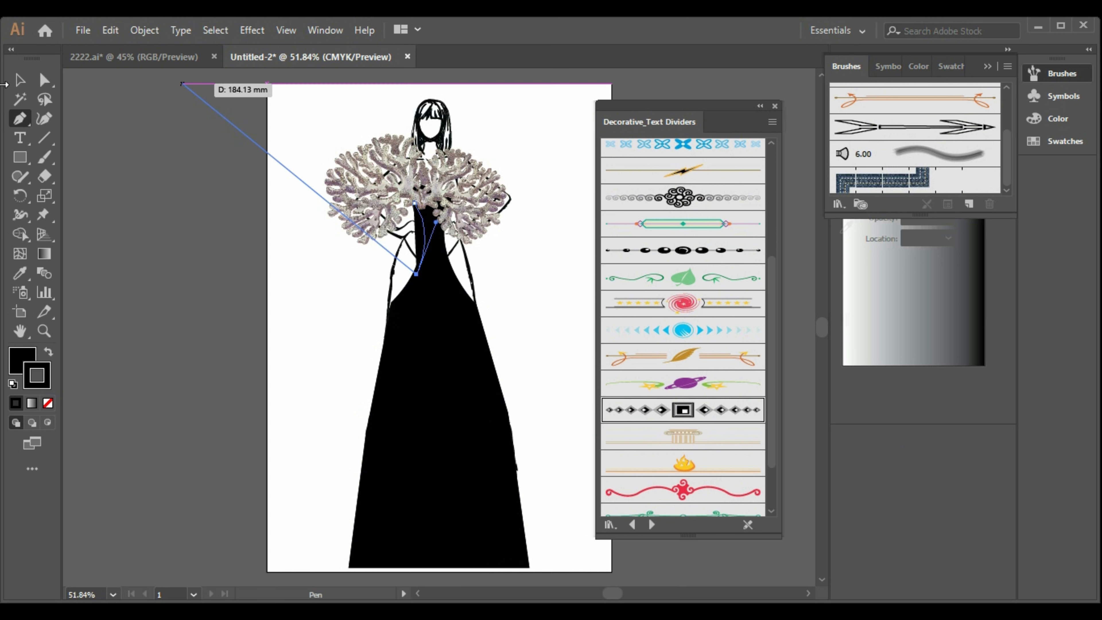
pyautogui.click(20, 80)
pyautogui.click(721, 409)
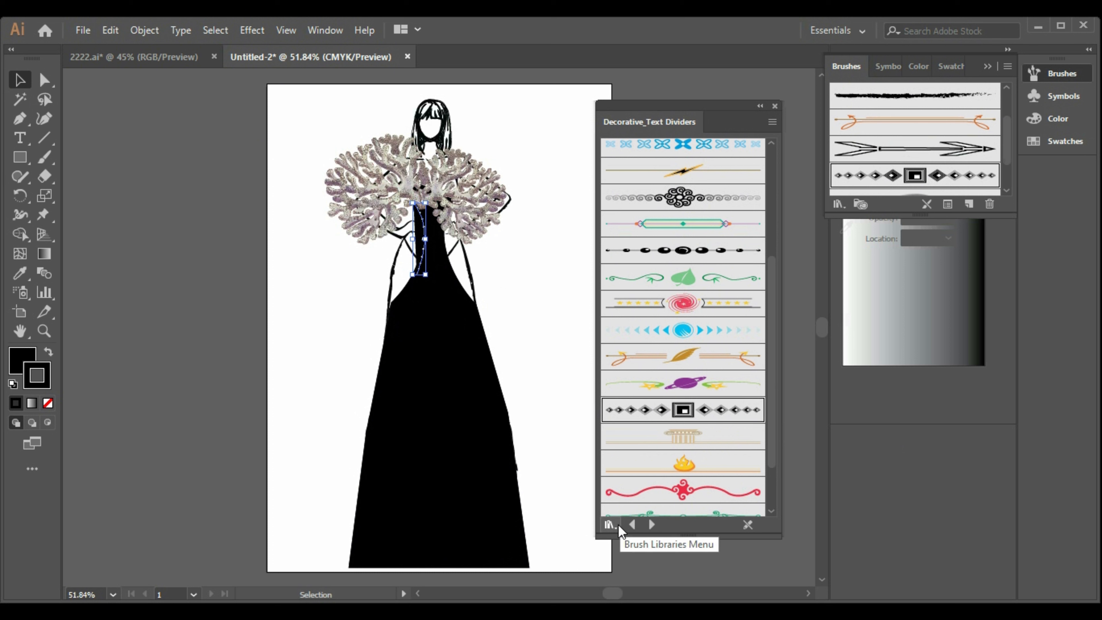
# - Try the thin outlined arrow brush from Arrows_Special on the bodice path, then undo it
pyautogui.click(611, 524)
pyautogui.moveTo(663, 349)
pyautogui.click(764, 340)
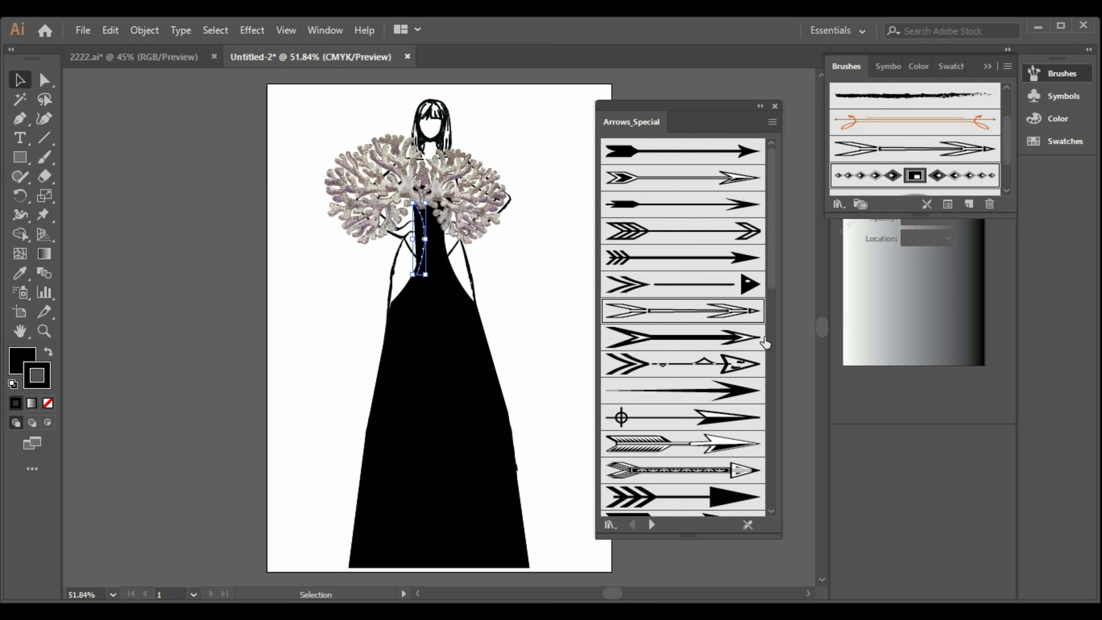
pyautogui.click(555, 323)
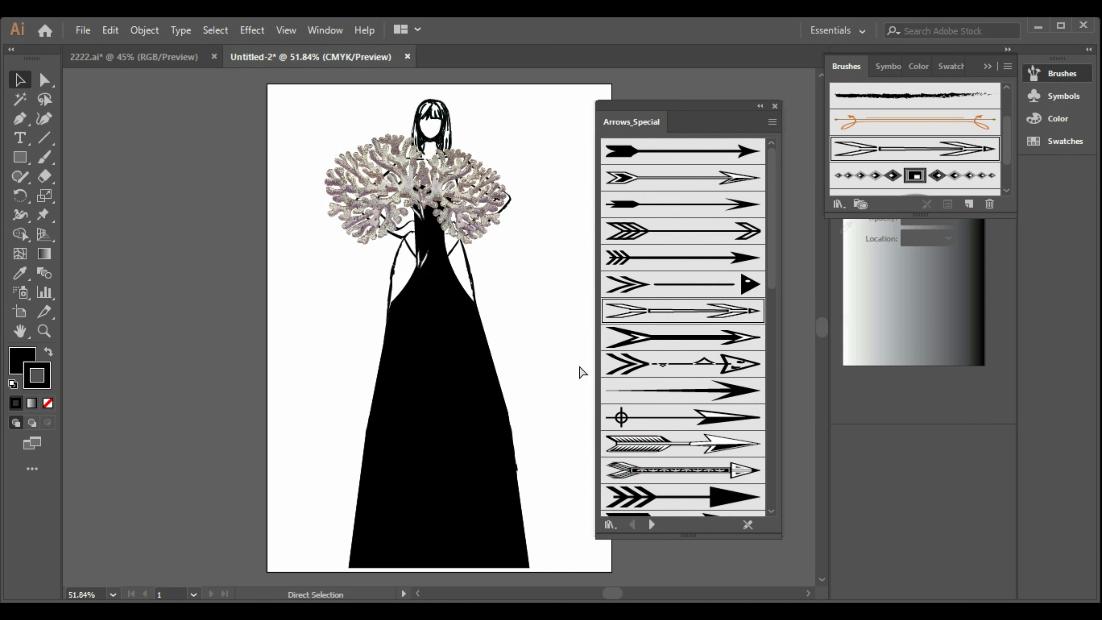
pyautogui.hotkey('ctrl', 'z')
pyautogui.hotkey('ctrl', 'z')
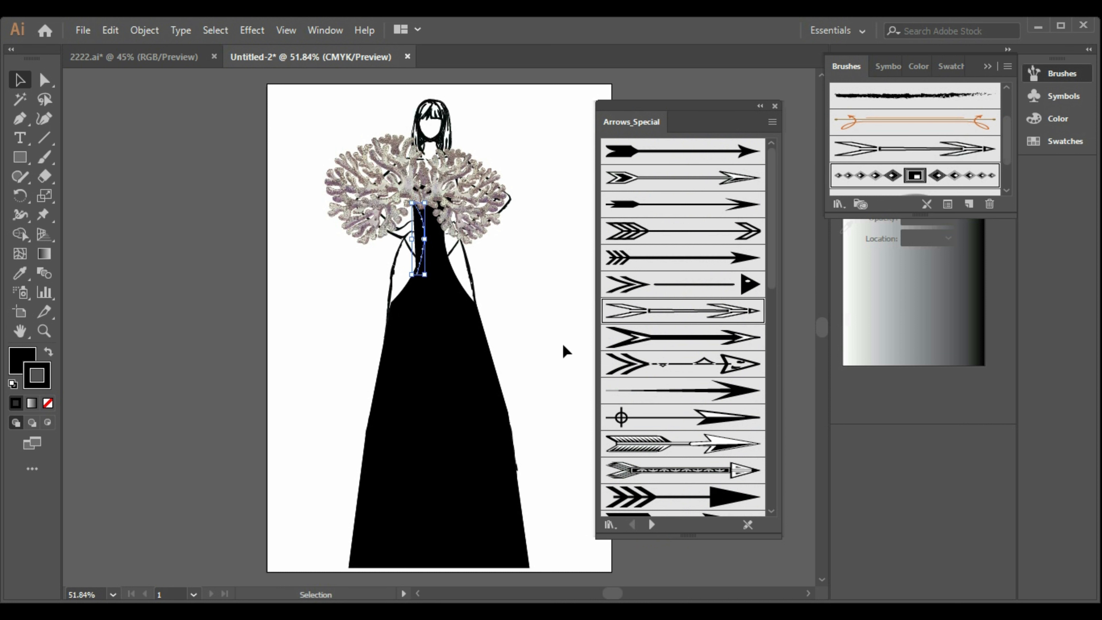
# - Shift the brushed bodice path slightly outward onto the dress edge and set its fill to none
pyautogui.hotkey('ctrl', 'z')
pyautogui.hotkey('ctrl', 'z')
pyautogui.hotkey('ctrl', 'z')
pyautogui.hotkey('ctrl', 'z')
pyautogui.hotkey('ctrl', 'z')
pyautogui.hotkey('ctrl', 'z')
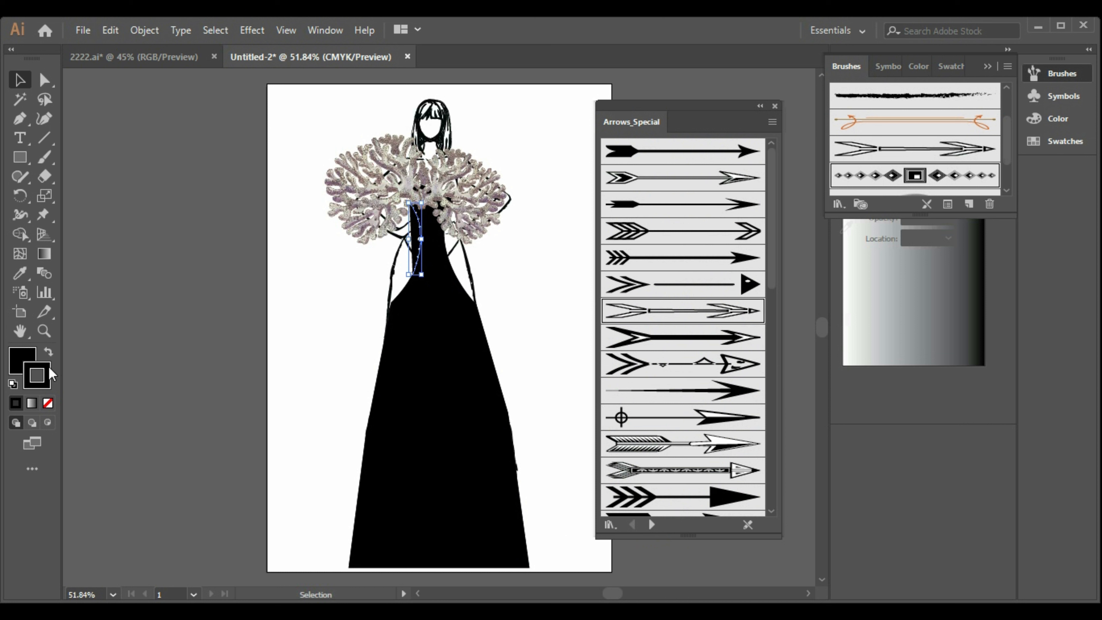
pyautogui.click(19, 363)
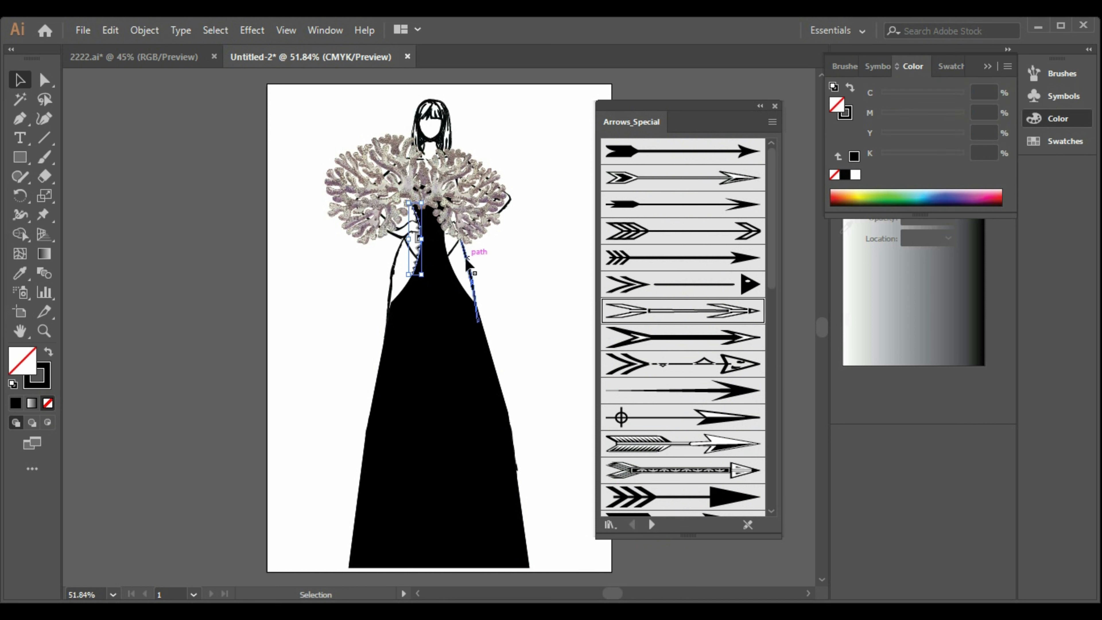
pyautogui.press('a')
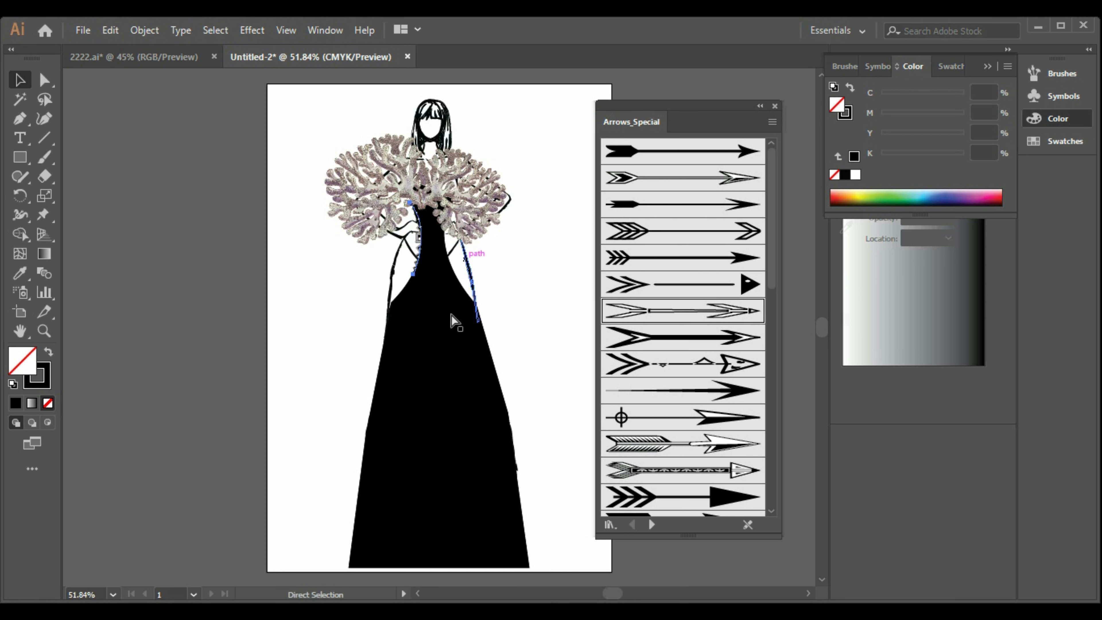
# - Paste a copy of the brushed bodice path and reflect it so it curves the opposite way
pyautogui.hotkey('ctrl', 'v')
pyautogui.press('v')
pyautogui.rightClick(439, 270)
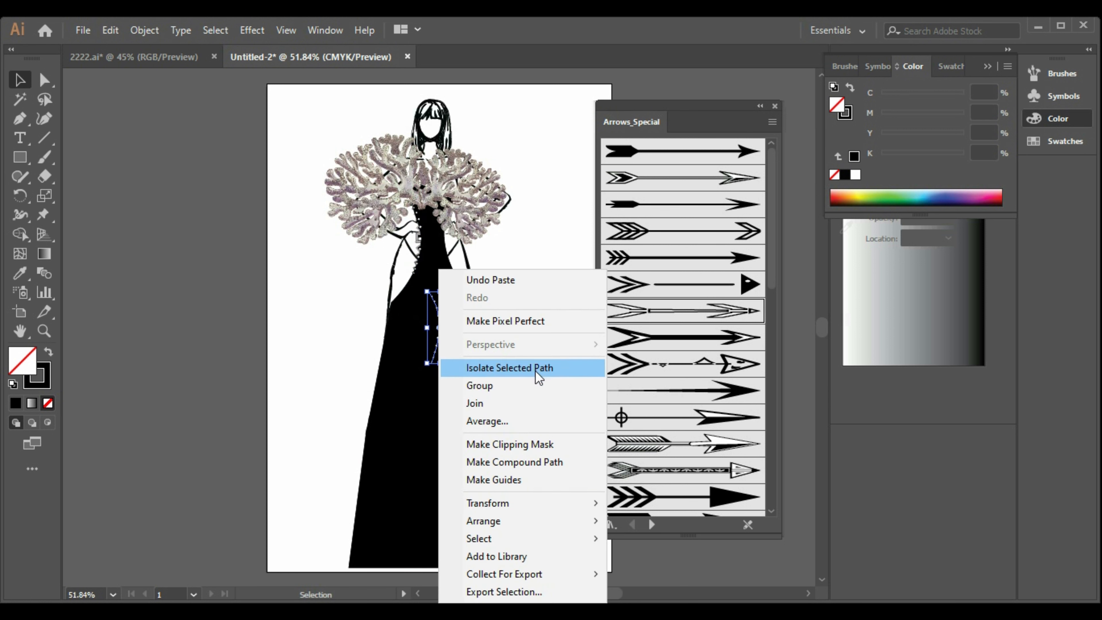
pyautogui.moveTo(569, 504)
pyautogui.click(716, 421)
pyautogui.click(935, 503)
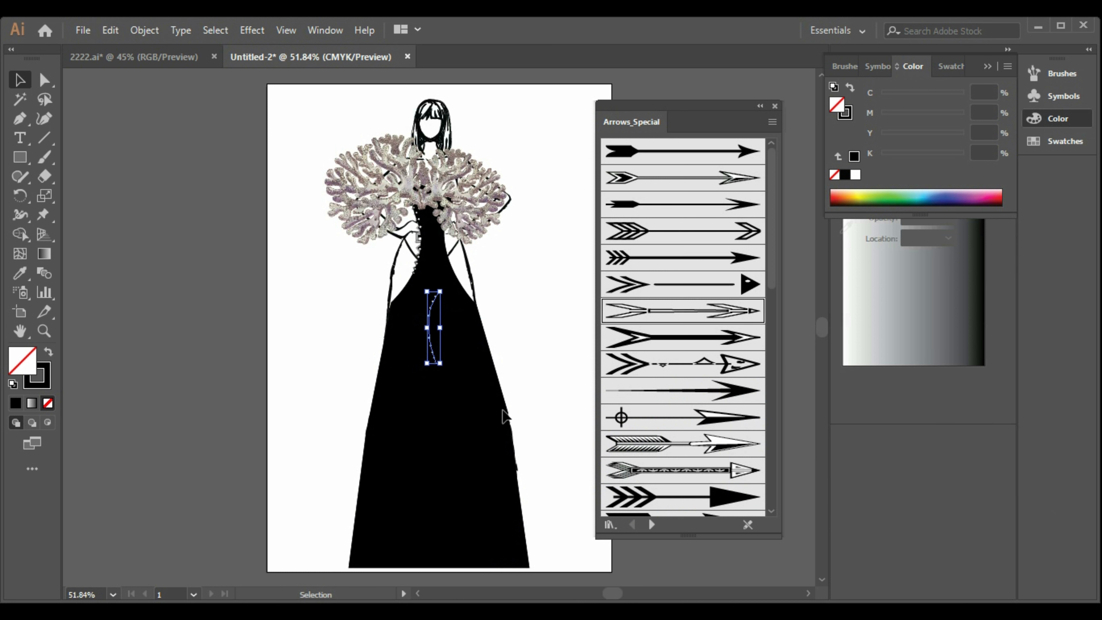
# - Rotate the mirrored path, fit it along the bodice's right-hand edge with small nudges, and deselect it
pyautogui.moveTo(454, 313); pyautogui.dragTo(498, 220)
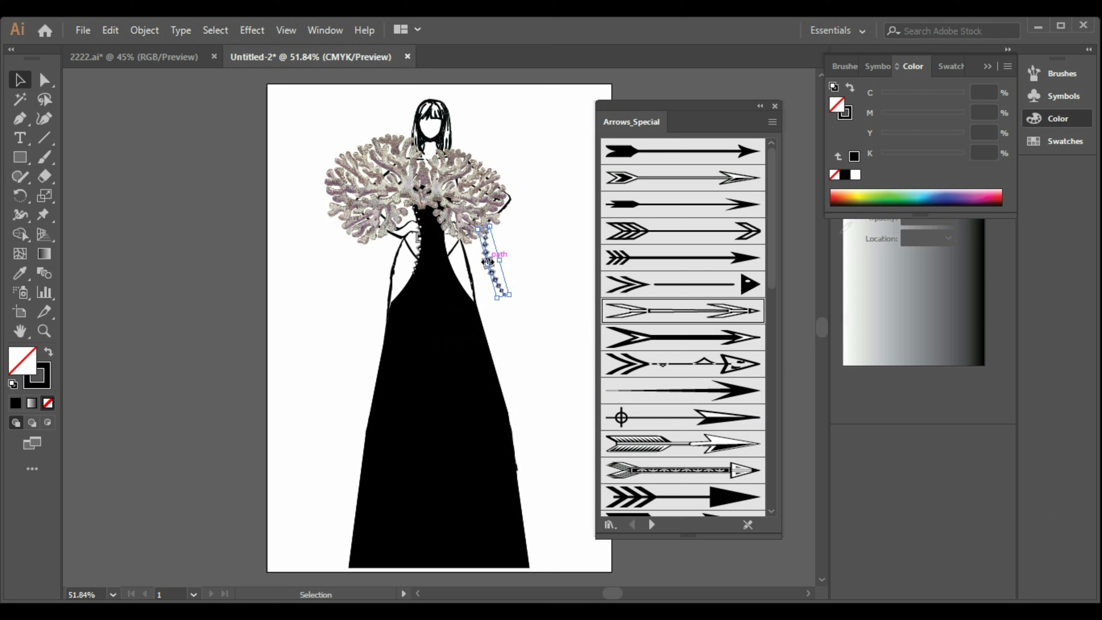
pyautogui.moveTo(487, 245); pyautogui.dragTo(443, 234)
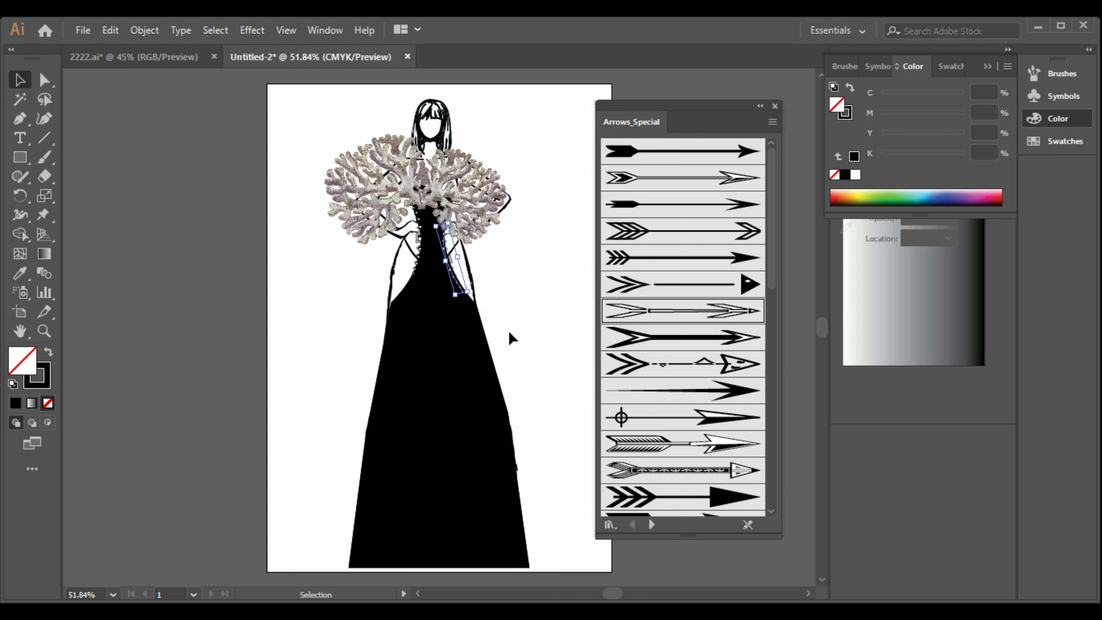
pyautogui.press('Right')
pyautogui.press('Up')
pyautogui.press('Up')
pyautogui.press('Up')
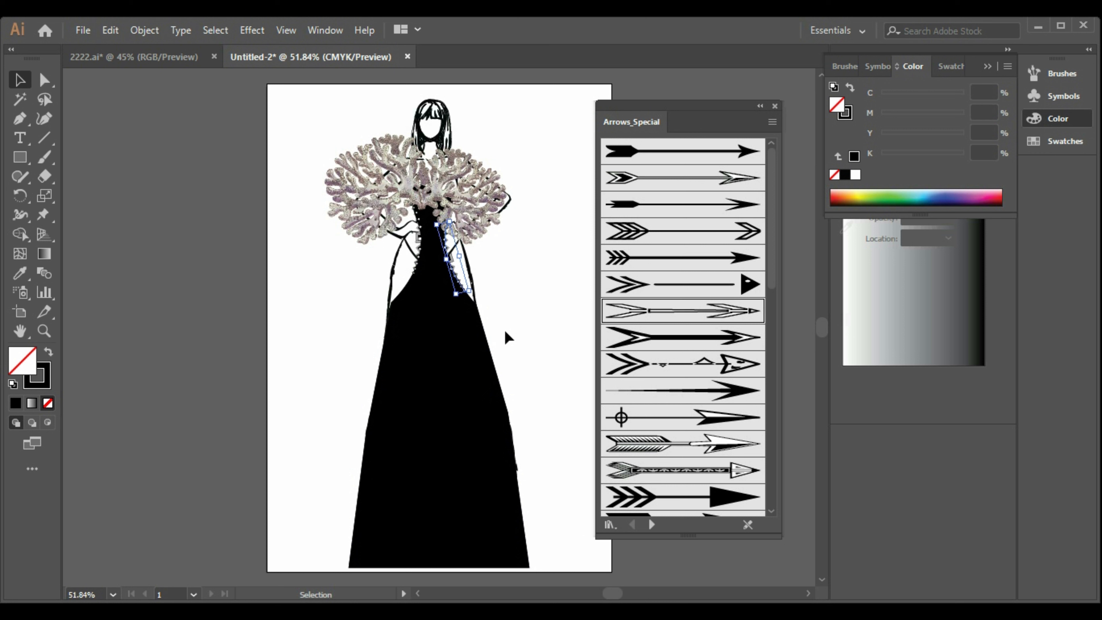
pyautogui.click(571, 355)
pyautogui.click(457, 261)
pyautogui.click(571, 373)
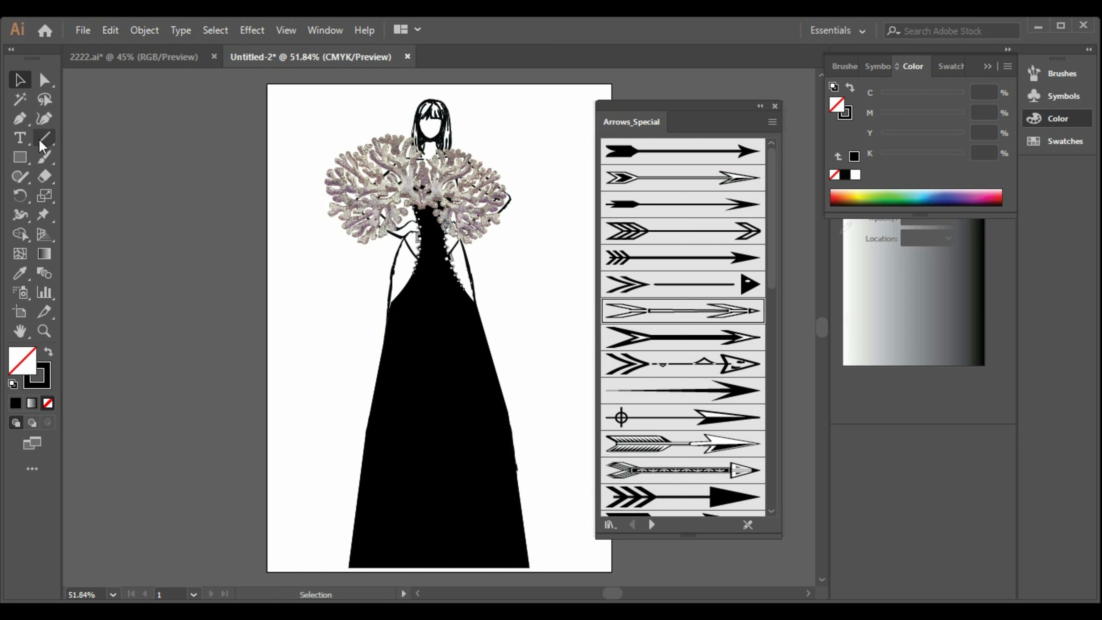
# - Extend the right-hand bodice trim path from its lower end to the dress's hip corner with the Pen tool
pyautogui.click(20, 118)
pyautogui.click(464, 290)
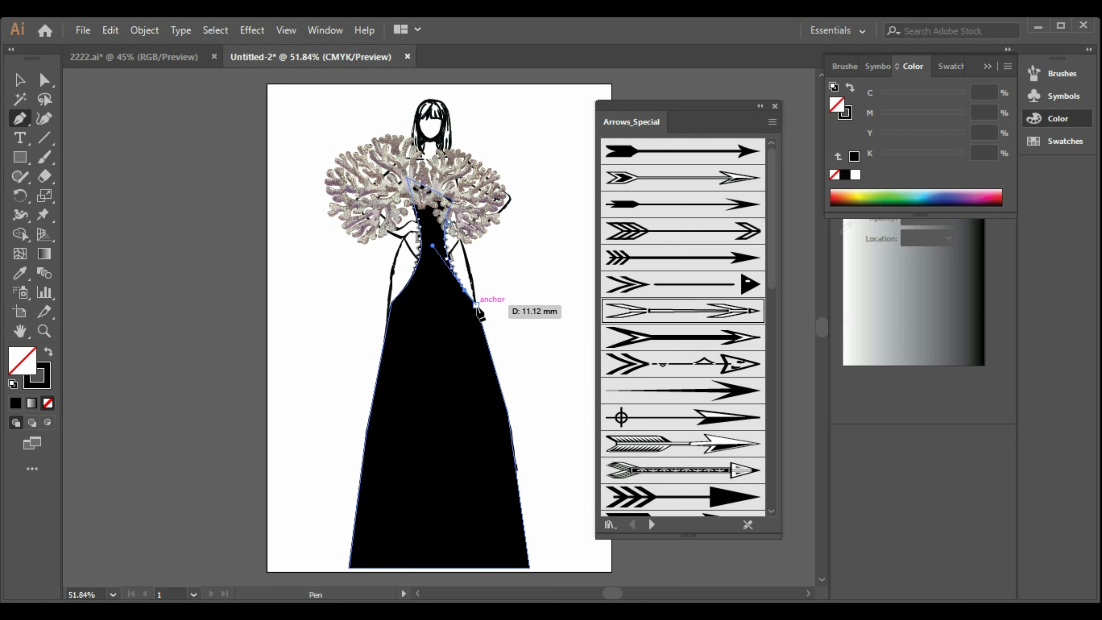
pyautogui.click(476, 304)
# - Try to continue the right-hand trim path down the skirt edge, then undo those segments
pyautogui.click(493, 363)
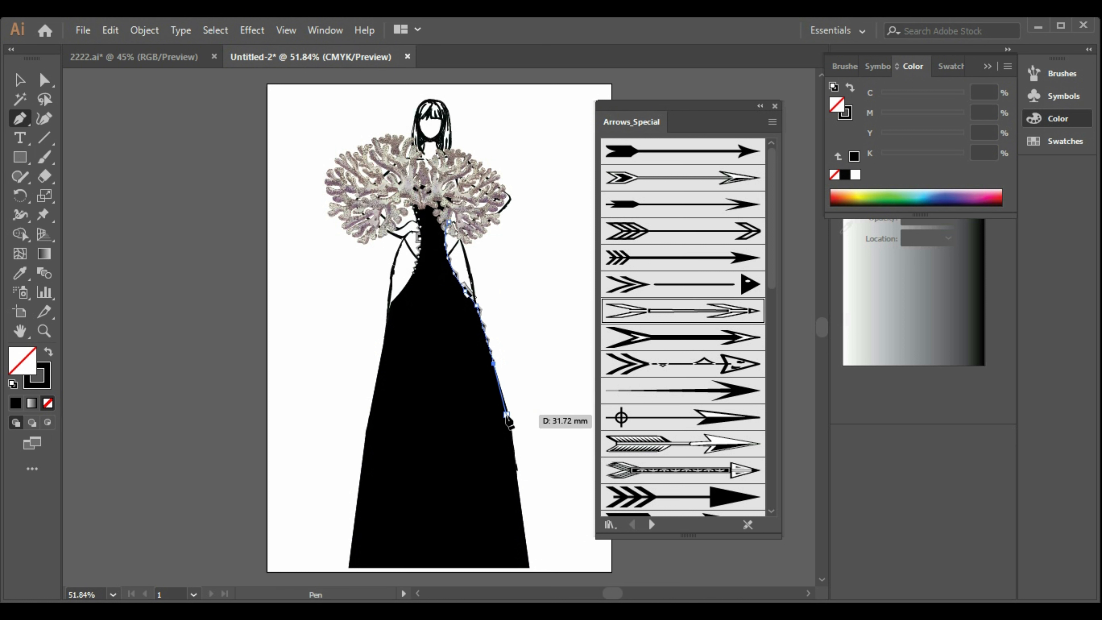
pyautogui.click(502, 399)
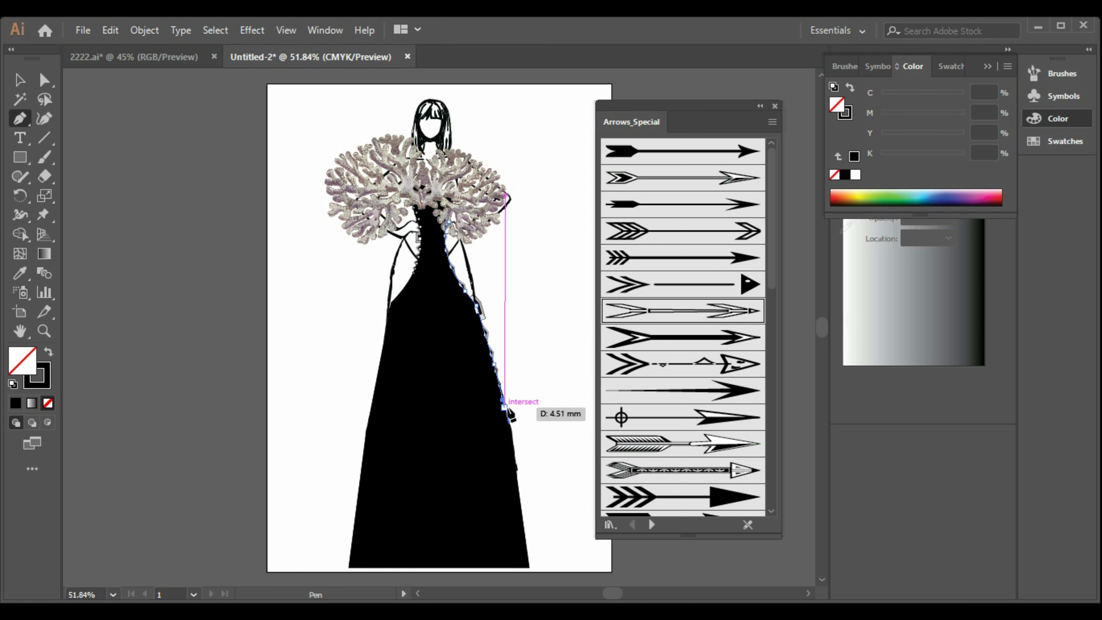
pyautogui.hotkey('ctrl', 'z')
pyautogui.hotkey('ctrl', 'z')
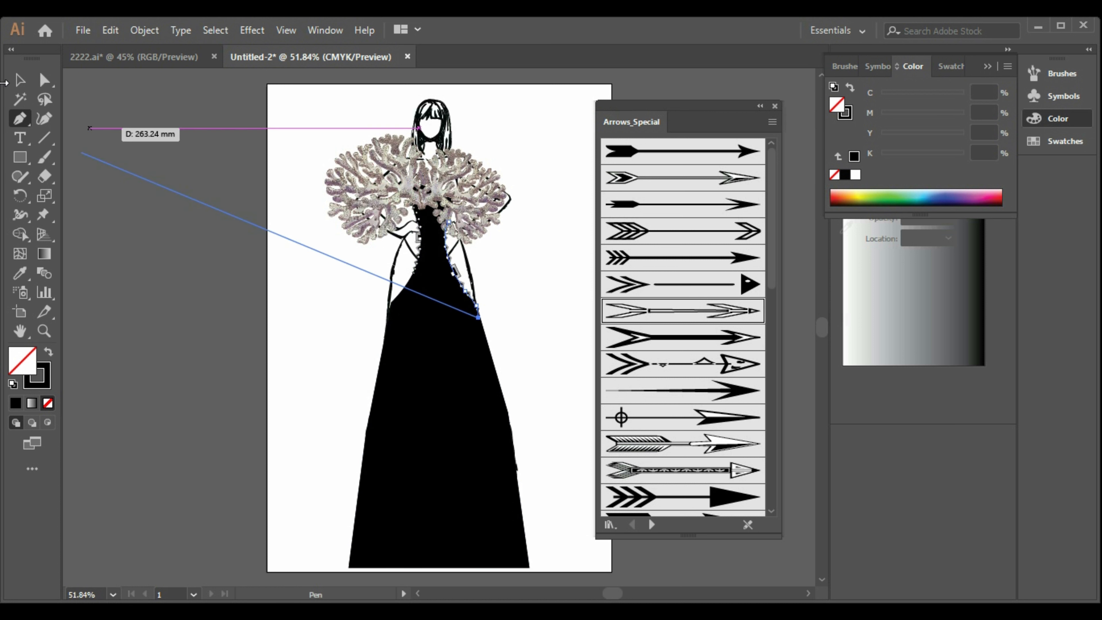
# - End the right-hand path, extend the left-hand bodice trim path from the waist to the hip corner, and deselect it
pyautogui.press('v')
pyautogui.click(287, 359)
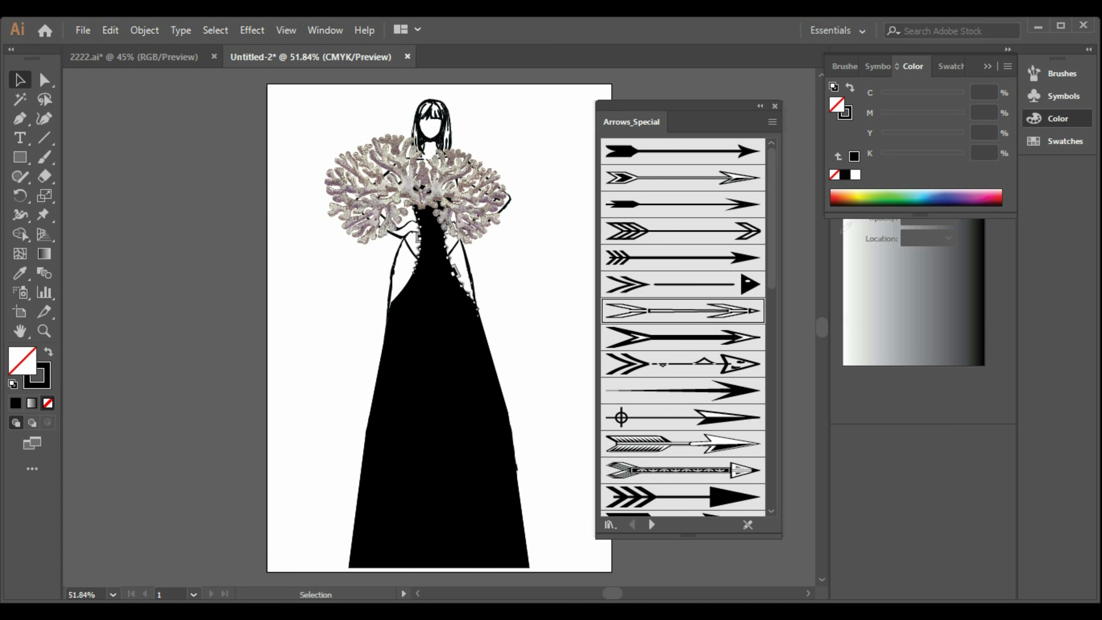
pyautogui.click(18, 123)
pyautogui.click(413, 275)
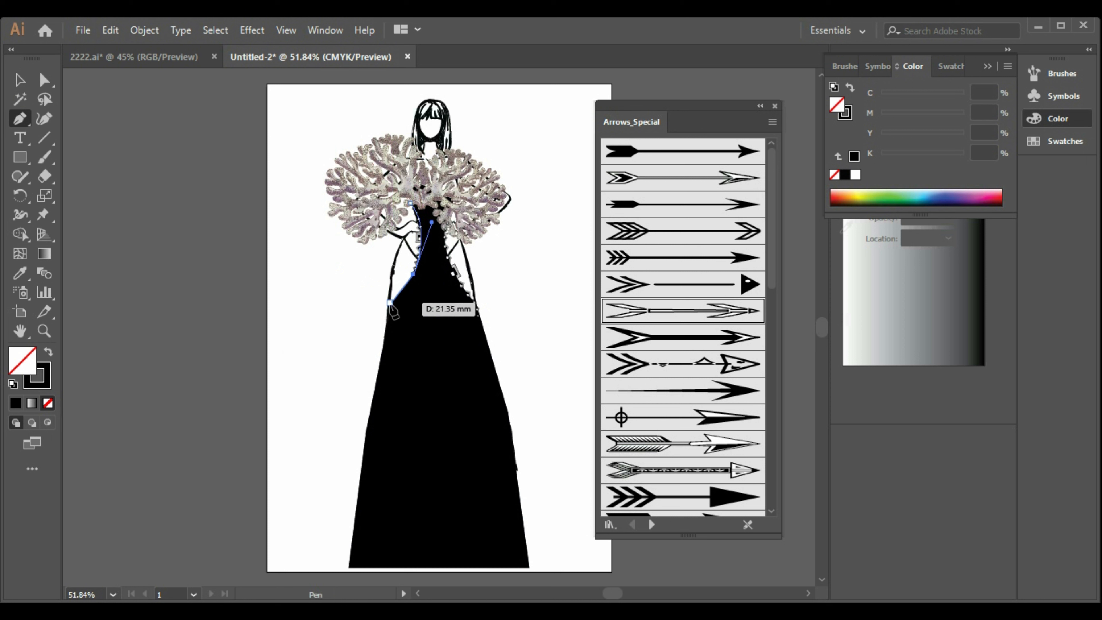
pyautogui.click(390, 303)
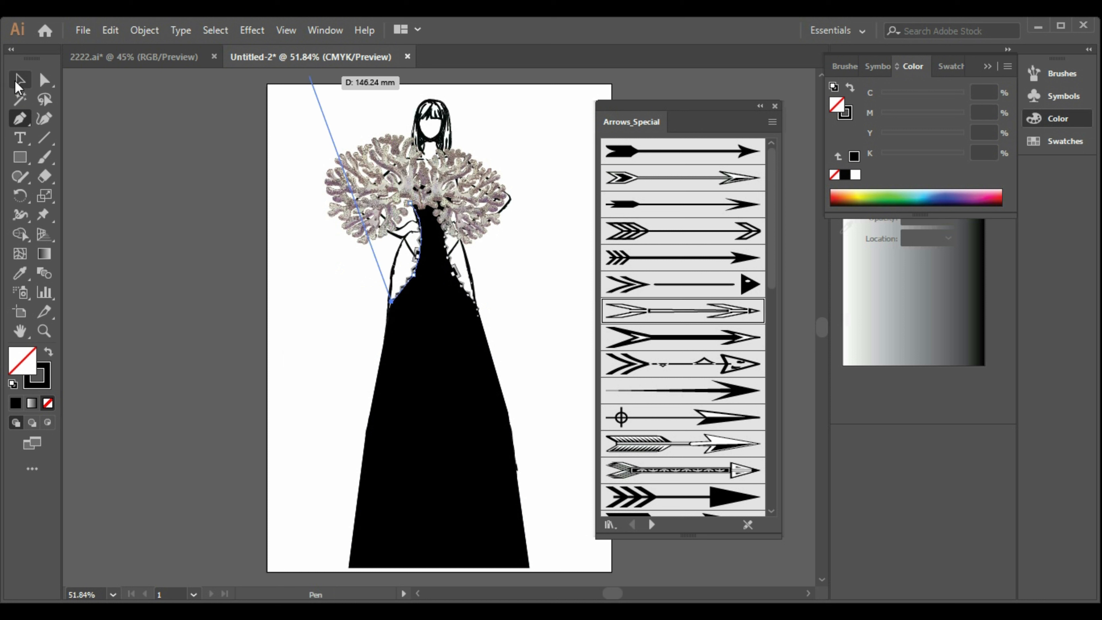
pyautogui.click(18, 81)
pyautogui.click(440, 362)
# - Extend the left-hand trim path from the hip corner a short way down the skirt edge and deselect it
pyautogui.click(10, 125)
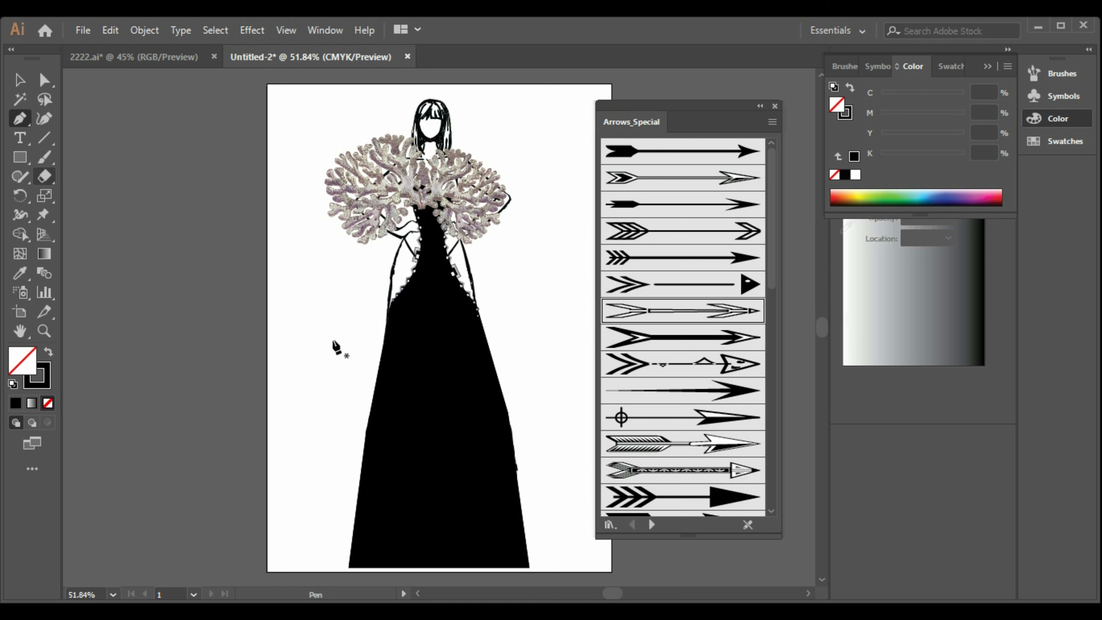
pyautogui.click(391, 304)
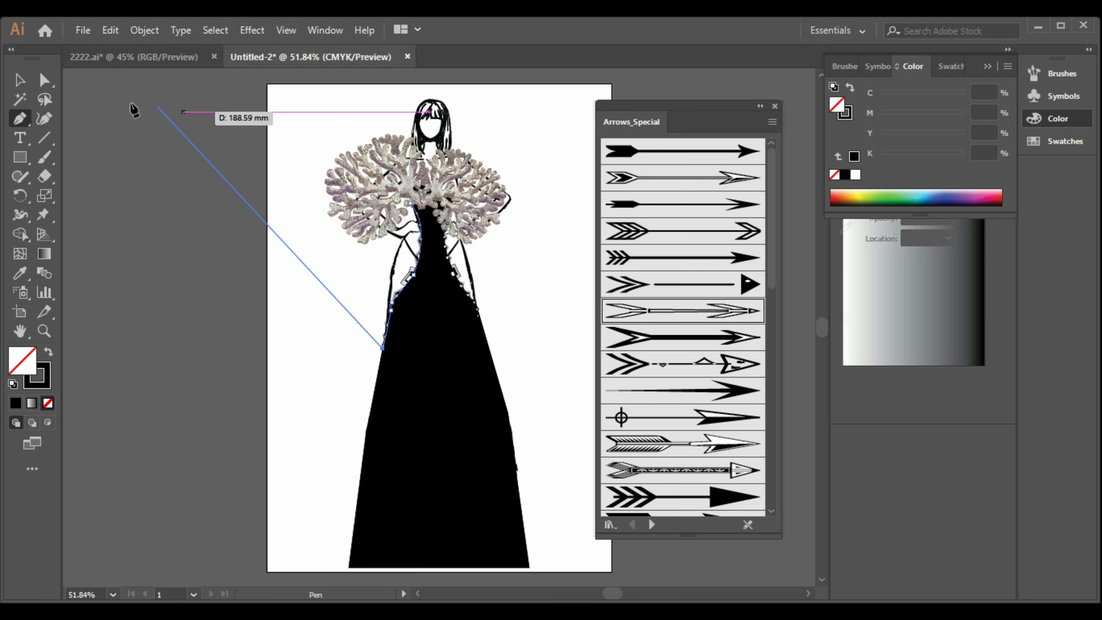
pyautogui.click(18, 81)
pyautogui.click(160, 241)
# - Extend the right-hand trim path from the hip onto the upper skirt edge, deselect it, and close the Arrows_Special brush library
pyautogui.click(31, 122)
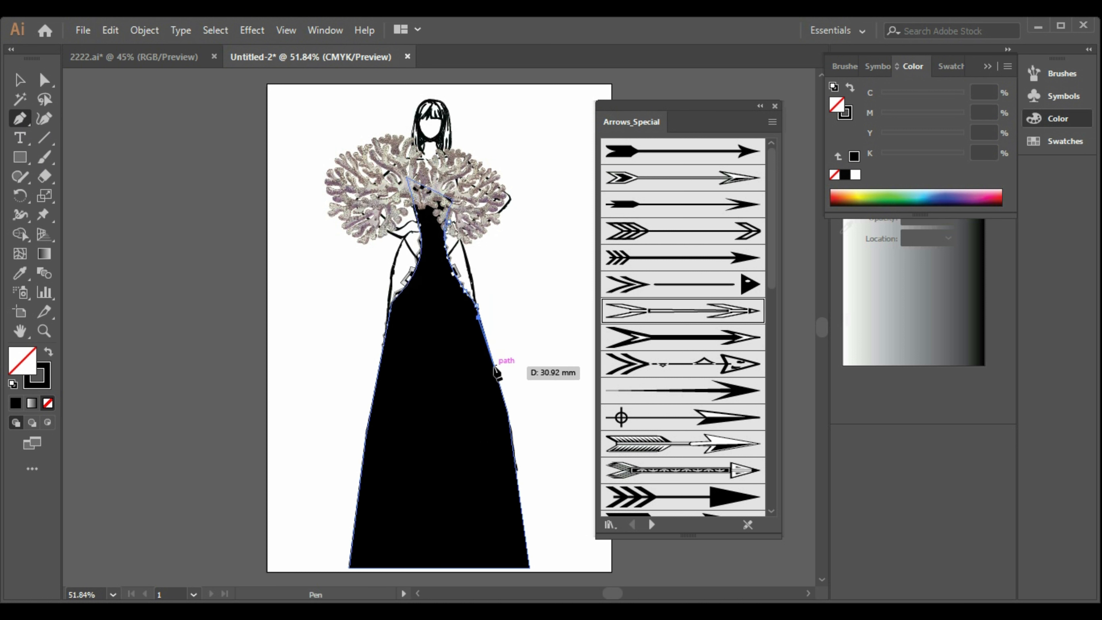
pyautogui.click(493, 362)
pyautogui.click(21, 80)
pyautogui.click(792, 457)
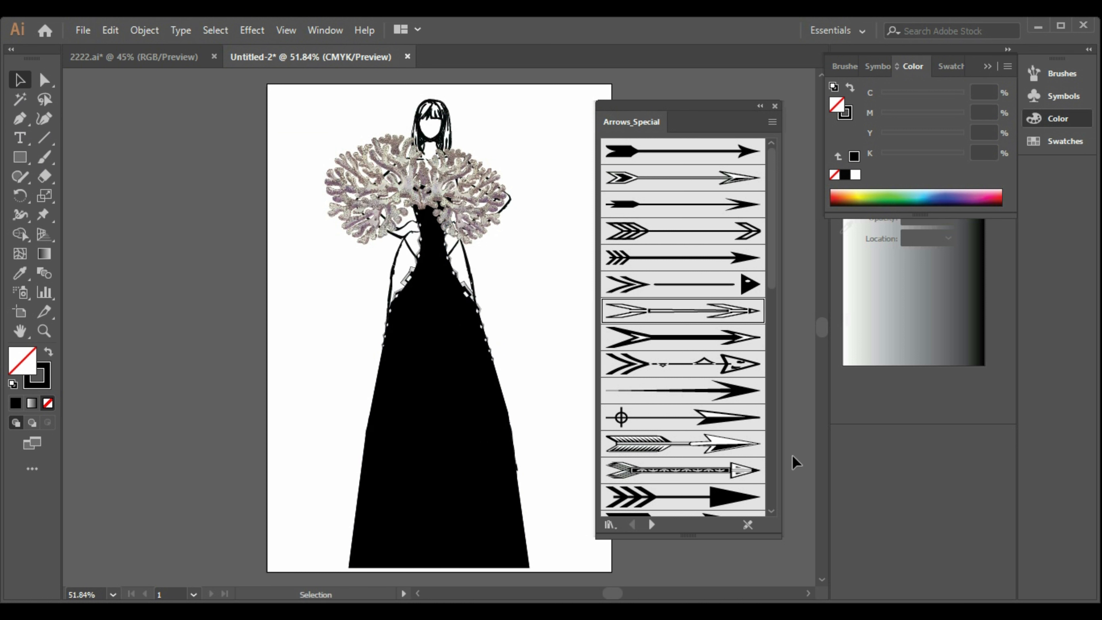
pyautogui.click(774, 106)
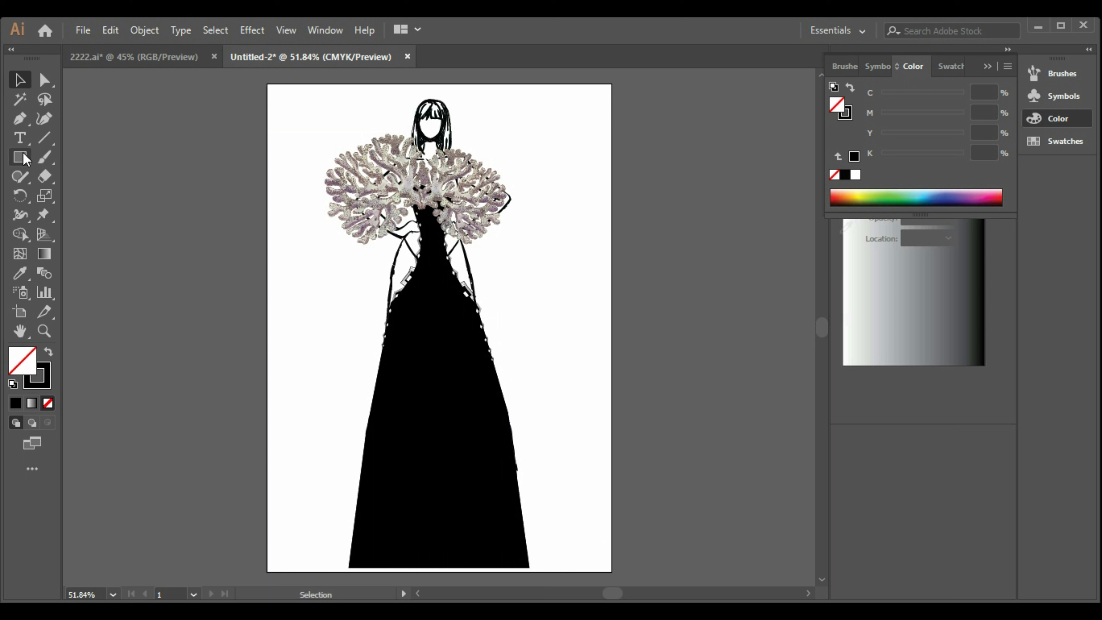
# - Draw a straight Pen path below the left-hand trim along the skirt edge and apply the diamond-and-square divider brush
pyautogui.click(20, 118)
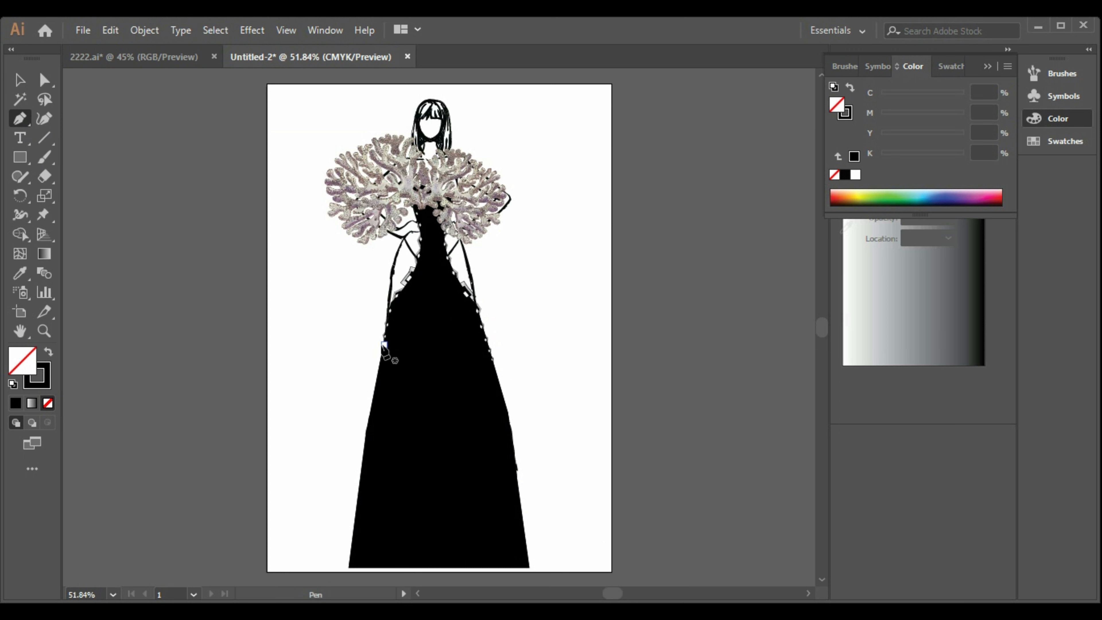
pyautogui.click(368, 417)
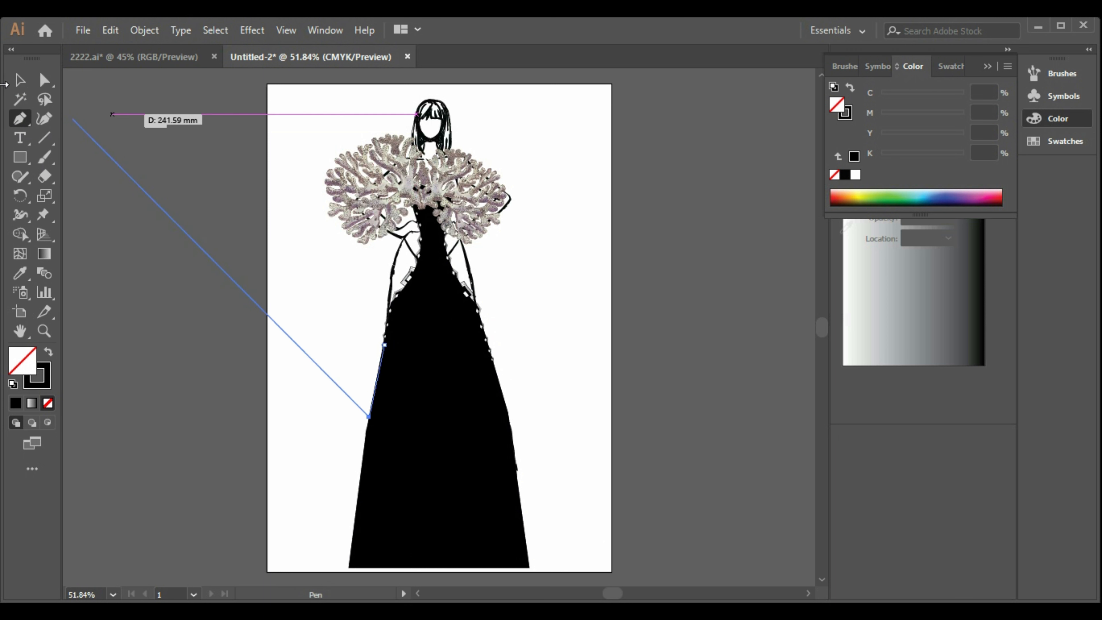
pyautogui.click(20, 80)
pyautogui.click(429, 581)
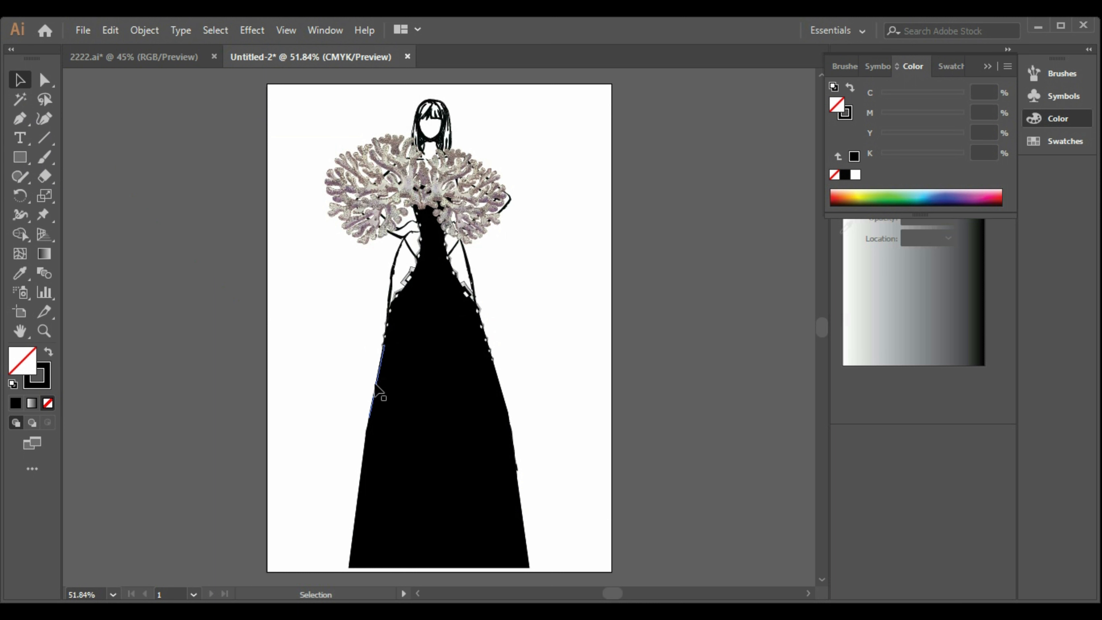
pyautogui.click(412, 395)
pyautogui.click(845, 66)
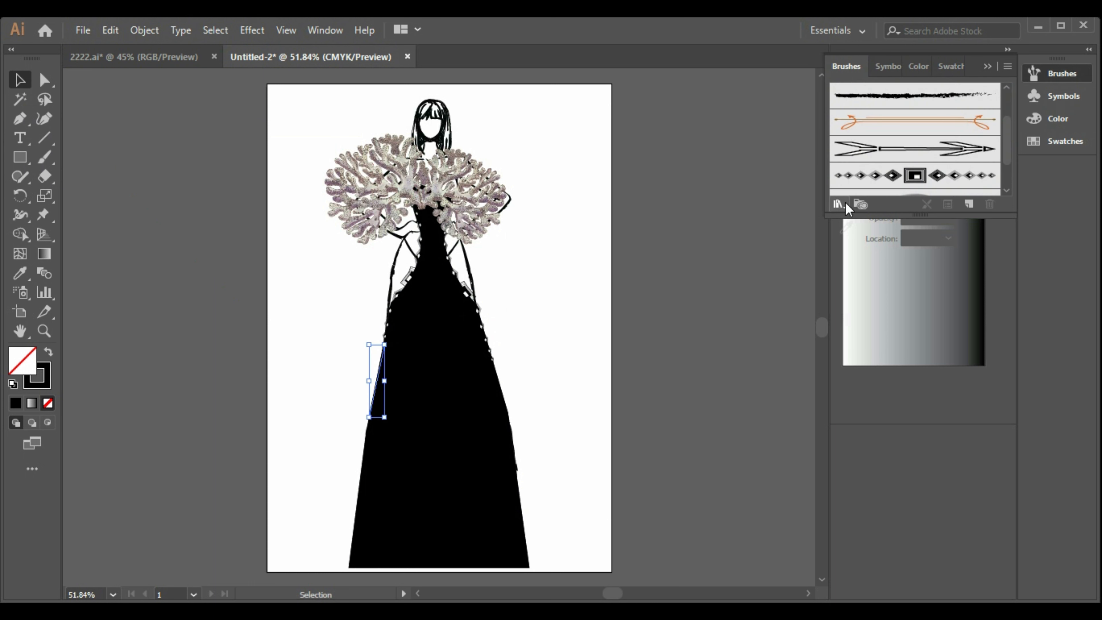
pyautogui.click(554, 360)
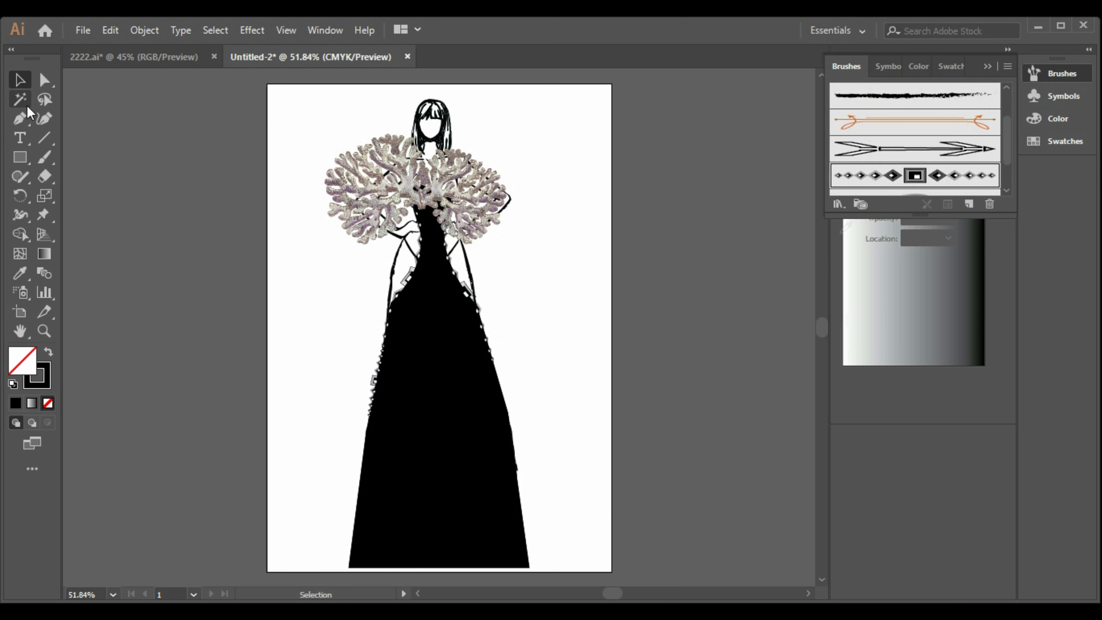
# - Extend the new left-hand skirt trim path along the dress edge to the lower skirt and deselect it
pyautogui.click(21, 117)
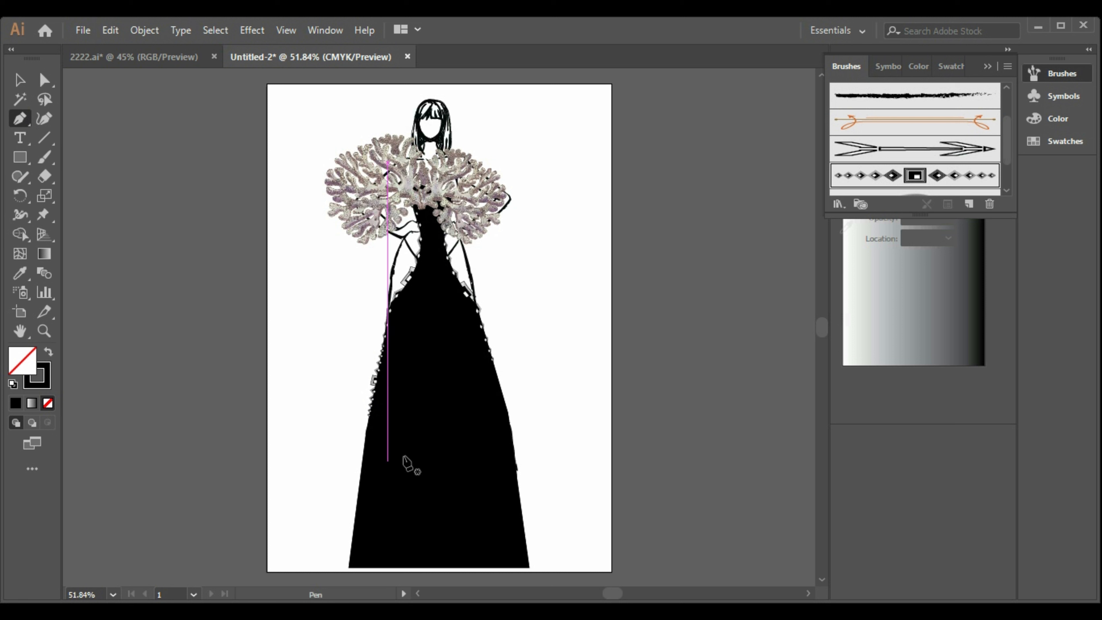
pyautogui.click(367, 444)
pyautogui.click(360, 485)
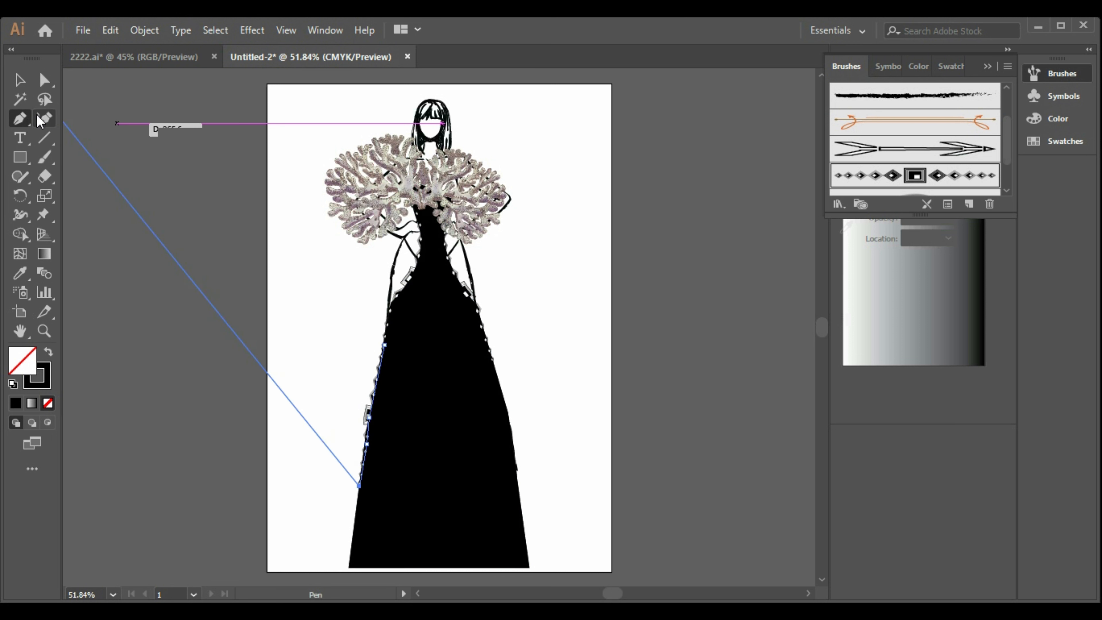
pyautogui.press('v')
pyautogui.click(162, 253)
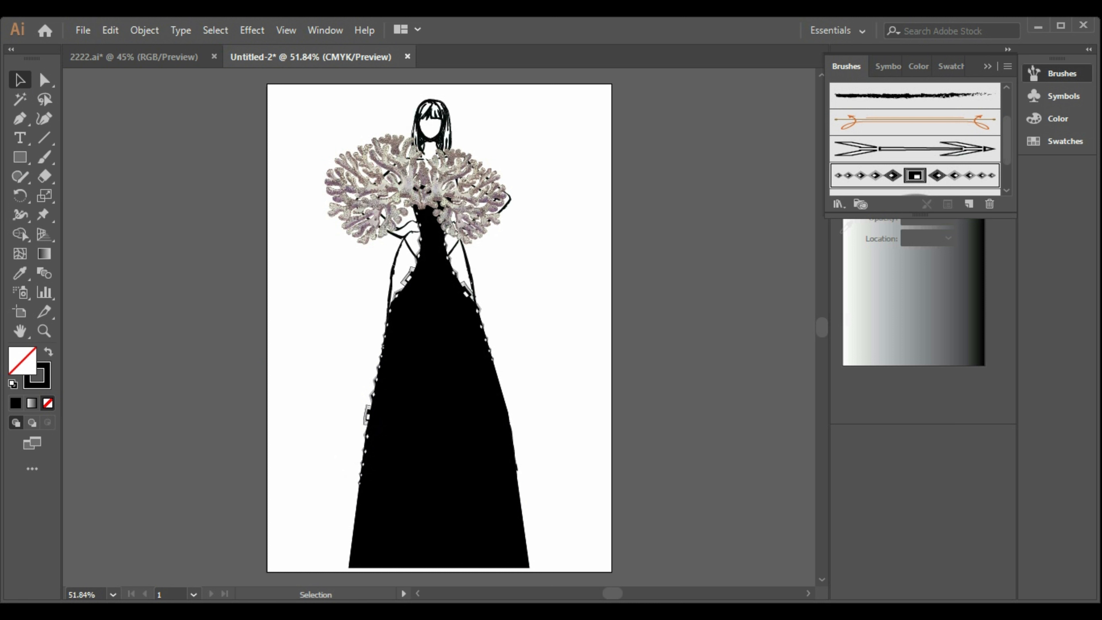
# - Continue the left-hand skirt trim path from the lower skirt down to the hem corner and deselect it
pyautogui.click(19, 117)
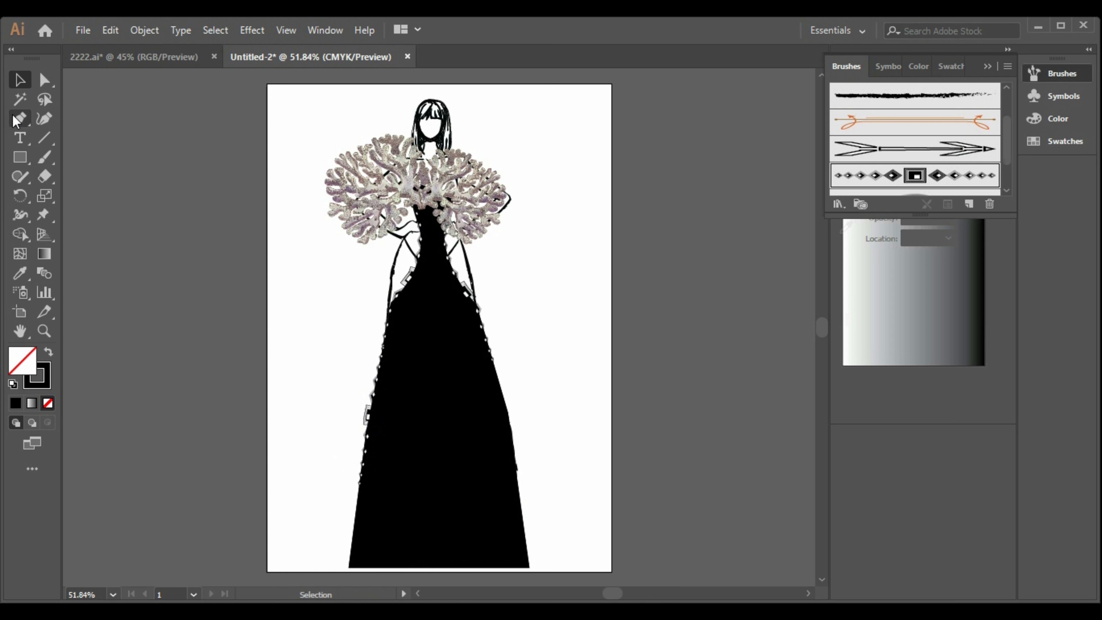
pyautogui.click(359, 485)
pyautogui.click(354, 531)
pyautogui.press('v')
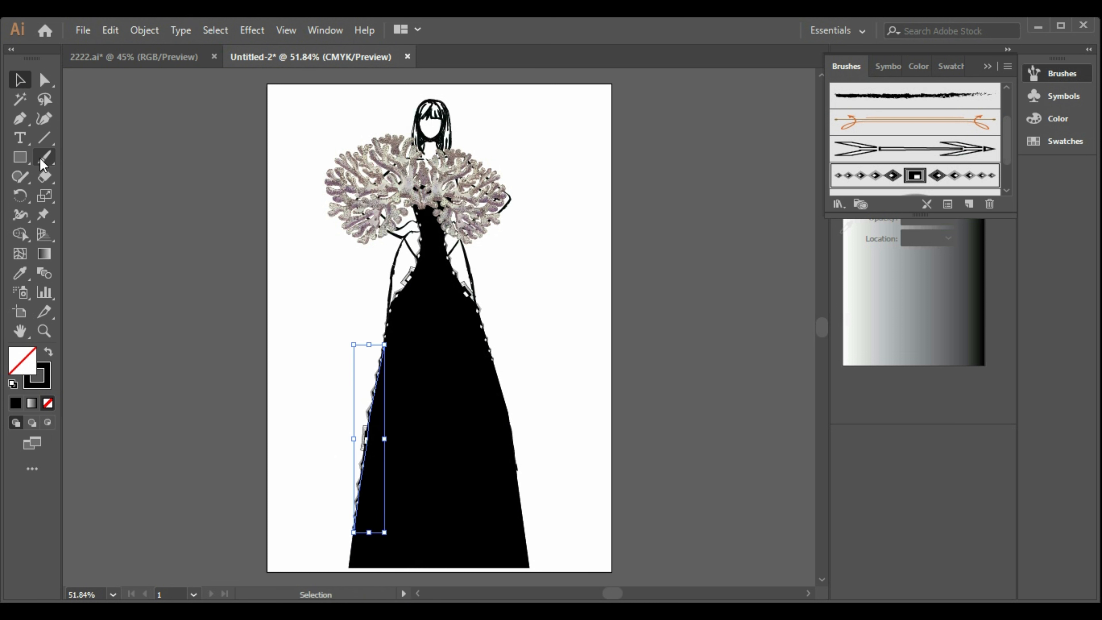
pyautogui.press('p')
pyautogui.click(354, 532)
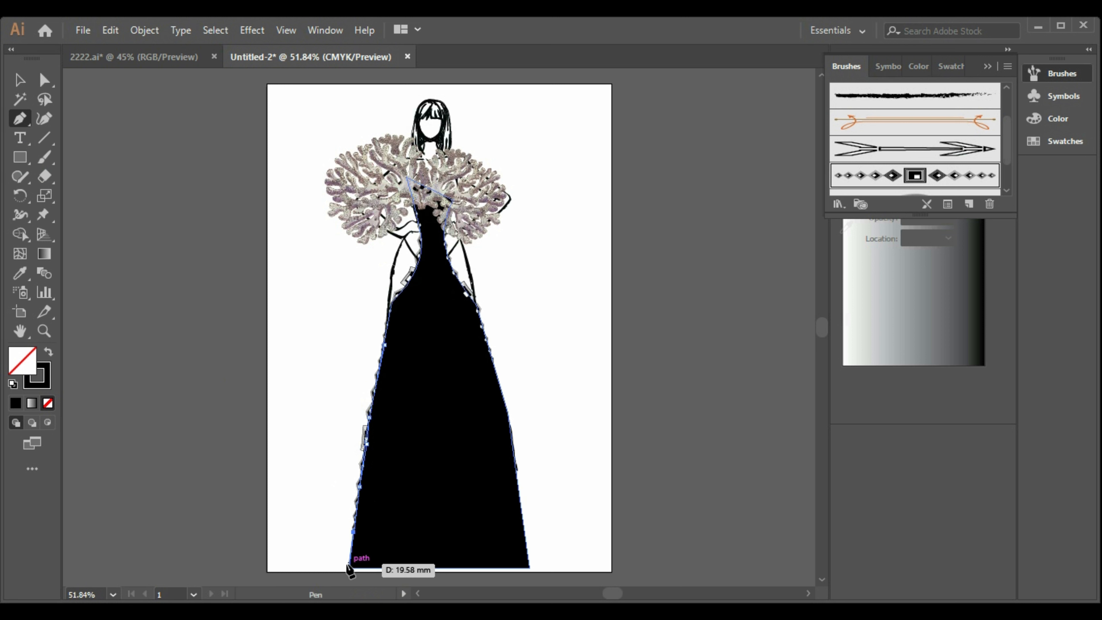
pyautogui.click(348, 567)
pyautogui.click(19, 80)
pyautogui.click(228, 264)
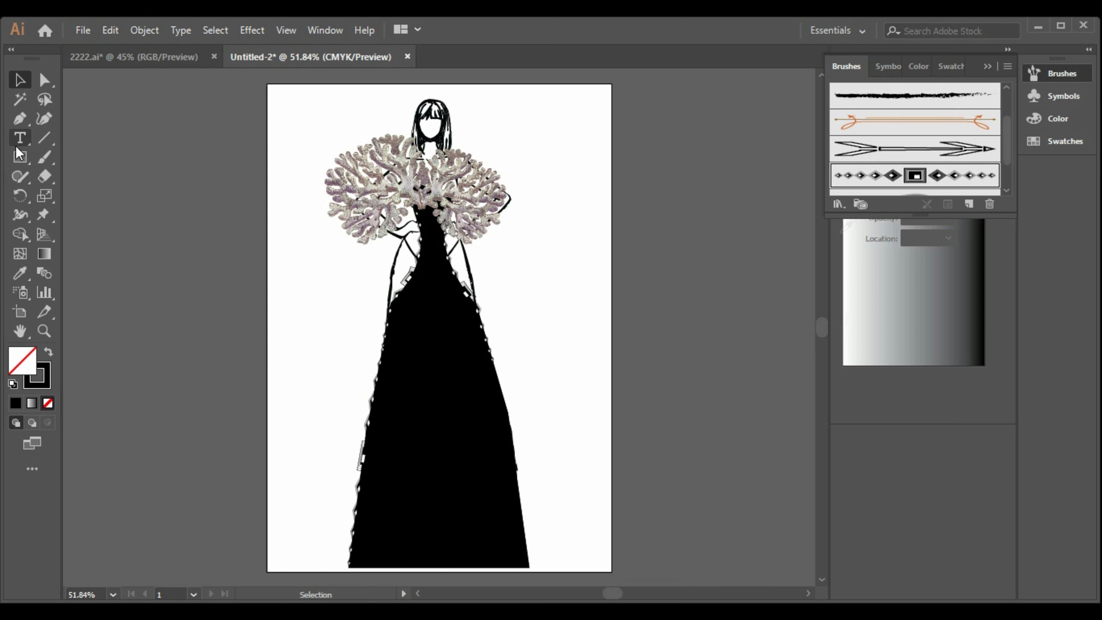
# - Draw a short Pen path below the right-hand trim on the skirt edge and apply the diamond-and-square divider brush
pyautogui.click(19, 118)
pyautogui.click(489, 350)
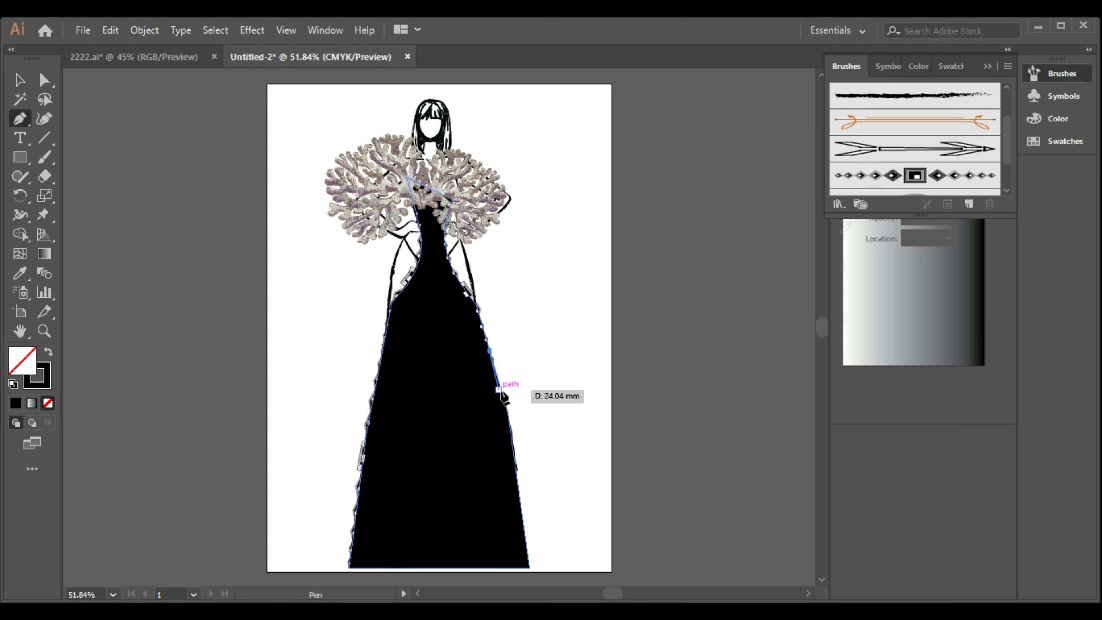
pyautogui.click(20, 80)
pyautogui.click(100, 198)
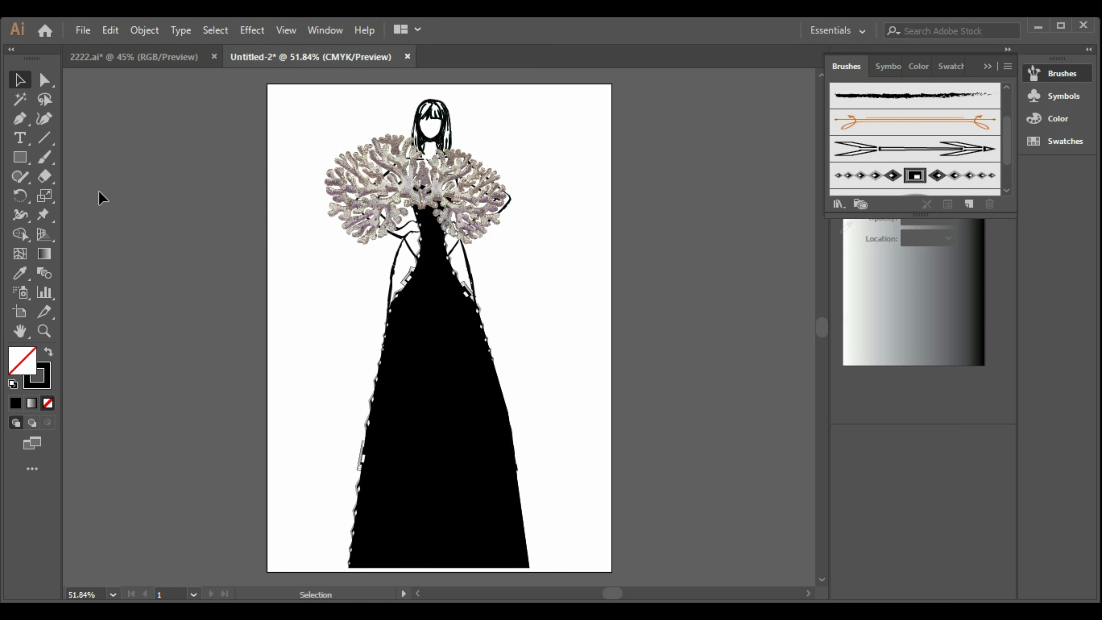
pyautogui.click(505, 393)
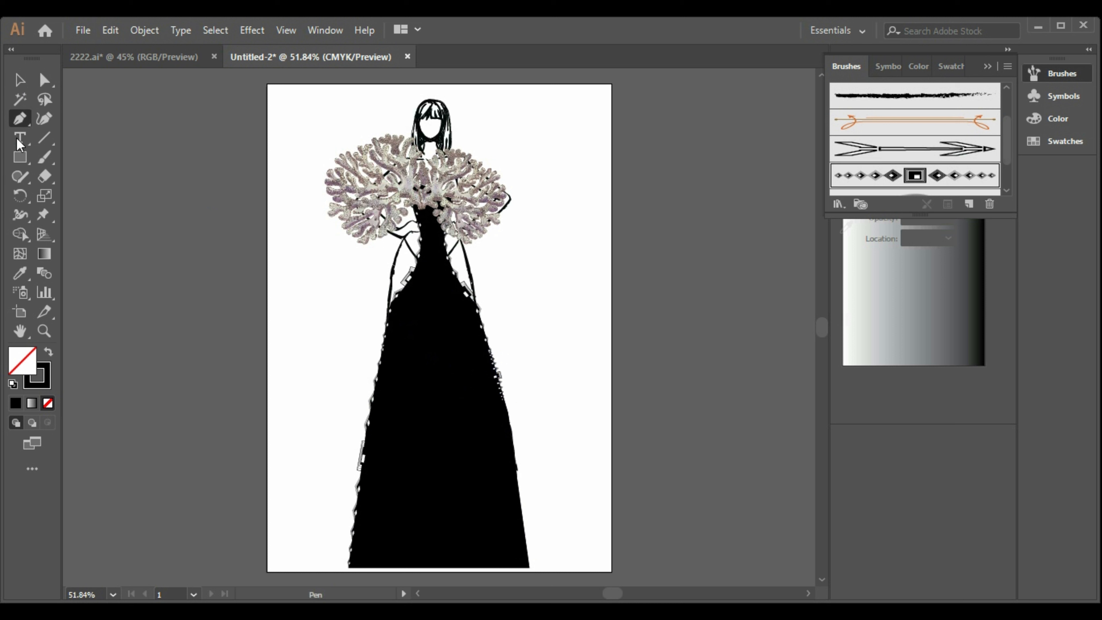
# - Finish the Pen path along the right-hand skirt edge below the existing trim and apply the diamond-and-square divider brush
pyautogui.click(512, 429)
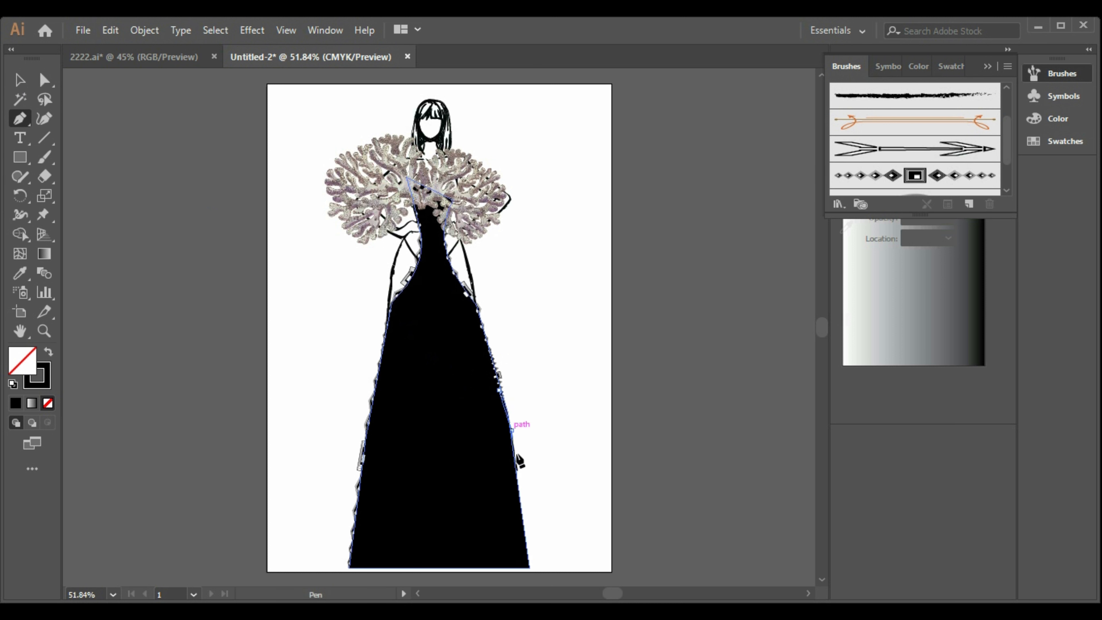
pyautogui.click(516, 460)
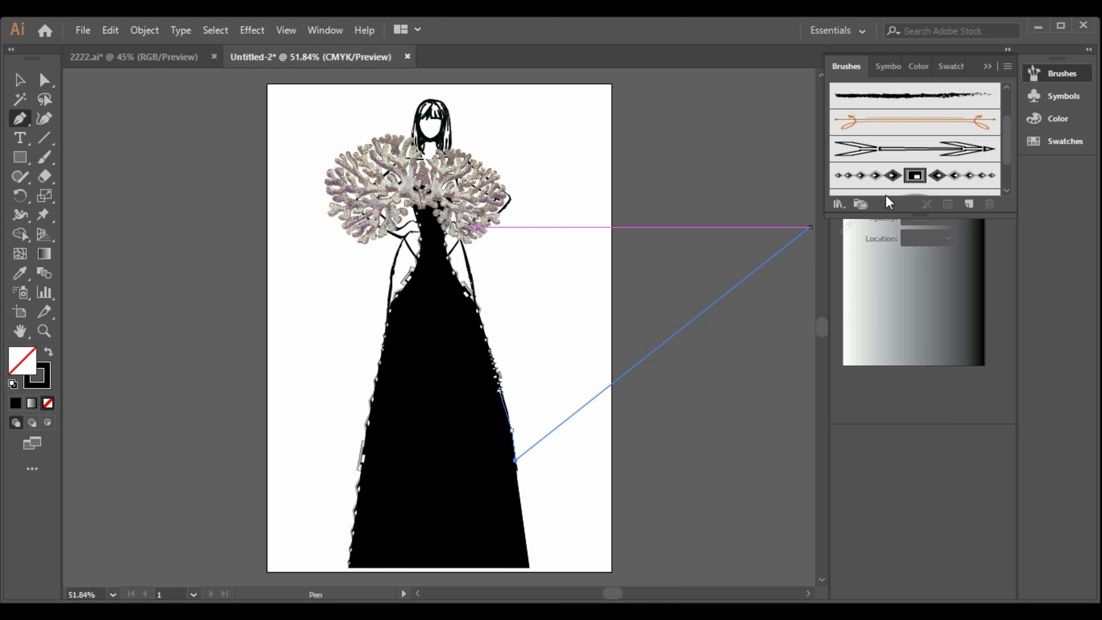
pyautogui.click(19, 80)
pyautogui.press('p')
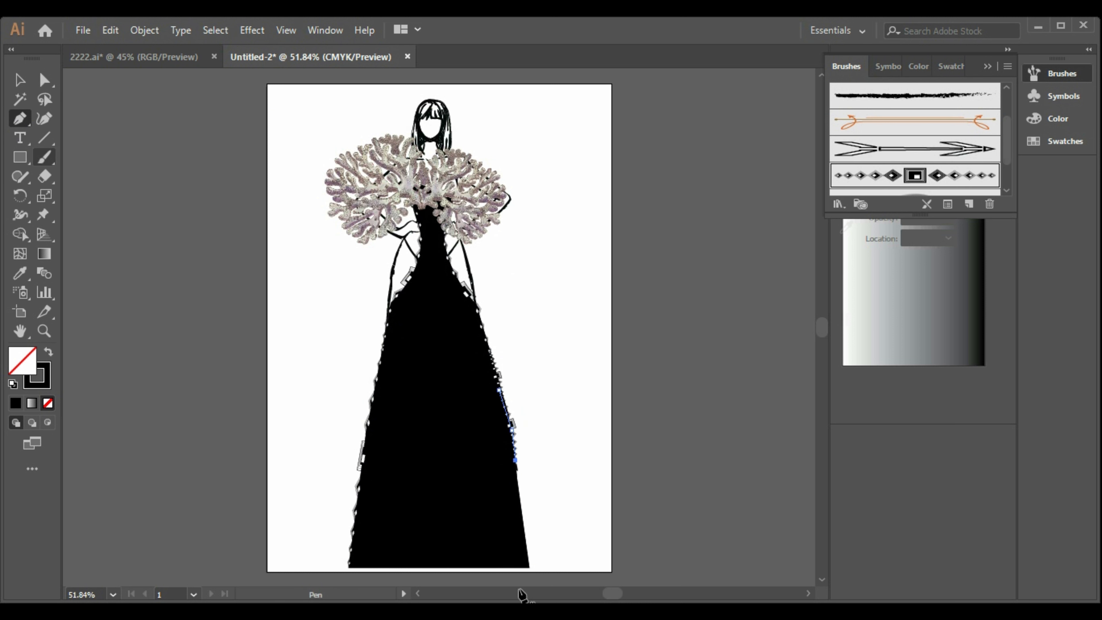
# - Draw a straight Pen path along the lower right-hand skirt edge up to the previous trim and apply the diamond-and-square divider brush
pyautogui.click(522, 524)
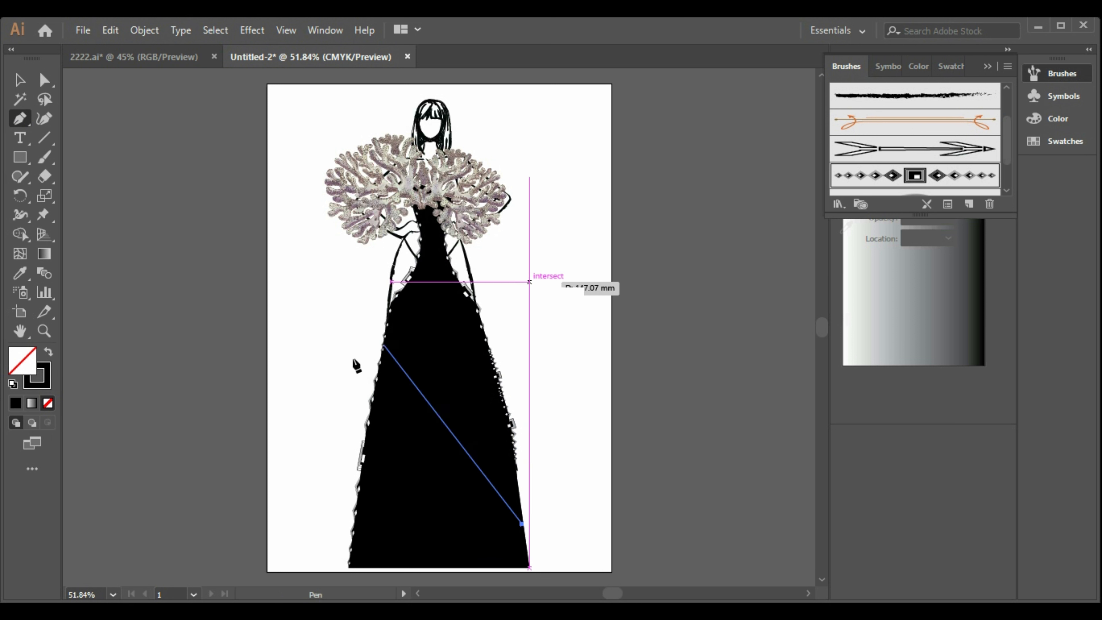
pyautogui.click(513, 454)
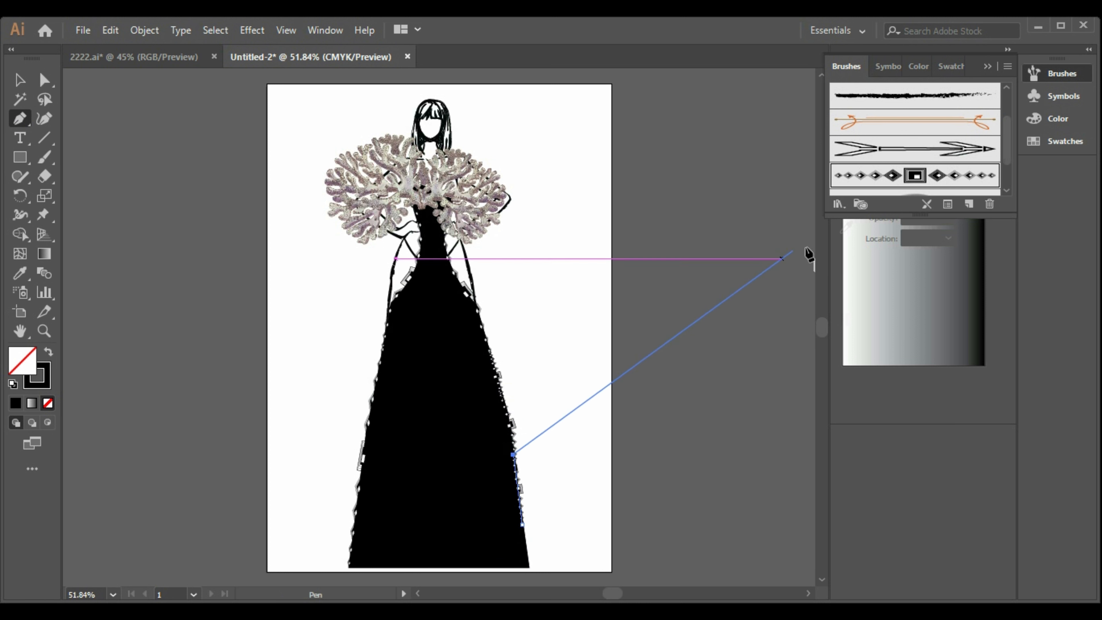
pyautogui.click(19, 80)
pyautogui.click(19, 118)
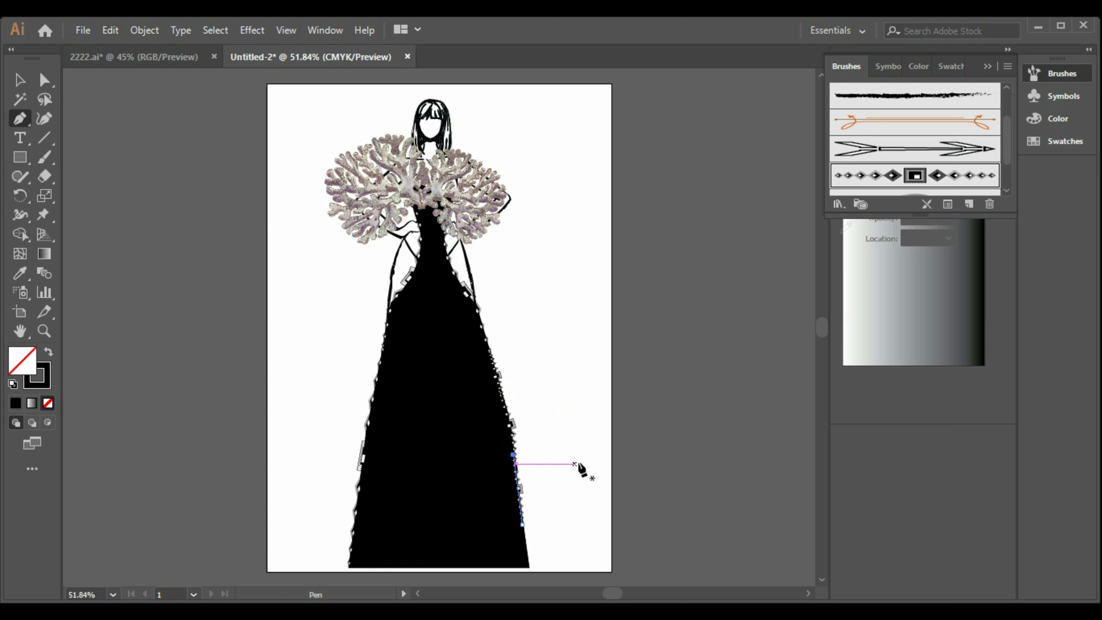
# - Draw a short Pen path from the right-hand hem corner up to the trim, apply the diamond-and-square divider brush and deselect it
pyautogui.scroll(-1, 560, 521)
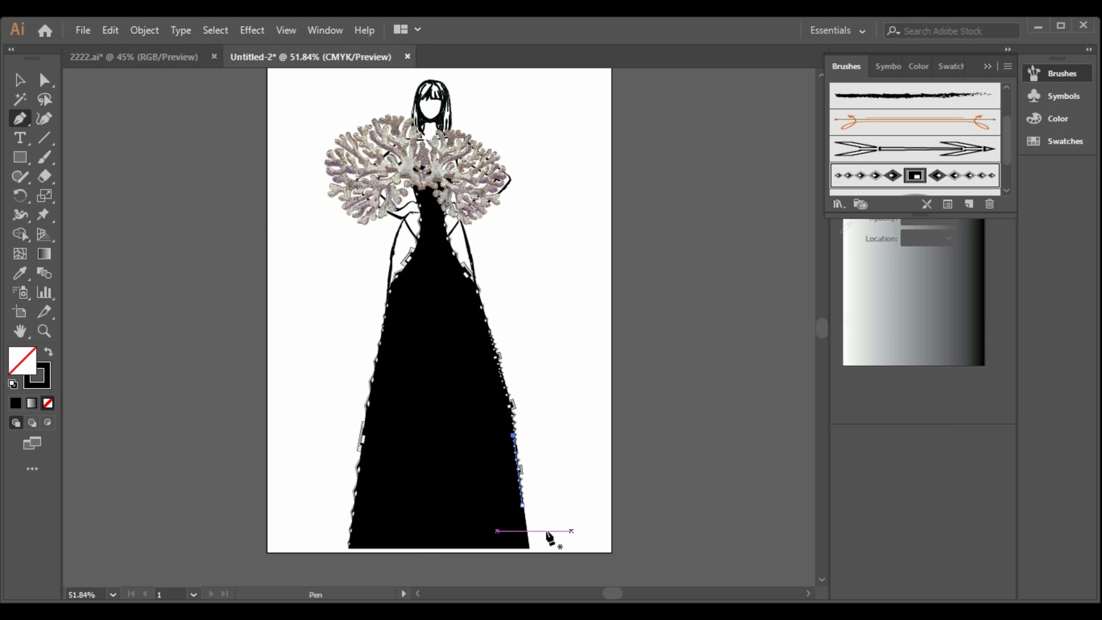
pyautogui.click(528, 542)
pyautogui.click(529, 548)
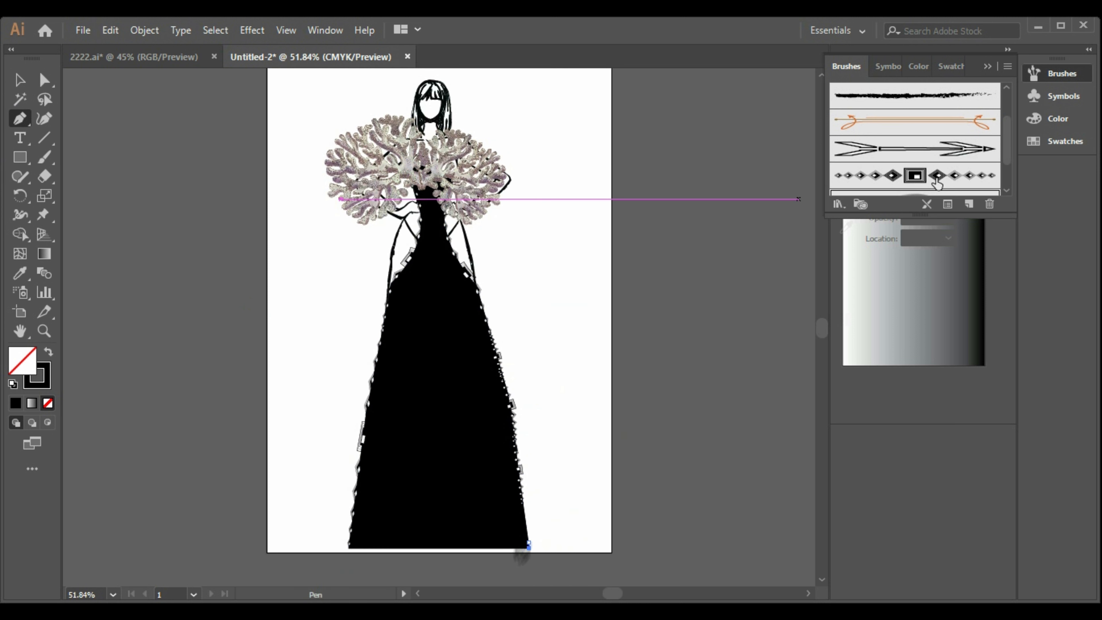
pyautogui.click(521, 496)
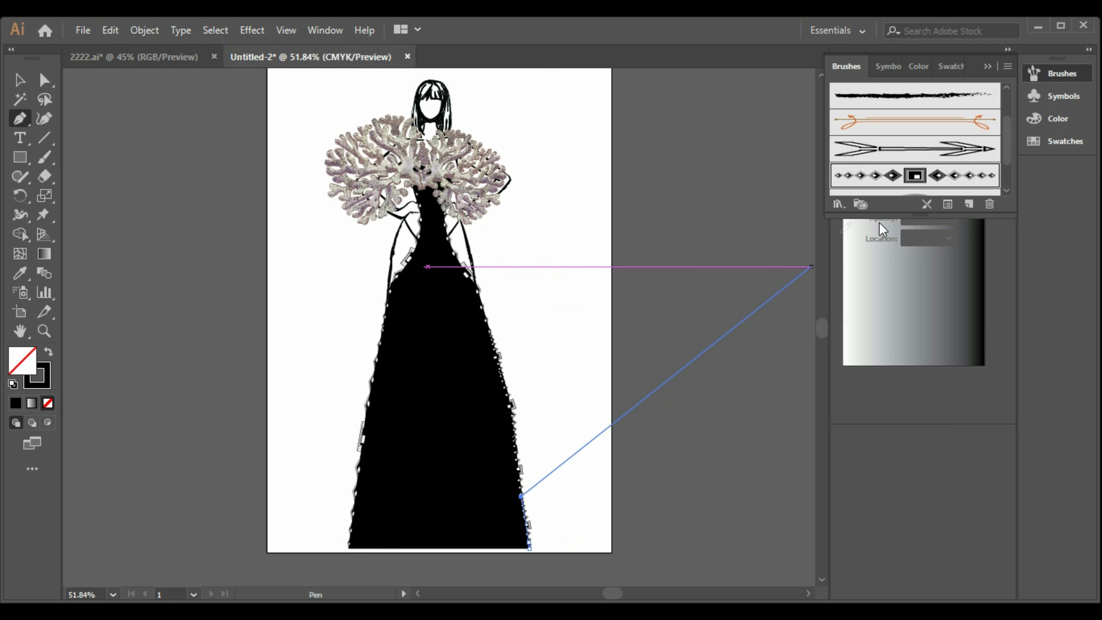
pyautogui.press('v')
pyautogui.click(104, 210)
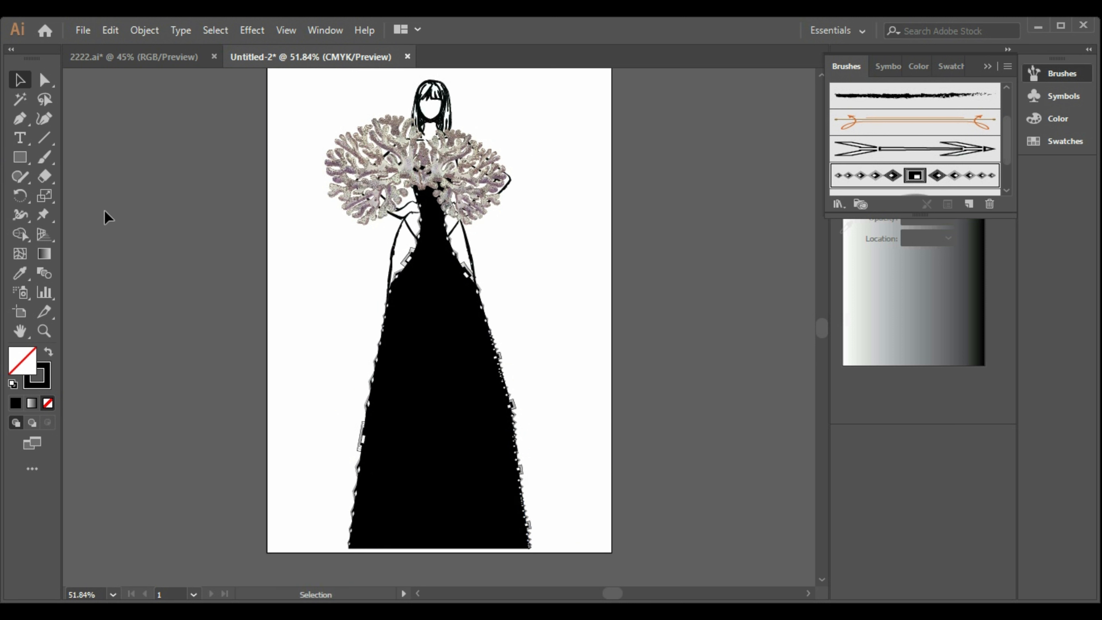
# - Draw a Pen path about 55 mm long from the hem's centre to its right-hand corner and apply the diamond-and-square divider brush
pyautogui.click(20, 117)
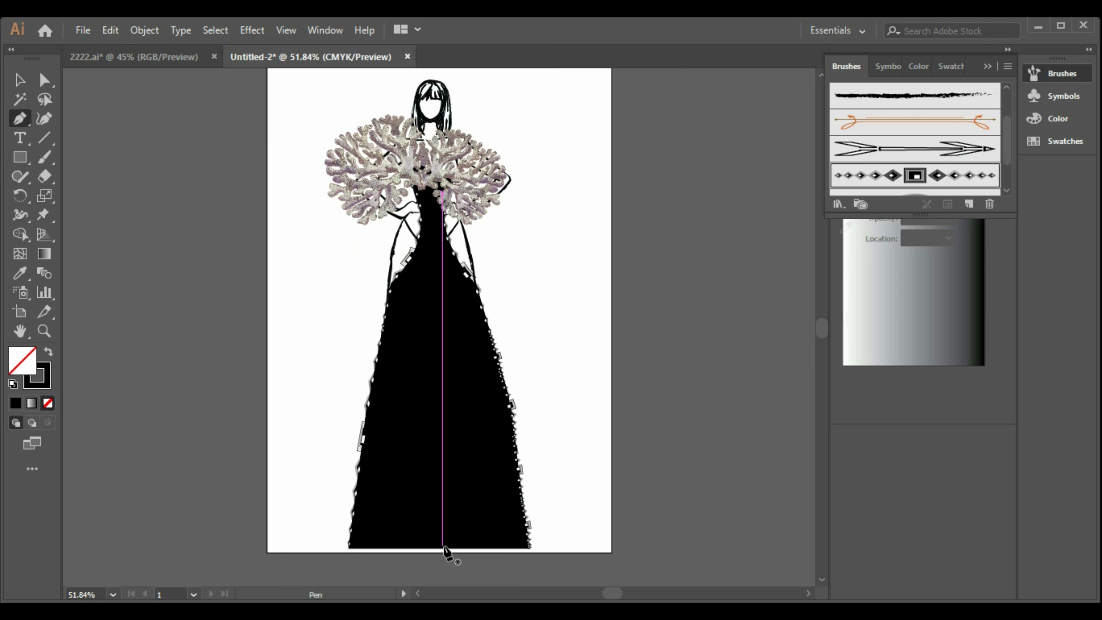
pyautogui.scroll(-1, 436, 548)
pyautogui.click(439, 530)
pyautogui.click(528, 529)
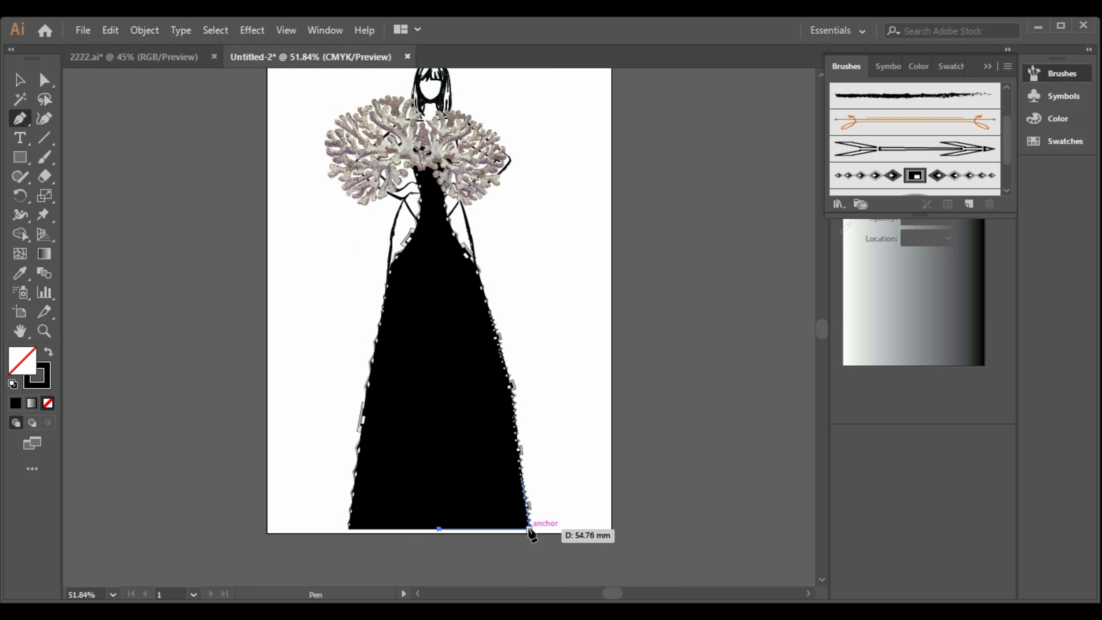
pyautogui.click(861, 177)
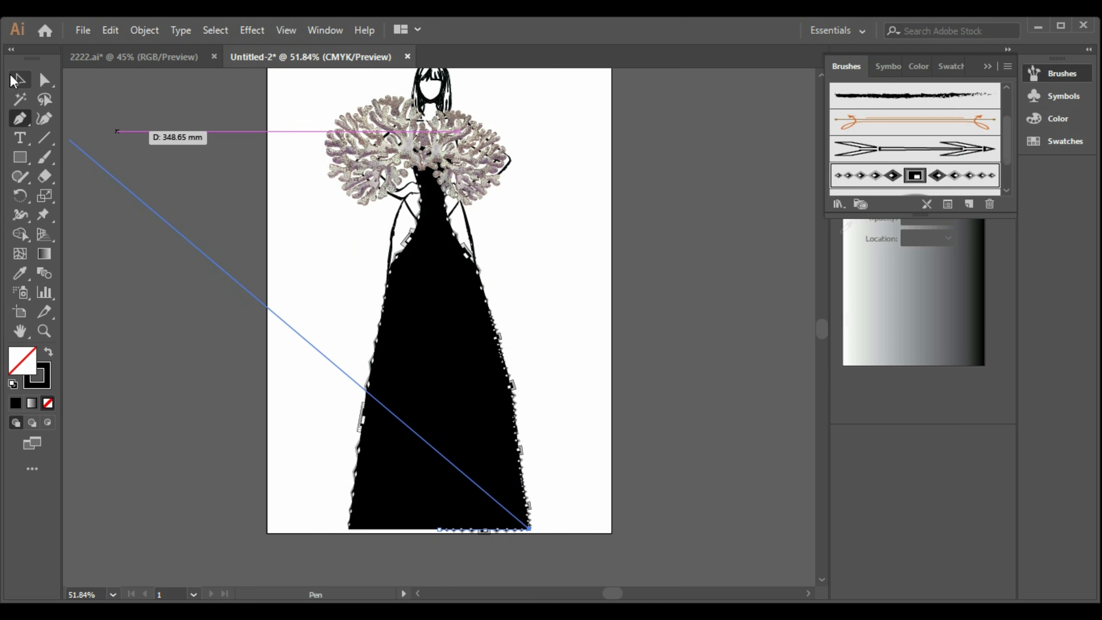
# - Try to extend the left-hand skirt trim path from the hem corner along the bottom hem, and undo the extension
pyautogui.click(349, 529)
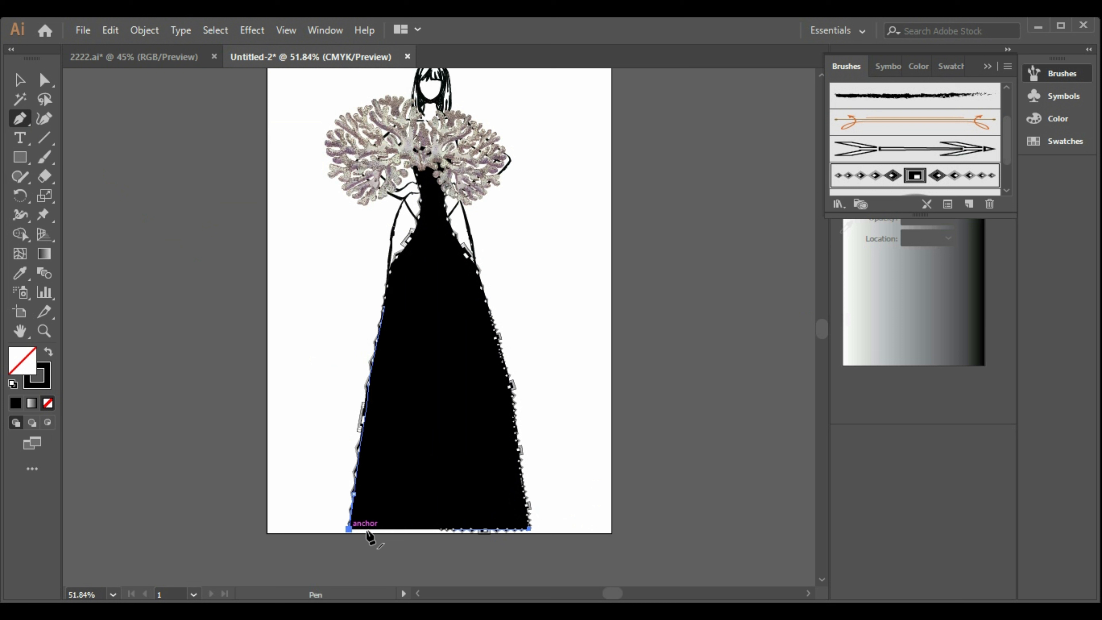
pyautogui.click(454, 529)
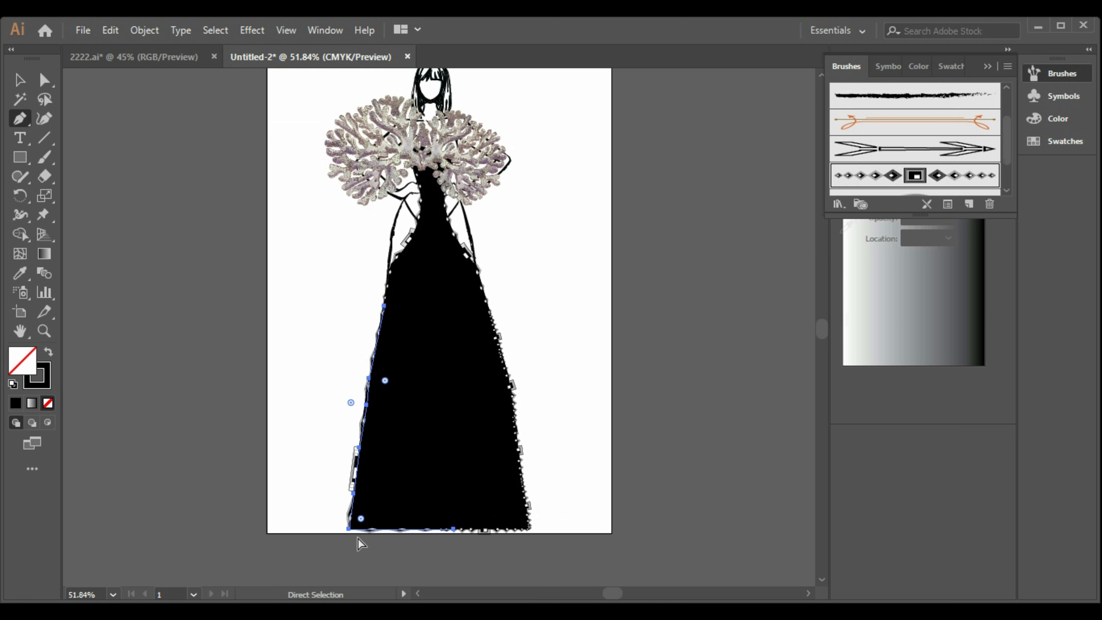
pyautogui.hotkey('ctrl', 'z')
pyautogui.click(398, 529)
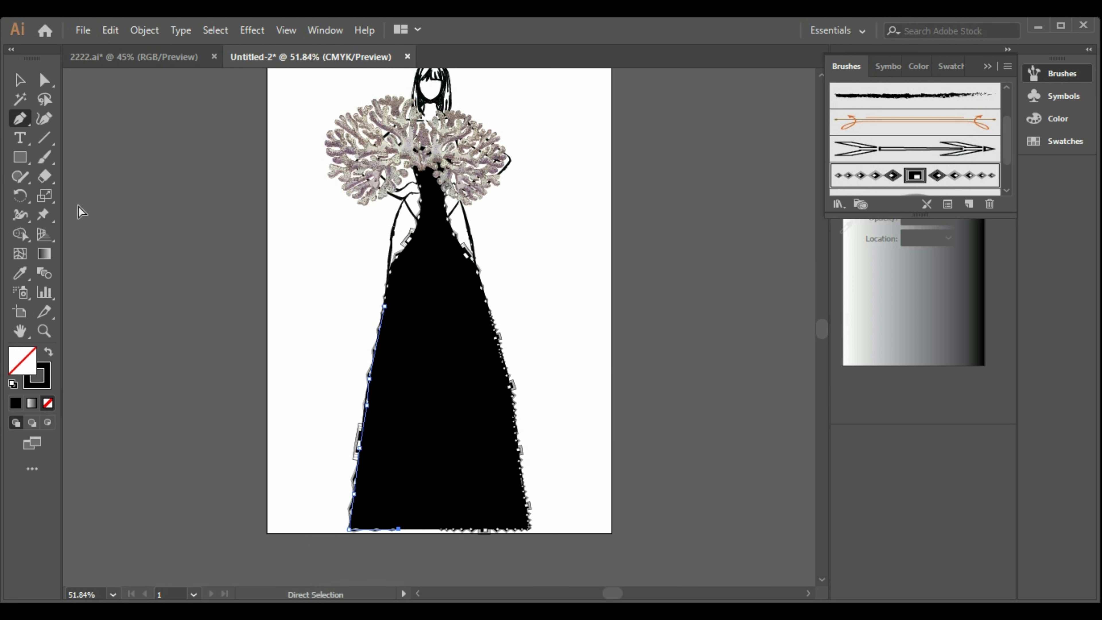
pyautogui.hotkey('ctrl', 'z')
pyautogui.click(396, 529)
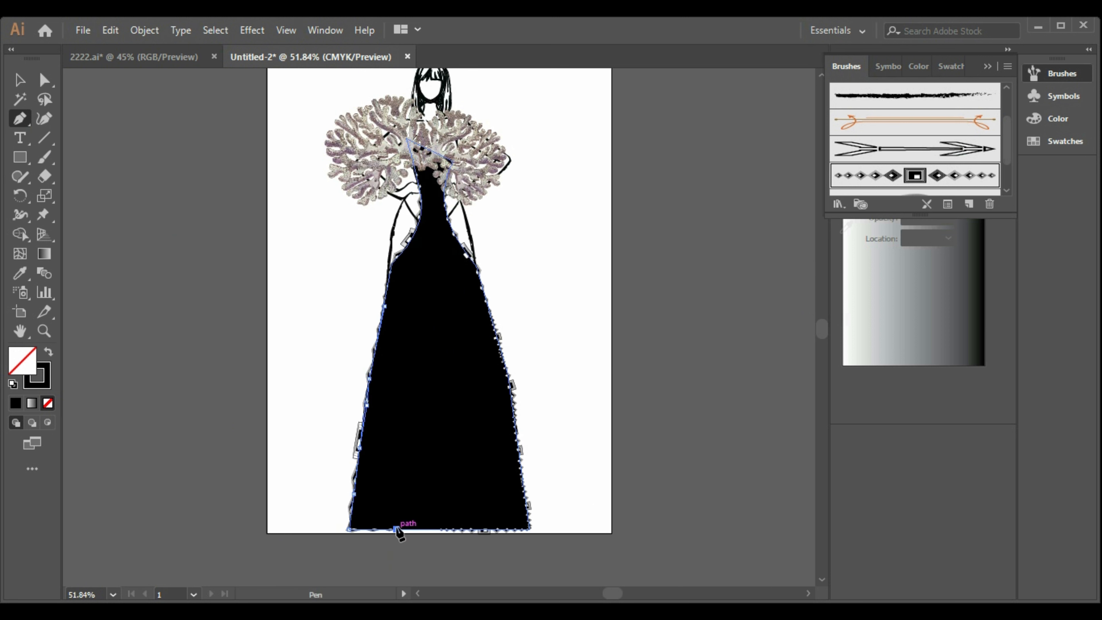
pyautogui.press('v')
pyautogui.click(383, 540)
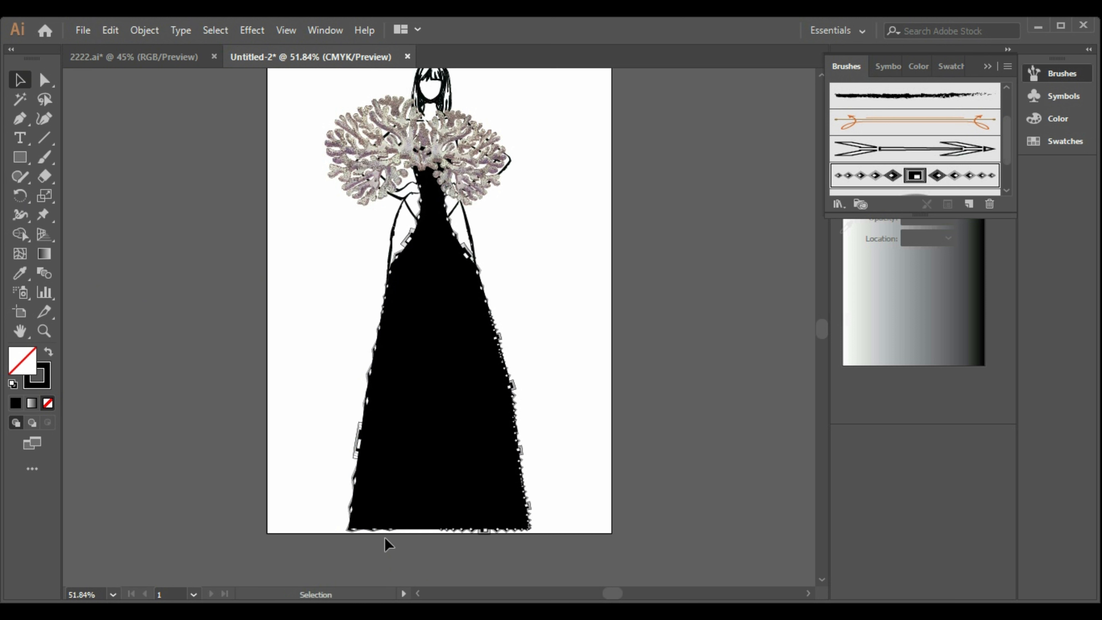
pyautogui.click(389, 532)
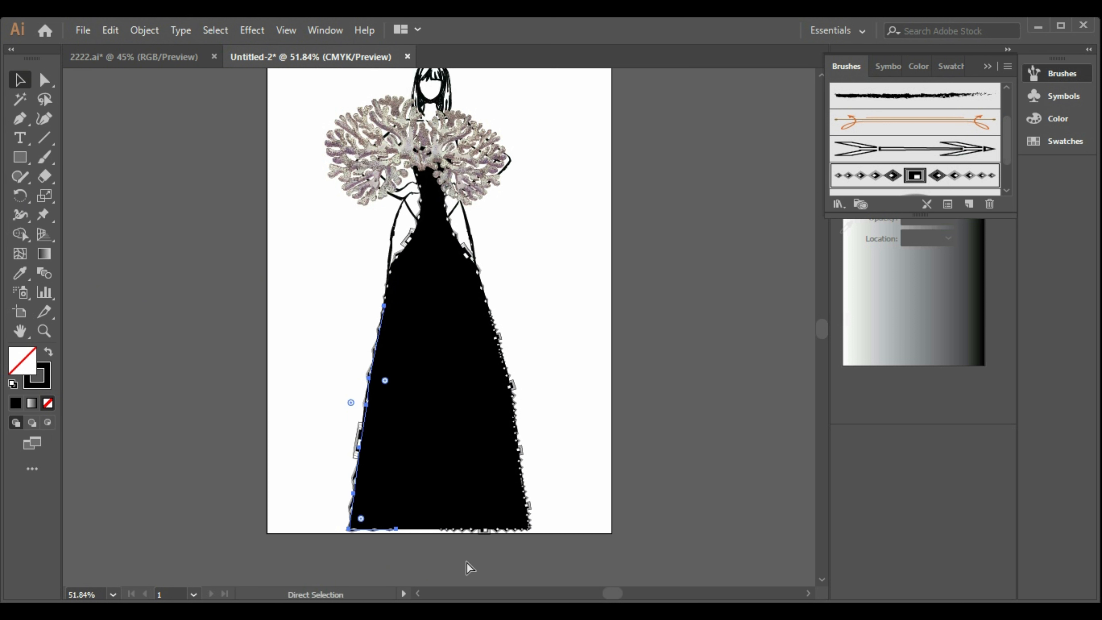
pyautogui.hotkey('ctrl', 'z')
# - Duplicate the right-hand hem trim, place the copy along the left-hand half of the hem and deselect it
pyautogui.click(484, 529)
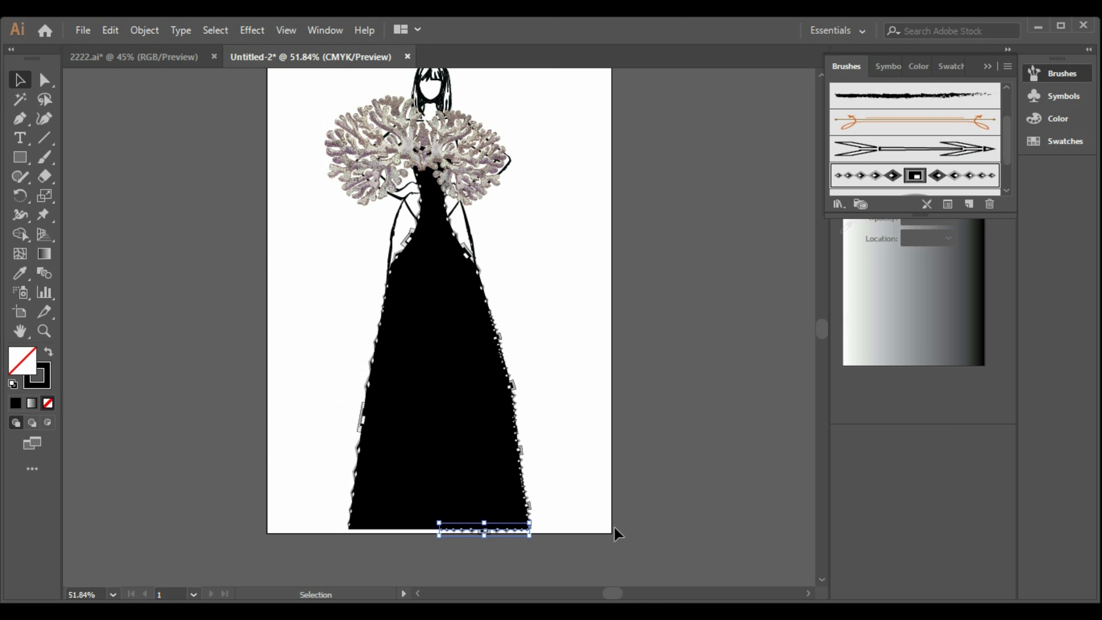
pyautogui.press('a')
pyautogui.hotkey('ctrl', 'c')
pyautogui.hotkey('ctrl', 'v')
pyautogui.moveTo(458, 327)
pyautogui.mouseDown()
pyautogui.moveTo(411, 474)
pyautogui.moveTo(399, 526)
pyautogui.moveTo(412, 530)
pyautogui.mouseUp()
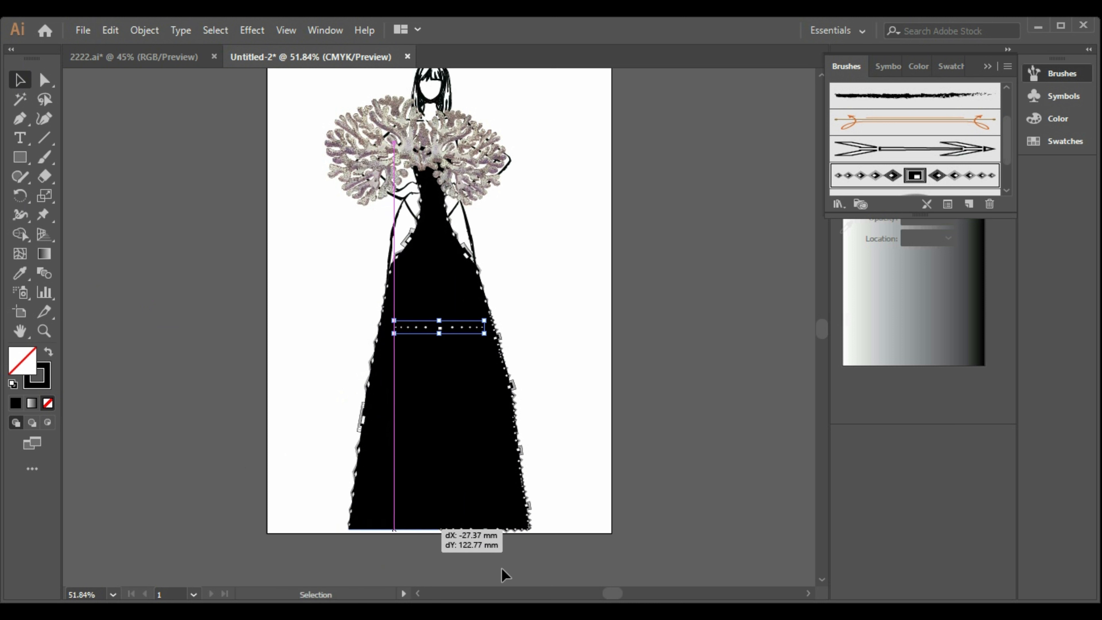
pyautogui.moveTo(502, 570); pyautogui.dragTo(504, 570)
pyautogui.click(547, 550)
# - Draw a closed Pen shape over the left-hand waist, curving from the bodice below the coral sleeve to the hip and back through the dress
pyautogui.scroll(2, 579, 468)
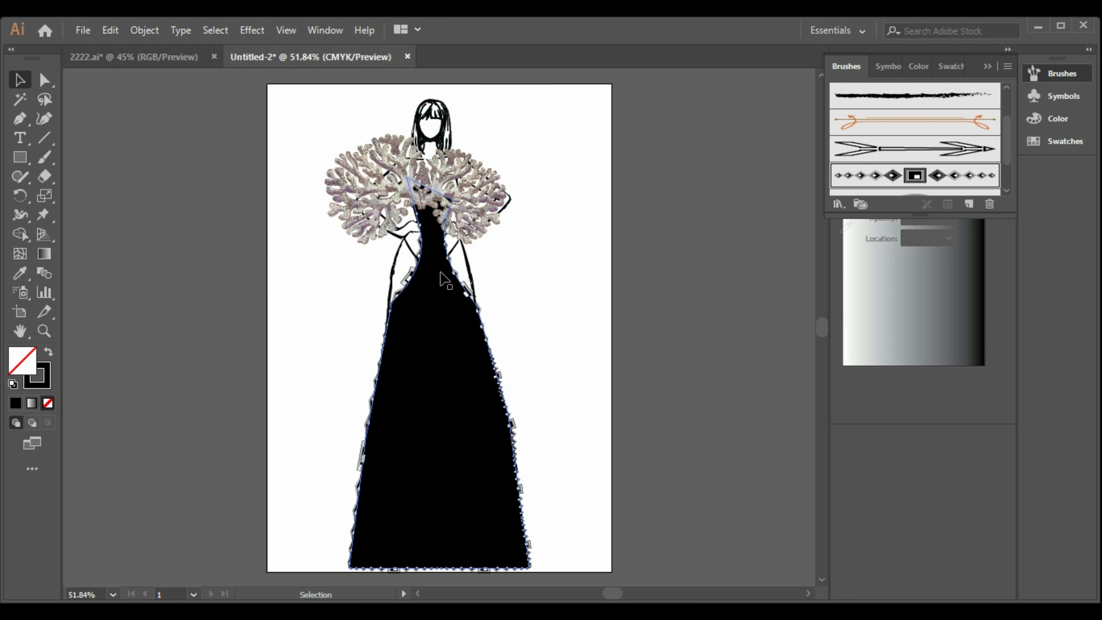
pyautogui.click(20, 118)
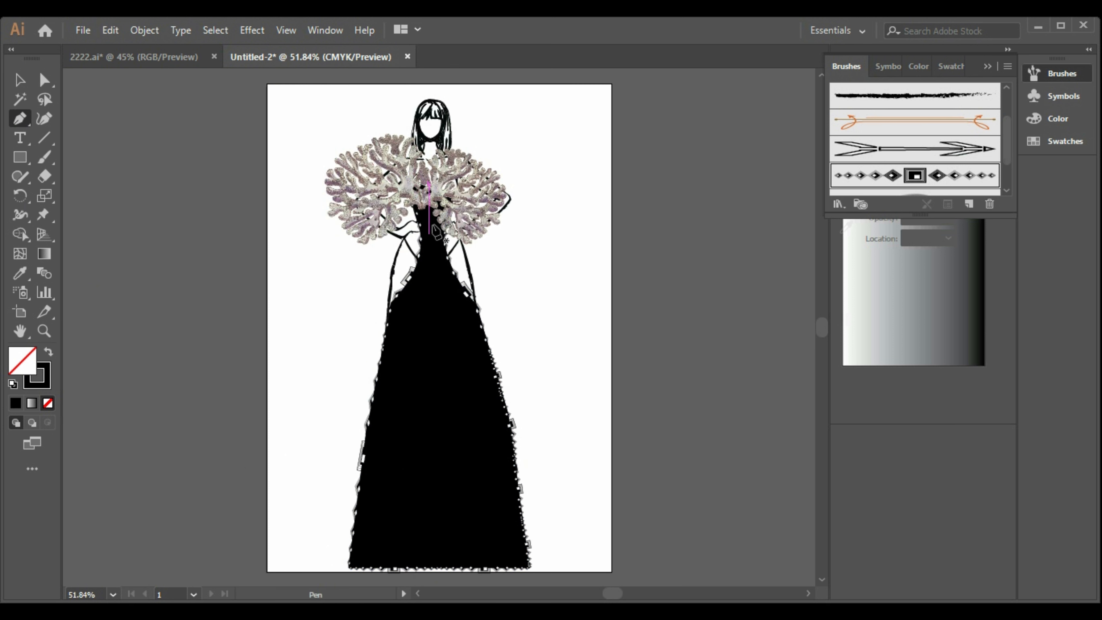
pyautogui.click(409, 265)
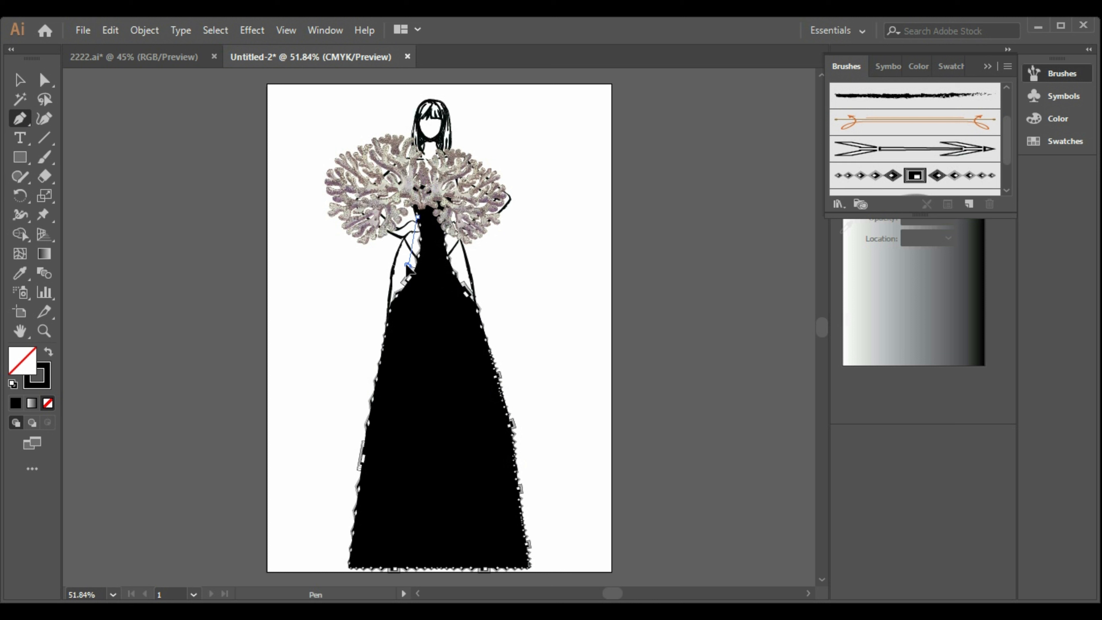
pyautogui.moveTo(397, 259); pyautogui.dragTo(396, 257)
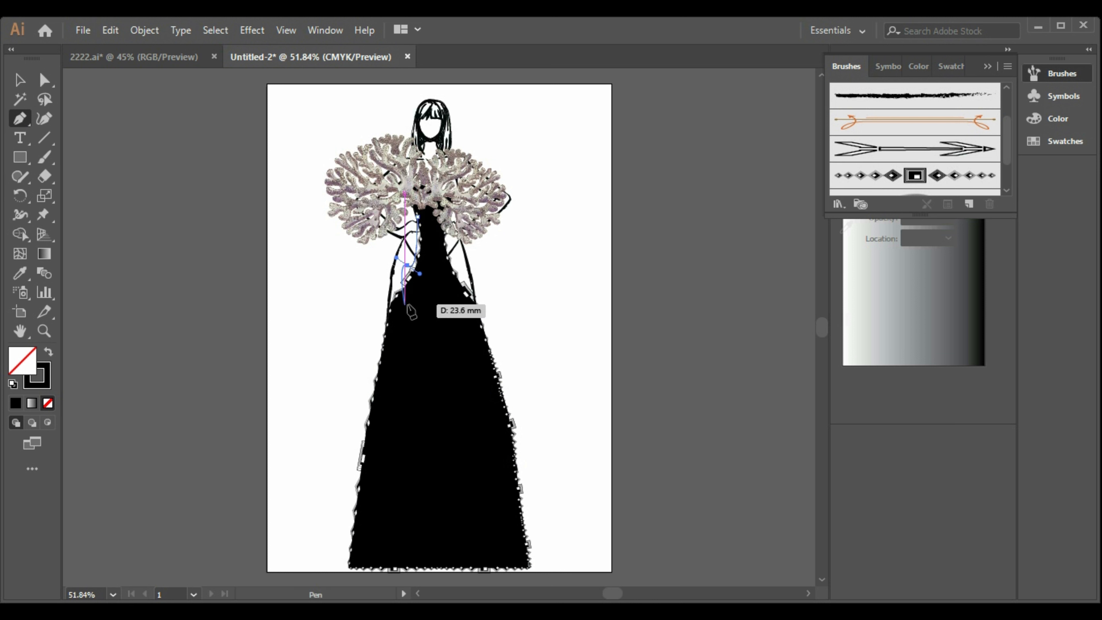
pyautogui.click(408, 266)
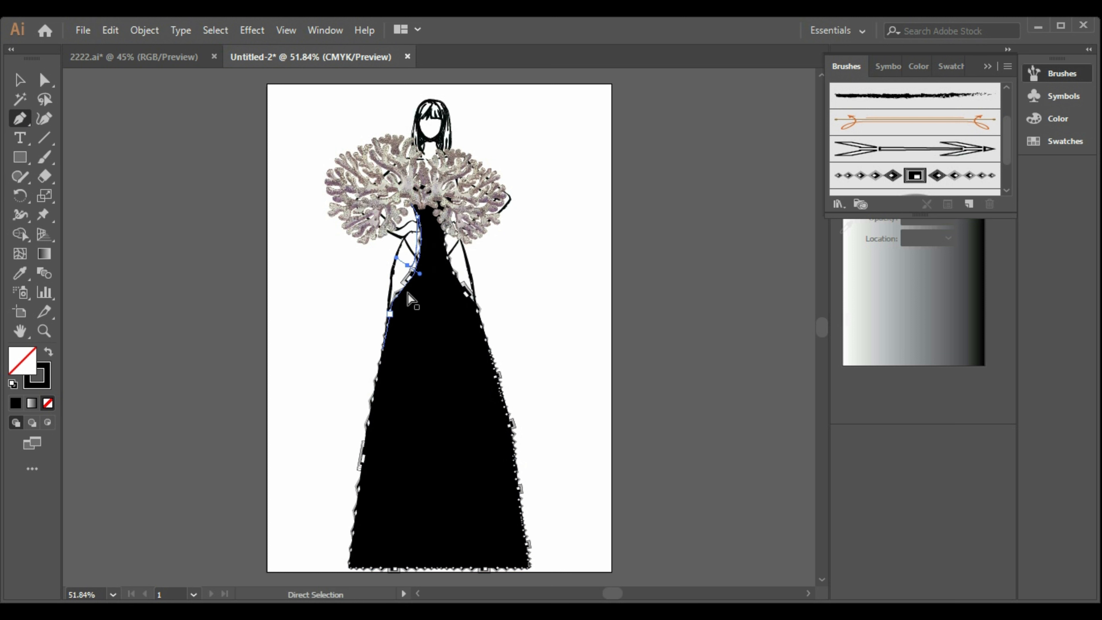
pyautogui.hotkey('ctrl', 'z')
pyautogui.click(390, 294)
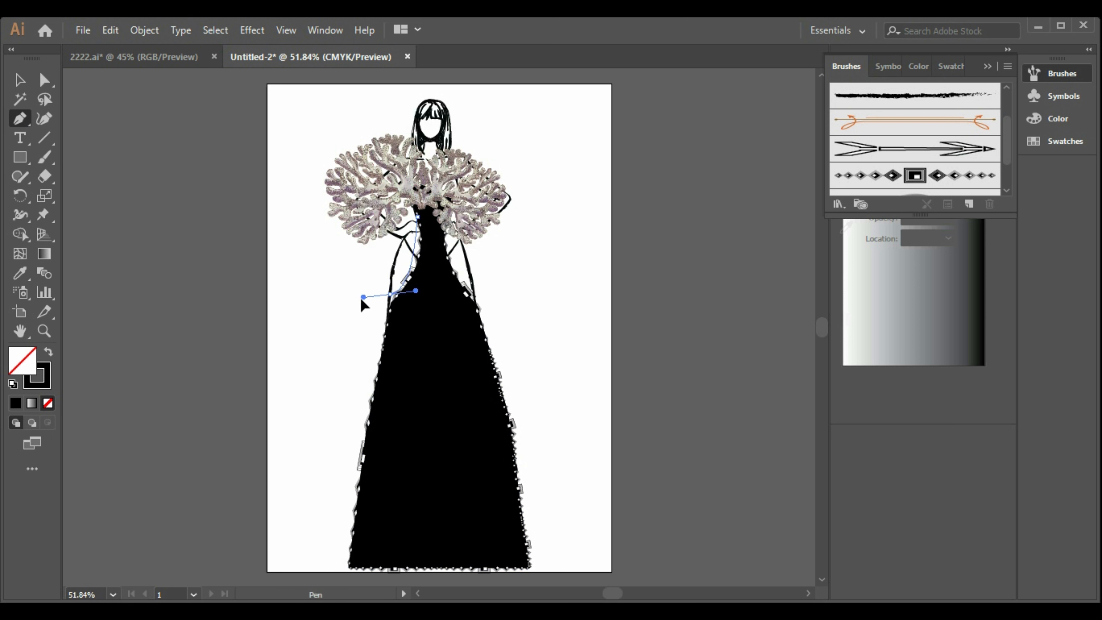
pyautogui.moveTo(355, 329); pyautogui.dragTo(360, 335)
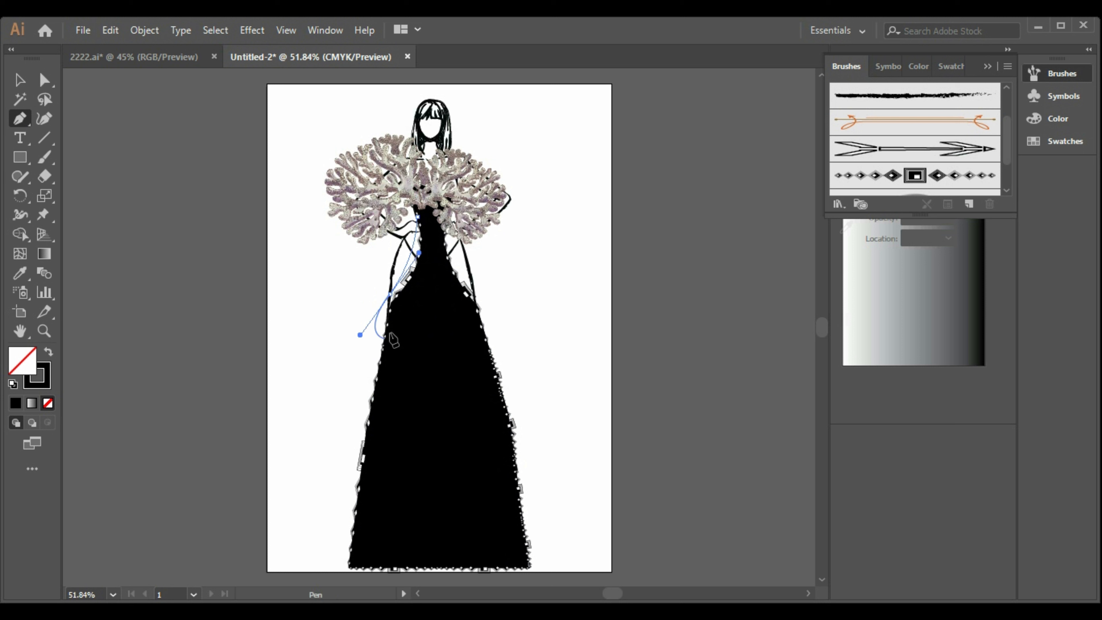
pyautogui.click(390, 294)
pyautogui.click(390, 309)
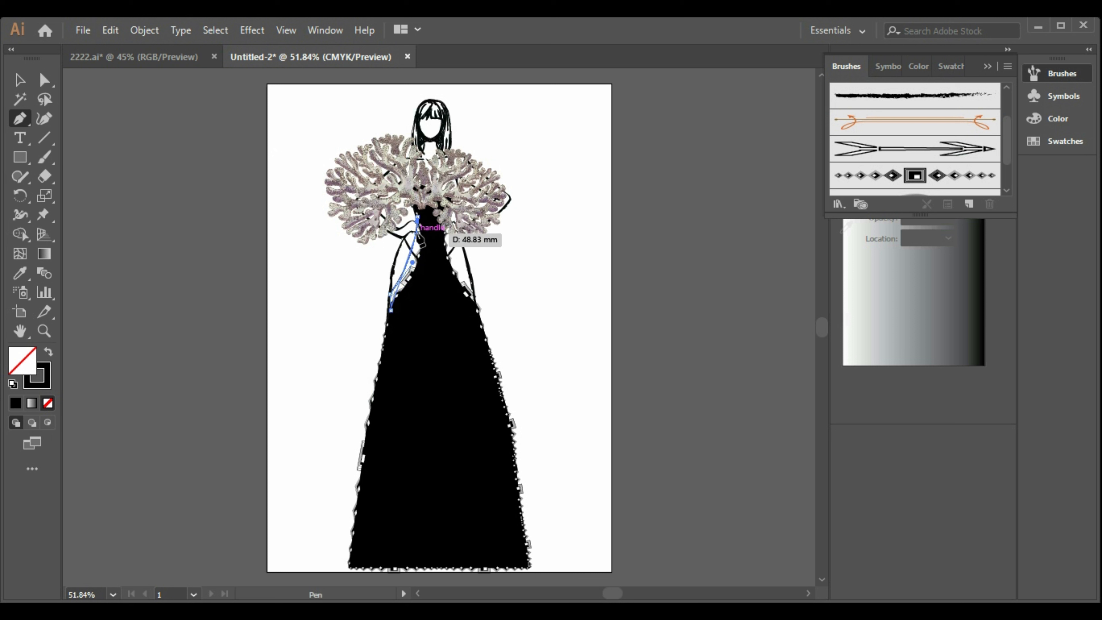
pyautogui.click(430, 280)
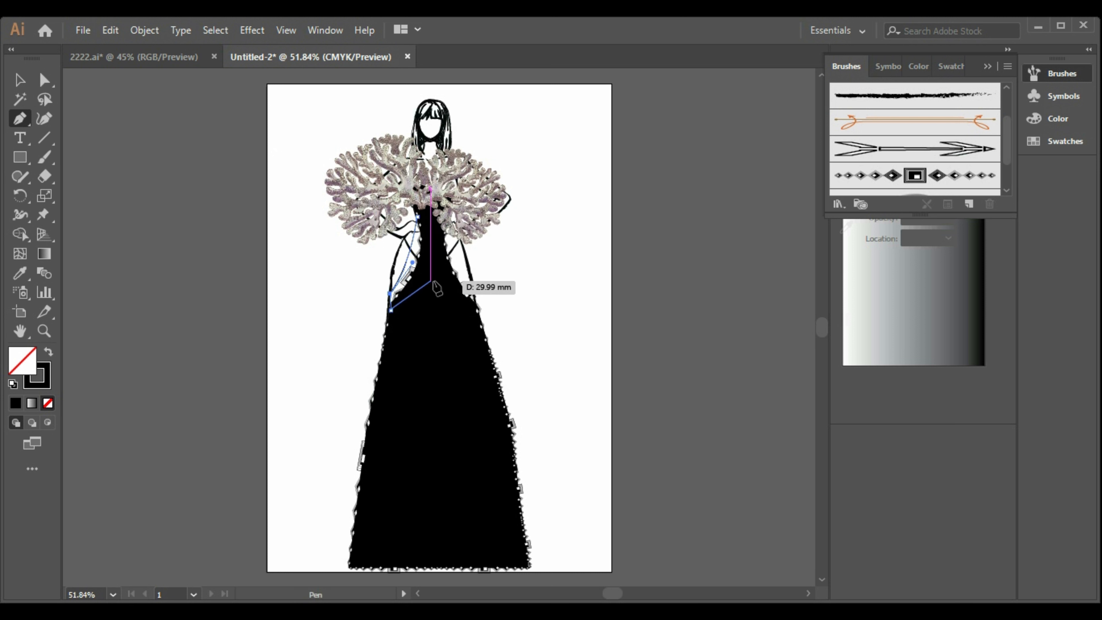
pyautogui.click(417, 216)
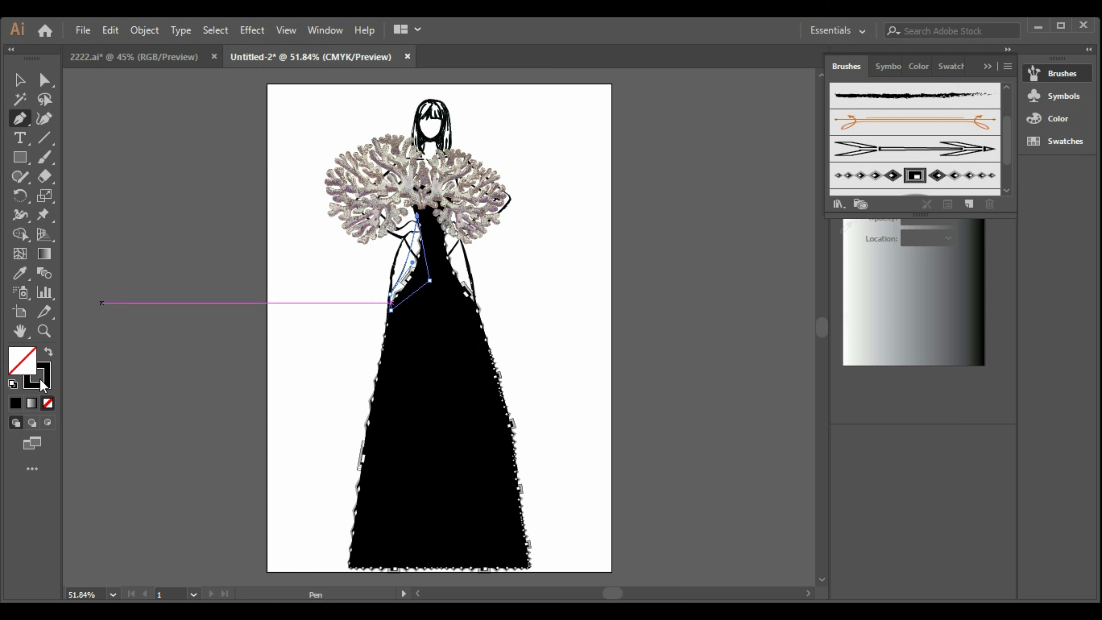
# - Fill the left-hand waist shape with black and deselect it
pyautogui.click(16, 403)
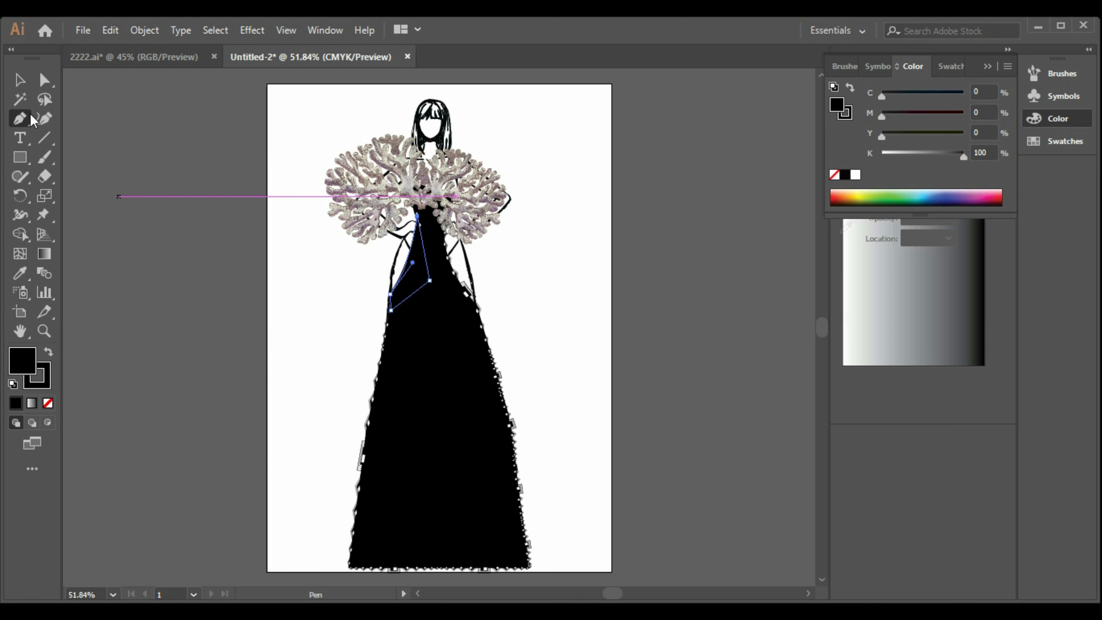
pyautogui.press('v')
pyautogui.click(453, 460)
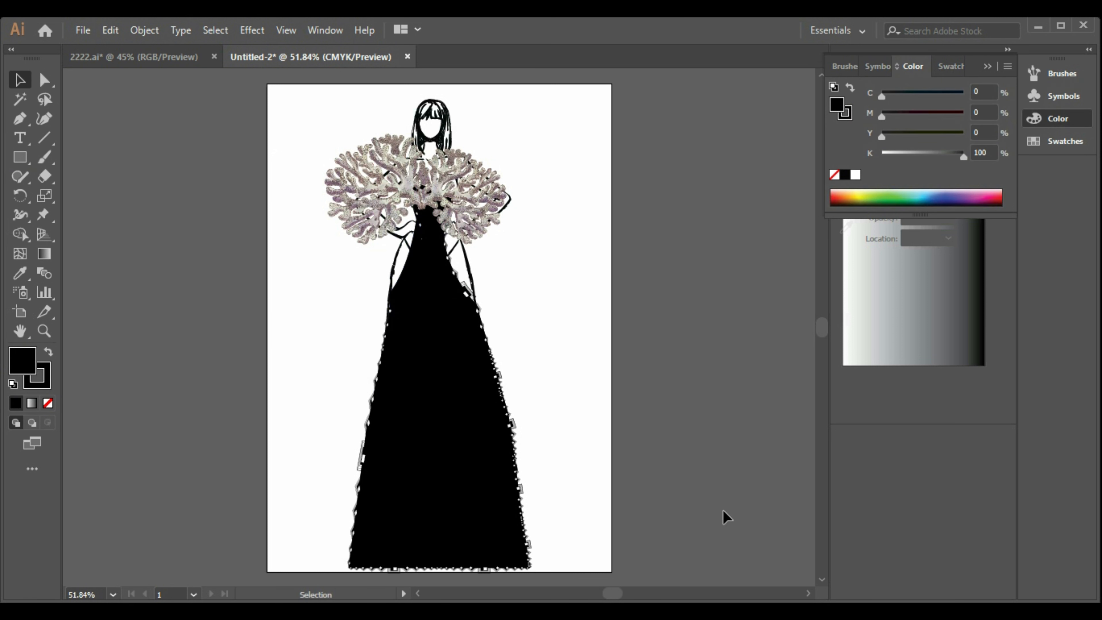
pyautogui.click(416, 298)
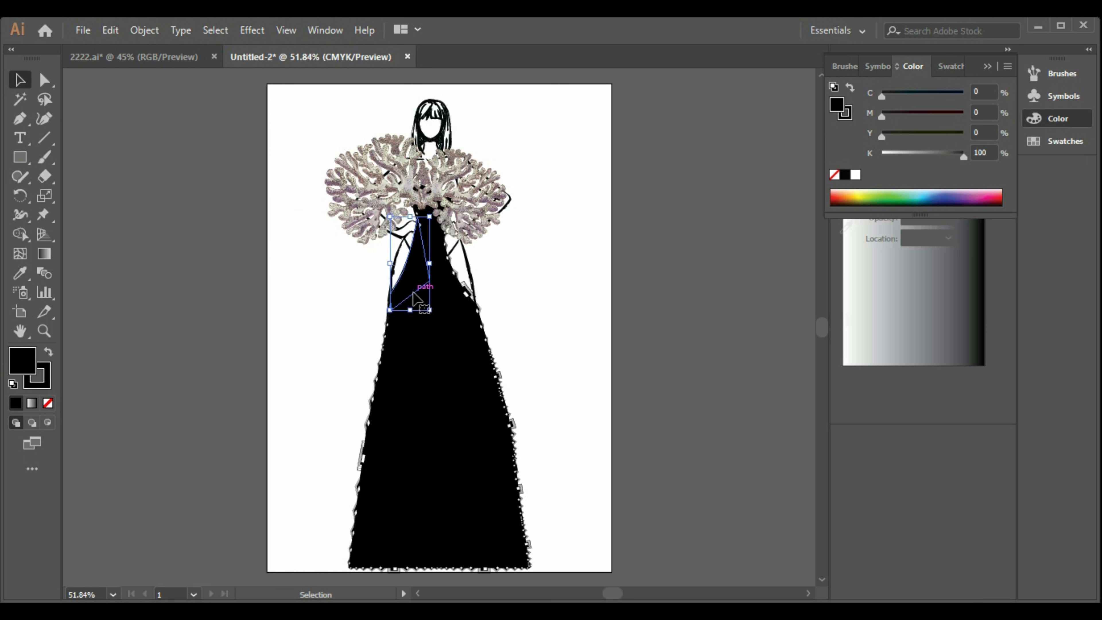
pyautogui.click(603, 322)
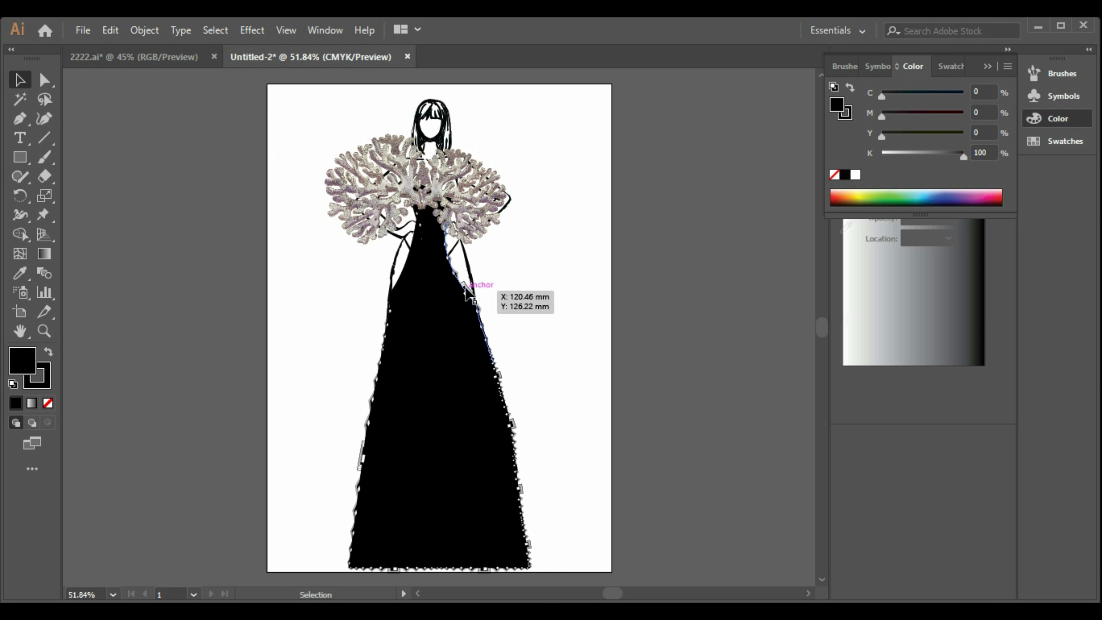
# - Draw a closed Pen shape over the right-hand waist, running from the bodice below the coral sleeve to the hip and back through the dress
pyautogui.click(454, 270)
pyautogui.click(530, 286)
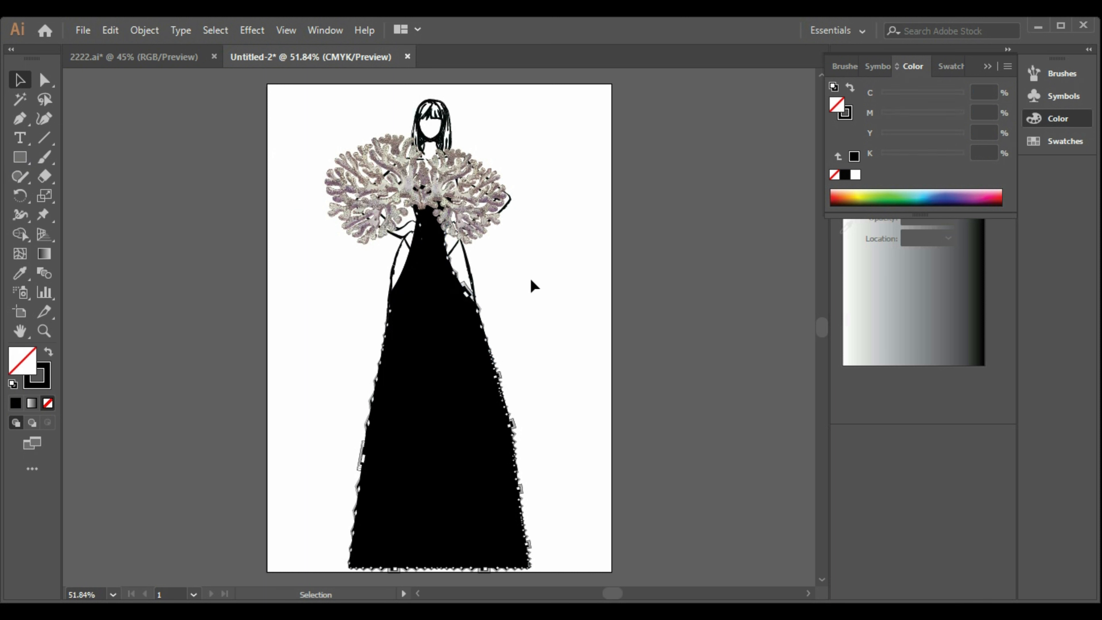
pyautogui.click(19, 123)
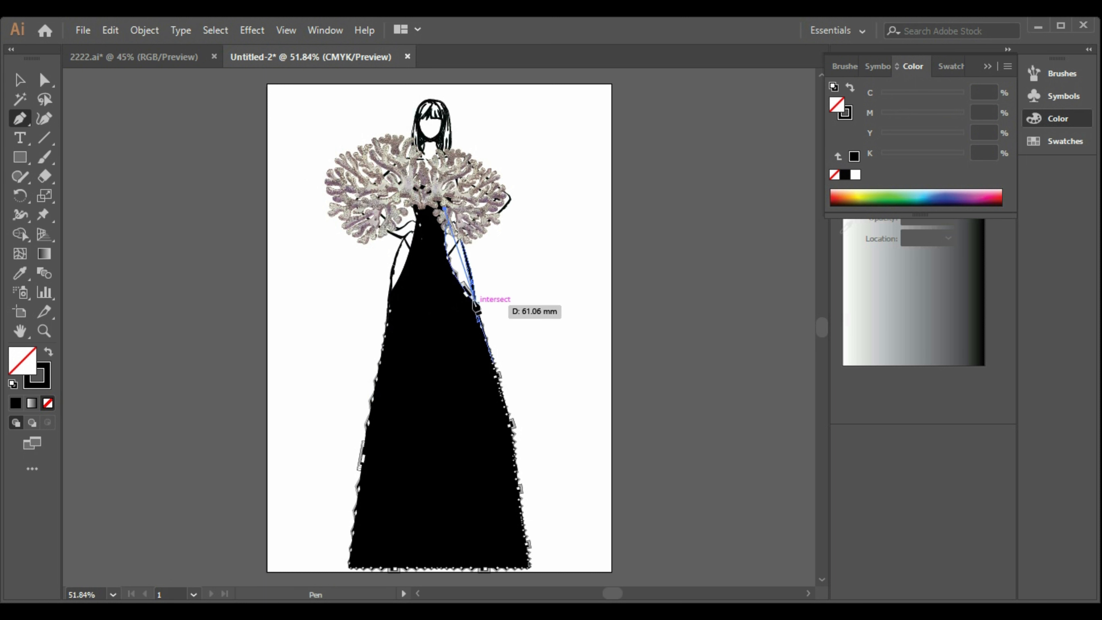
pyautogui.moveTo(476, 306); pyautogui.dragTo(499, 343)
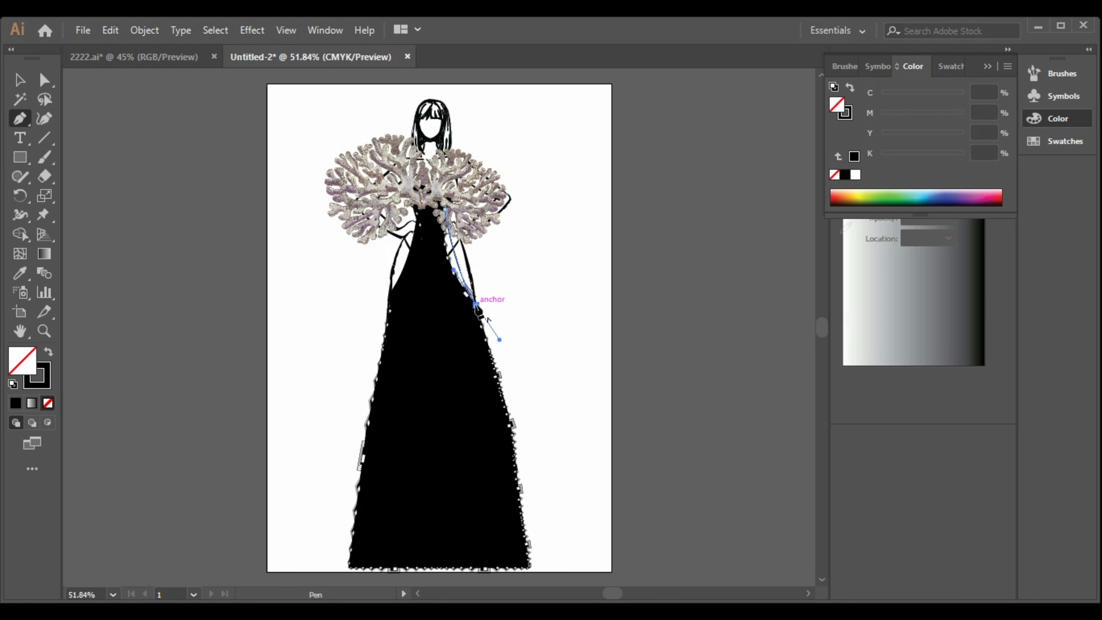
pyautogui.click(455, 327)
pyautogui.click(426, 240)
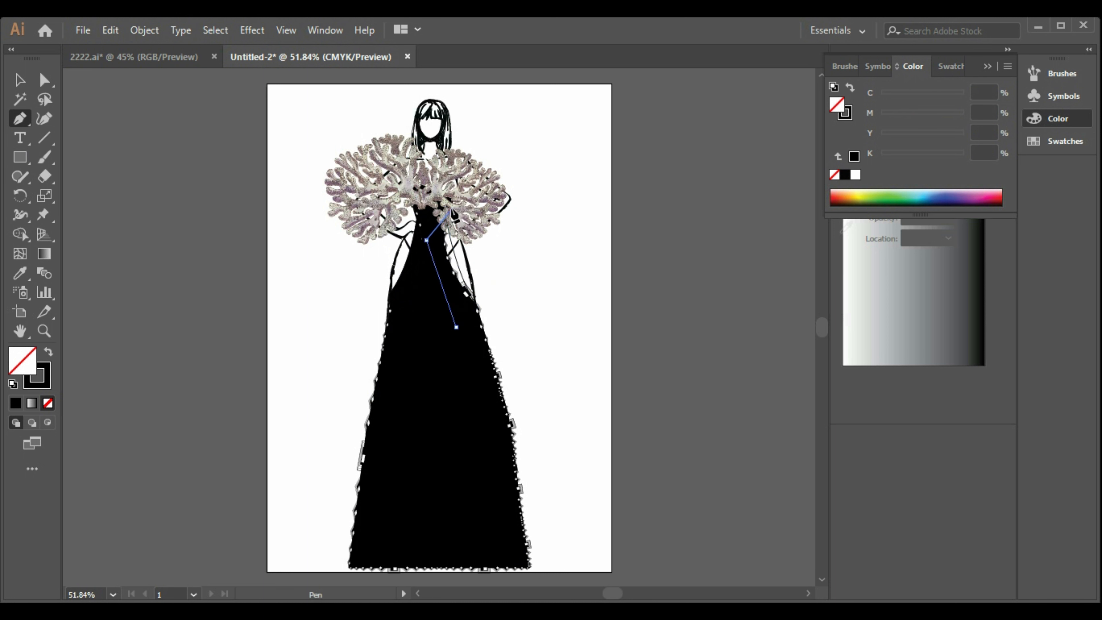
pyautogui.click(444, 209)
# - Fill the right-hand waist shape with black and deselect it
pyautogui.click(19, 80)
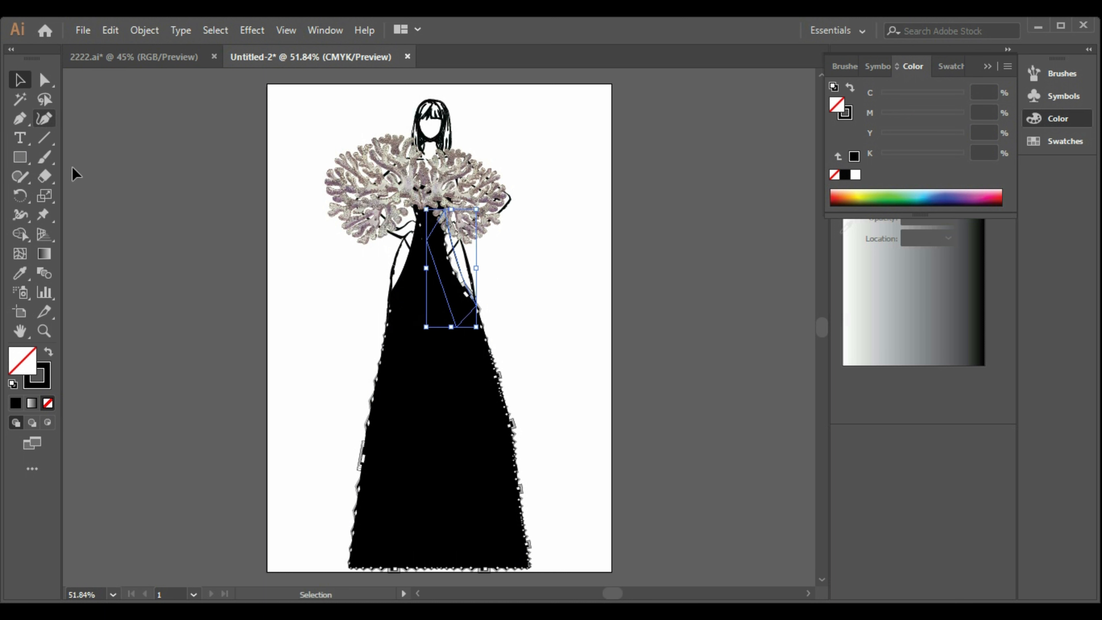
pyautogui.click(16, 404)
pyautogui.click(590, 404)
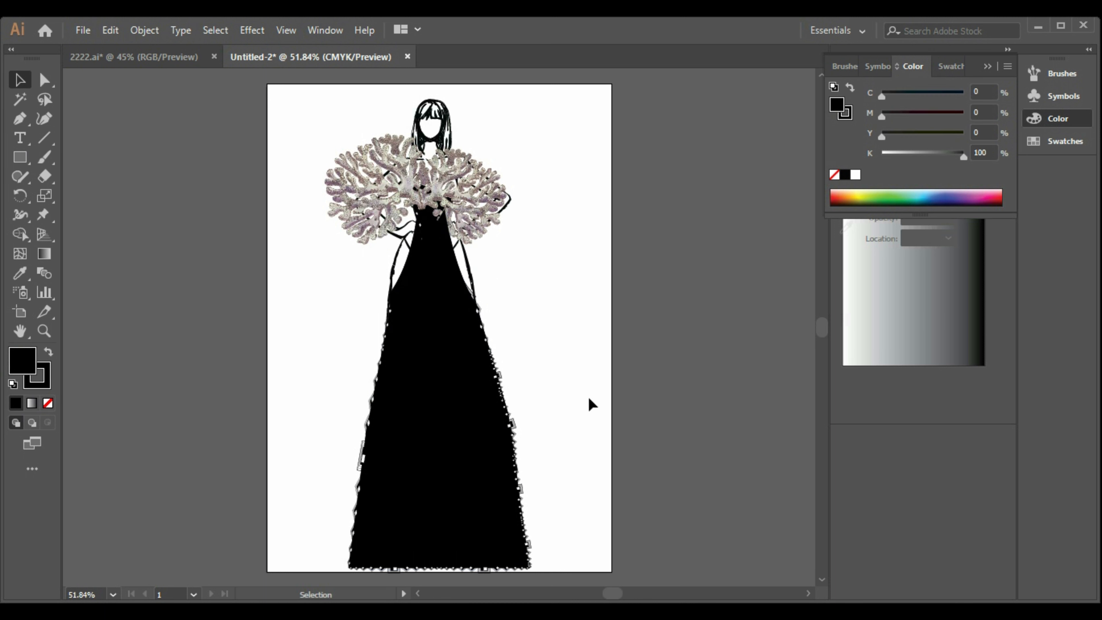
pyautogui.click(416, 235)
pyautogui.click(416, 284)
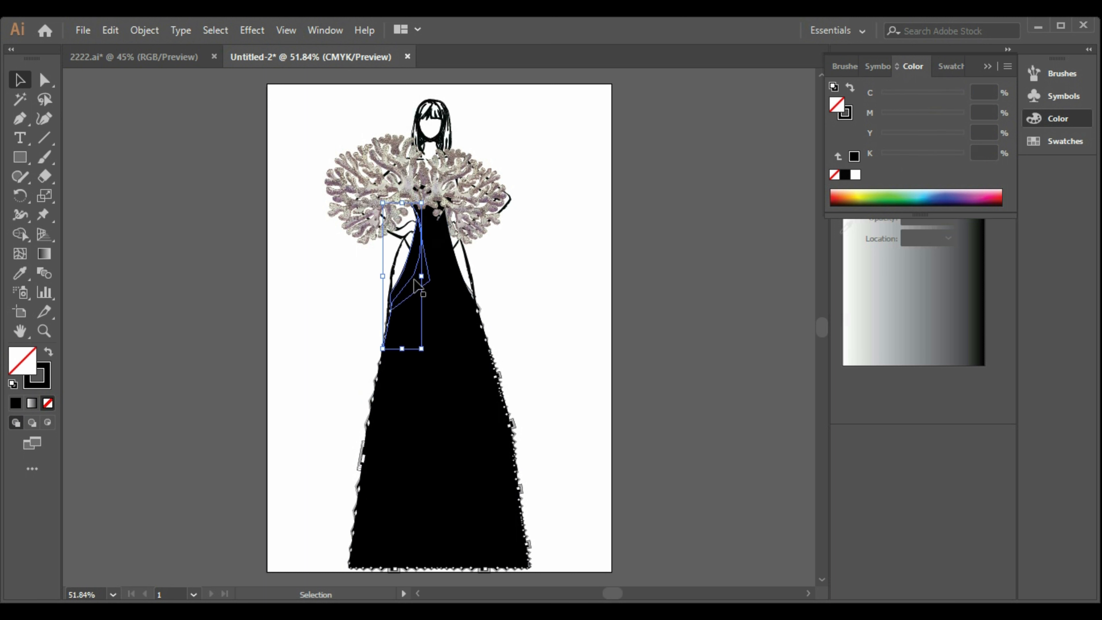
pyautogui.click(511, 297)
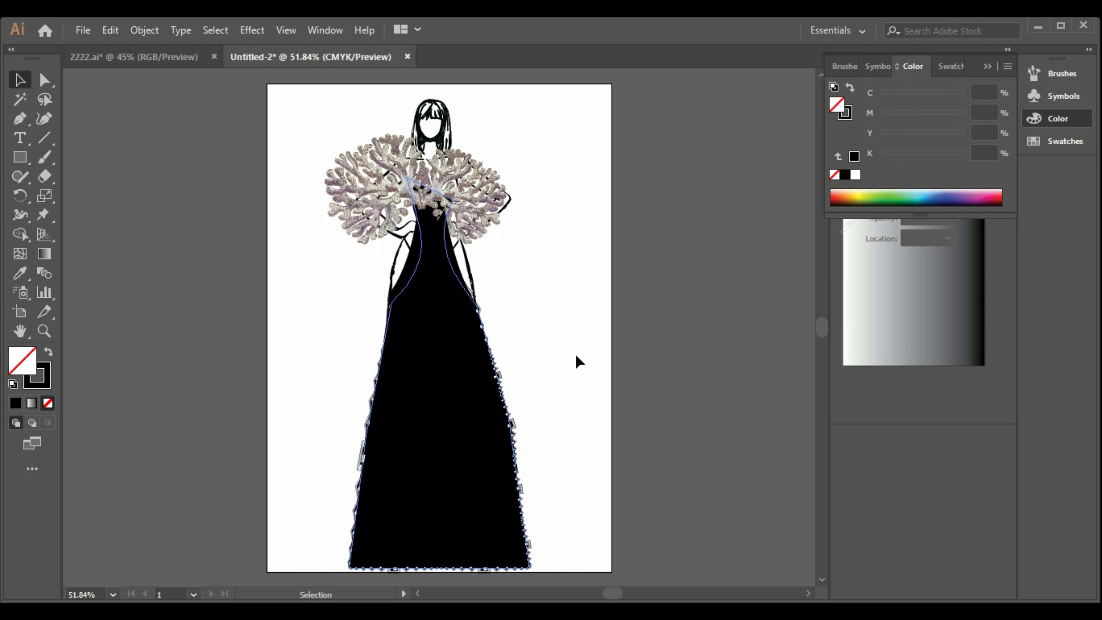
pyautogui.click(579, 362)
# - Draw a short curved Pen path down the left-hand bodice edge below the coral sleeve, apply the black diamond pattern brush and deselect it
pyautogui.click(19, 117)
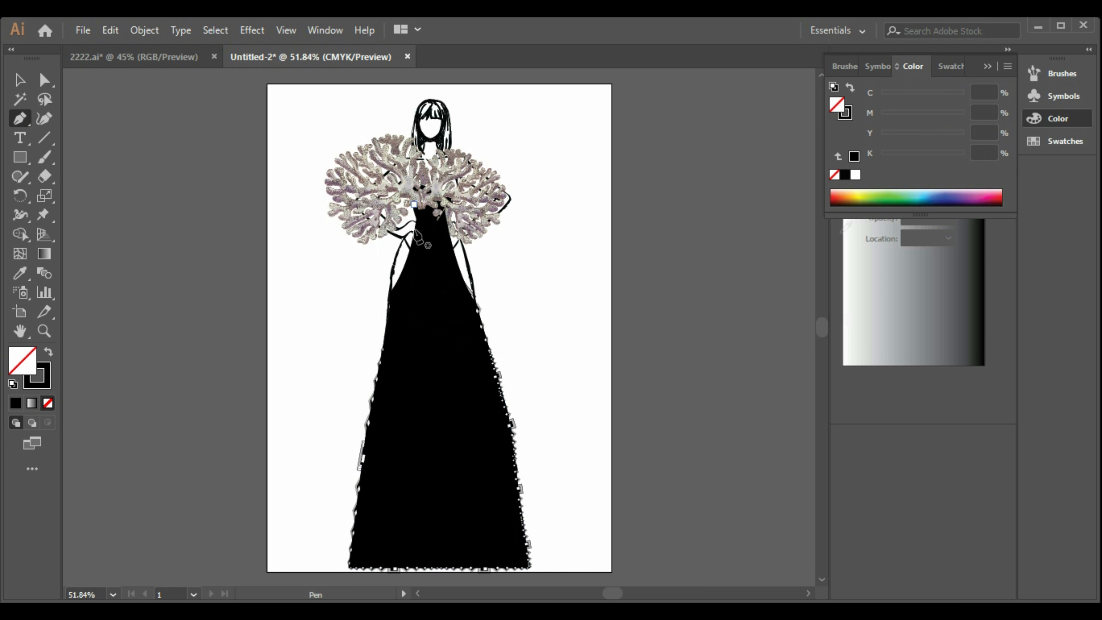
pyautogui.moveTo(413, 233); pyautogui.dragTo(406, 236)
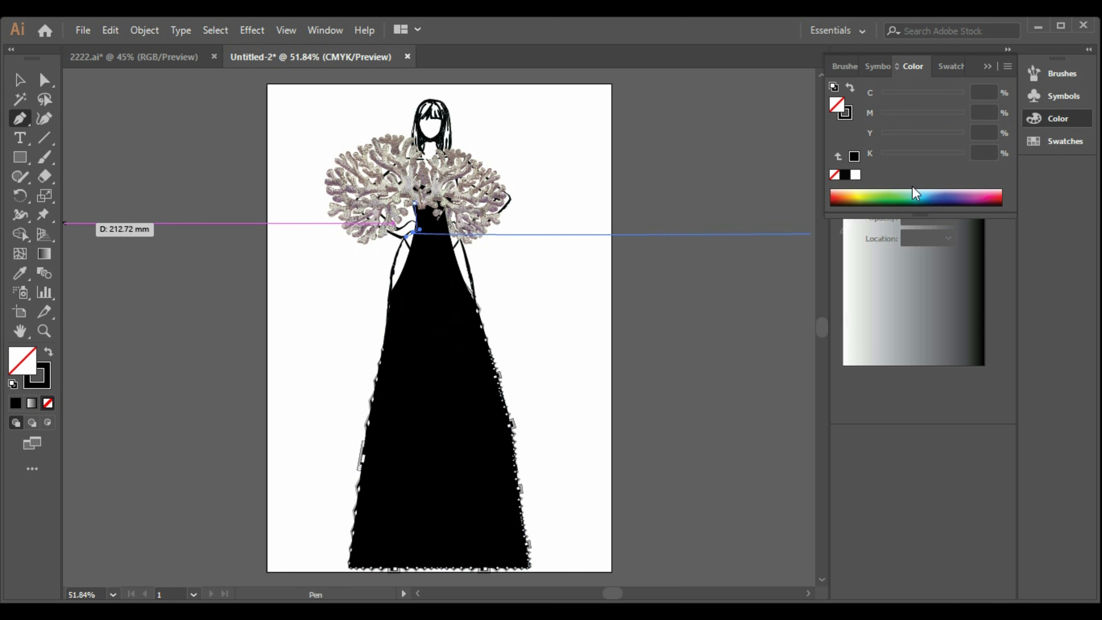
pyautogui.click(844, 66)
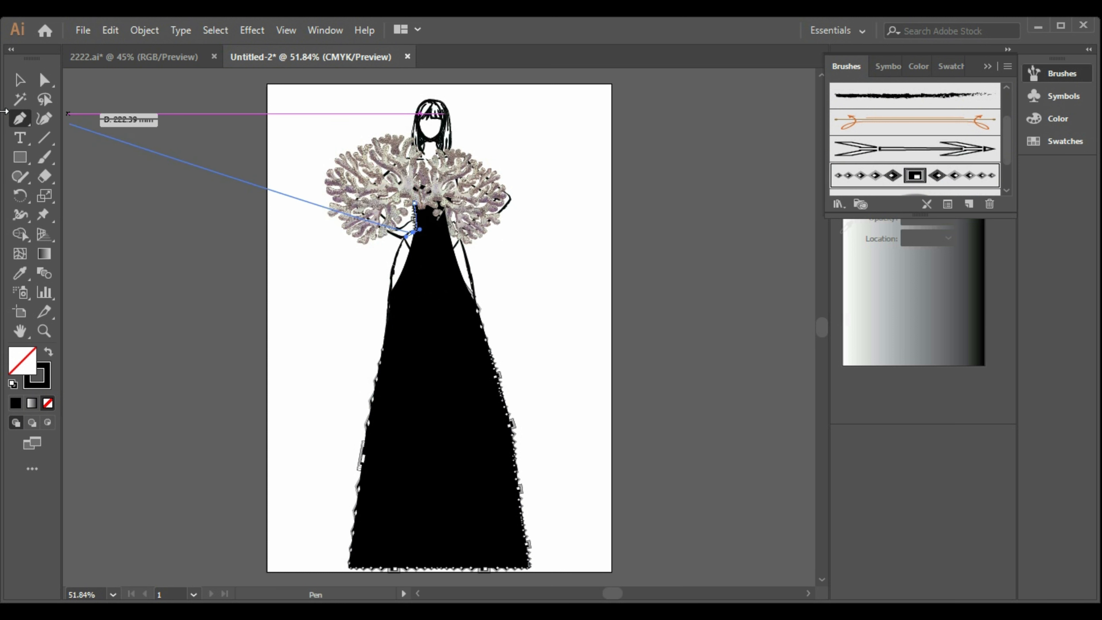
pyautogui.press('v')
pyautogui.click(349, 350)
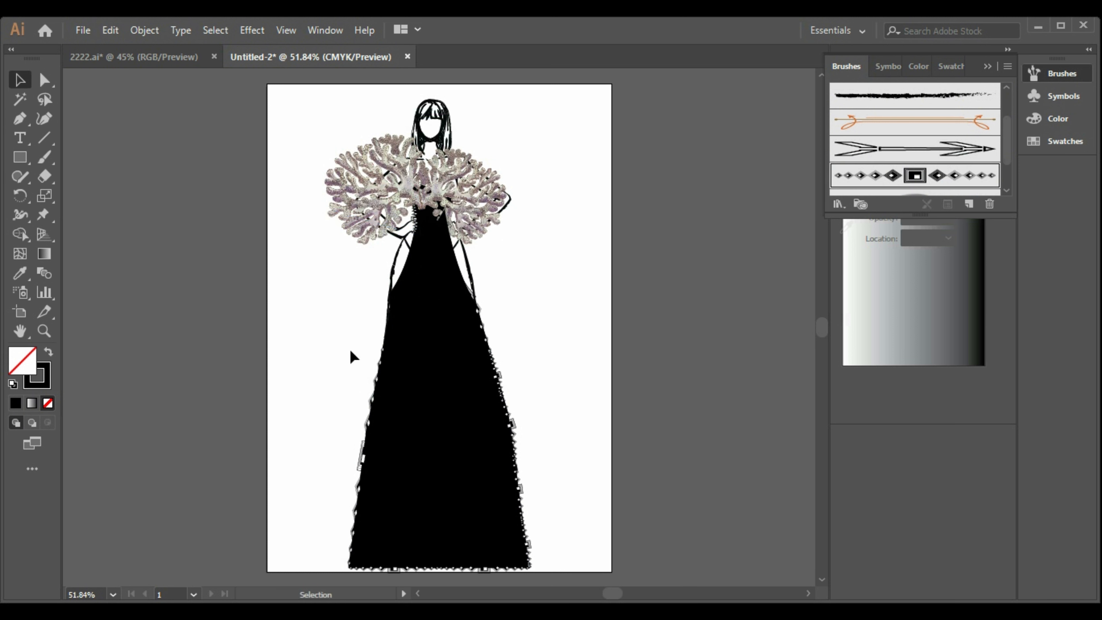
# - Draw a curved trim path about 44 mm long from the left-hand bodice edge to the hip, using the diamond pattern brush
pyautogui.click(20, 118)
pyautogui.click(416, 227)
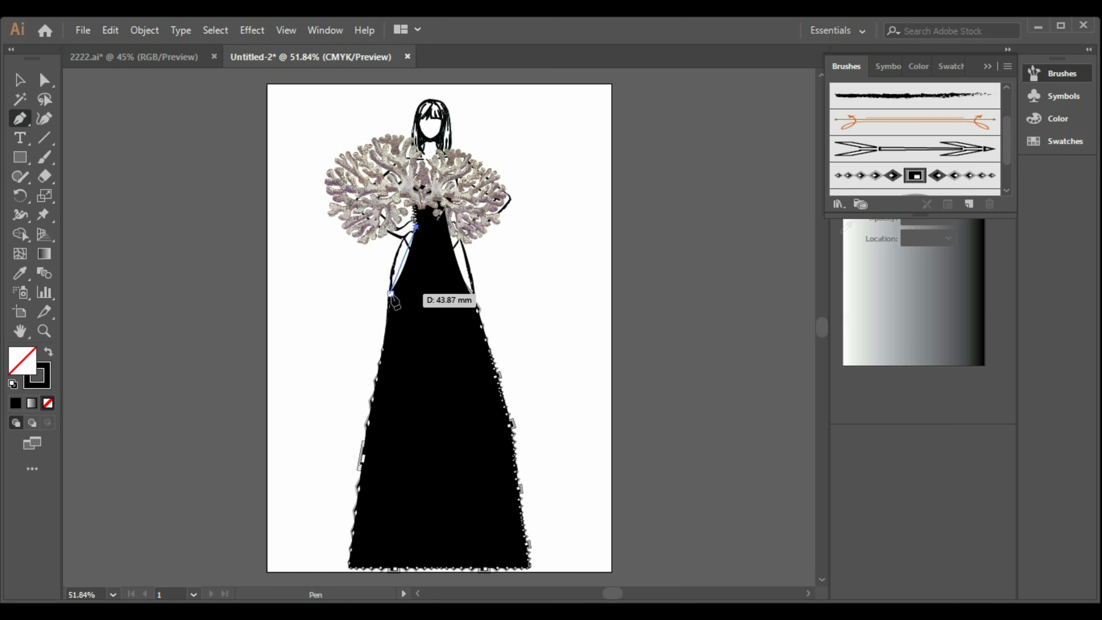
pyautogui.moveTo(390, 294); pyautogui.dragTo(373, 298)
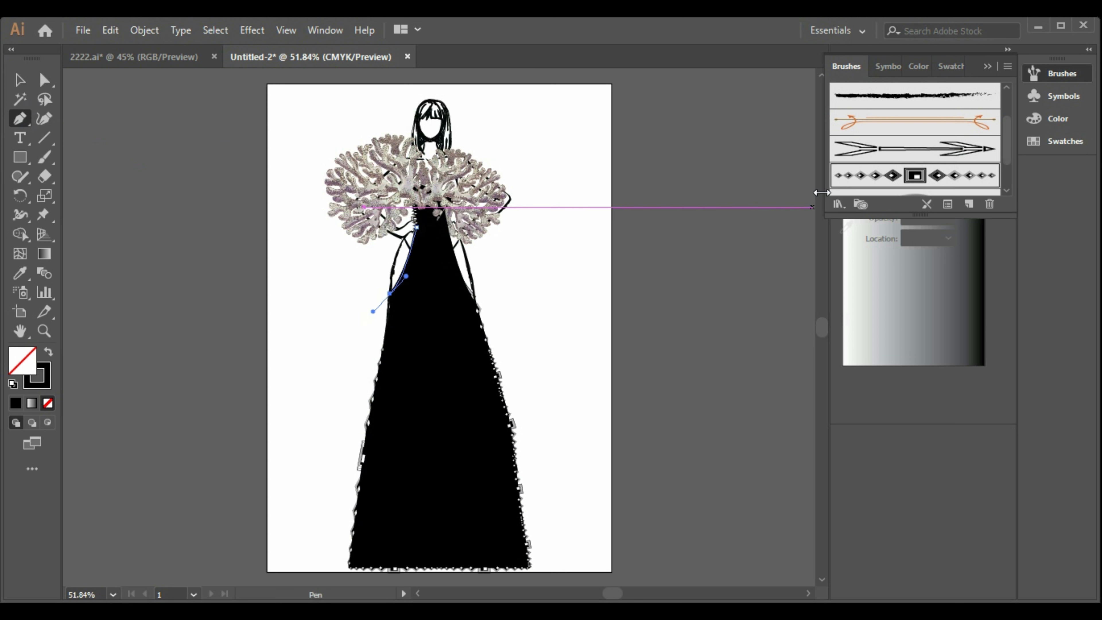
pyautogui.click(390, 293)
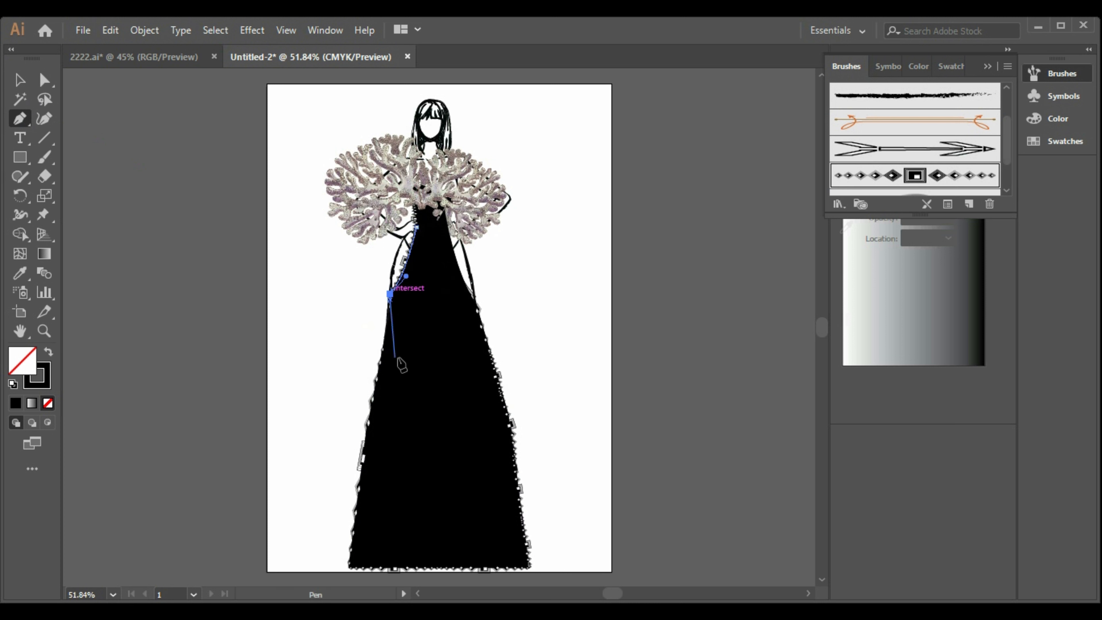
# - Try to join the left-hand waist trim to the top of the skirt trim path, undo the join and deselect
pyautogui.click(384, 345)
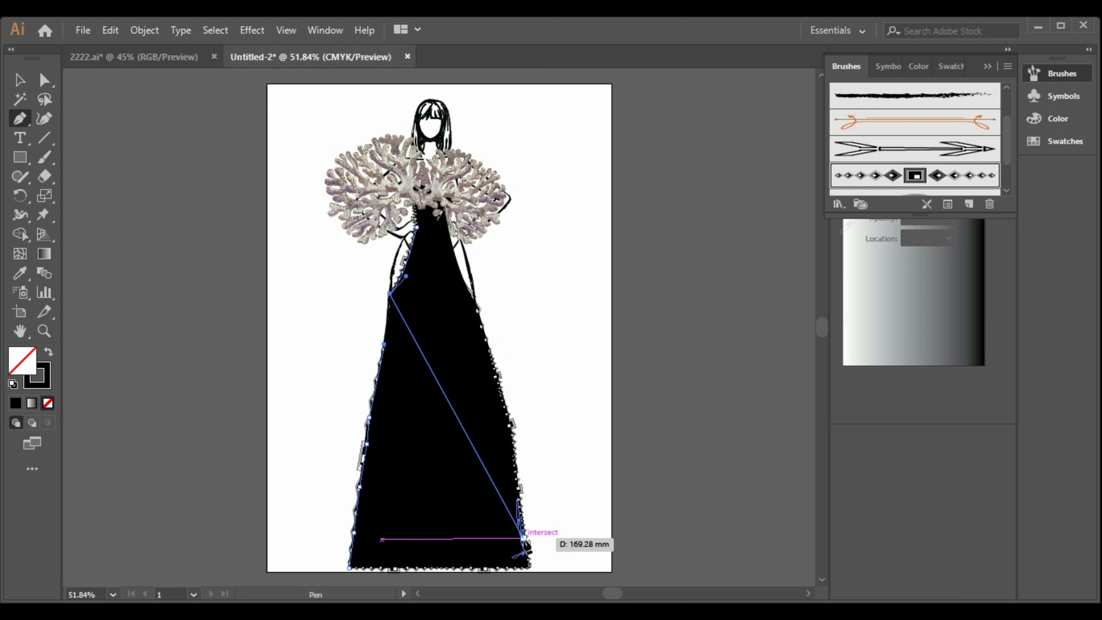
pyautogui.click(19, 79)
pyautogui.click(19, 118)
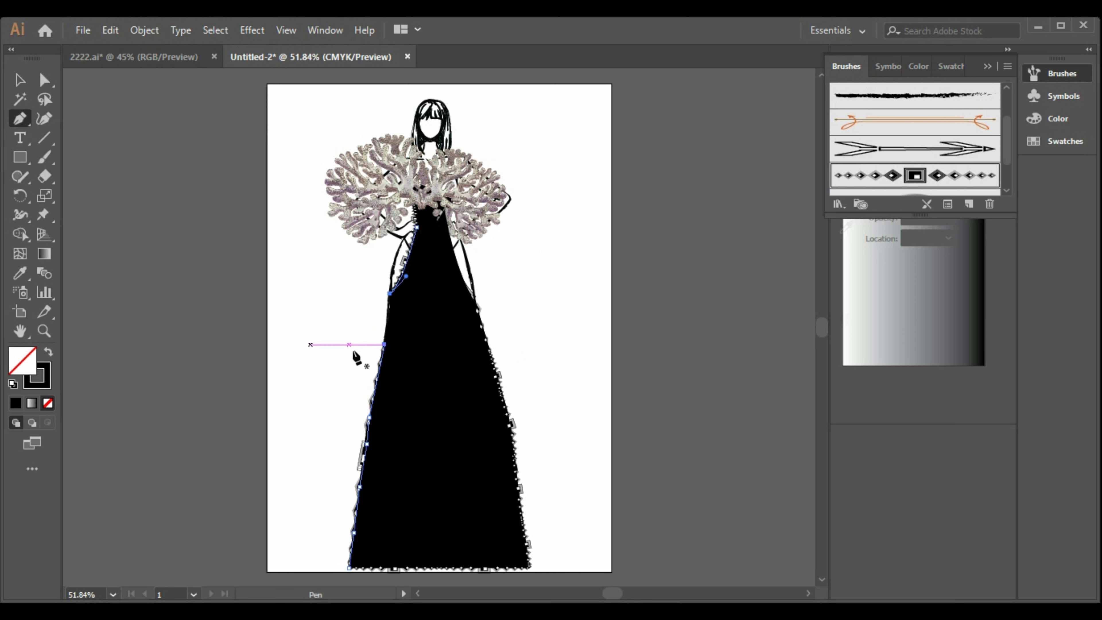
pyautogui.click(384, 345)
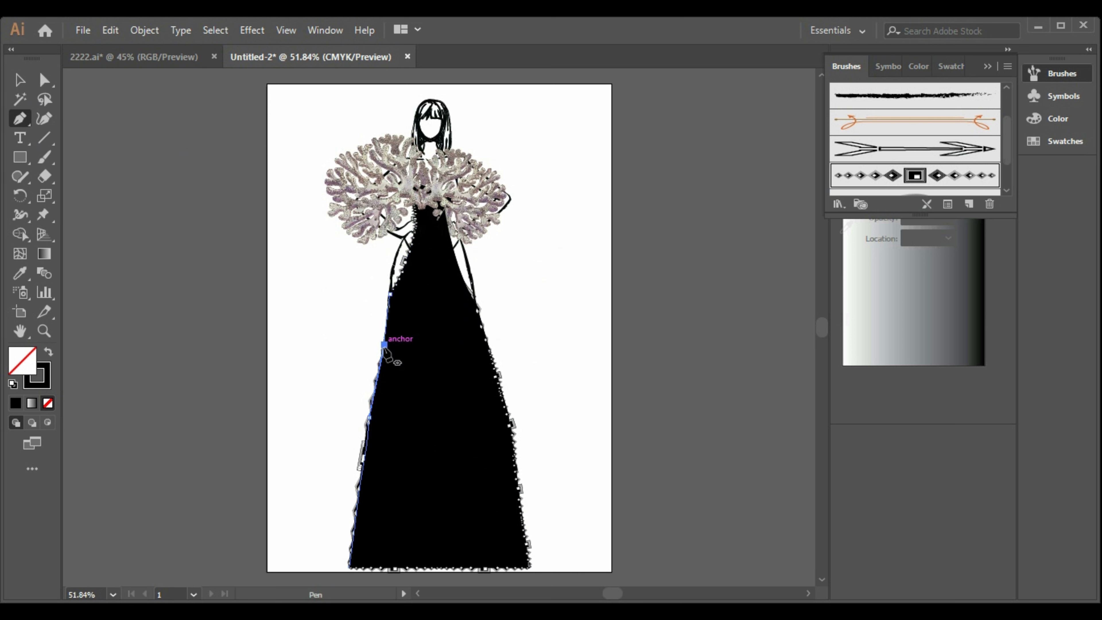
pyautogui.click(19, 79)
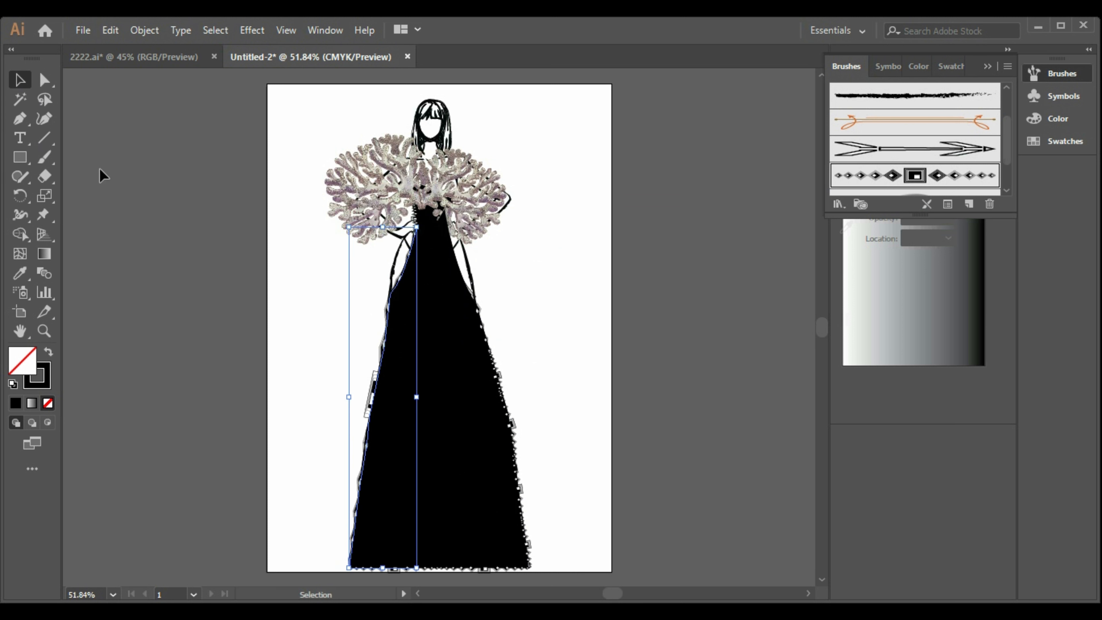
pyautogui.click(100, 172)
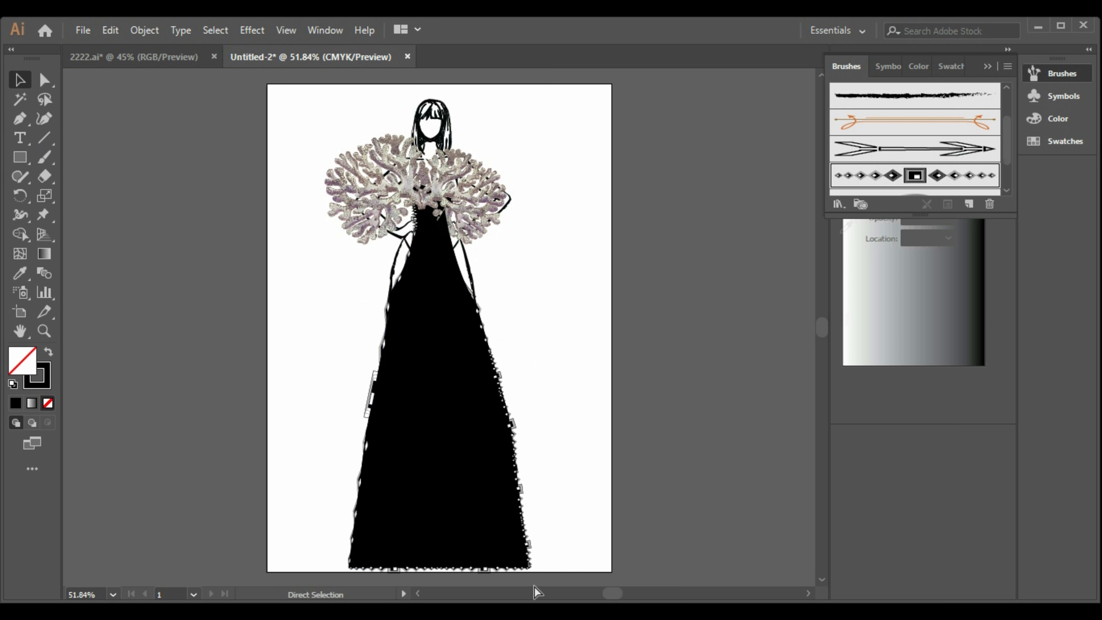
pyautogui.hotkey('ctrl', 'z')
pyautogui.hotkey('ctrl', 'z')
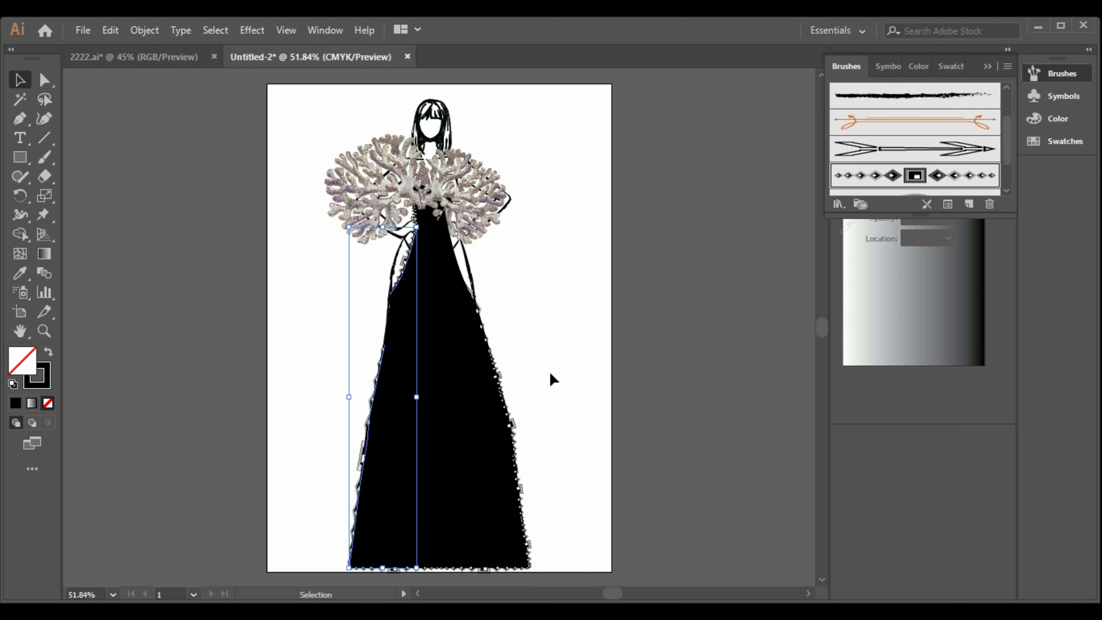
pyautogui.click(621, 406)
# - Bridge the left-hand gap between skirt trim and hip with a separate Pen path about 32 mm long in the diamond brush, and deselect it
pyautogui.click(17, 121)
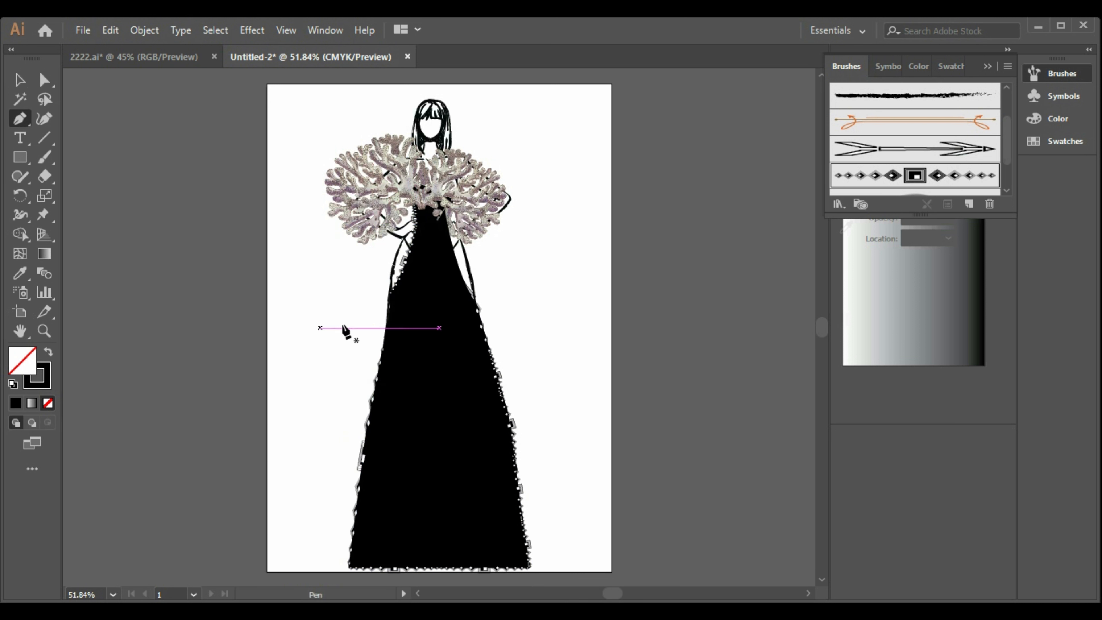
pyautogui.click(390, 288)
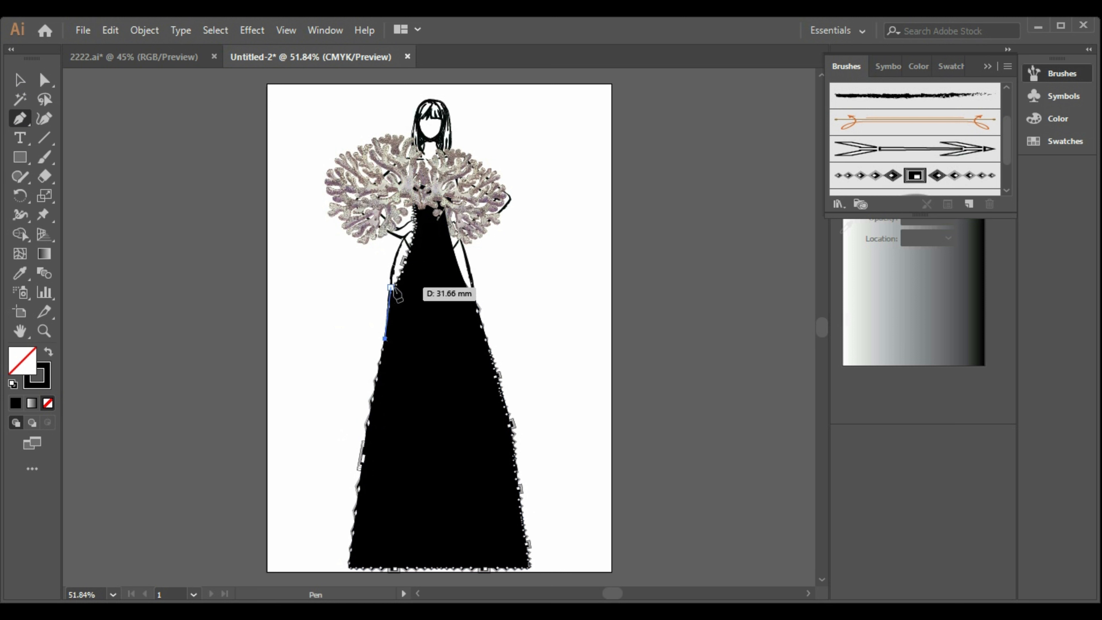
pyautogui.click(25, 99)
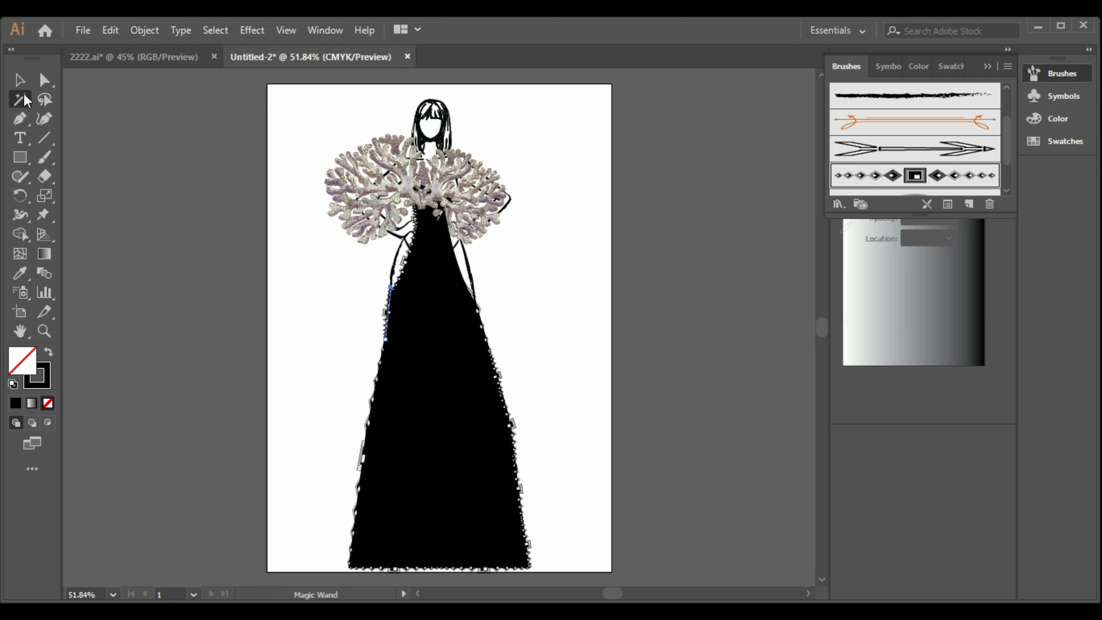
pyautogui.click(21, 80)
pyautogui.click(213, 282)
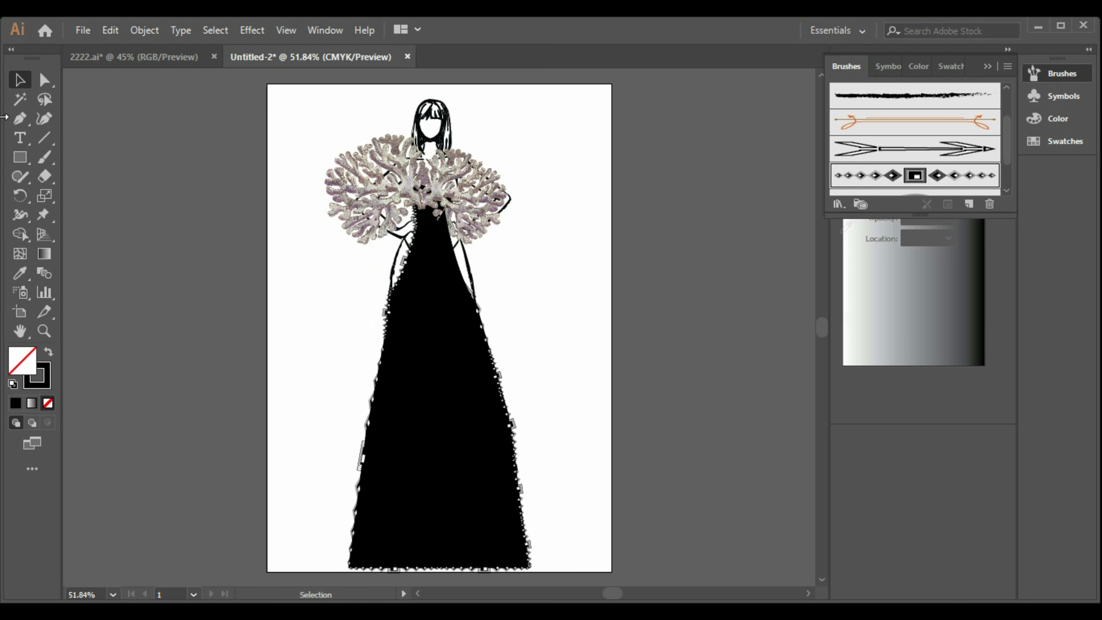
# - Draw a short trim path down the right-hand bodice edge below the coral sleeve with the diamond pattern brush, and deselect it
pyautogui.click(19, 119)
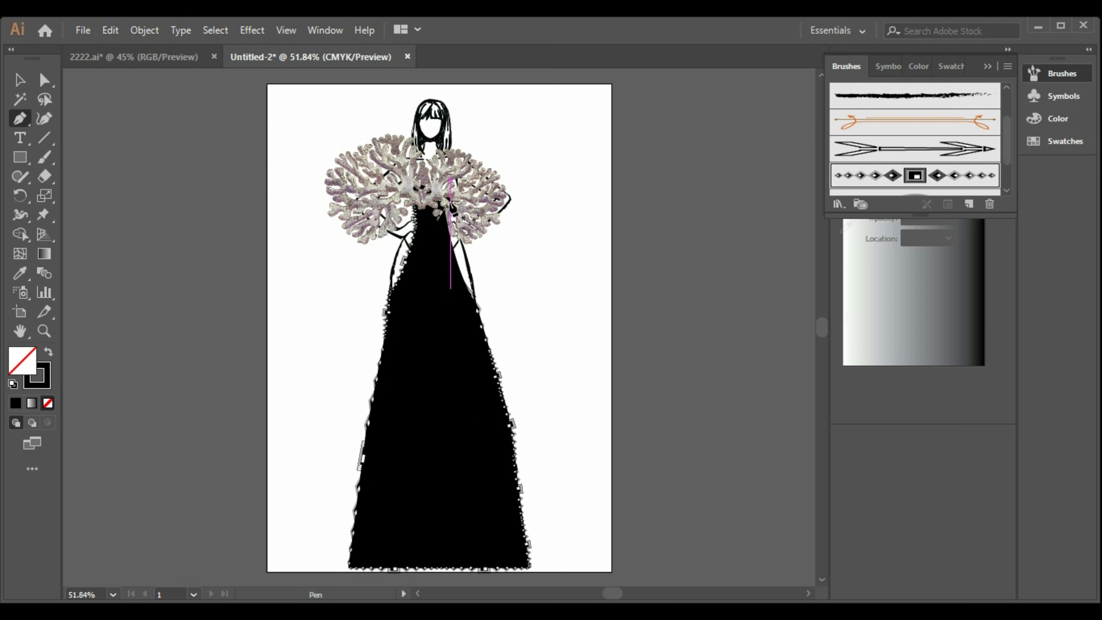
pyautogui.click(454, 249)
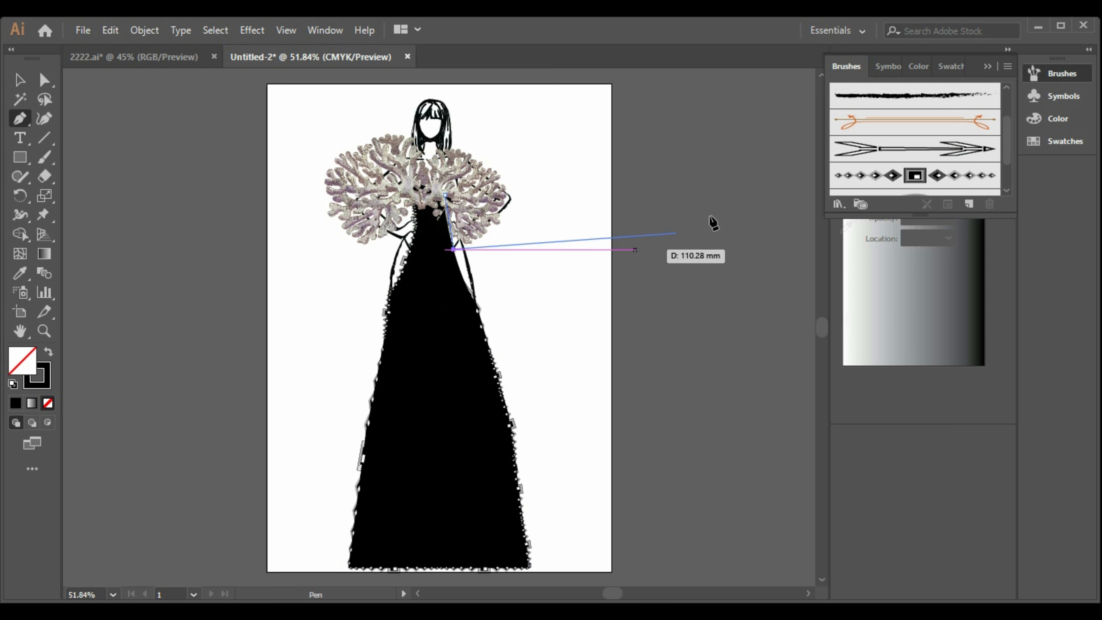
pyautogui.click(20, 79)
pyautogui.click(114, 171)
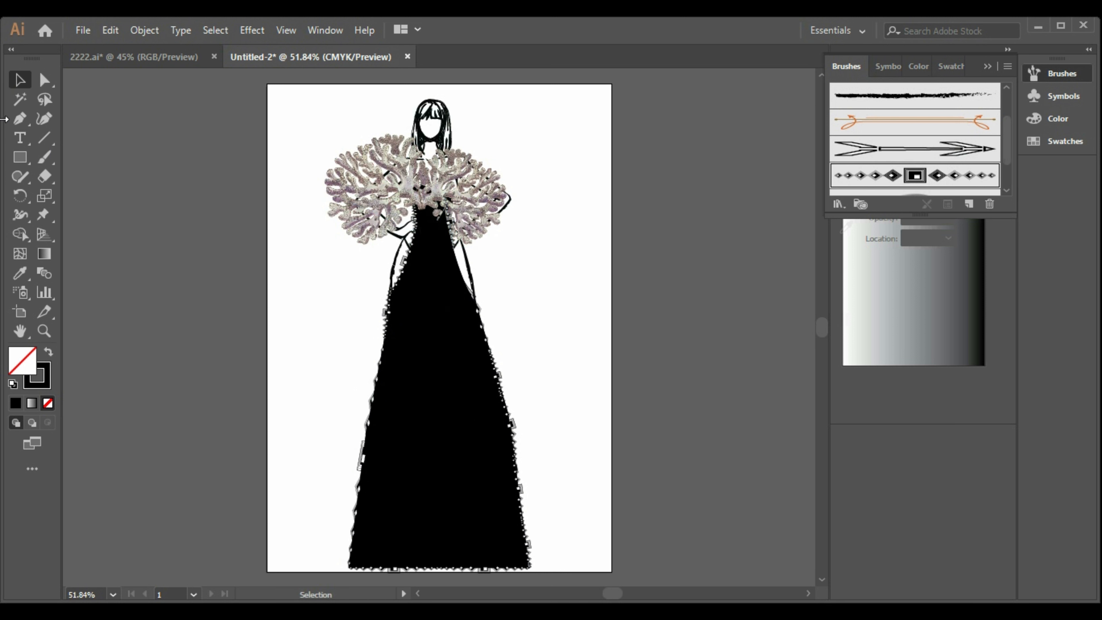
# - Draw a curved Pen path from the right-hand hip up to the waist, apply the diamond pattern brush and deselect it
pyautogui.click(19, 118)
pyautogui.click(478, 310)
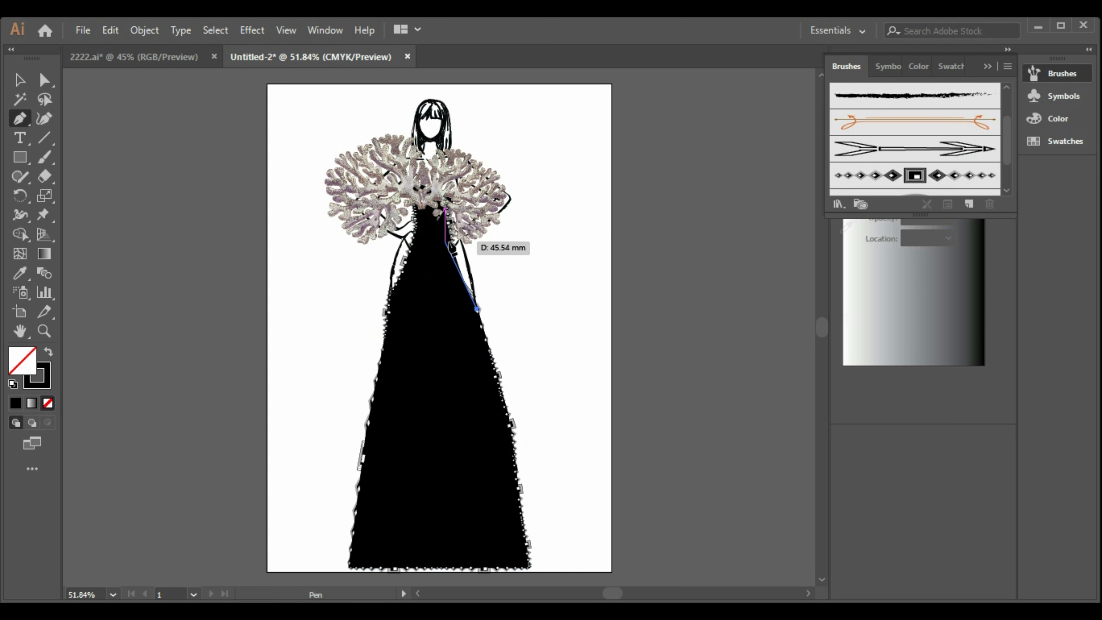
pyautogui.moveTo(452, 235); pyautogui.dragTo(457, 225)
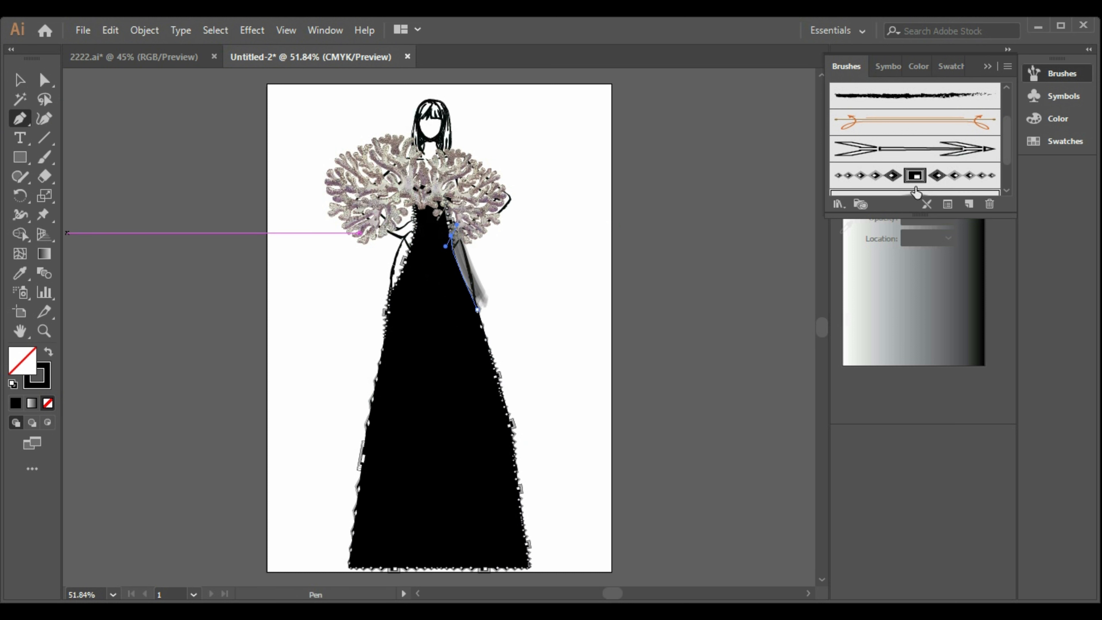
pyautogui.click(914, 176)
pyautogui.click(19, 79)
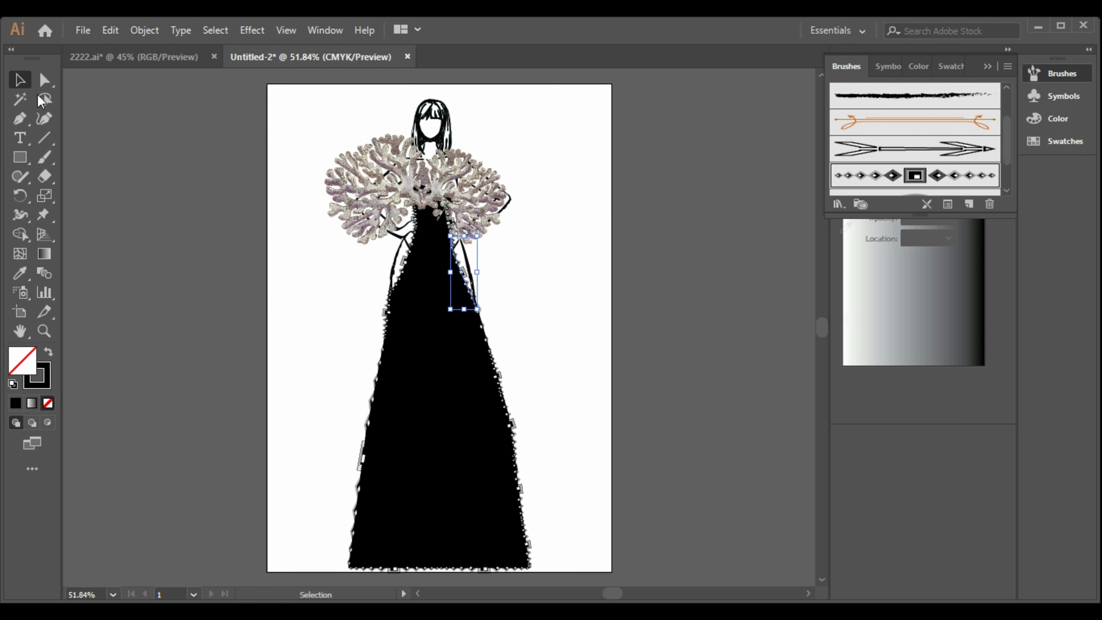
pyautogui.click(157, 240)
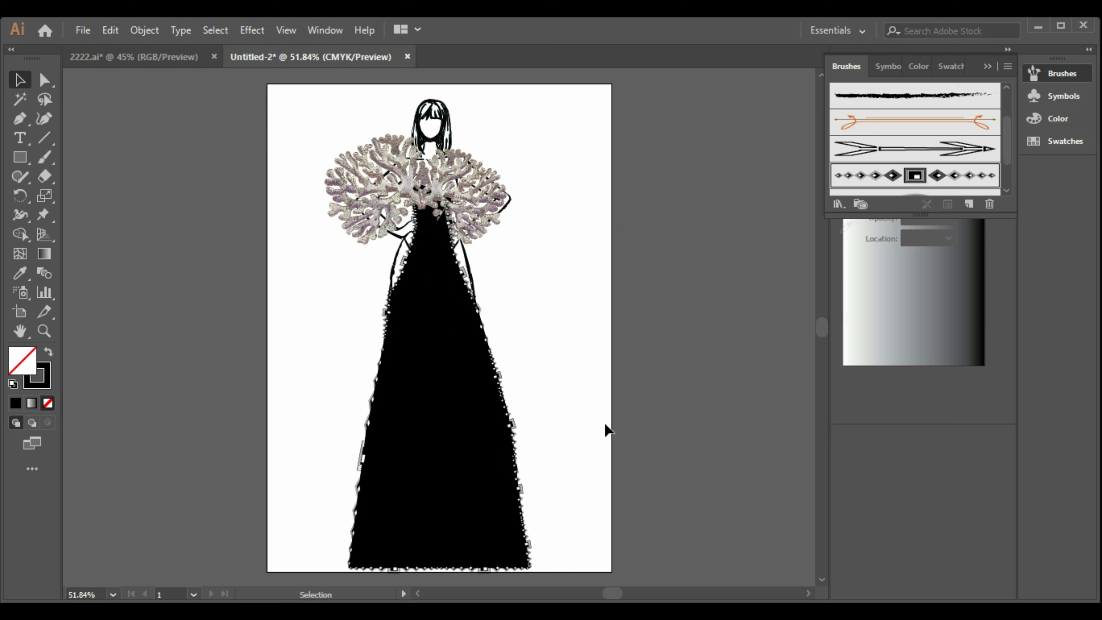
# - Rotate the right-hand coral sleeve slightly, scale it down over the arm and nudge it downward
pyautogui.click(477, 192)
pyautogui.moveTo(522, 156); pyautogui.dragTo(548, 182)
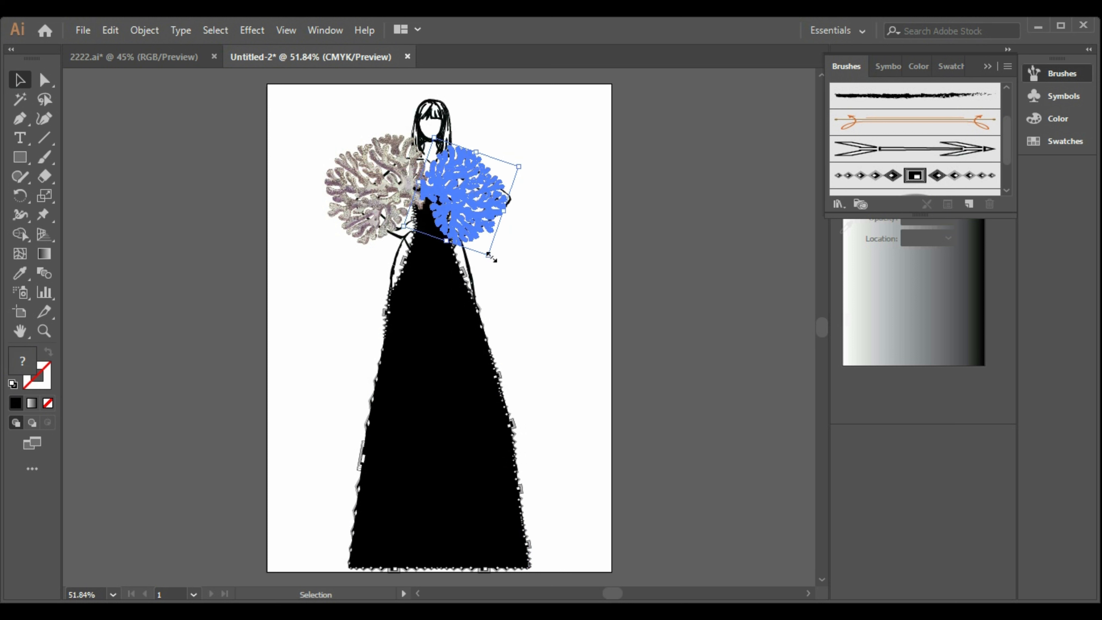
pyautogui.moveTo(489, 256); pyautogui.dragTo(489, 213)
pyautogui.click(584, 298)
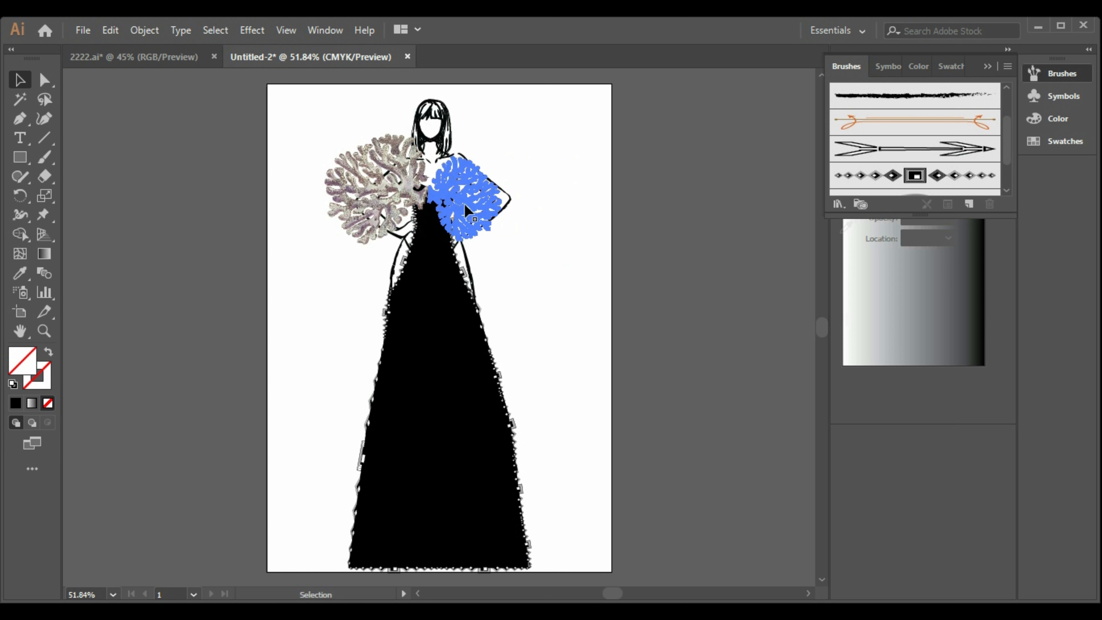
pyautogui.click(455, 209)
pyautogui.press('Down')
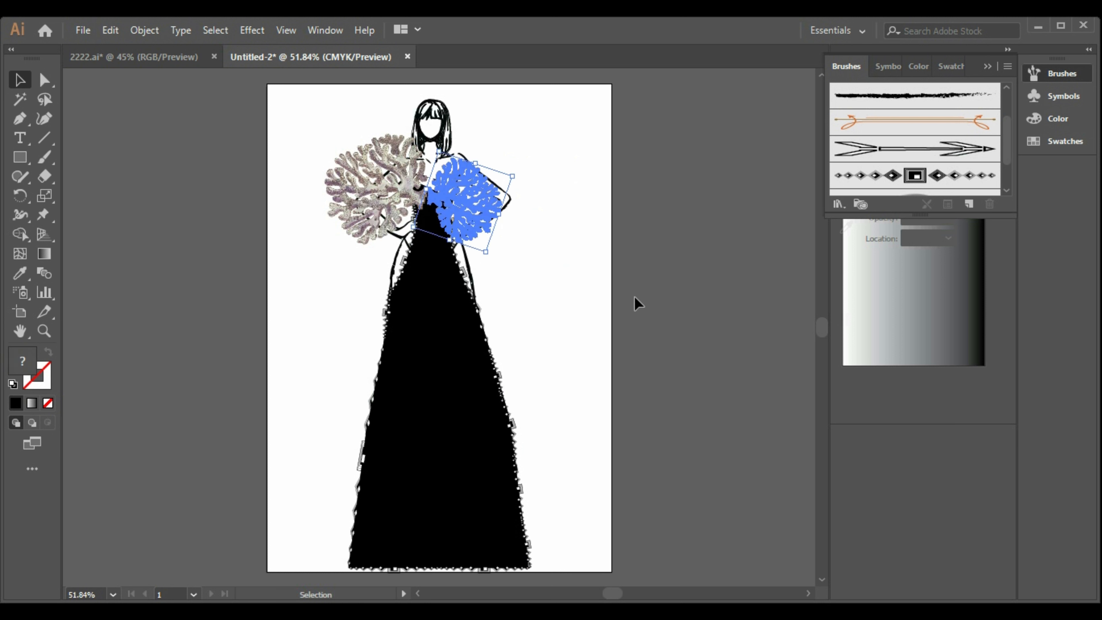
# - Nudge the right-hand coral sleeve slightly toward the bodice and down, and deselect it
pyautogui.press('Left')
pyautogui.press('Left')
pyautogui.press('Left')
pyautogui.press('Left')
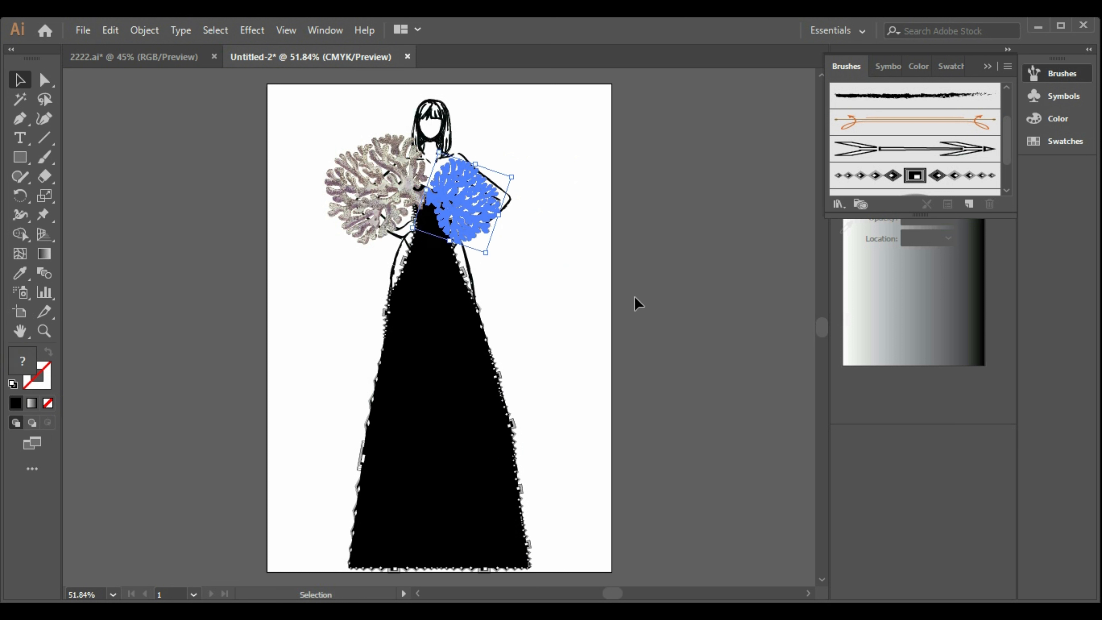
pyautogui.press('Down')
pyautogui.click(585, 314)
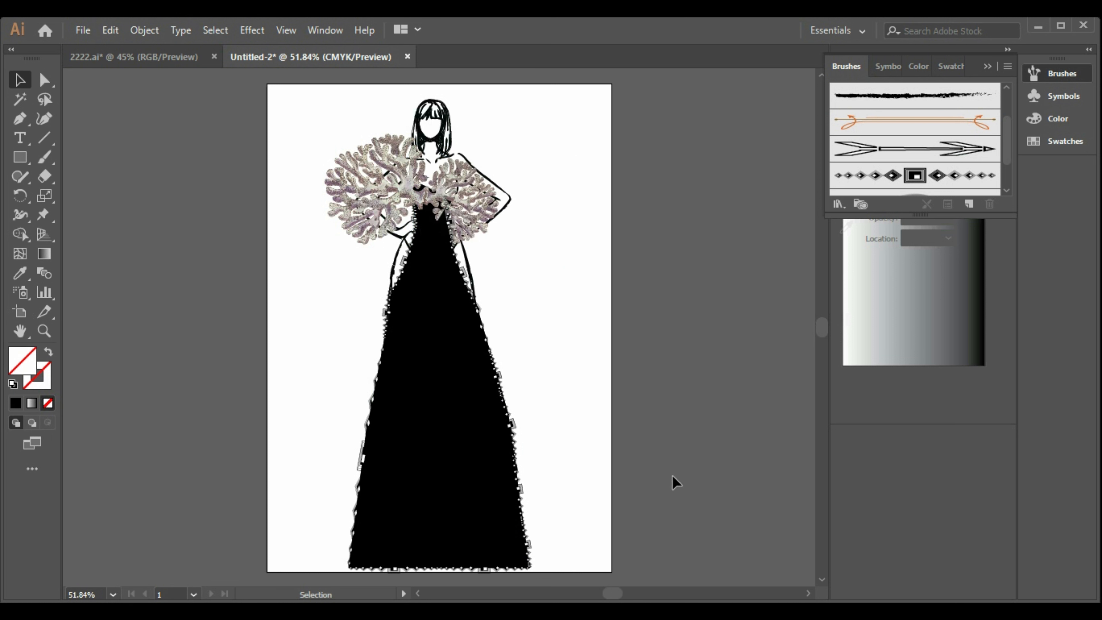
# - Try to cut across the skirt at knee level with the Scissors tool, at both side edges
pyautogui.click(397, 378)
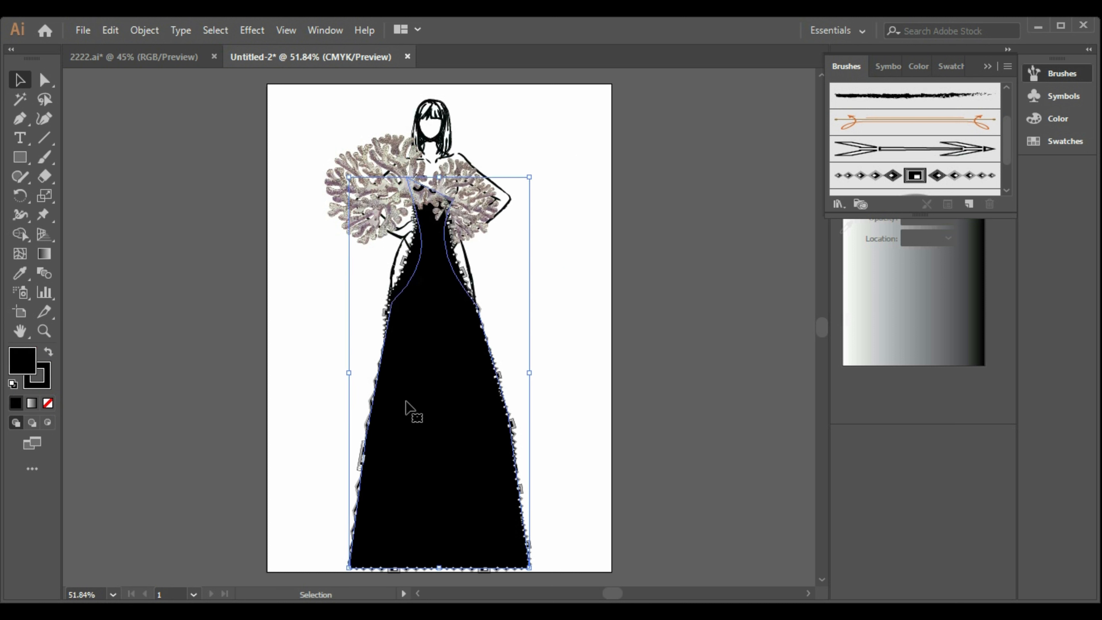
pyautogui.click(377, 404)
pyautogui.click(602, 389)
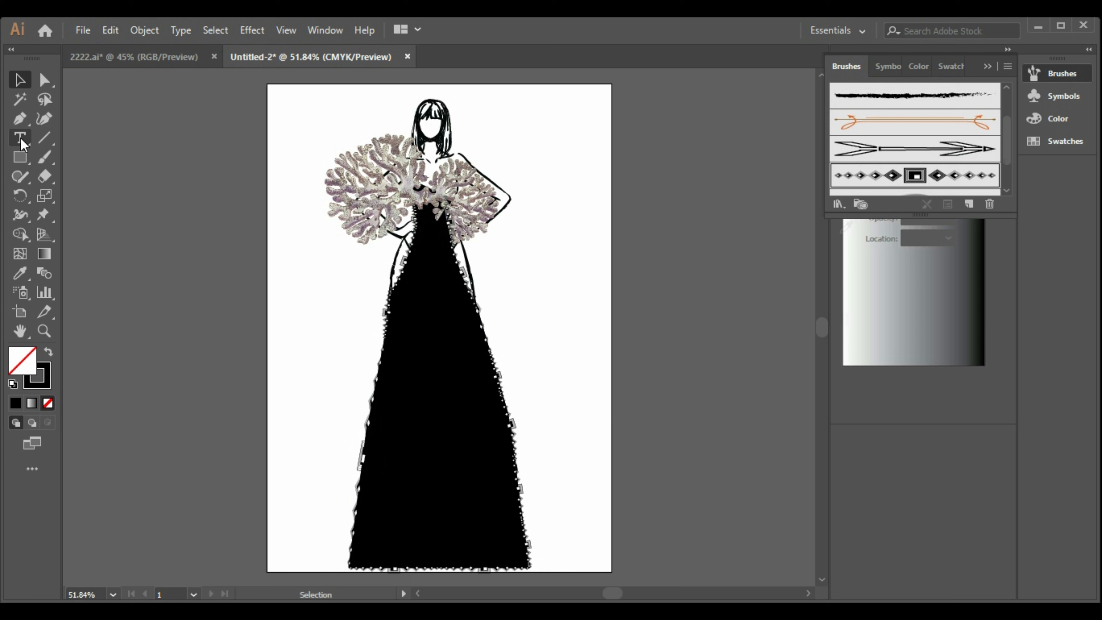
pyautogui.click(44, 160)
pyautogui.click(44, 176)
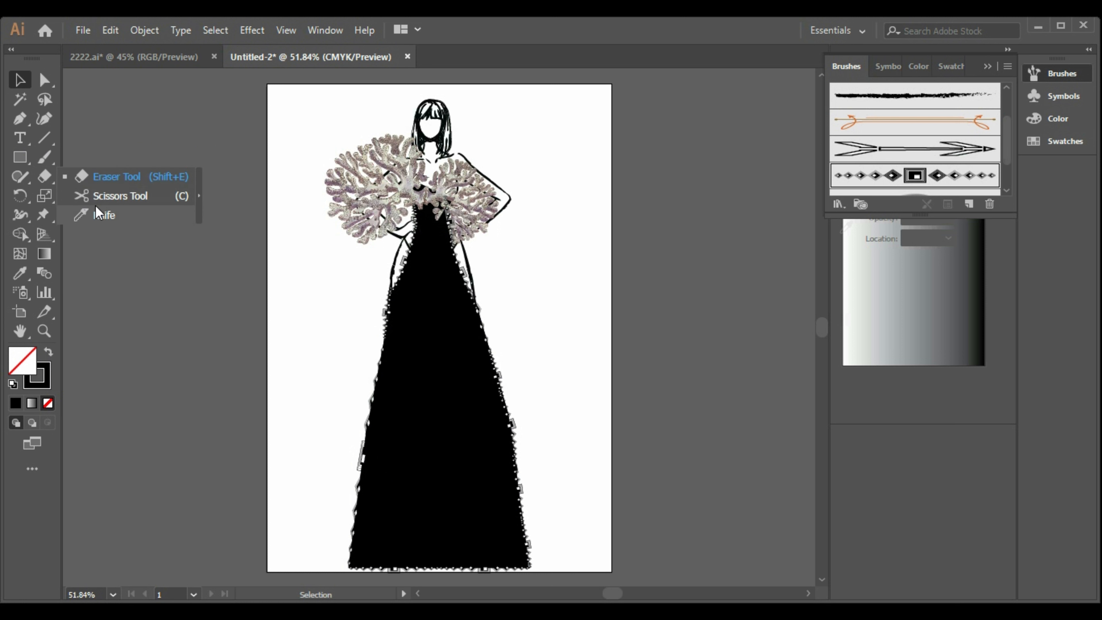
pyautogui.click(112, 194)
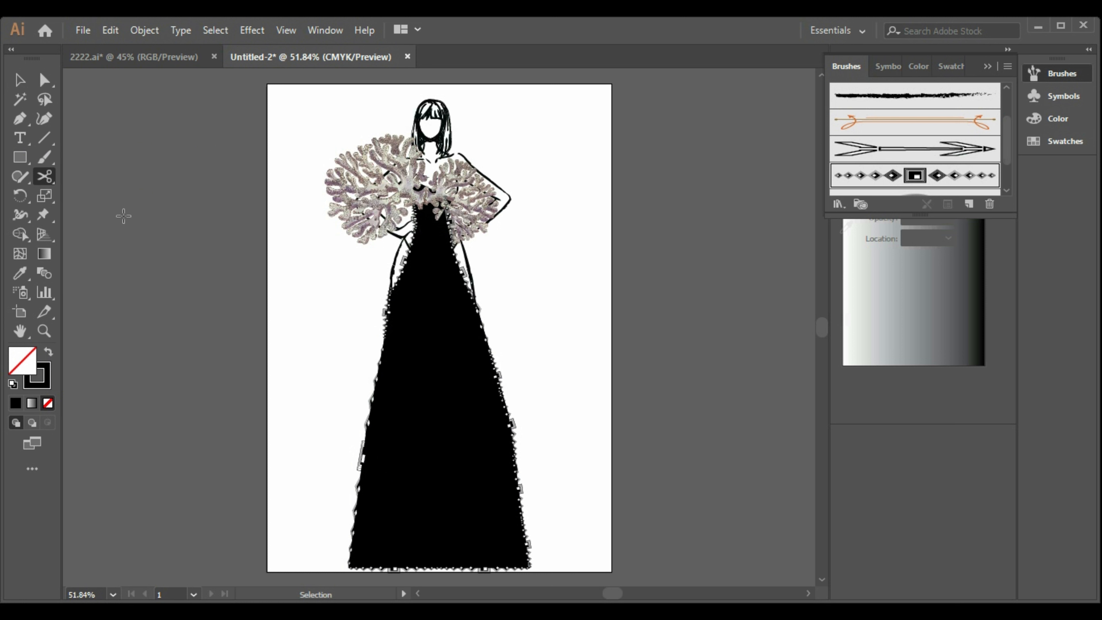
pyautogui.click(376, 393)
pyautogui.click(501, 395)
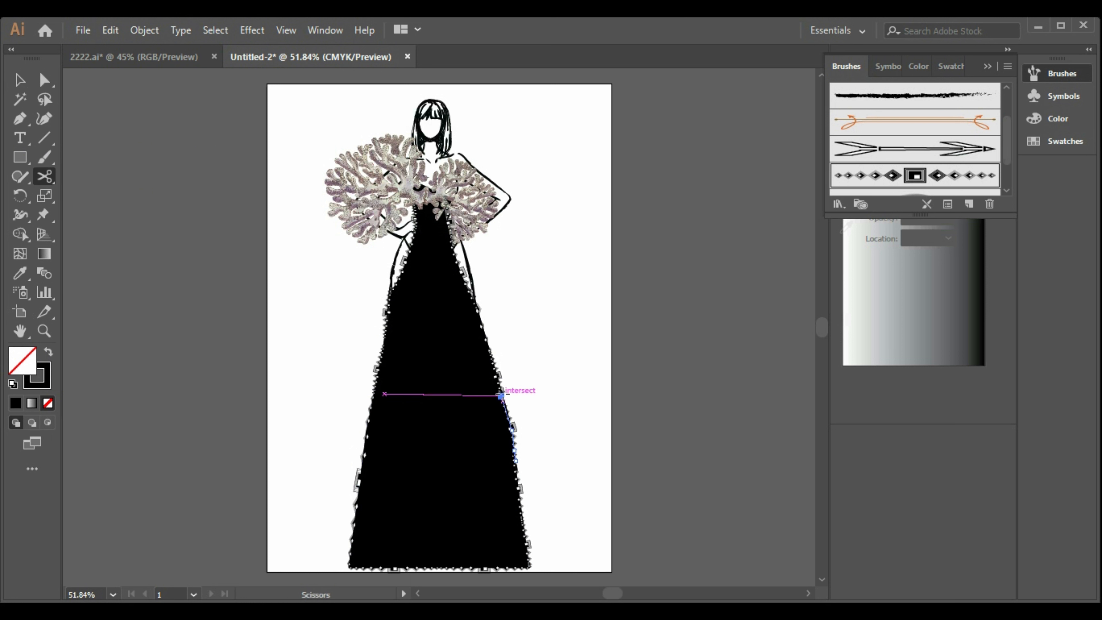
pyautogui.click(20, 80)
pyautogui.click(457, 482)
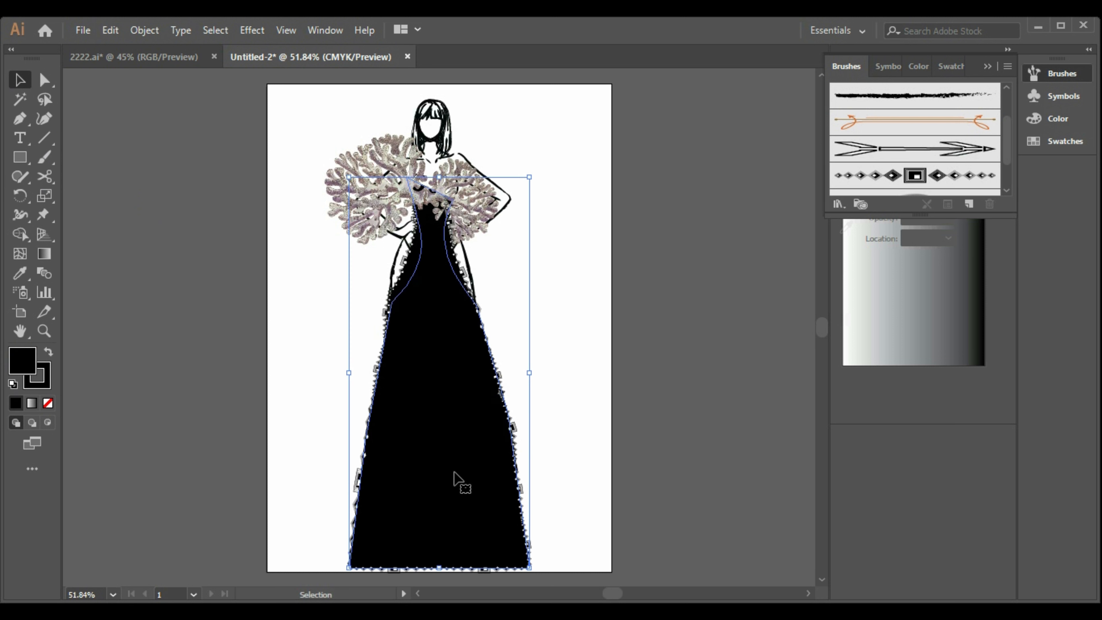
pyautogui.click(512, 360)
# - Try to erase a horizontal band across the dress at knee level, and undo the stroke
pyautogui.moveTo(45, 177)
pyautogui.mouseDown()
pyautogui.moveTo(99, 224)
pyautogui.moveTo(111, 177)
pyautogui.mouseUp()
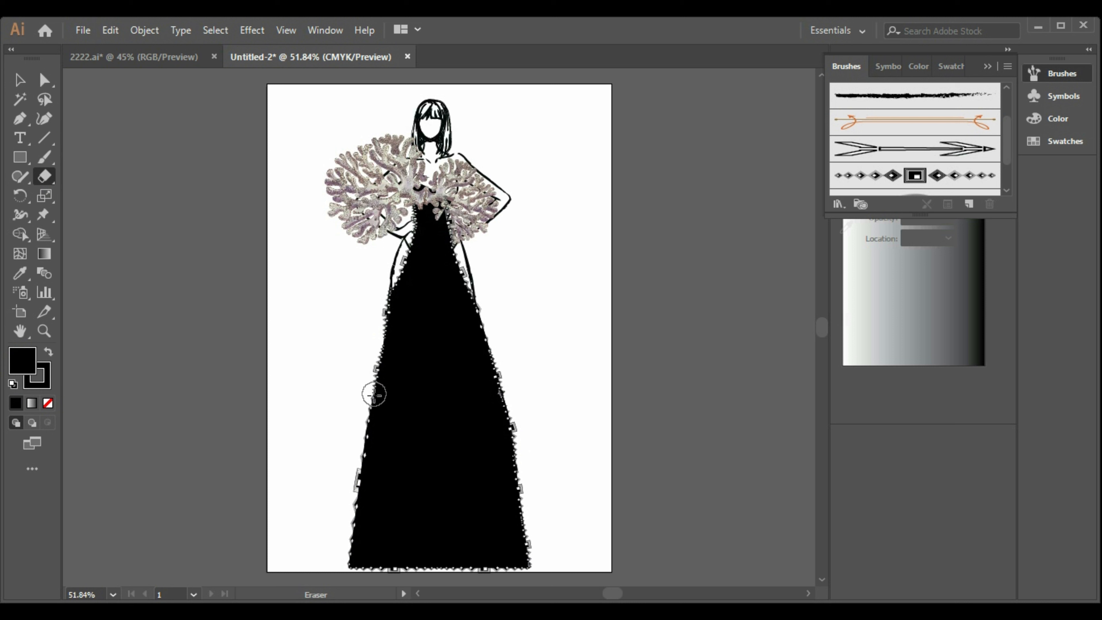
pyautogui.moveTo(373, 397); pyautogui.dragTo(517, 399)
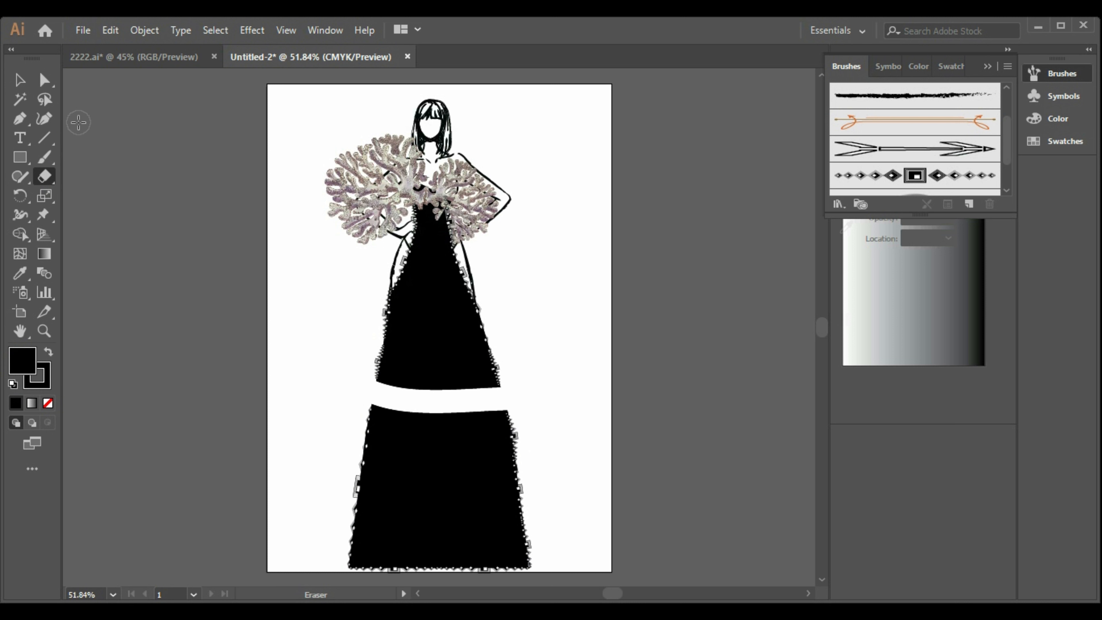
pyautogui.click(19, 80)
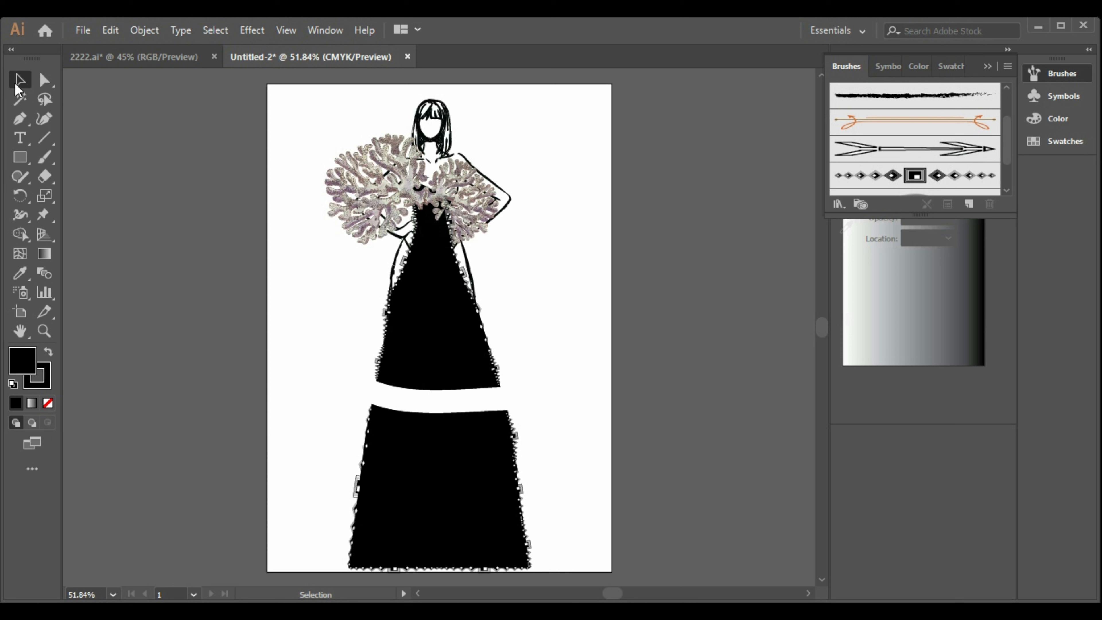
pyautogui.hotkey('ctrl', 'z')
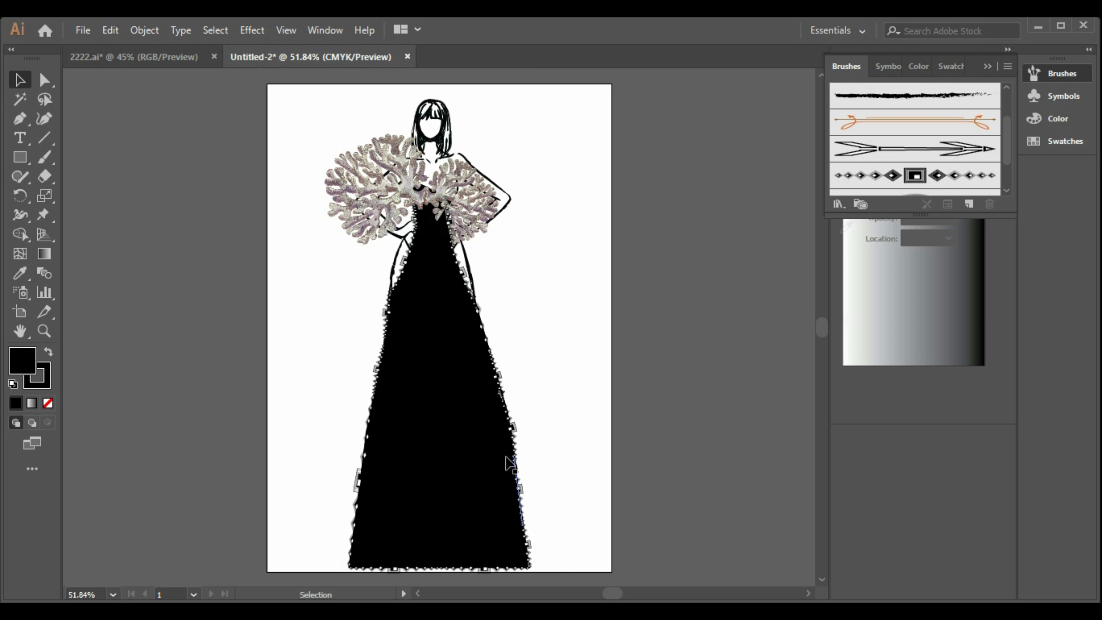
# - Move the black dress off the figure and split it by erasing a horizontal band across the skirt at knee level
pyautogui.moveTo(499, 467); pyautogui.dragTo(348, 459)
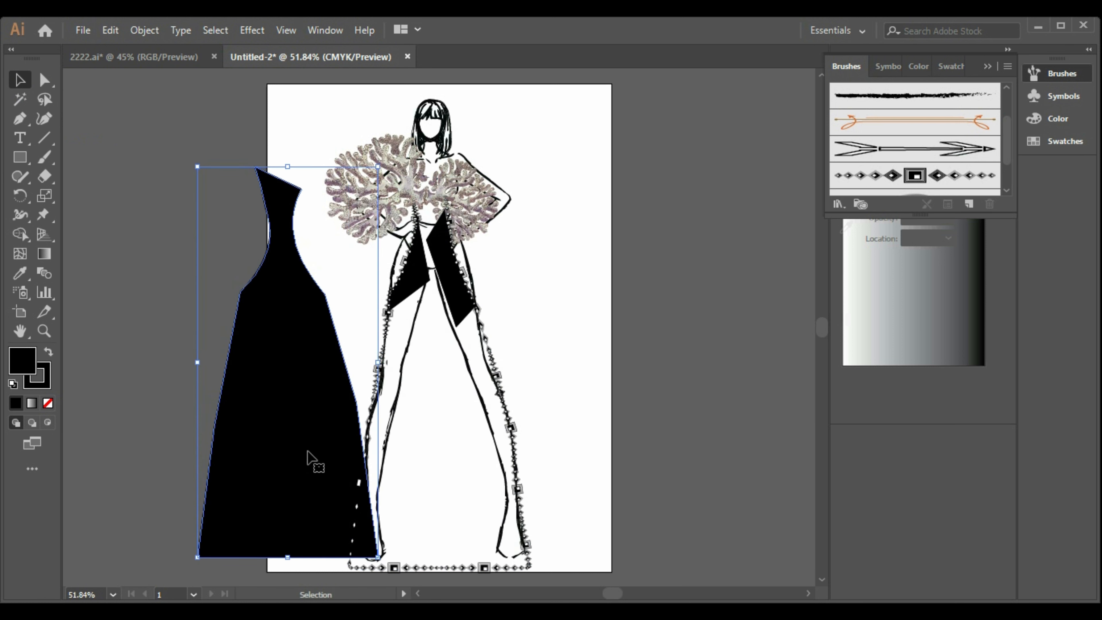
pyautogui.click(44, 176)
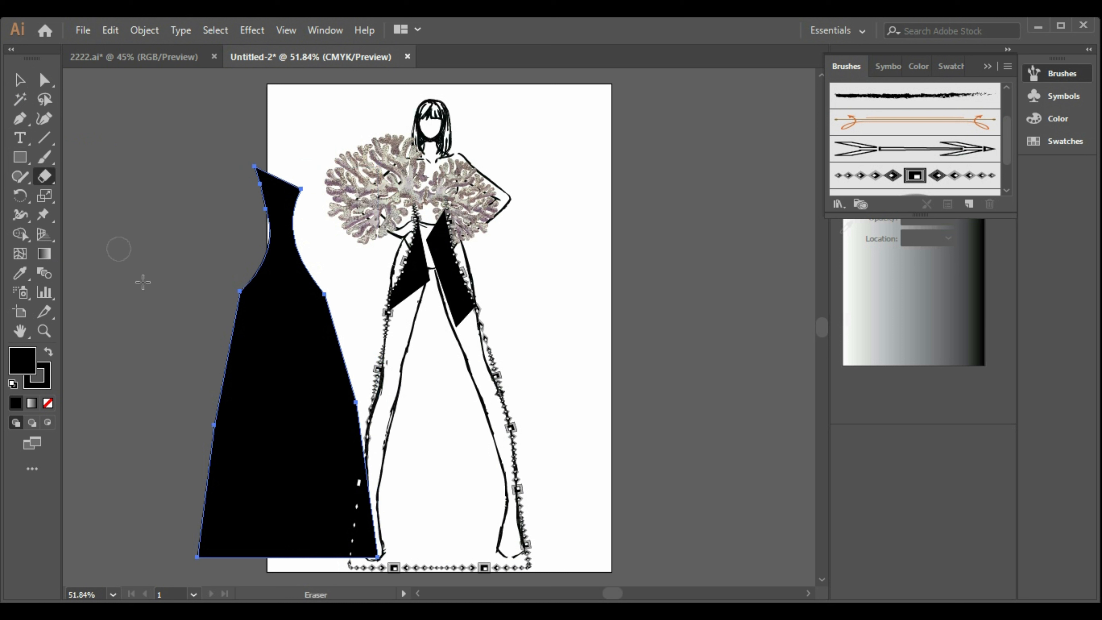
pyautogui.moveTo(235, 369); pyautogui.dragTo(364, 371)
pyautogui.click(19, 79)
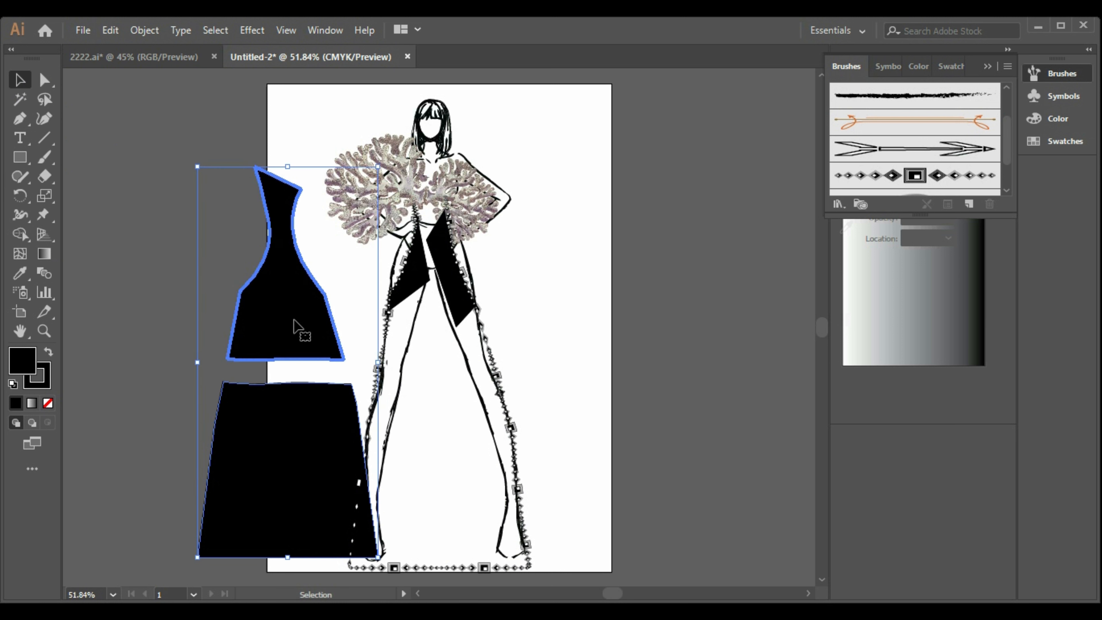
# - Move both dress pieces back onto the figure, align them with the diamond trim and deselect them
pyautogui.moveTo(302, 334); pyautogui.dragTo(451, 333)
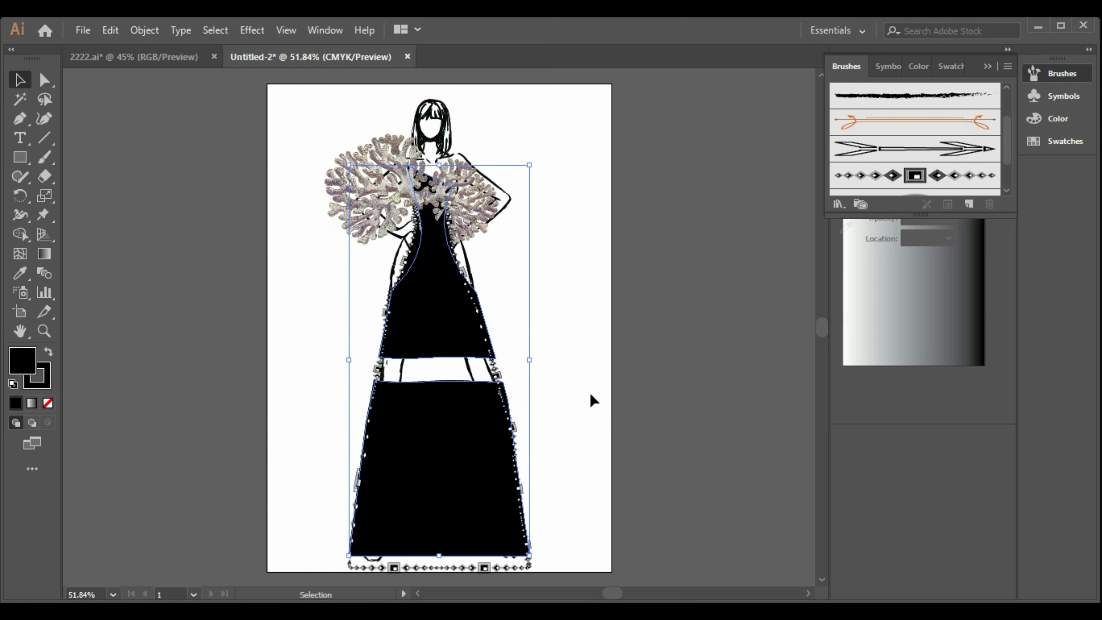
pyautogui.press('Left')
pyautogui.press('Left')
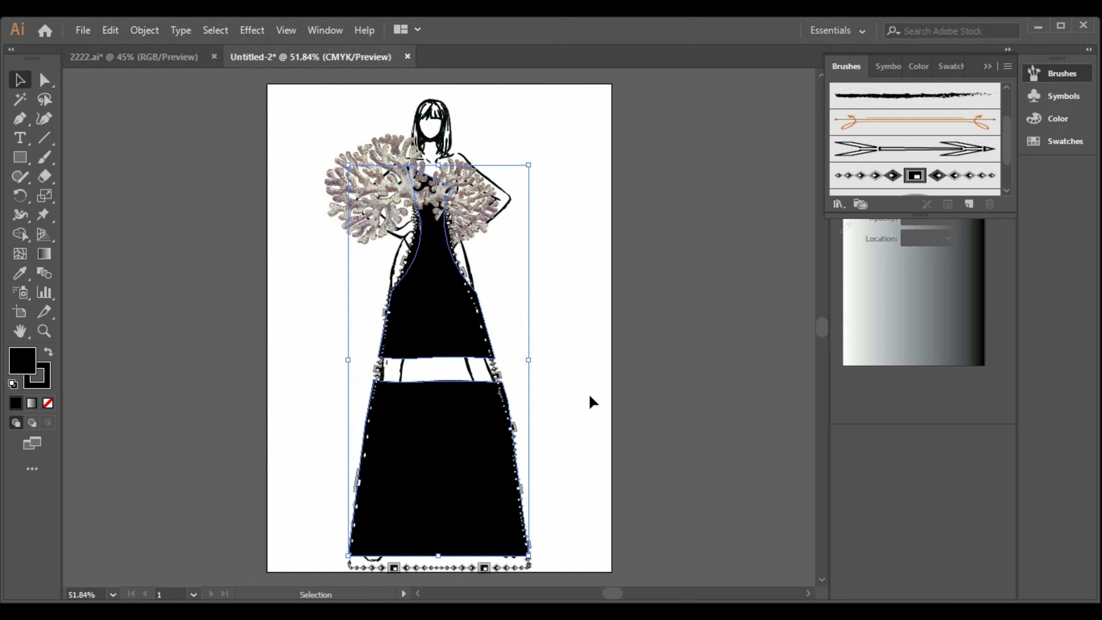
pyautogui.moveTo(436, 334); pyautogui.dragTo(437, 345)
pyautogui.click(598, 406)
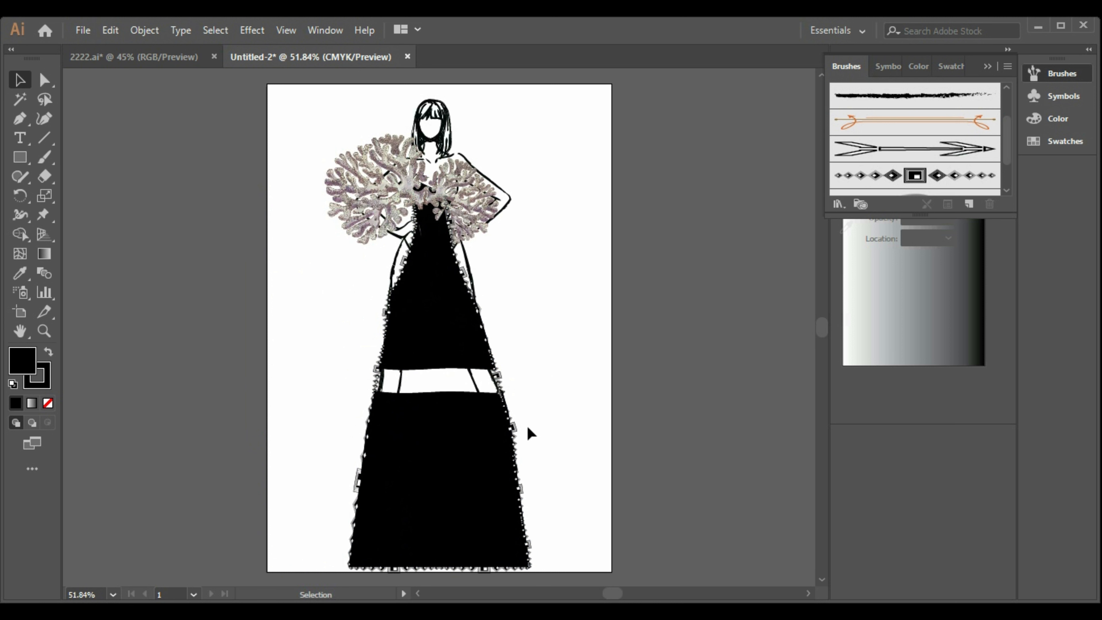
# - Move the cut-off lower skirt piece off the artboard and deselect it
pyautogui.click(463, 460)
pyautogui.moveTo(463, 460); pyautogui.dragTo(201, 423)
pyautogui.click(603, 434)
# - Move the right-hand half of the floor-level hem trim up onto the short dress's hem and deselect it
pyautogui.click(448, 568)
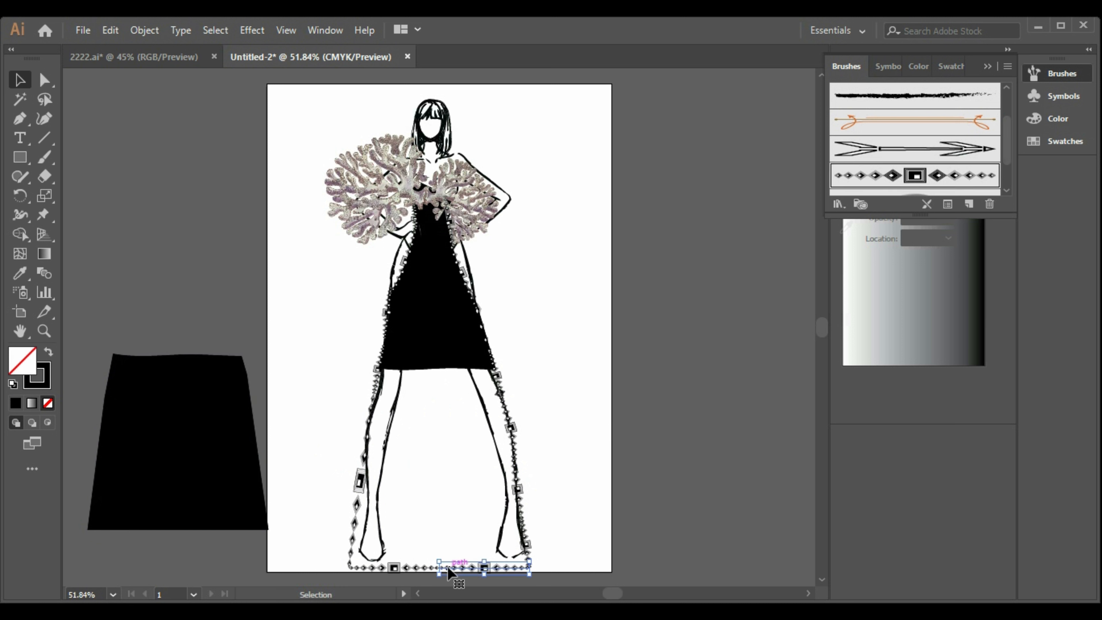
pyautogui.moveTo(448, 569)
pyautogui.mouseDown()
pyautogui.moveTo(460, 572)
pyautogui.moveTo(457, 401)
pyautogui.moveTo(512, 357)
pyautogui.moveTo(437, 371)
pyautogui.mouseUp()
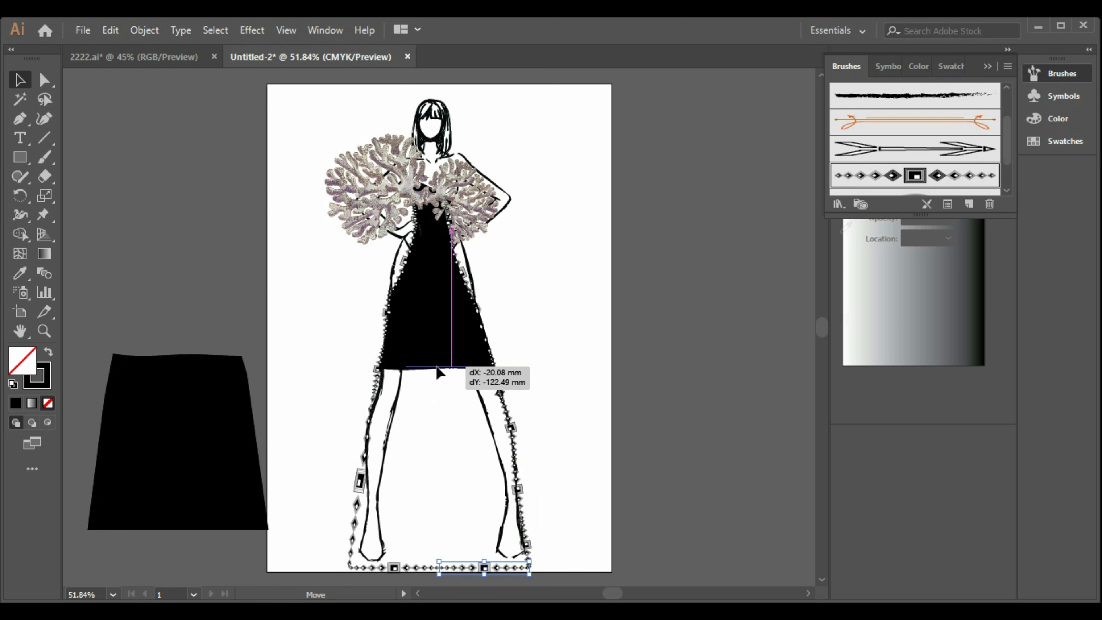
pyautogui.click(571, 404)
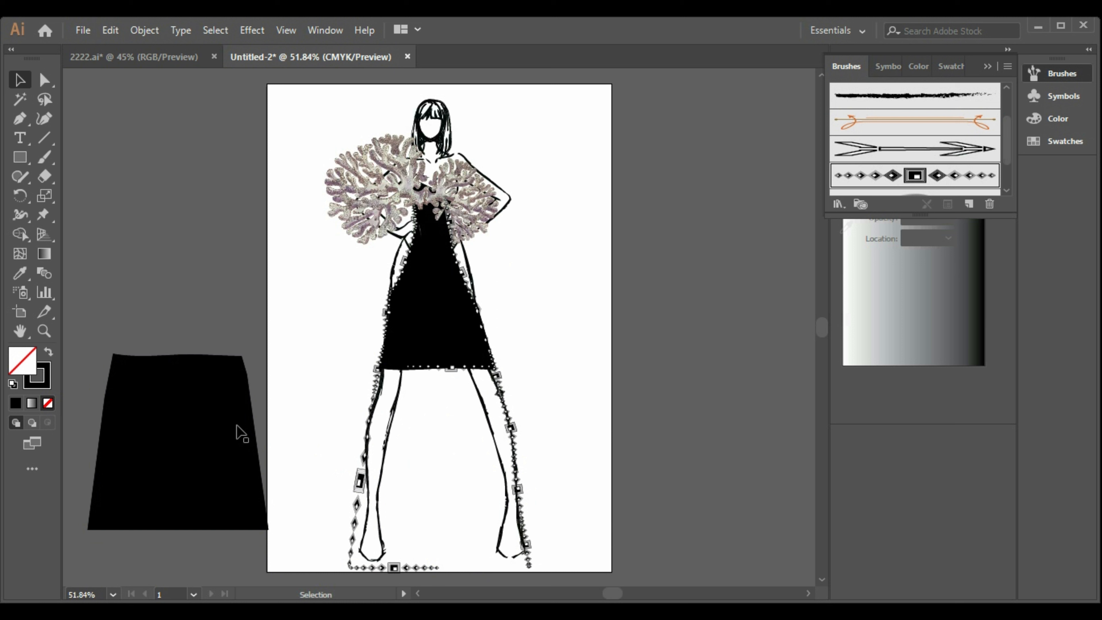
# - Shift the cut-off skirt piece upward and delete the leftover diamond trim beside the right-hand leg and along the floor
pyautogui.moveTo(228, 418); pyautogui.dragTo(263, 299)
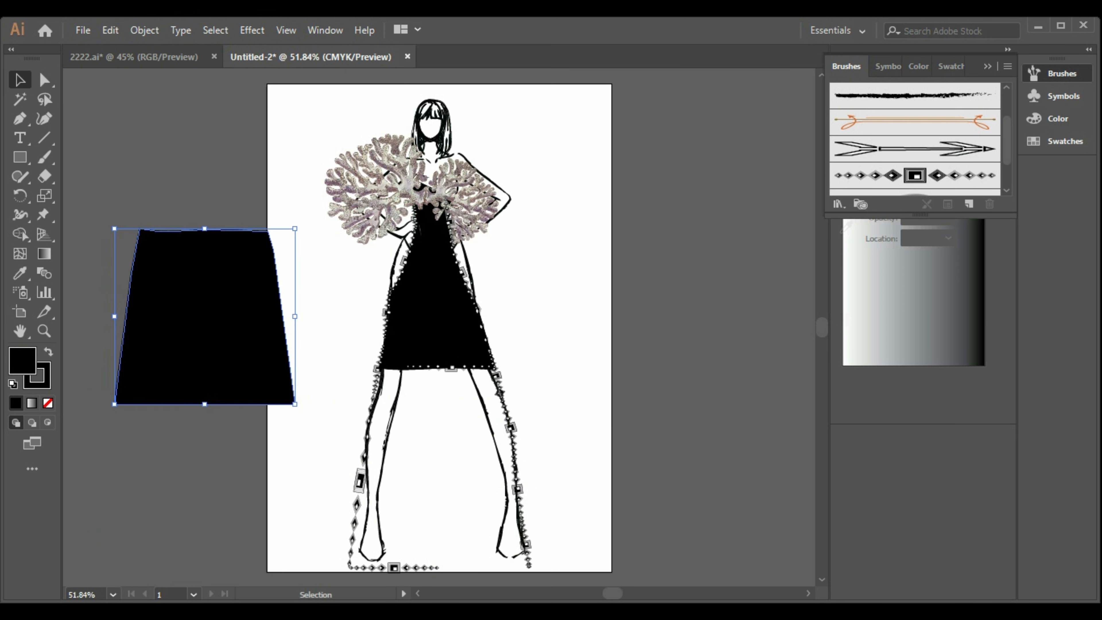
pyautogui.click(511, 453)
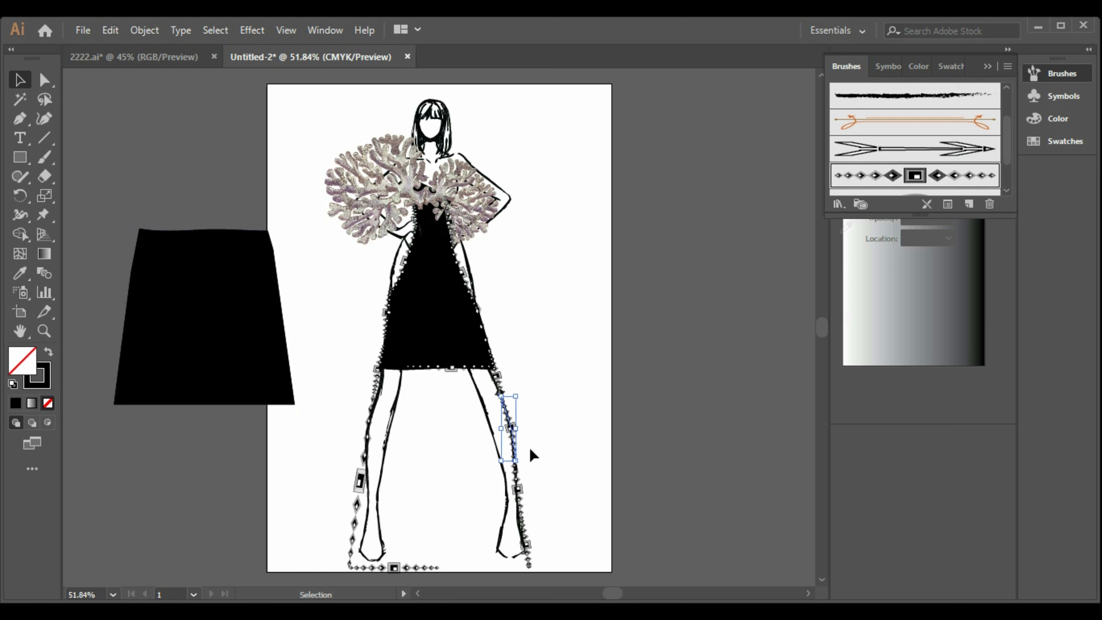
pyautogui.press('Delete')
pyautogui.click(525, 524)
pyautogui.press('Delete')
pyautogui.click(520, 507)
pyautogui.press('Delete')
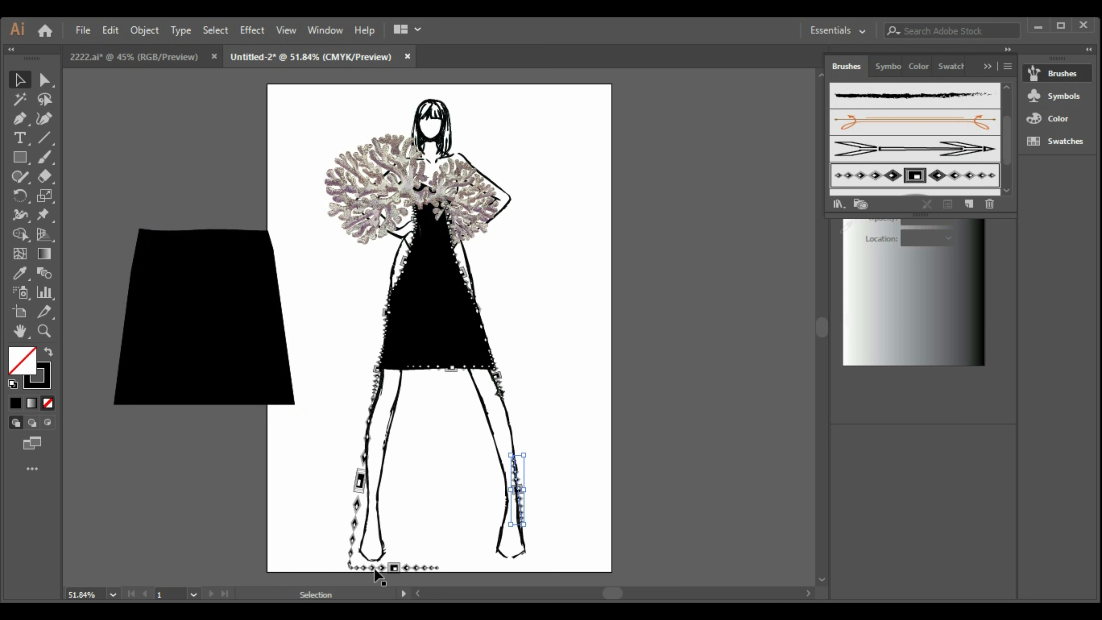
pyautogui.click(374, 567)
pyautogui.press('Delete')
# - Move the left-hand leg trim, knee-level side trims and hem trim clear of the figure, and delete the short black dress
pyautogui.moveTo(357, 505); pyautogui.dragTo(193, 515)
pyautogui.moveTo(374, 385); pyautogui.dragTo(313, 369)
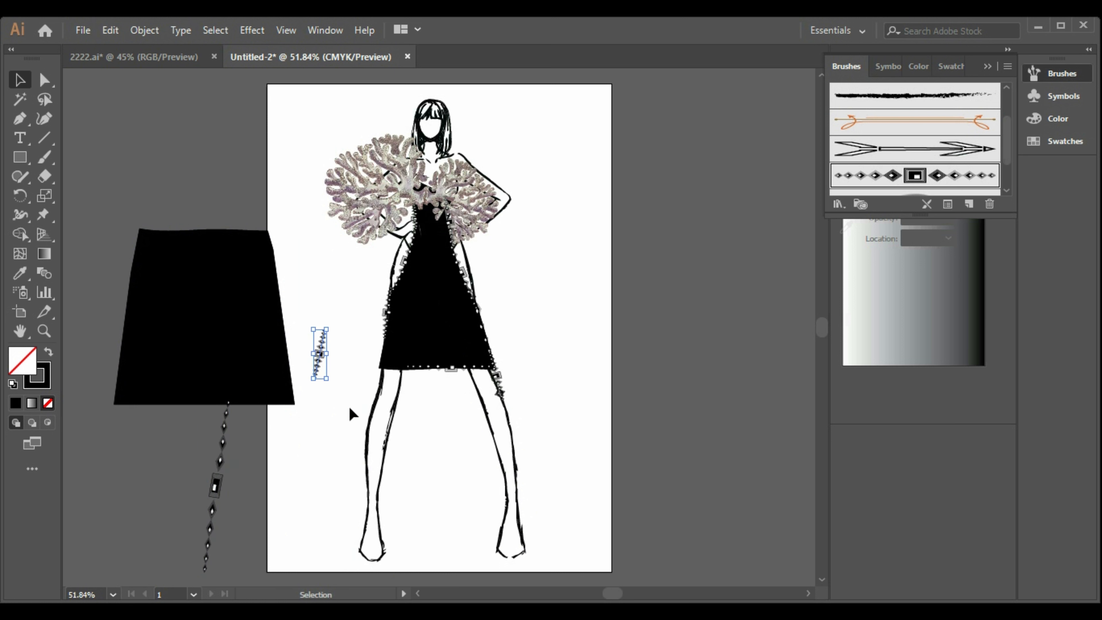
pyautogui.click(468, 459)
pyautogui.moveTo(462, 368); pyautogui.dragTo(587, 345)
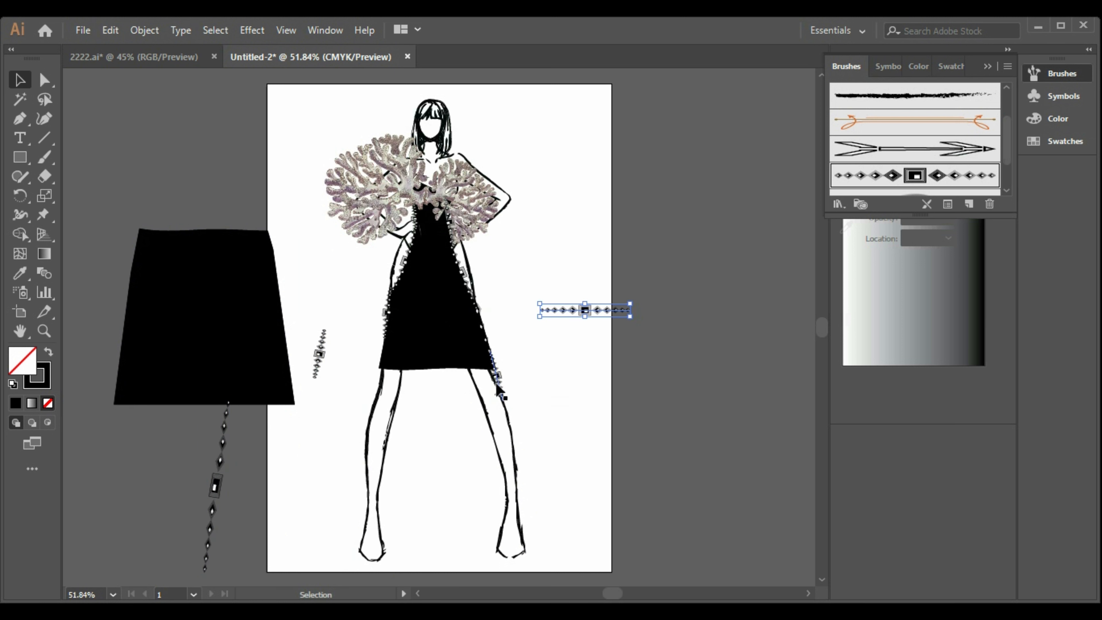
pyautogui.moveTo(497, 382); pyautogui.dragTo(571, 362)
pyautogui.moveTo(447, 360); pyautogui.dragTo(633, 494)
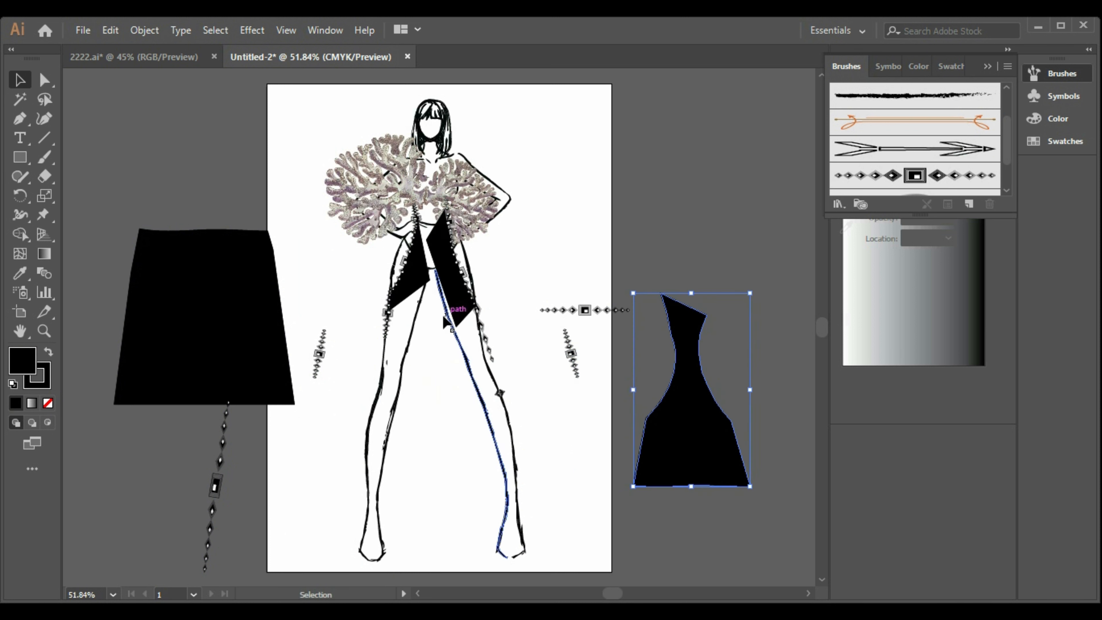
pyautogui.press('Delete')
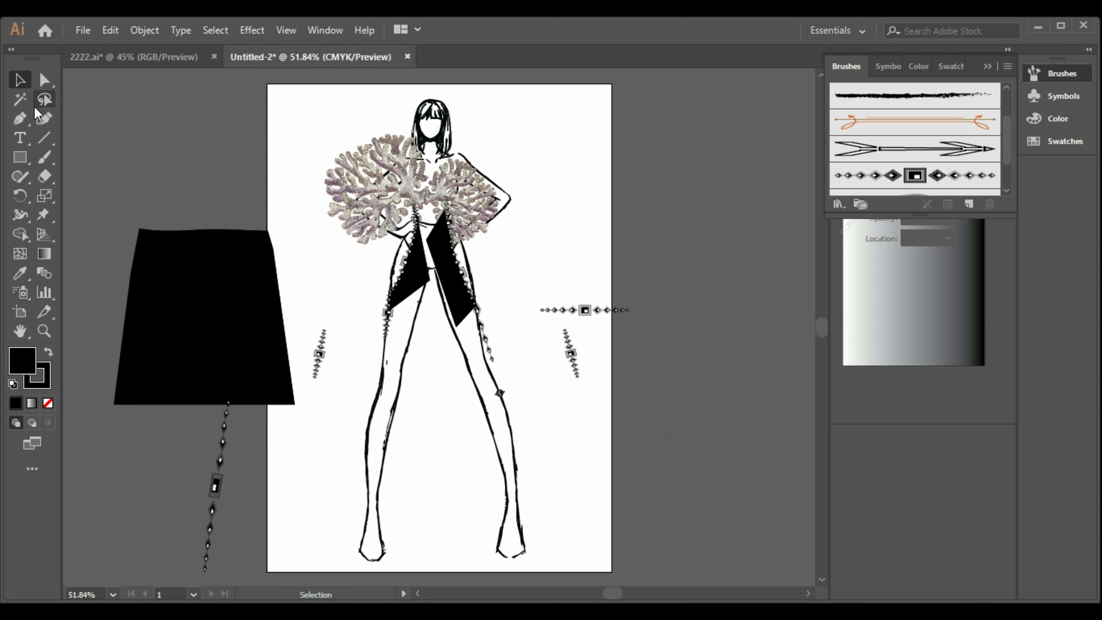
# - Draw a closed black Pen triangle over the chest pointing down to the waist, its left edge about 37 mm long
pyautogui.press('p')
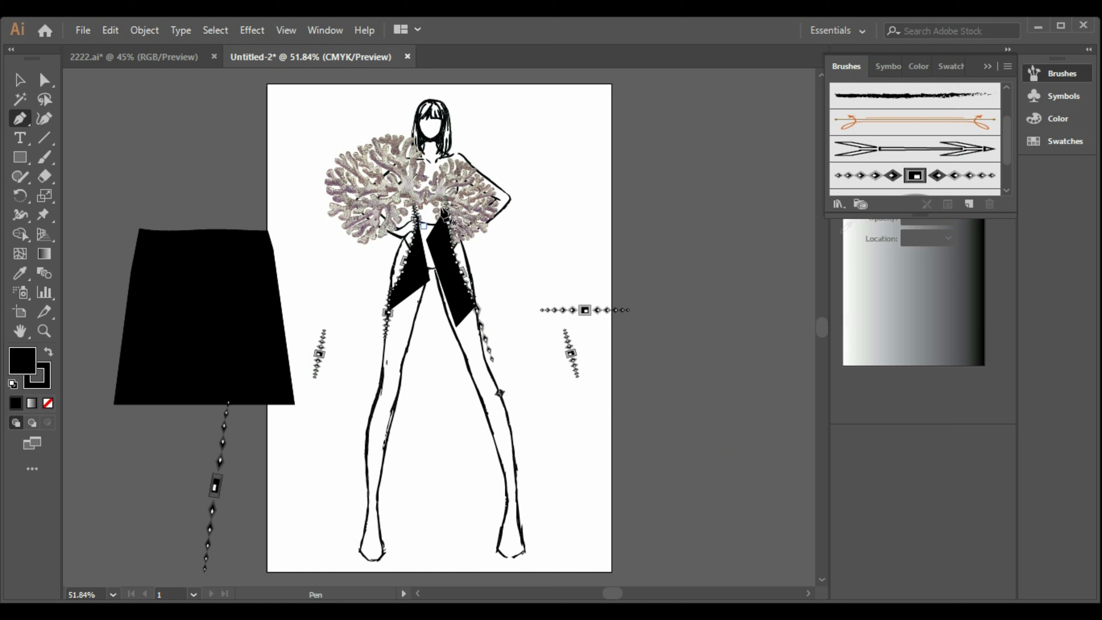
pyautogui.click(400, 171)
pyautogui.click(456, 185)
pyautogui.click(425, 225)
pyautogui.click(401, 172)
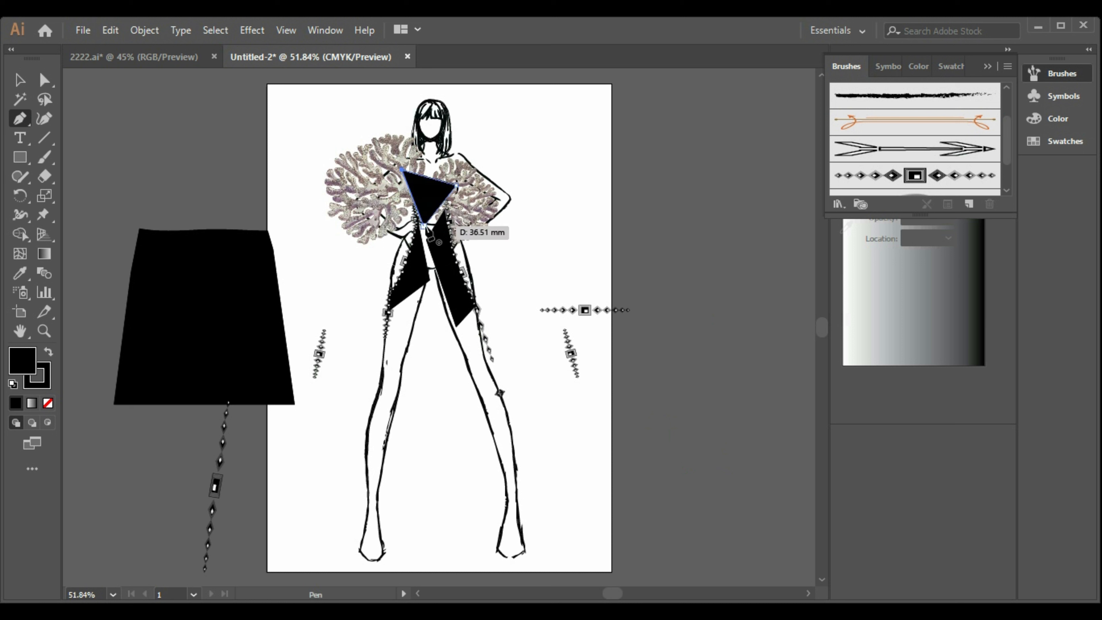
pyautogui.press('v')
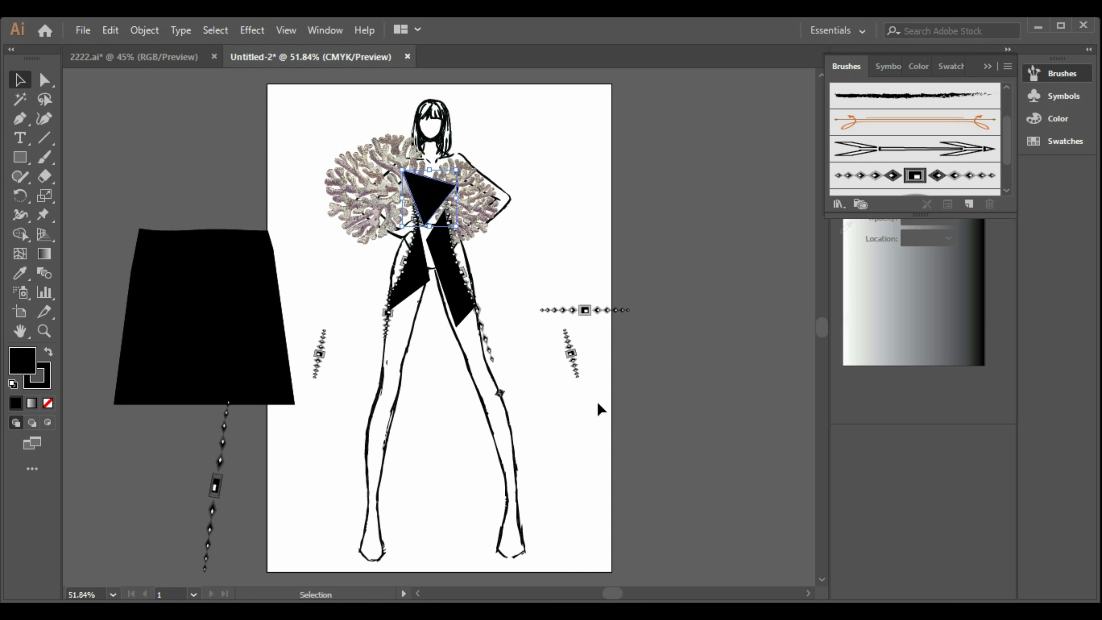
# - Apply the diamond brush to the chest triangle, send it to the back behind the coral sleeves and deselect it
pyautogui.click(843, 184)
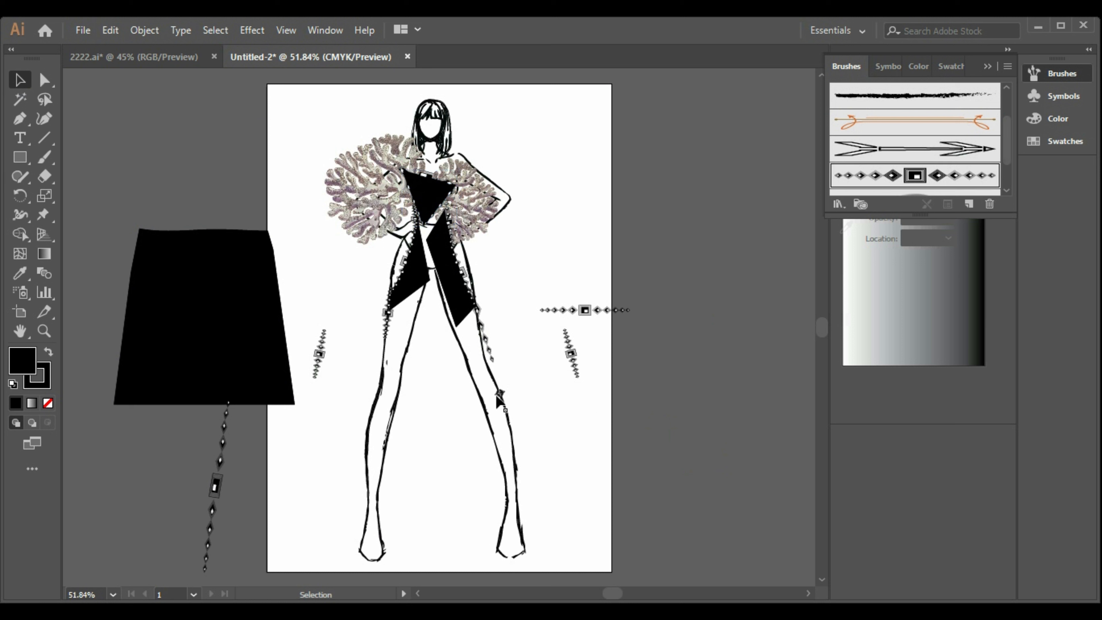
pyautogui.rightClick(418, 187)
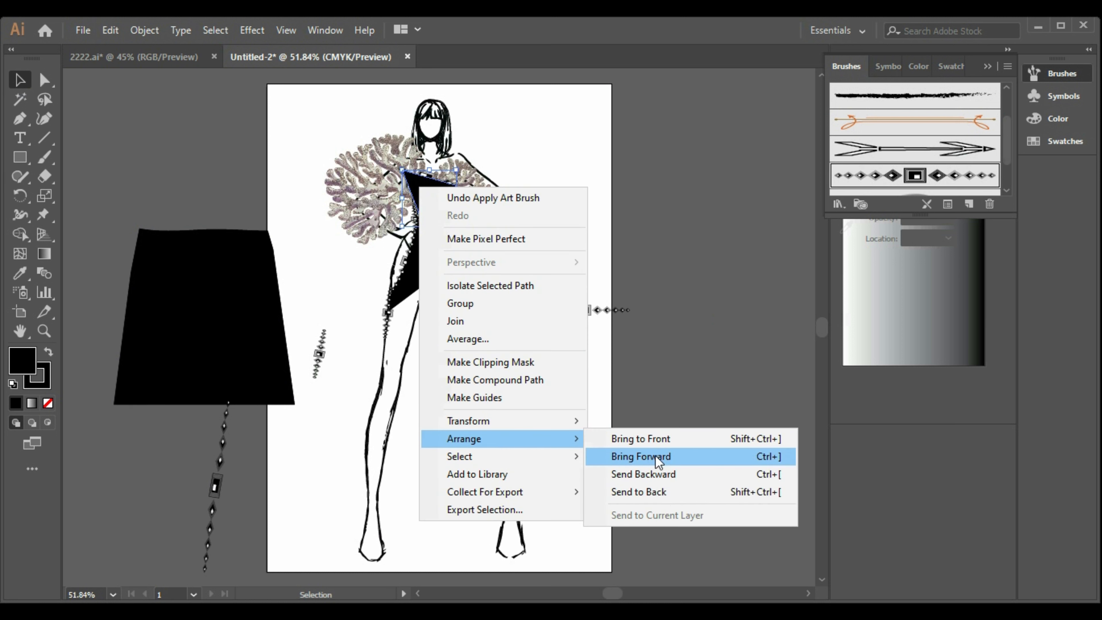
pyautogui.click(651, 495)
pyautogui.click(564, 434)
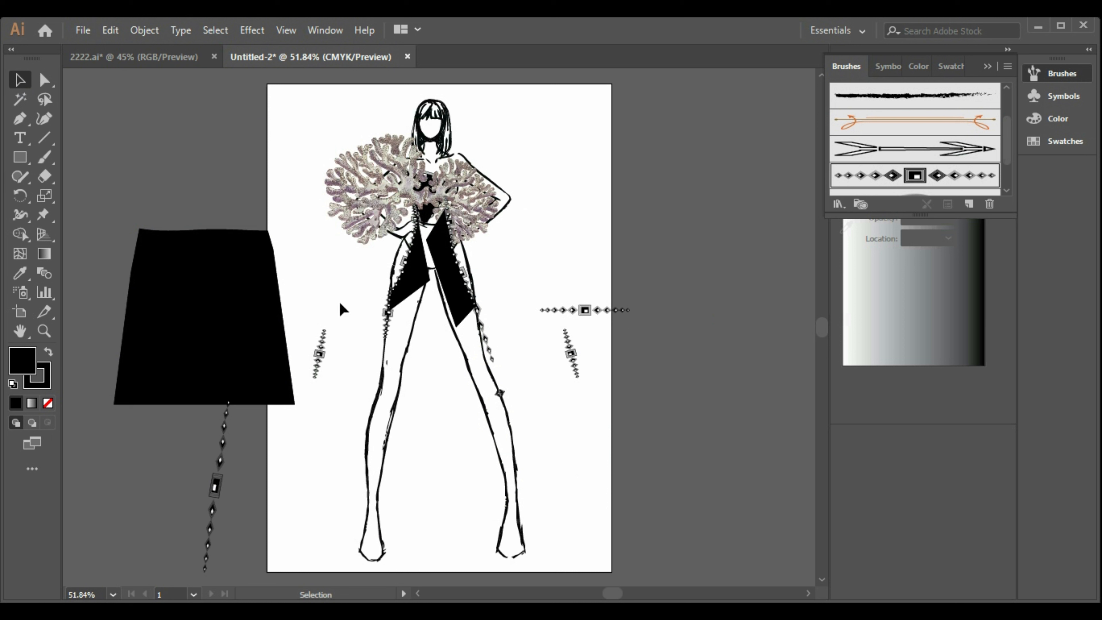
# - Draw a closed four-sided black Pen panel over the centre of the hips, its lower-right edge about 44 mm, and apply the diamond brush
pyautogui.click(20, 118)
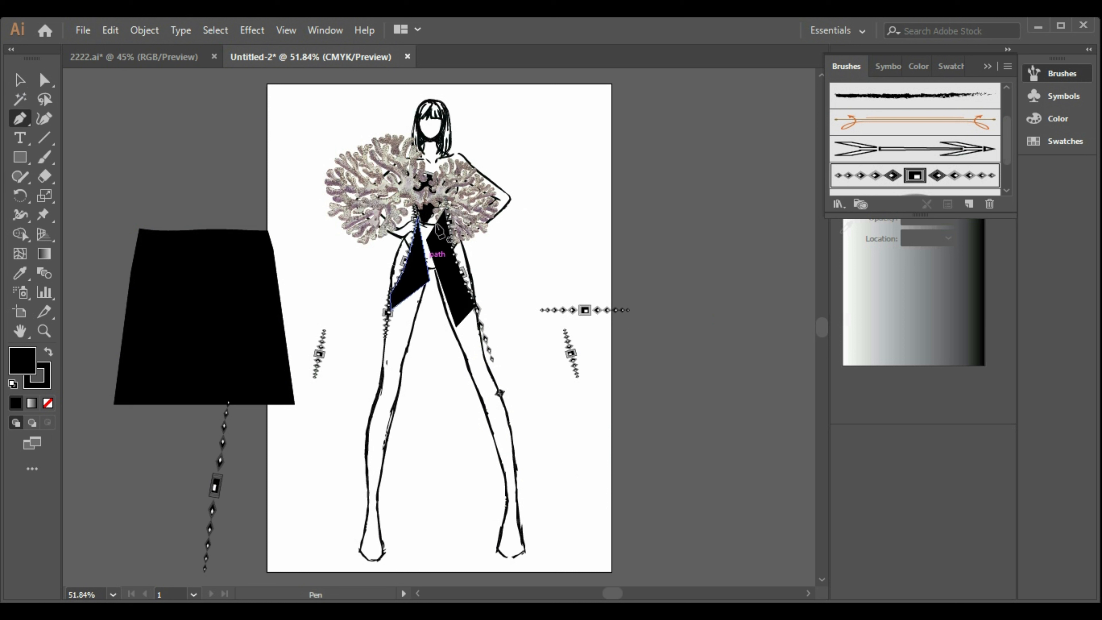
pyautogui.click(417, 216)
pyautogui.click(449, 270)
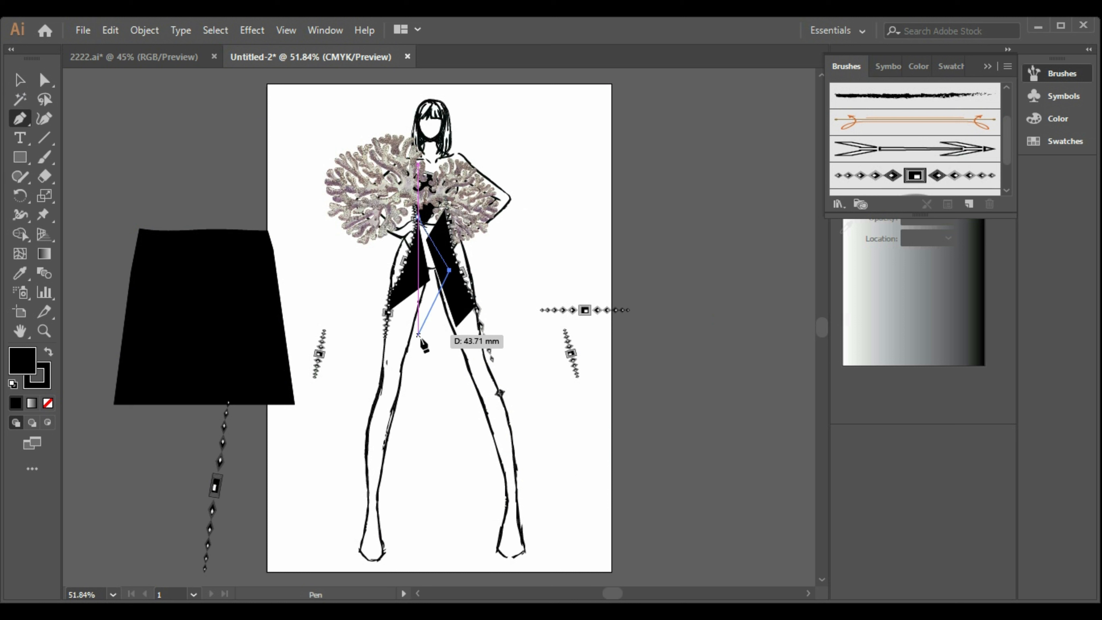
pyautogui.click(417, 341)
pyautogui.click(404, 275)
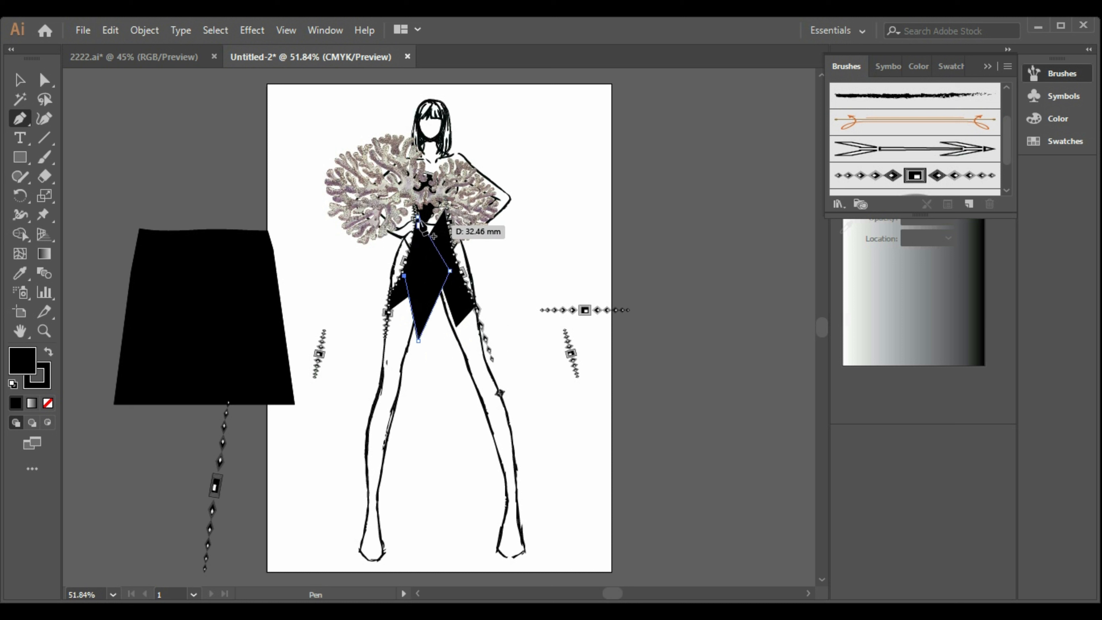
pyautogui.click(417, 216)
pyautogui.click(867, 176)
pyautogui.click(584, 442)
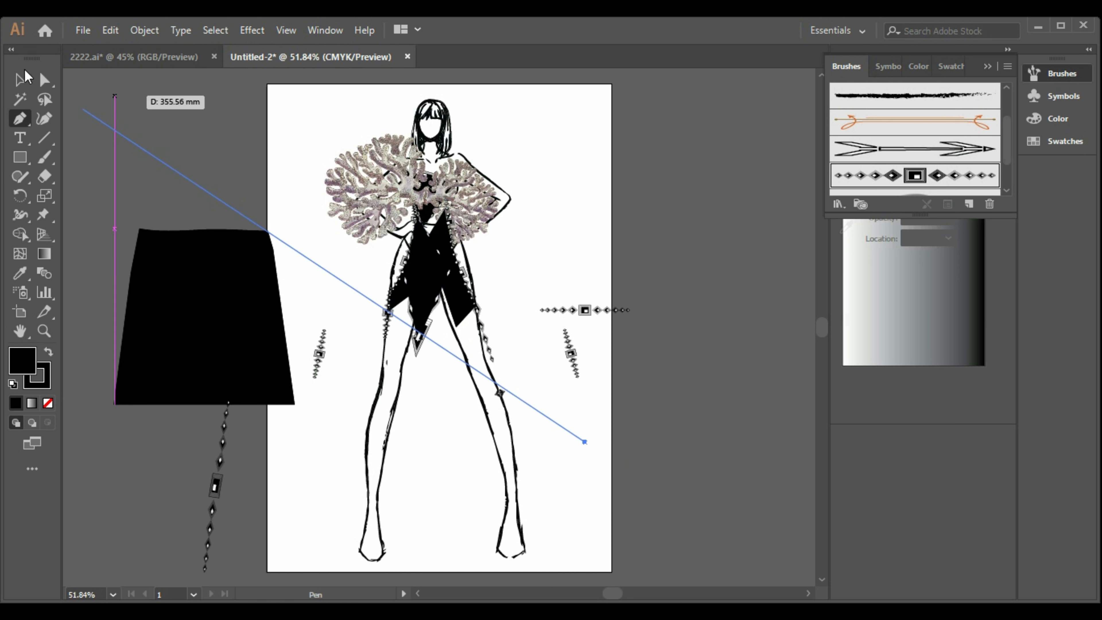
# - Delete the spare diamond trims beside the legs, the cut-off black skirt piece and the trim below it
pyautogui.click(20, 80)
pyautogui.moveTo(538, 273); pyautogui.dragTo(609, 376)
pyautogui.press('Delete')
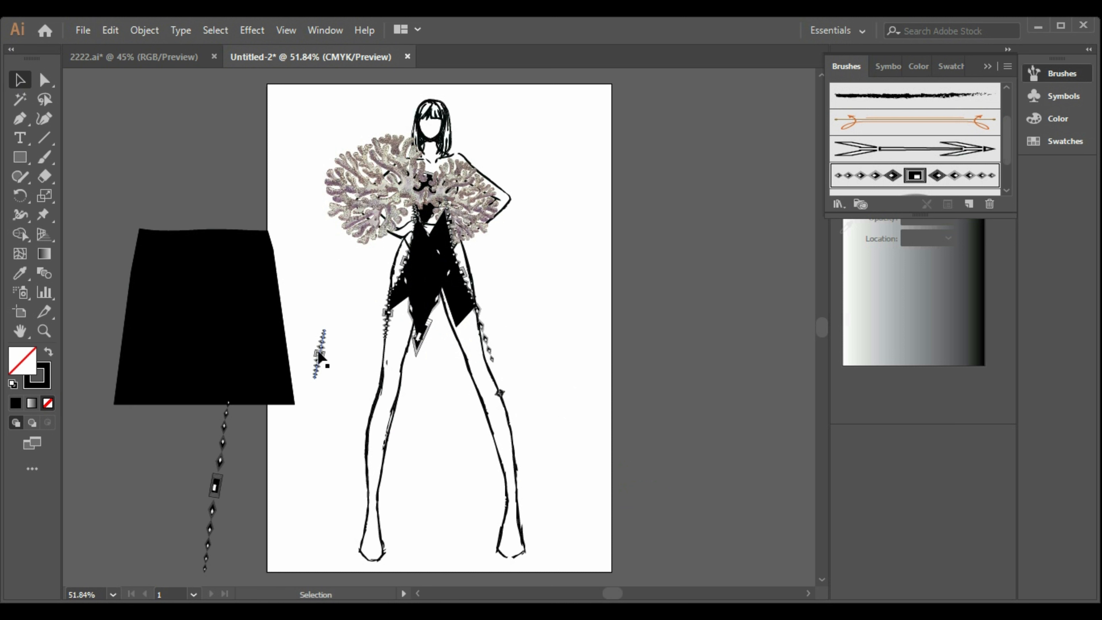
pyautogui.click(234, 345)
pyautogui.press('Delete')
pyautogui.click(225, 440)
pyautogui.press('Delete')
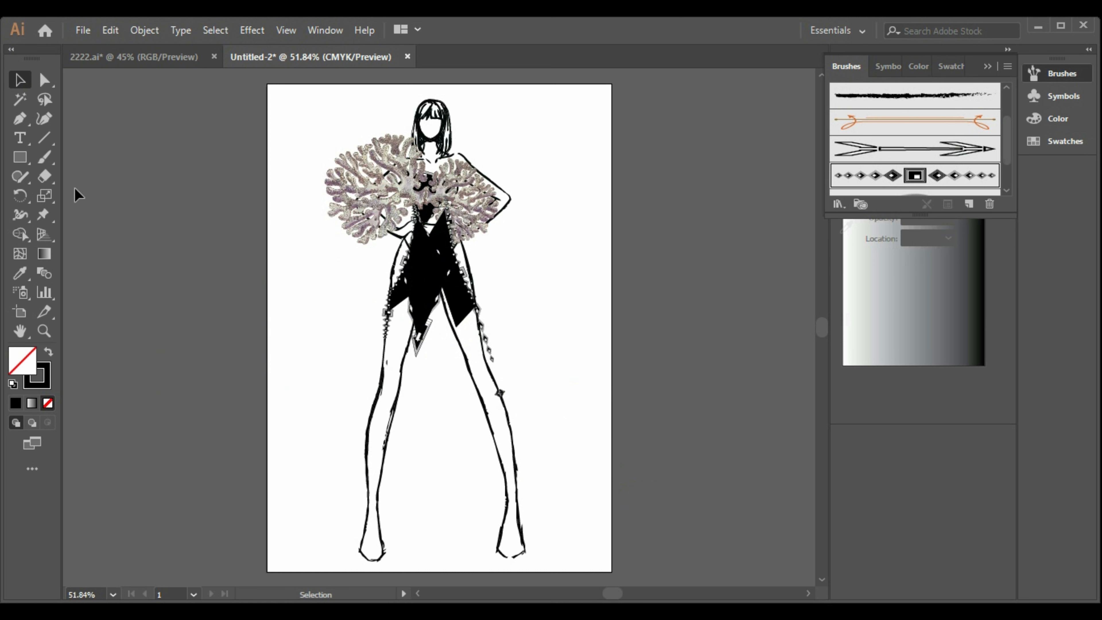
# - Draw a Pen triangle flaring out from the right-hand hem, lower edge about 31 mm, with the diamond brush and a black fill
pyautogui.click(19, 118)
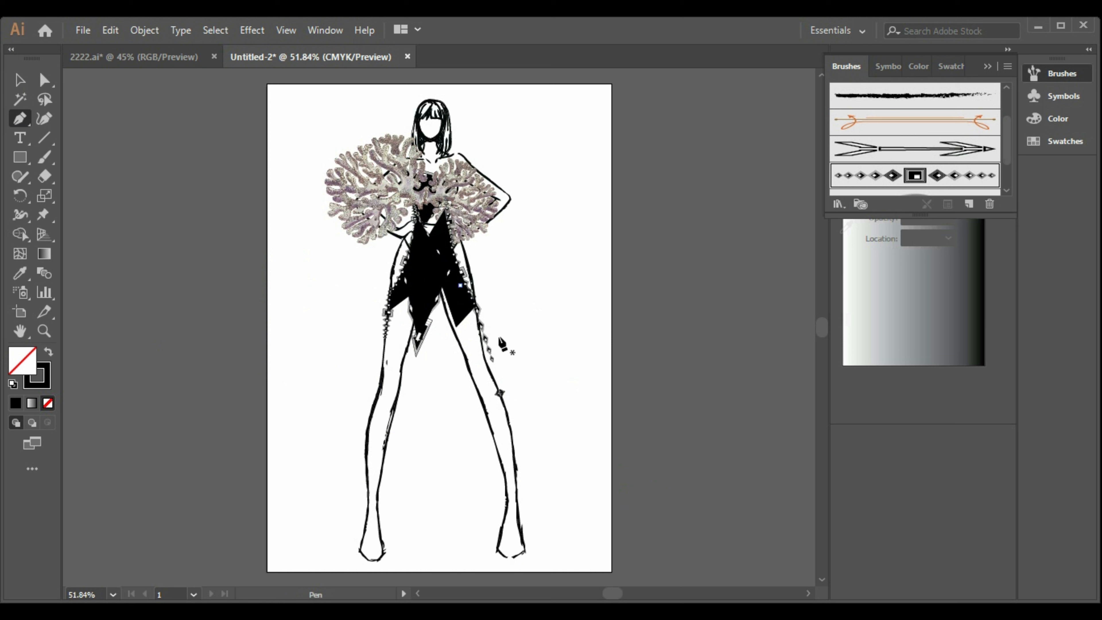
pyautogui.moveTo(501, 340); pyautogui.dragTo(461, 322)
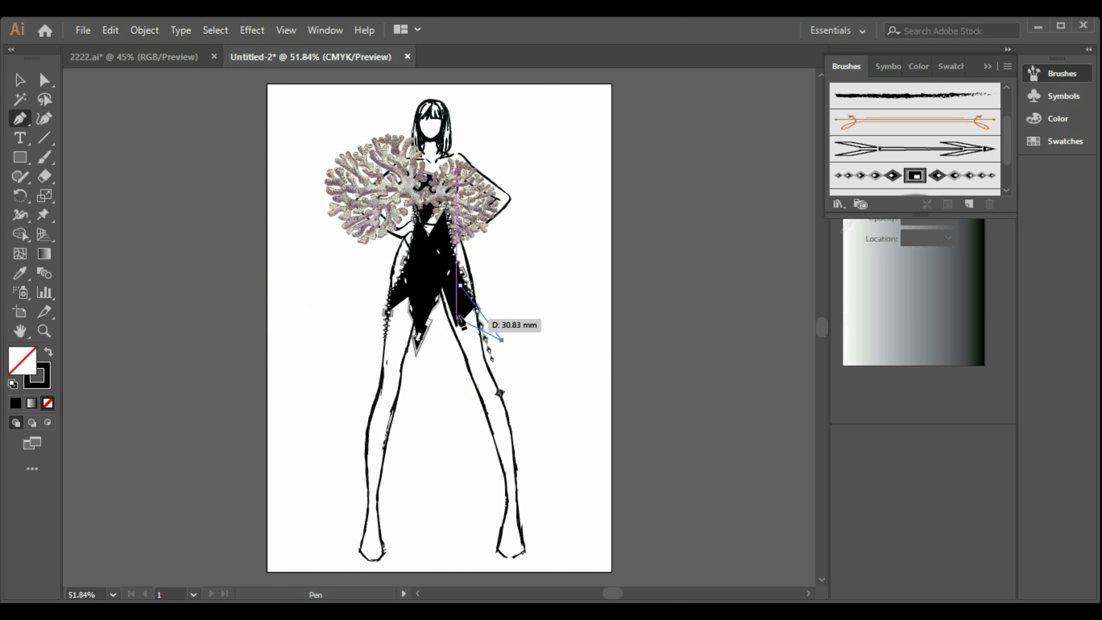
pyautogui.click(455, 314)
pyautogui.click(460, 284)
pyautogui.click(840, 178)
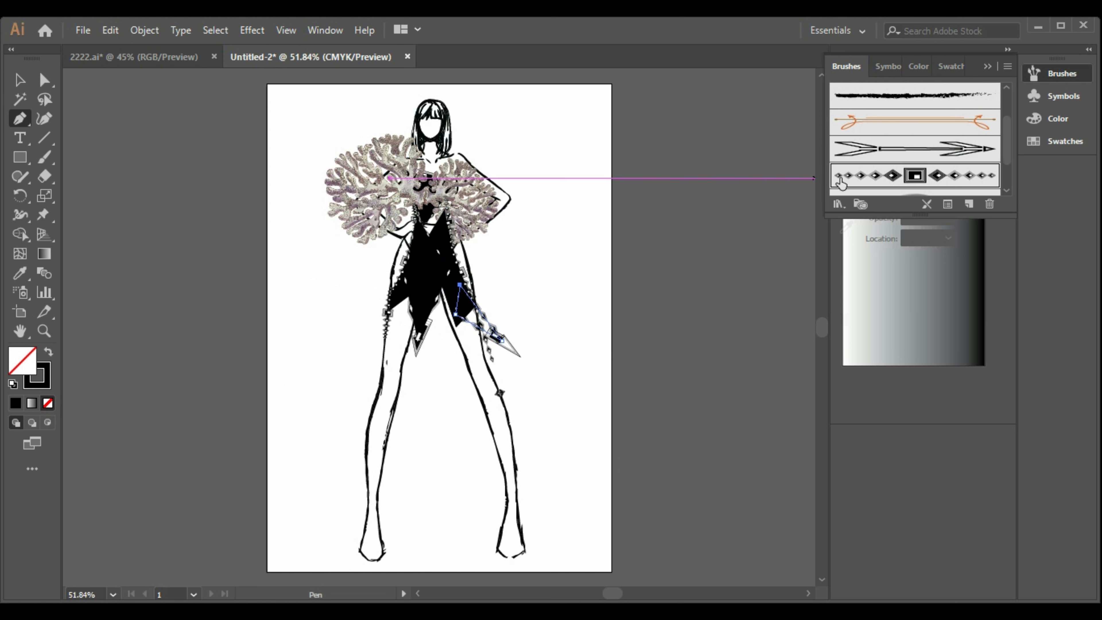
pyautogui.click(15, 403)
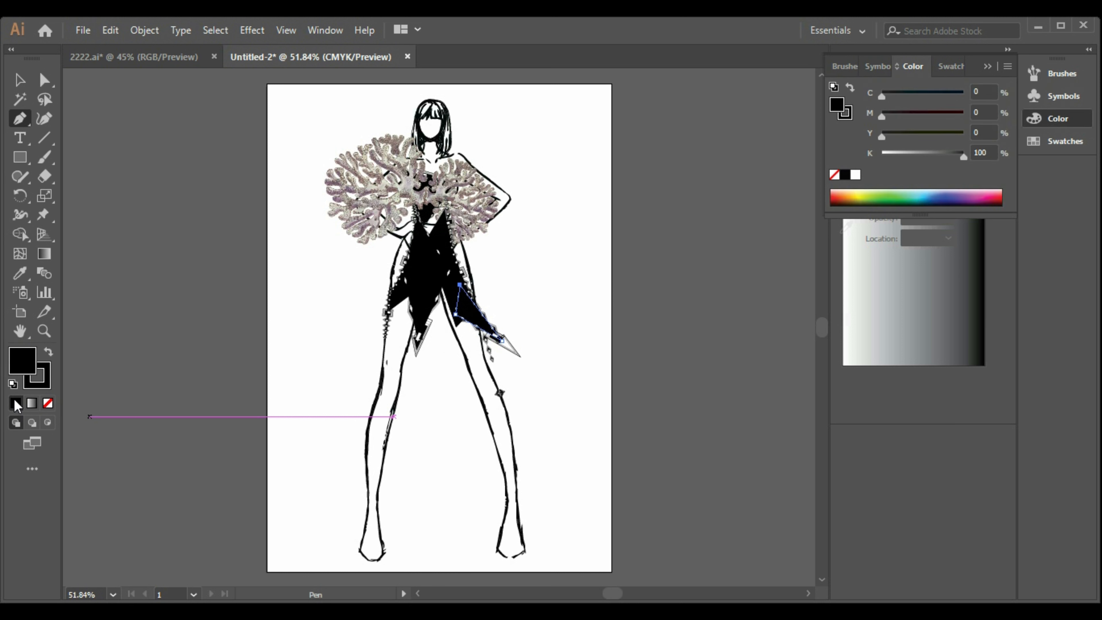
pyautogui.press('v')
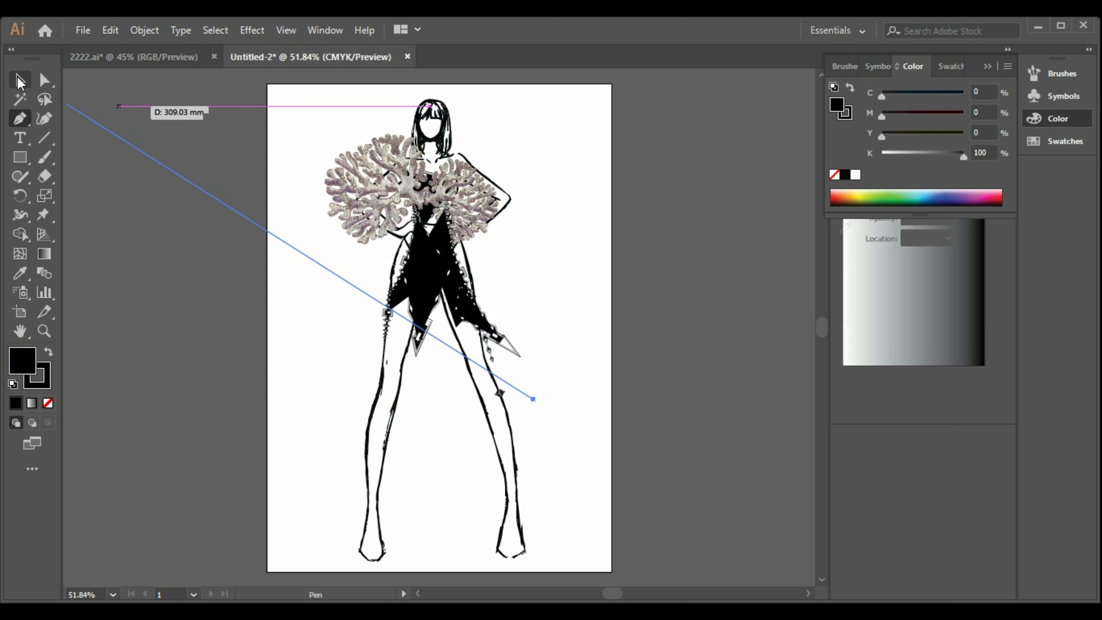
# - Delete the small diamond ornament at the right-hand knee and leave the artwork deselected
pyautogui.click(500, 393)
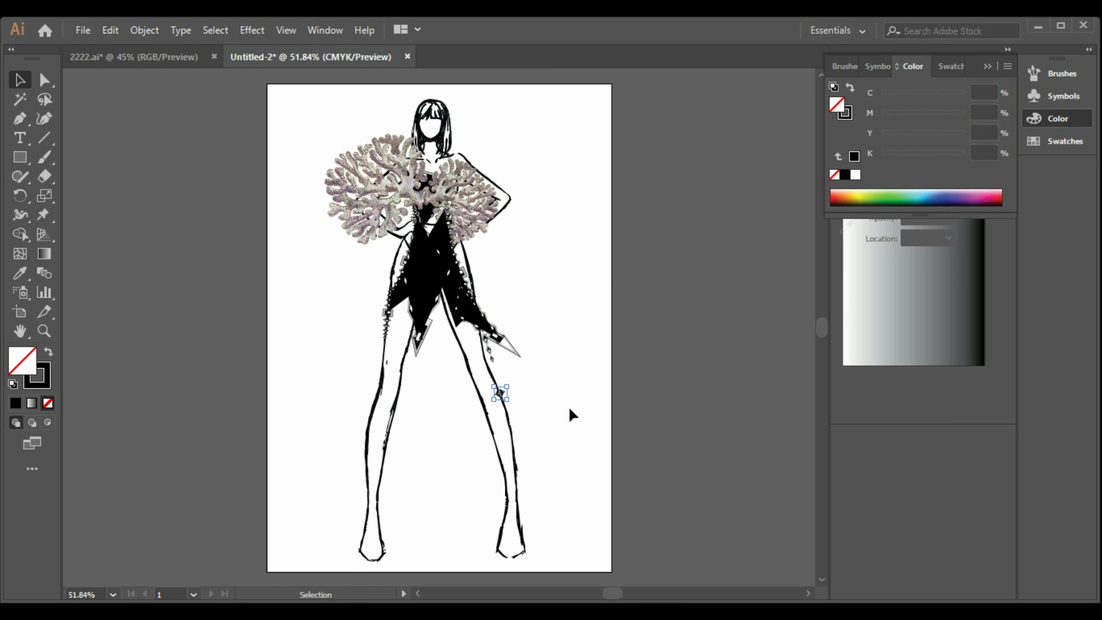
pyautogui.click(511, 347)
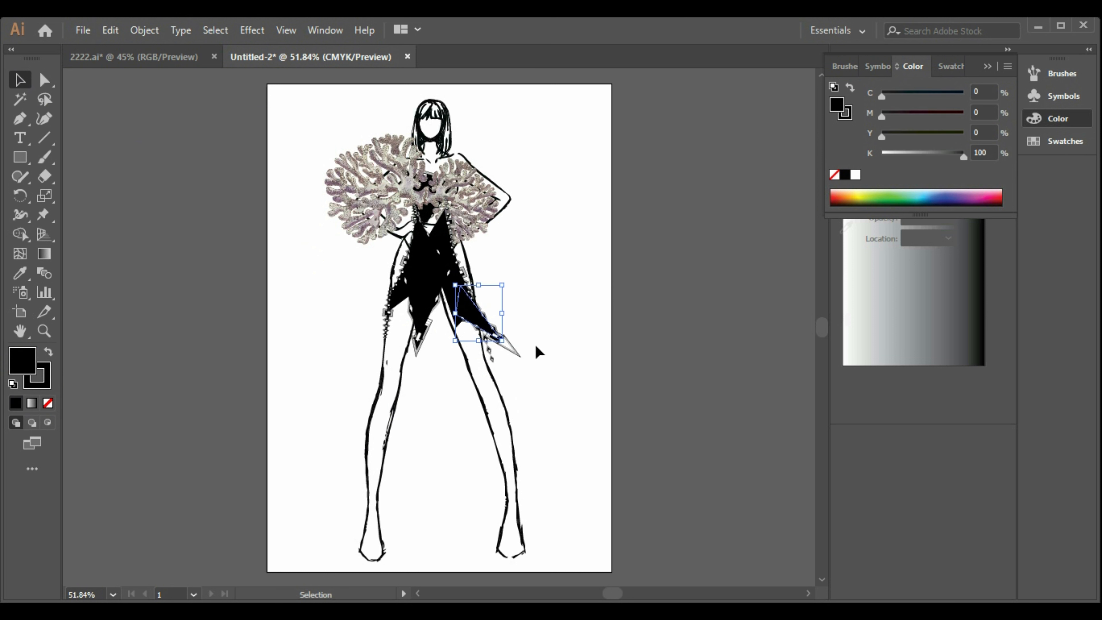
pyautogui.click(319, 295)
# - Draw a small closed black Pen triangle at the left-hand hem, lower edge about 13 mm, and apply the diamond brush
pyautogui.click(19, 122)
pyautogui.click(415, 159)
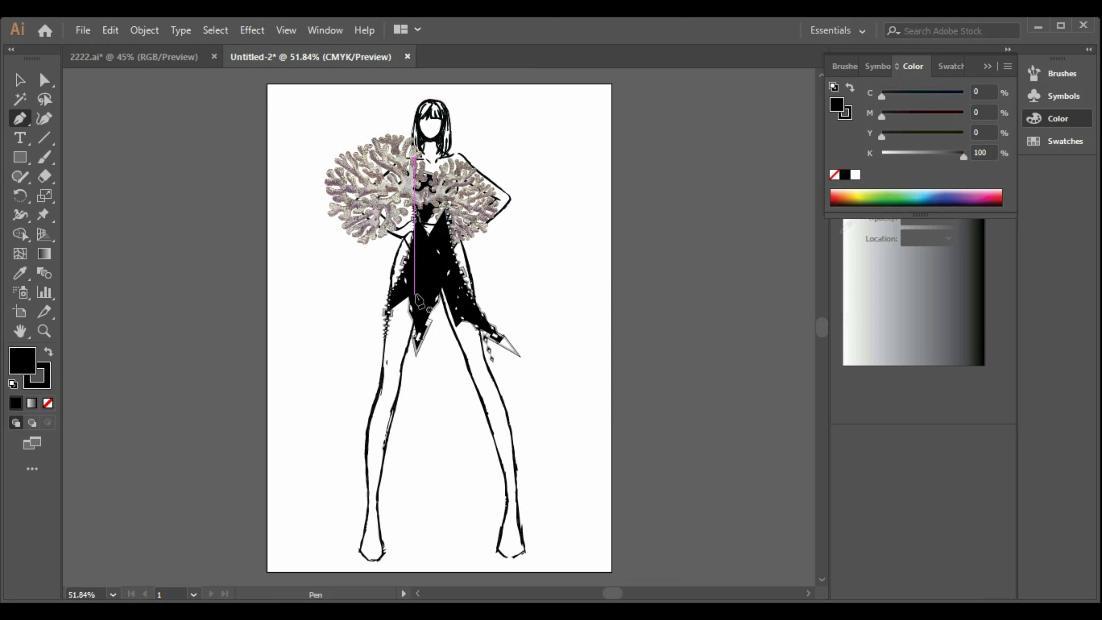
pyautogui.click(399, 315)
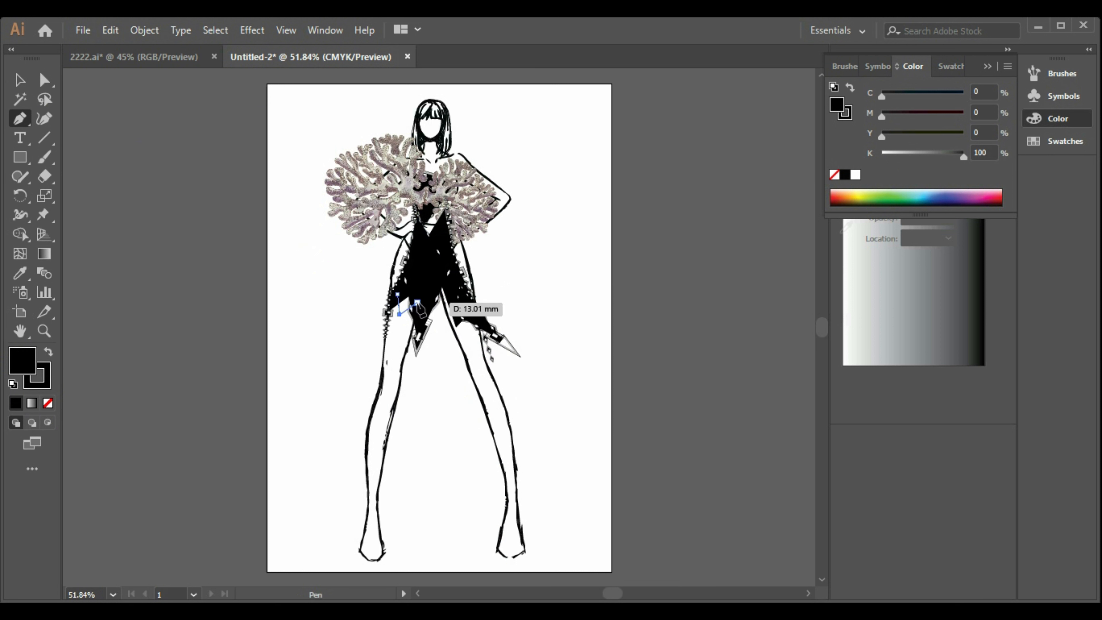
pyautogui.click(418, 303)
pyautogui.click(398, 294)
pyautogui.click(845, 68)
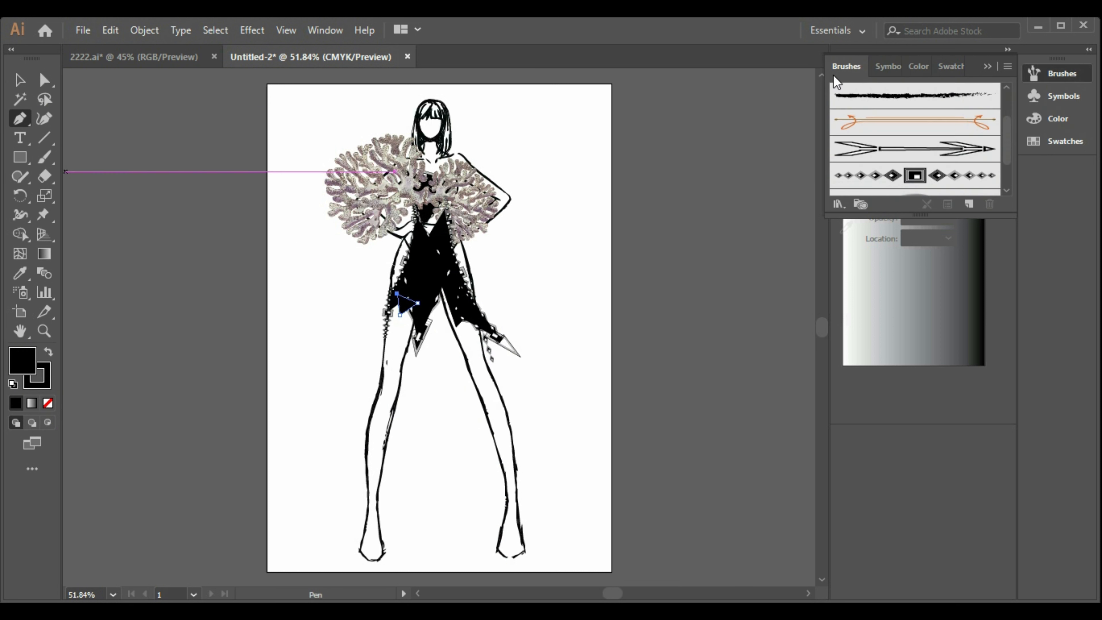
pyautogui.click(904, 176)
# - Stretch the small left-hand hem triangle slightly outward and downward, and deselect it
pyautogui.click(18, 82)
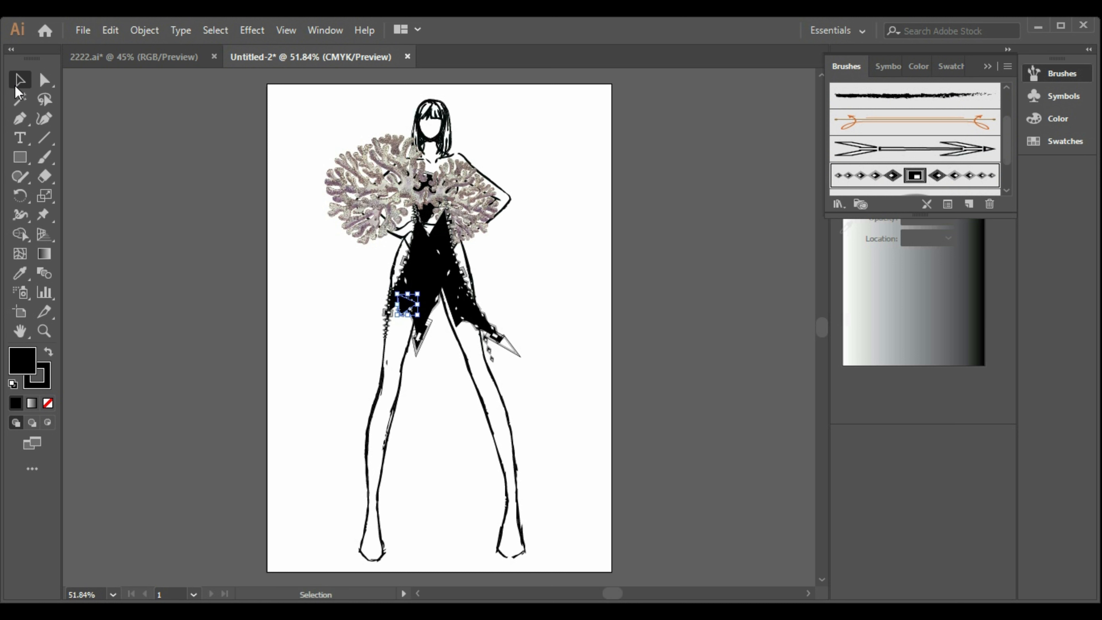
pyautogui.click(408, 308)
pyautogui.moveTo(397, 315); pyautogui.dragTo(394, 327)
pyautogui.click(648, 499)
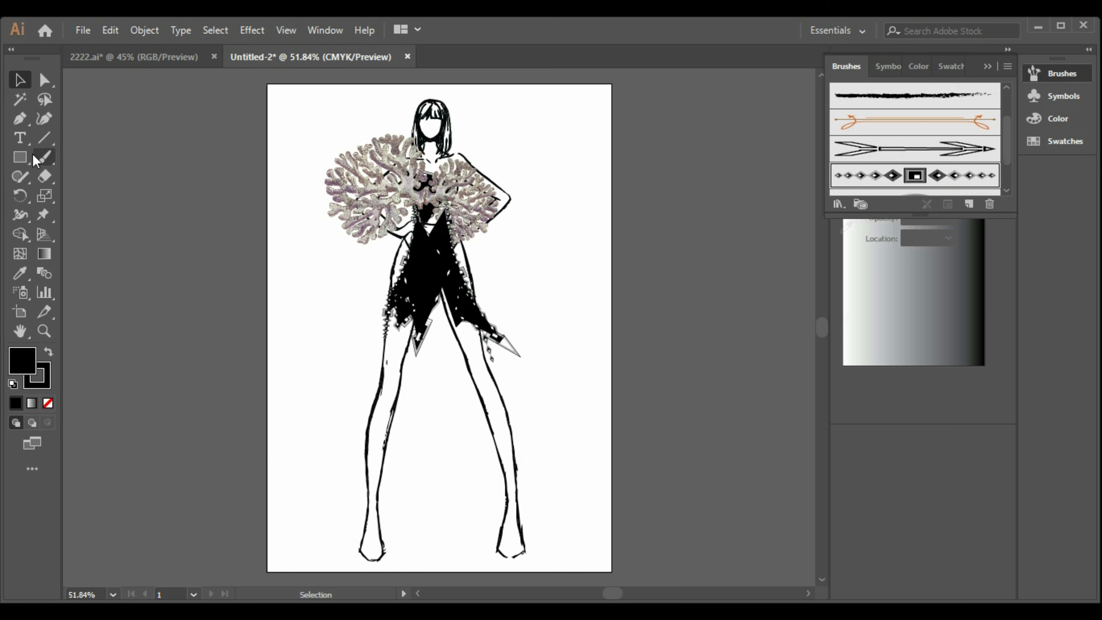
# - Draw a black diamond-brushed Pen triangle from the centre hem down to the right-hand inner thigh, its long edge about 53 mm
pyautogui.click(19, 118)
pyautogui.click(469, 370)
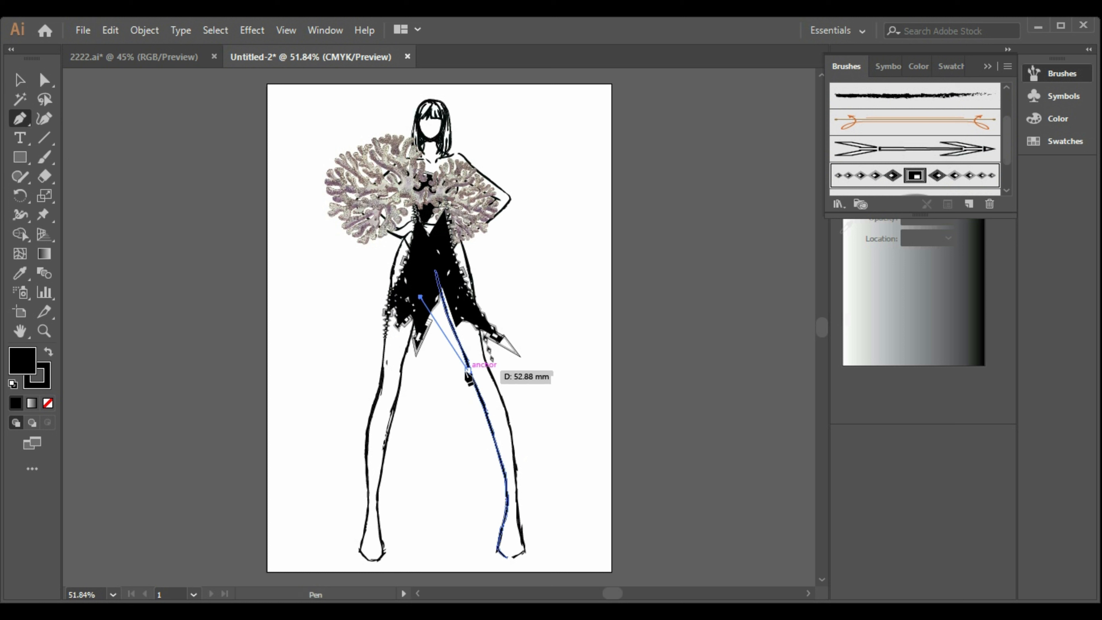
pyautogui.click(458, 301)
pyautogui.click(421, 298)
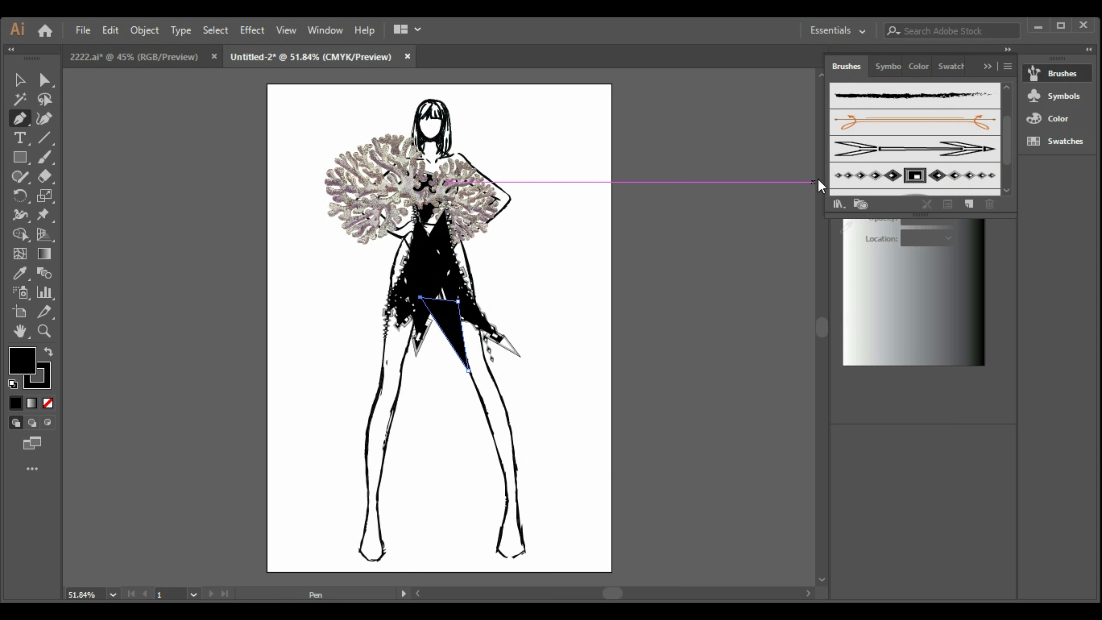
pyautogui.click(20, 80)
pyautogui.click(538, 577)
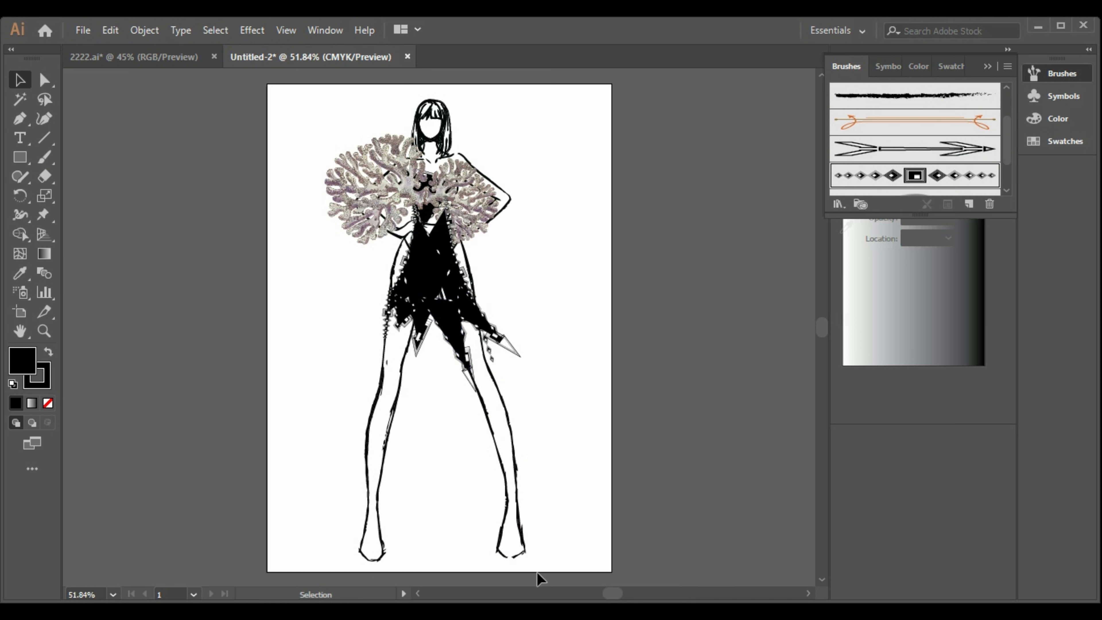
pyautogui.click(455, 249)
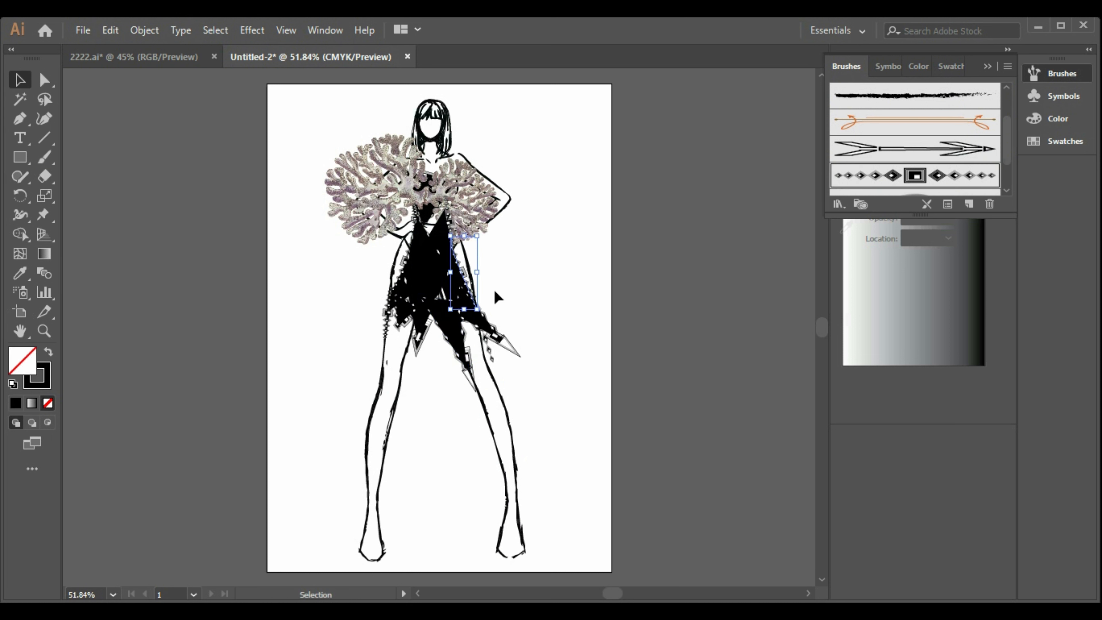
pyautogui.click(395, 306)
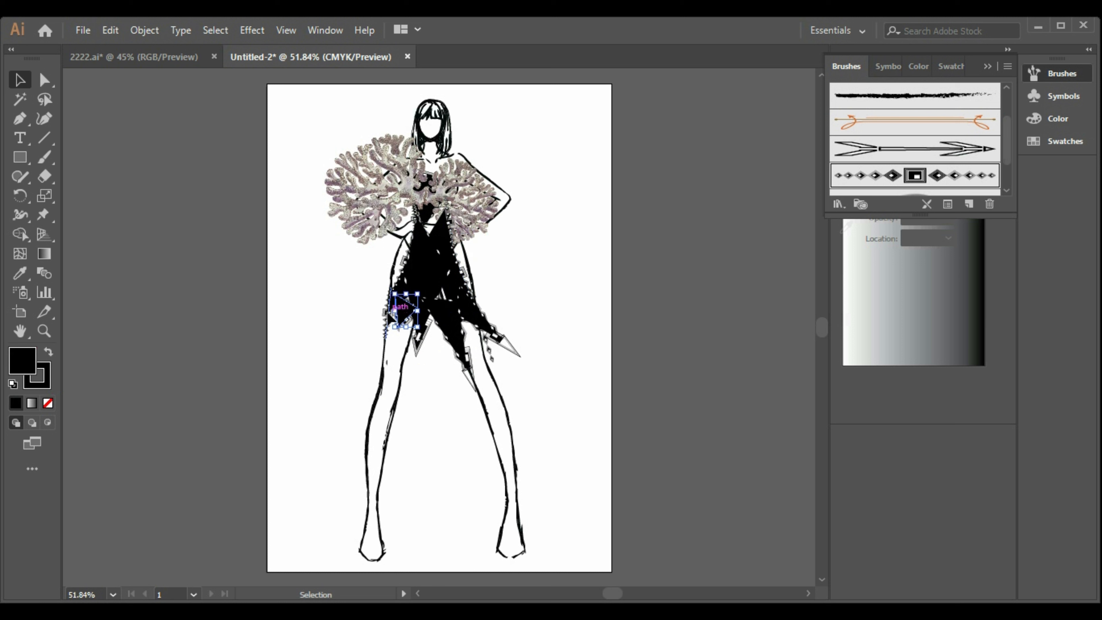
pyautogui.click(387, 316)
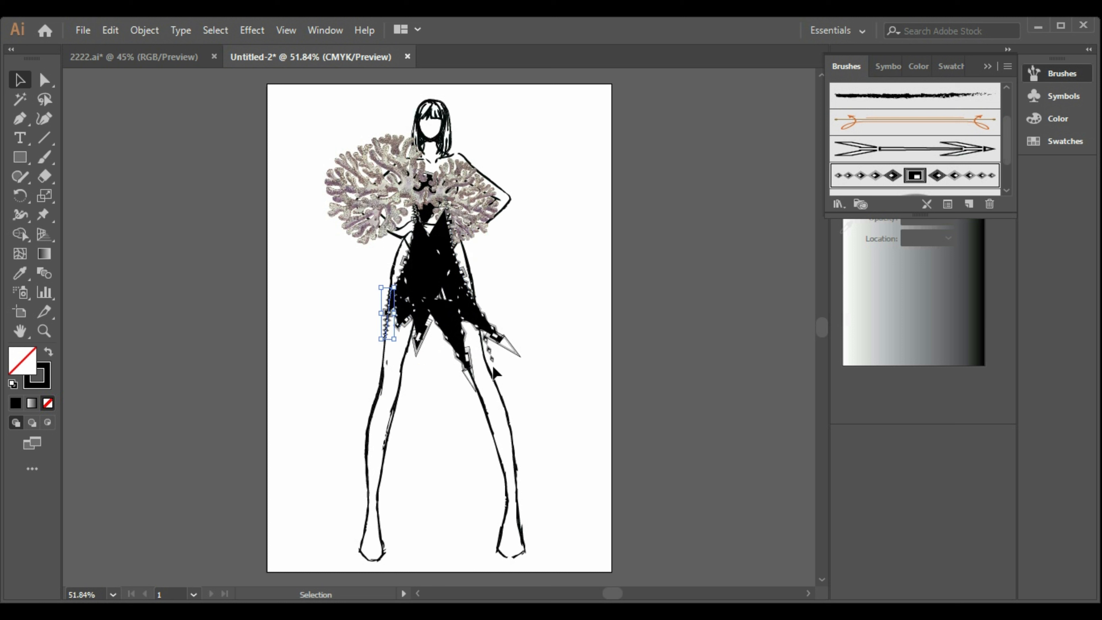
# - Rotate the new centre-hem triangle about half a turn, move it up and to the right into the skirt, and deselect it
pyautogui.click(467, 357)
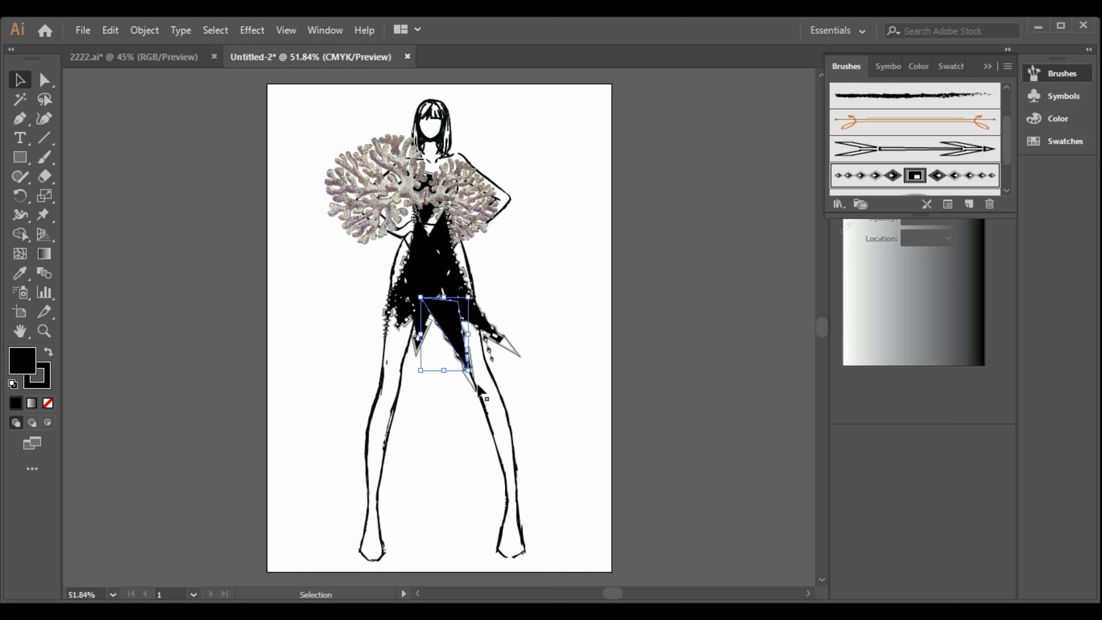
pyautogui.moveTo(475, 380); pyautogui.dragTo(417, 280)
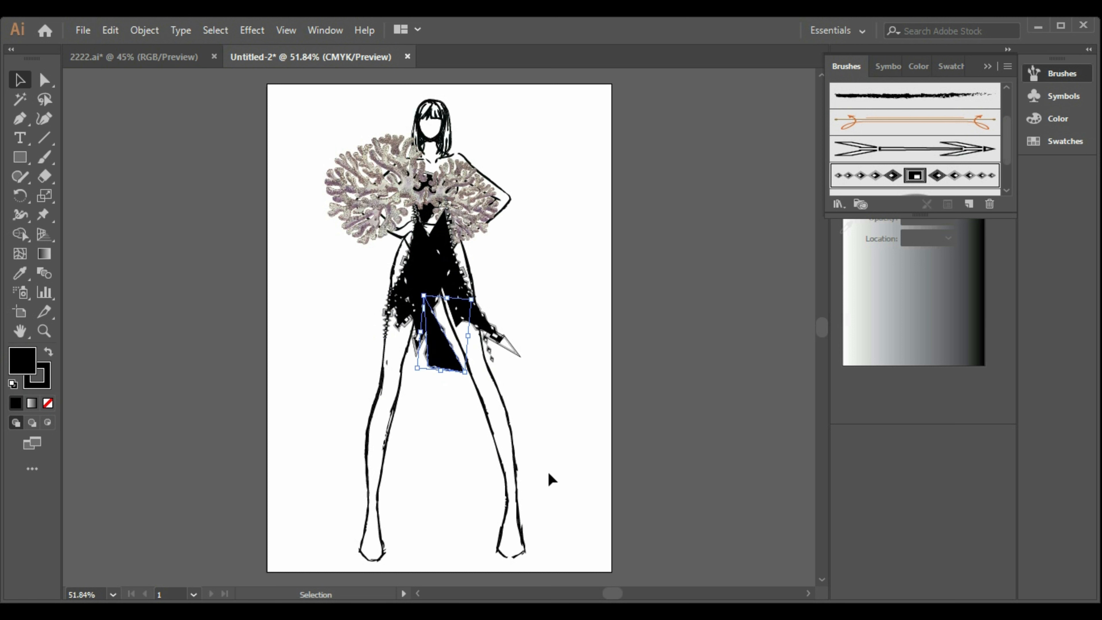
pyautogui.moveTo(452, 347); pyautogui.dragTo(475, 314)
pyautogui.click(549, 357)
# - Turn the flared right-hand hem triangle closer to the body and delete the leftover diamond trim beside that thigh
pyautogui.click(565, 334)
pyautogui.click(491, 350)
pyautogui.press('Delete')
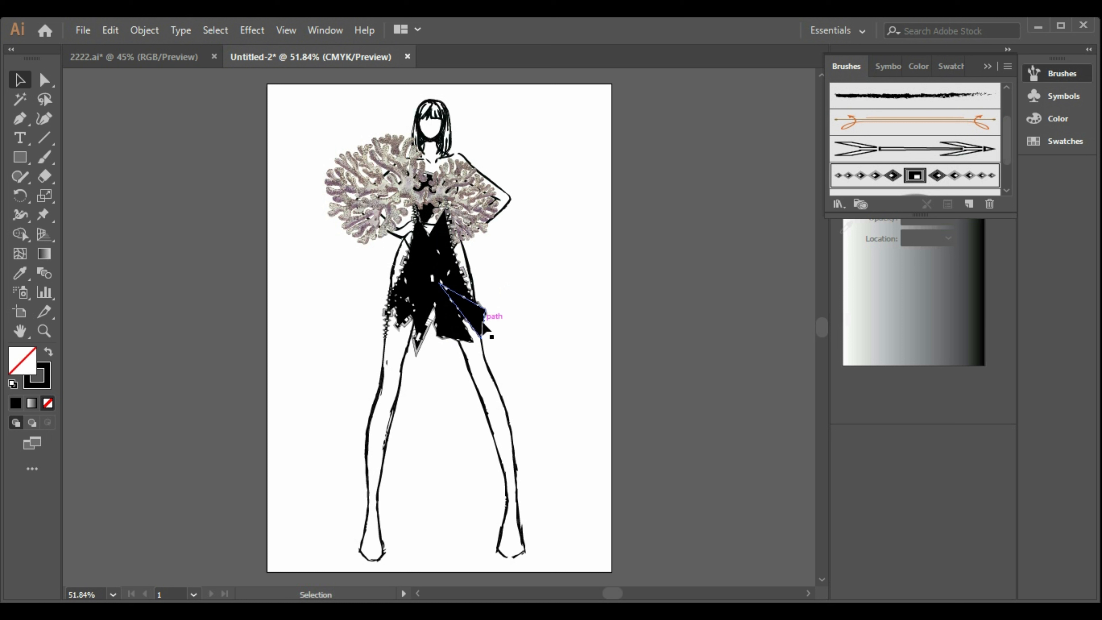
# - Rotate the central four-sided panel about half a turn so its long spike no longer extends below the hem
pyautogui.click(455, 338)
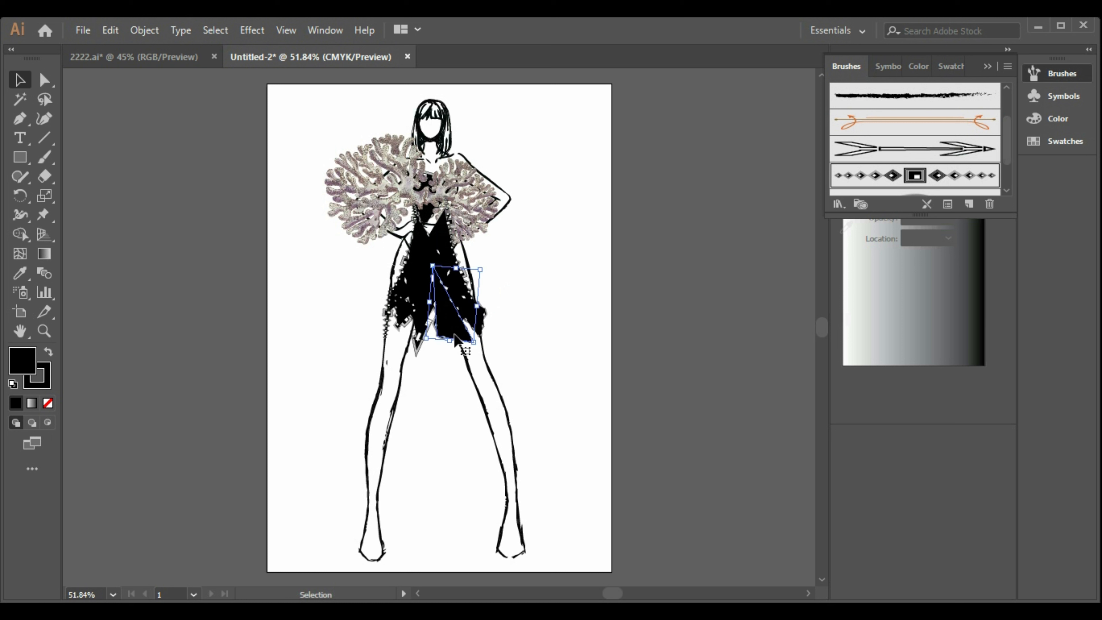
pyautogui.click(416, 354)
pyautogui.moveTo(416, 354); pyautogui.dragTo(415, 259)
pyautogui.click(626, 304)
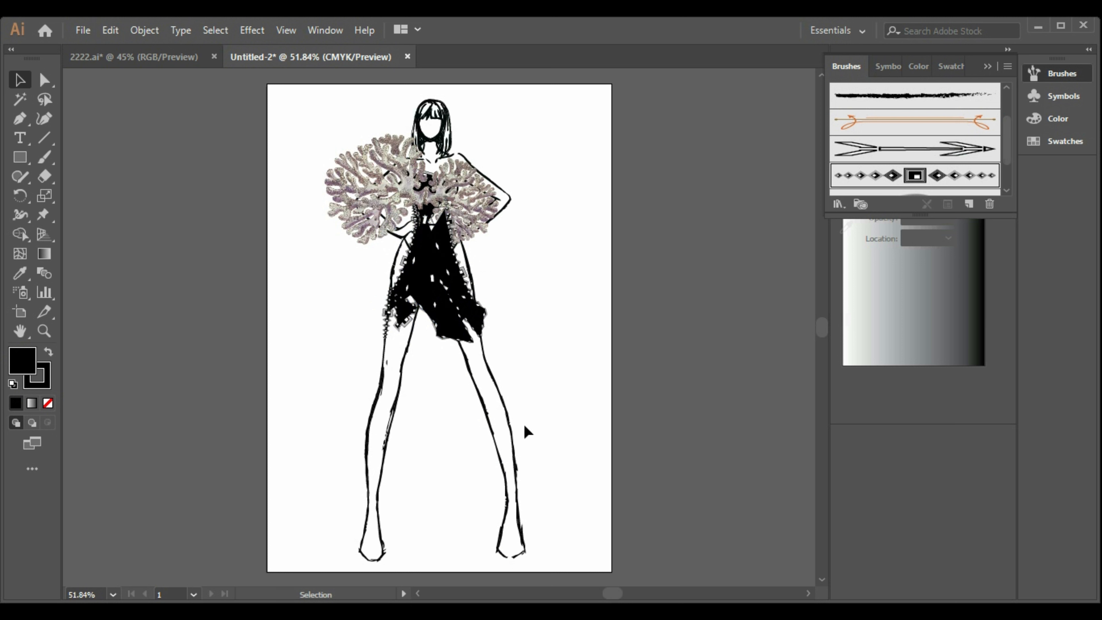
# - Fine-tune the central panel's angle, shift it about 4 mm to the left, and deselect it
pyautogui.click(426, 296)
pyautogui.moveTo(465, 340); pyautogui.dragTo(441, 338)
pyautogui.click(542, 304)
pyautogui.moveTo(443, 256); pyautogui.dragTo(440, 252)
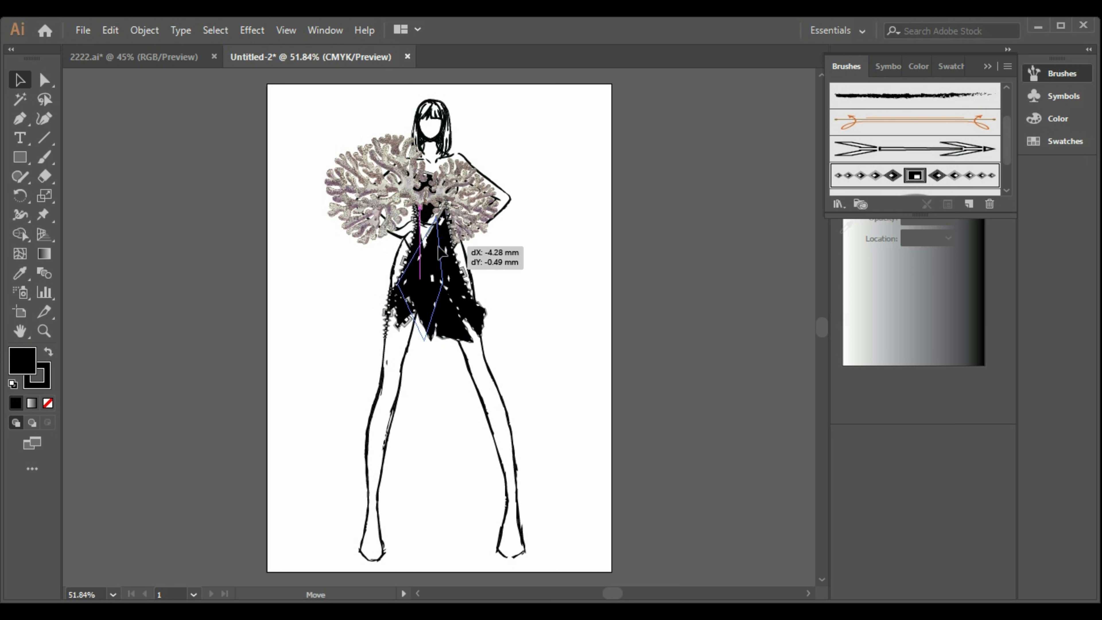
pyautogui.click(576, 278)
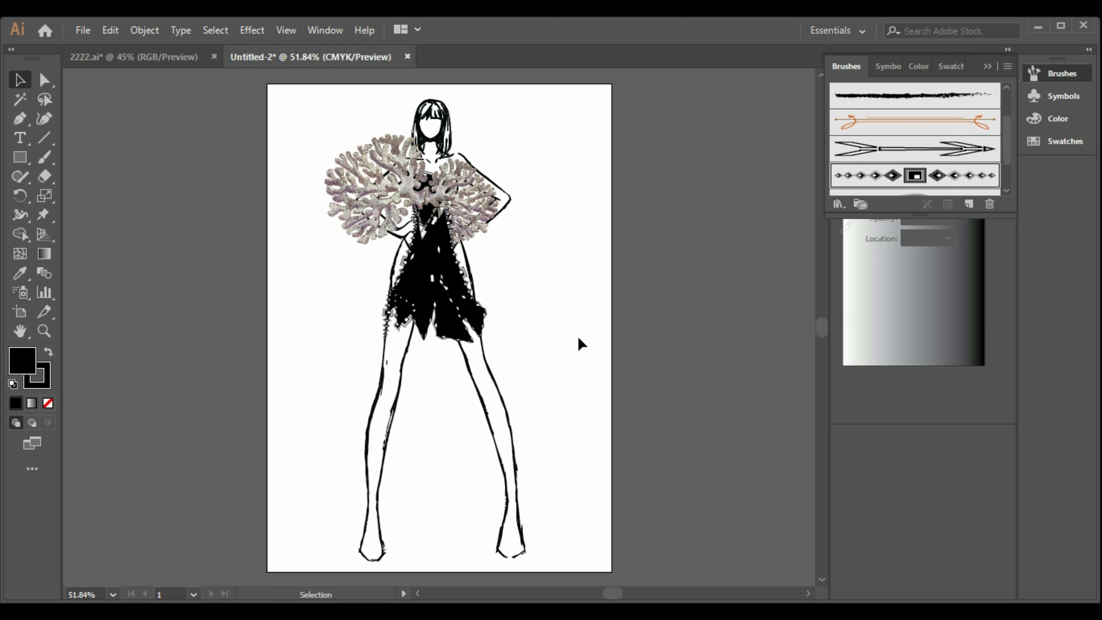
# - Bring the large right-hand skirt panel forward over the neighbouring panels' trim and deselect it
pyautogui.click(445, 250)
pyautogui.rightClick(445, 246)
pyautogui.click(651, 500)
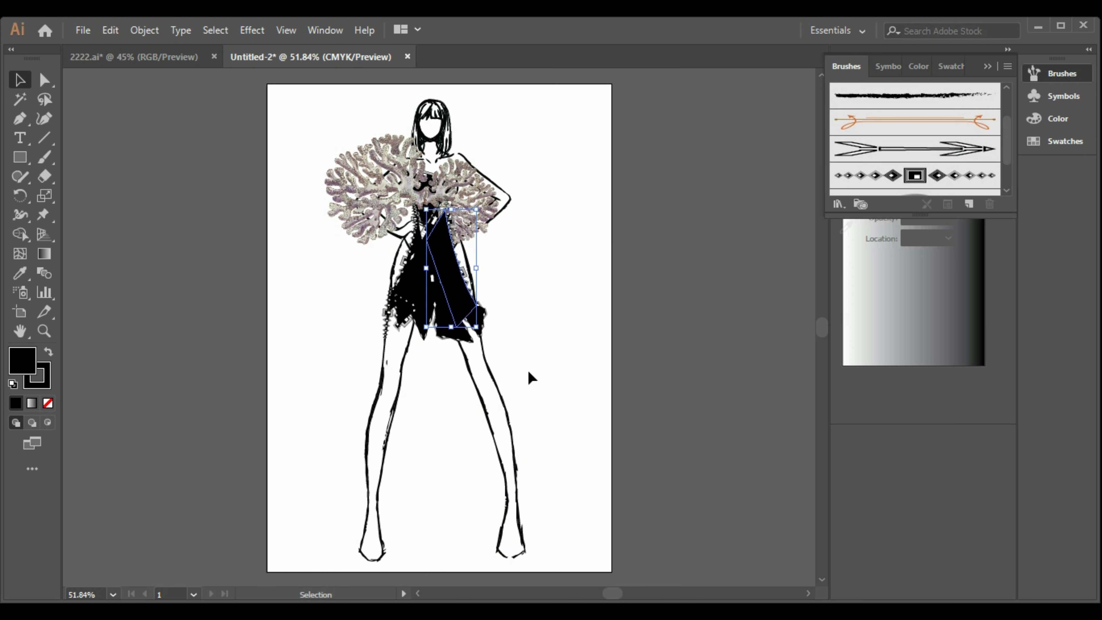
pyautogui.click(530, 377)
pyautogui.press('v')
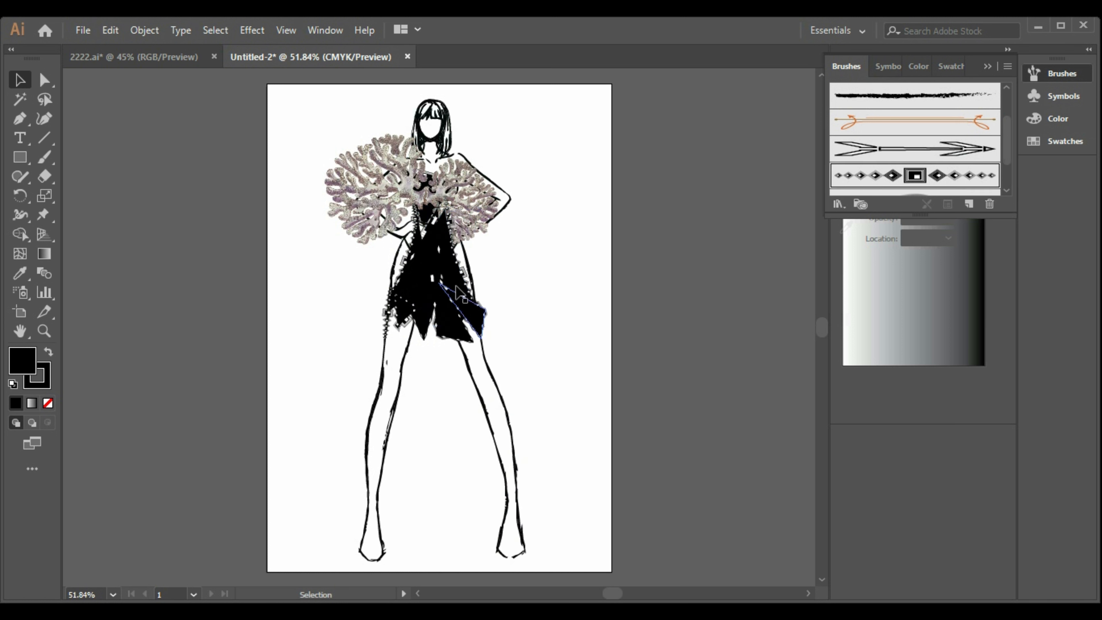
# - Duplicate the central skirt panels together with their side trims and place the copy to the right of the figure
pyautogui.click(442, 332)
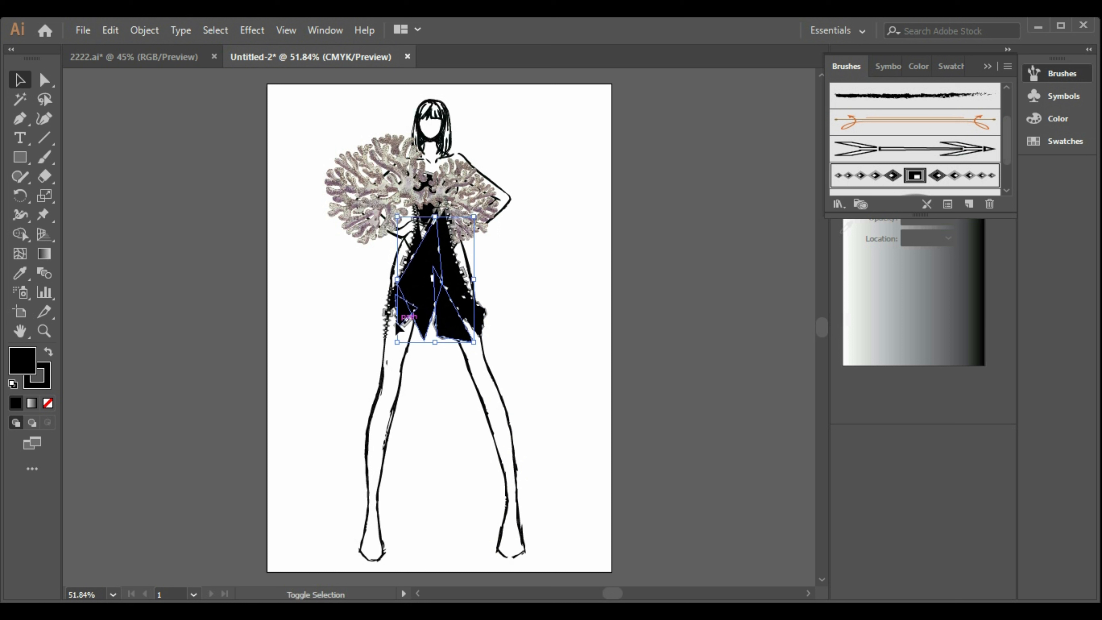
pyautogui.keyDown('shift'); pyautogui.click(460, 287); pyautogui.keyUp('shift')
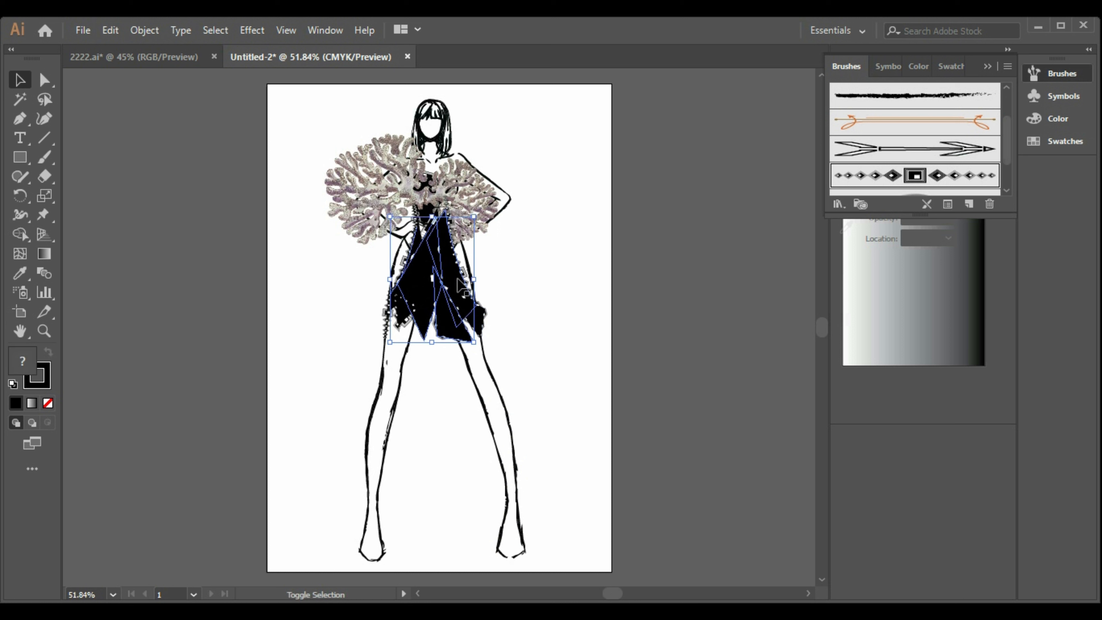
pyautogui.hotkey('ctrl', 'c')
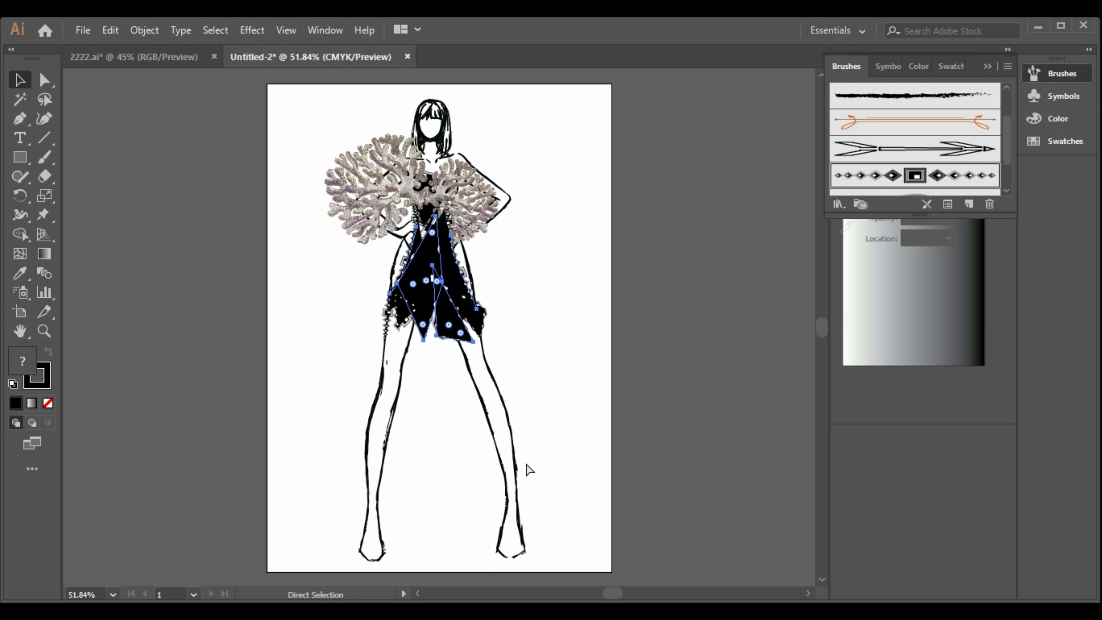
pyautogui.hotkey('ctrl', 'v')
pyautogui.moveTo(516, 396); pyautogui.dragTo(615, 445)
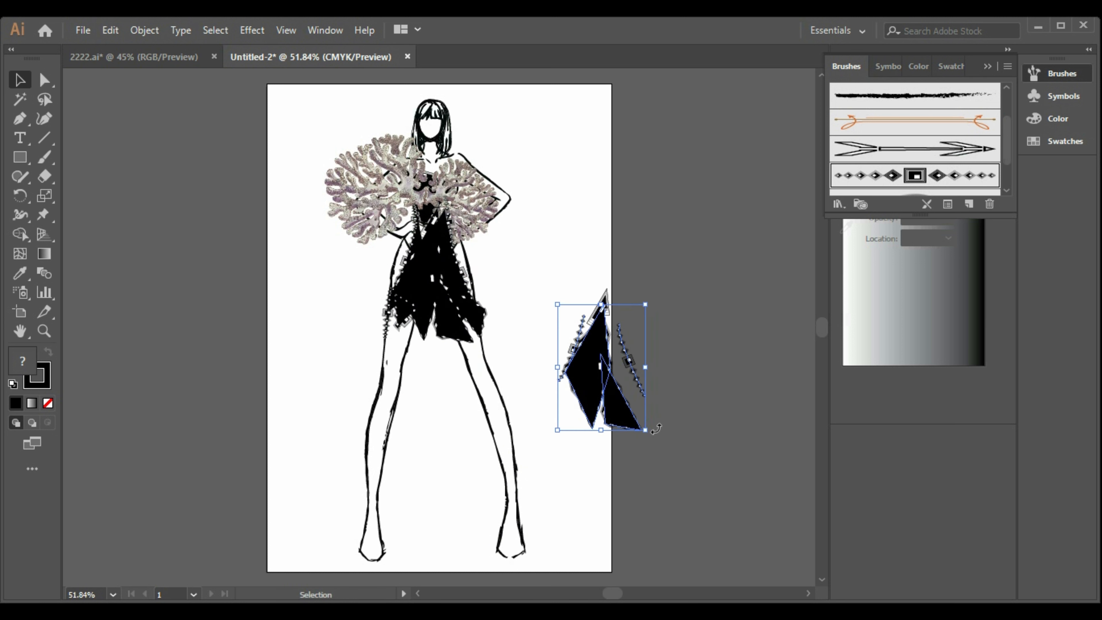
# - Rotate the copied panels so they flare outward and delete the loose diamond trims on both sides
pyautogui.moveTo(656, 429); pyautogui.dragTo(667, 460)
pyautogui.click(647, 367)
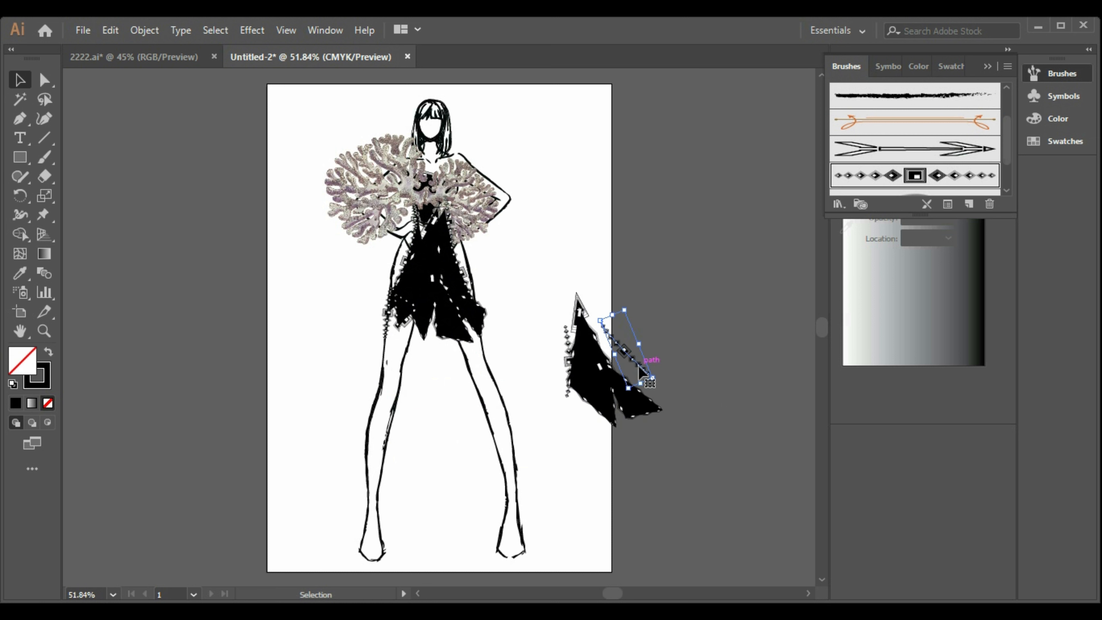
pyautogui.press('Delete')
pyautogui.moveTo(665, 482); pyautogui.dragTo(577, 346)
pyautogui.click(696, 472)
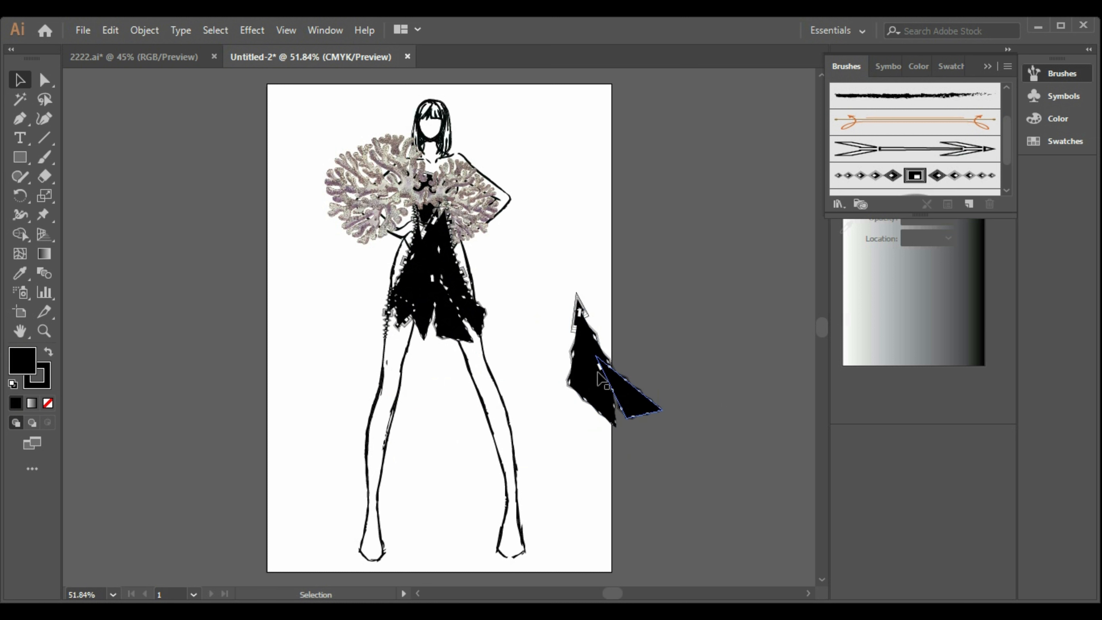
# - Move the copied panels completely off the artboard's right edge and group them
pyautogui.moveTo(646, 375); pyautogui.dragTo(697, 413)
pyautogui.hotkey('ctrl', 'z')
pyautogui.click(690, 495)
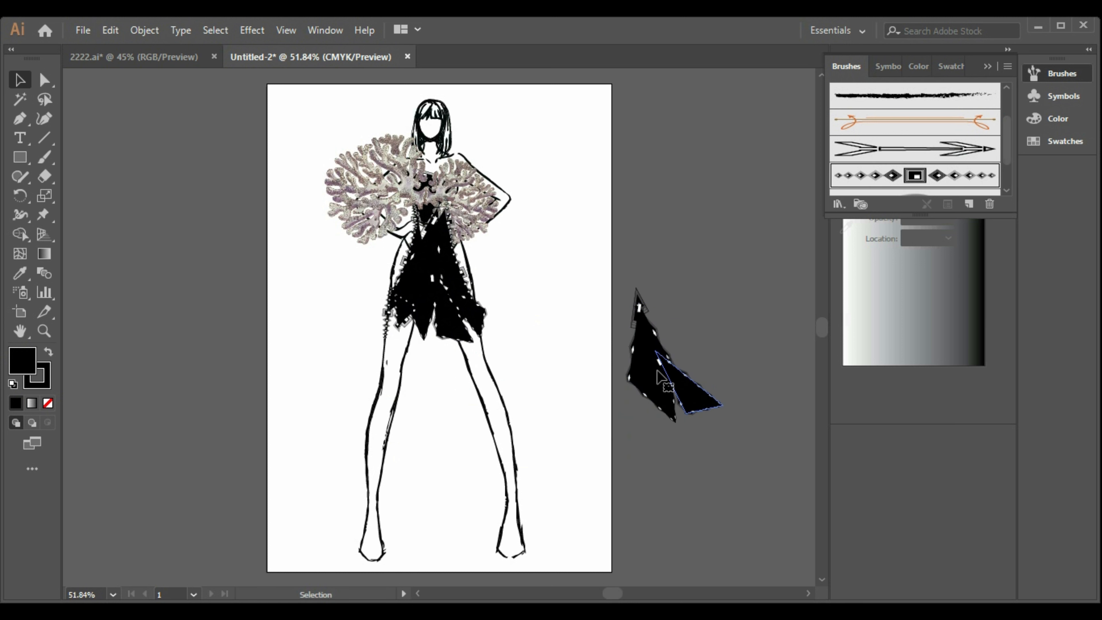
pyautogui.moveTo(607, 273); pyautogui.dragTo(715, 458)
pyautogui.rightClick(637, 384)
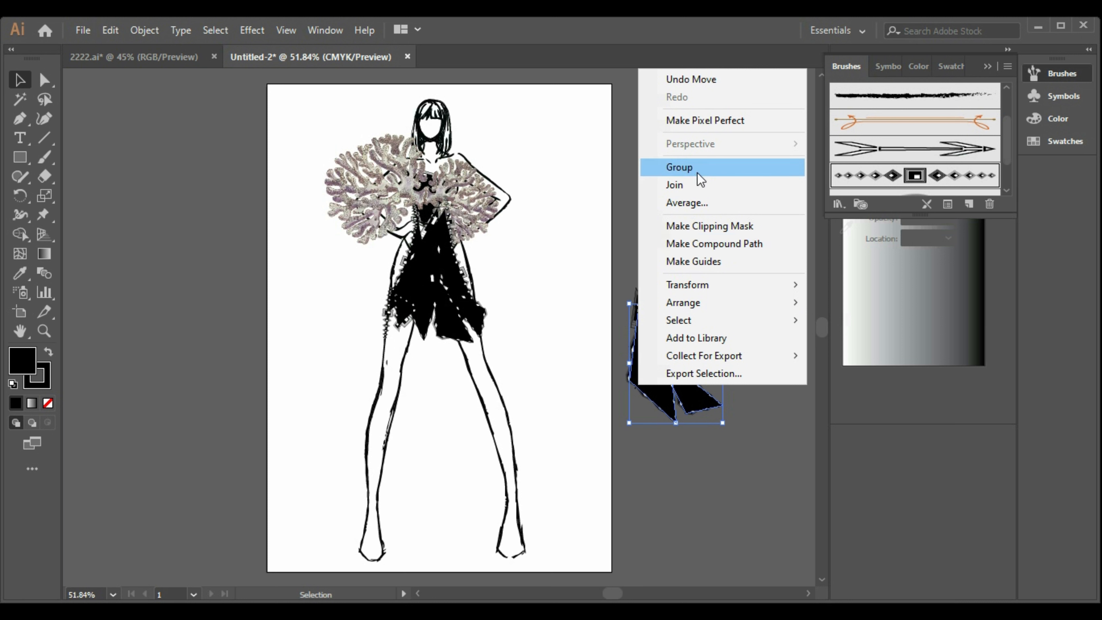
pyautogui.click(679, 167)
pyautogui.click(613, 445)
# - Paste another copy of the panel group, mirror it, and set it against the original's left side to form a fan
pyautogui.click(492, 368)
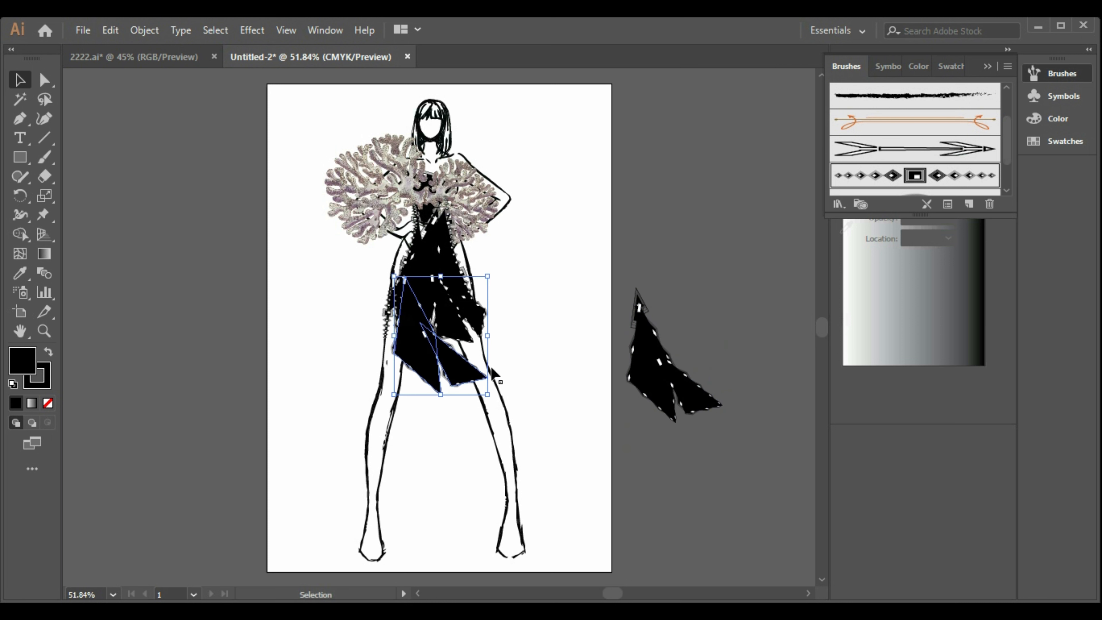
pyautogui.rightClick(463, 377)
pyautogui.moveTo(573, 273)
pyautogui.click(706, 332)
pyautogui.press('Escape')
pyautogui.moveTo(414, 374); pyautogui.dragTo(582, 387)
pyautogui.click(754, 467)
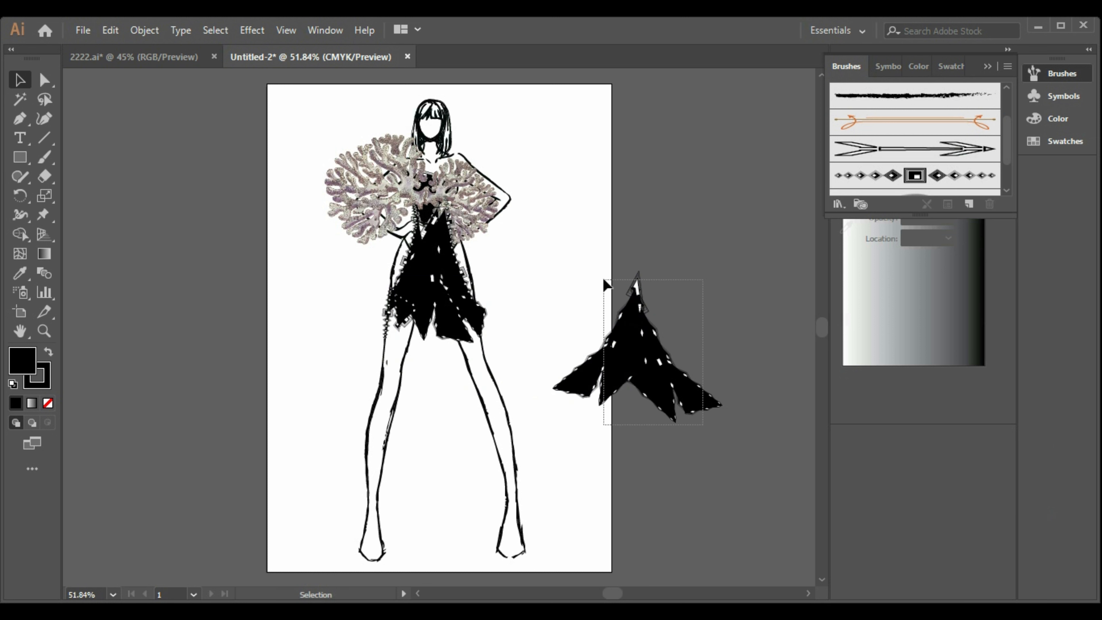
# - Group the two mirrored panel halves into a single fan
pyautogui.moveTo(607, 284); pyautogui.dragTo(607, 284)
pyautogui.rightClick(626, 343)
pyautogui.click(709, 440)
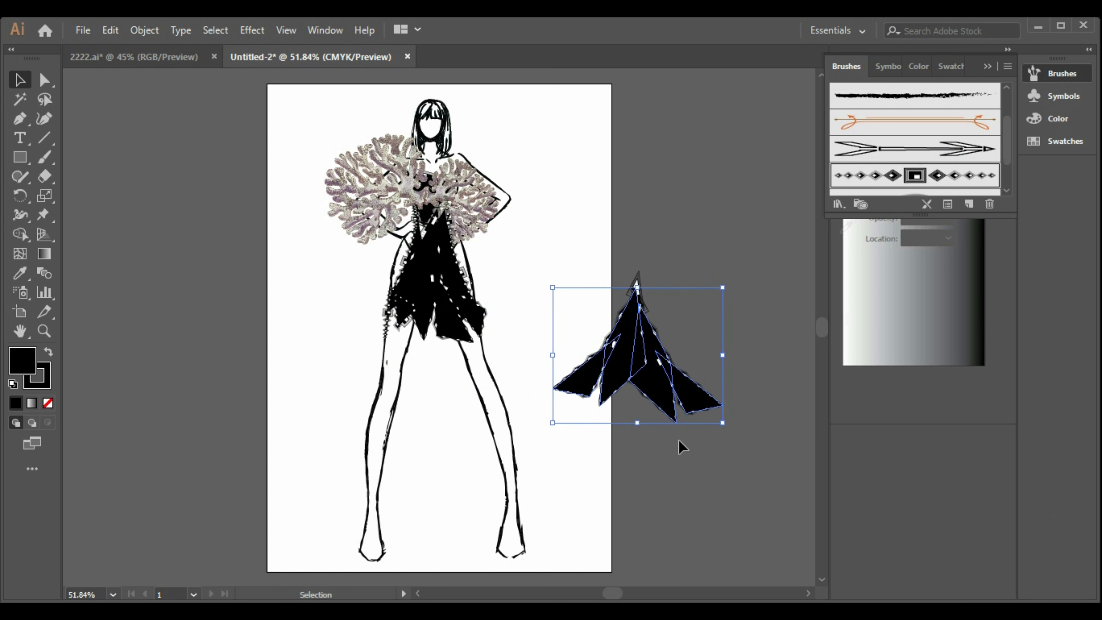
pyautogui.click(731, 437)
# - Rotate the fan counterclockwise so it flares sideways and place it over the figure's right-hand hip and thigh
pyautogui.click(679, 392)
pyautogui.moveTo(726, 429); pyautogui.dragTo(737, 360)
pyautogui.moveTo(659, 384); pyautogui.dragTo(486, 369)
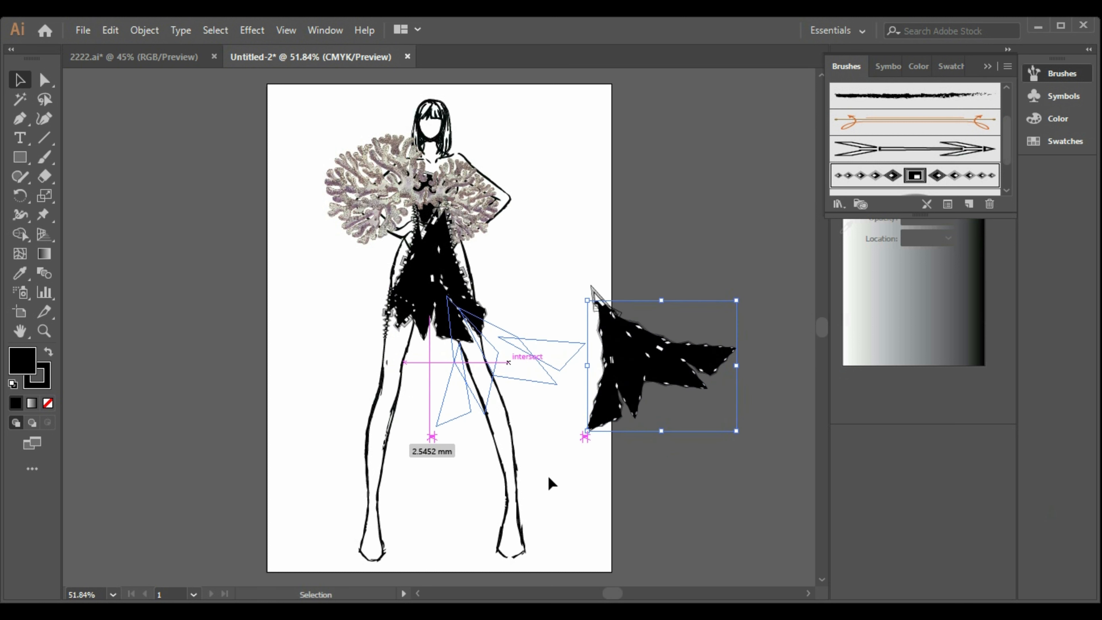
pyautogui.moveTo(549, 484); pyautogui.dragTo(549, 484)
pyautogui.click(550, 484)
# - Duplicate the fan and reflect the copy across the vertical axis
pyautogui.click(503, 336)
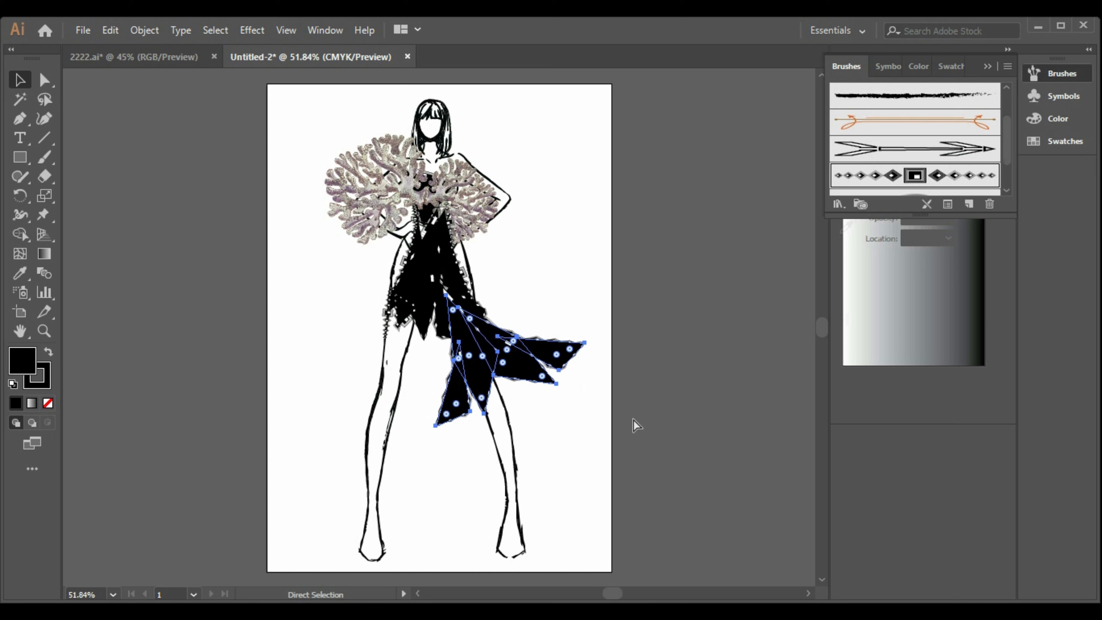
pyautogui.hotkey('ctrl', 'v')
pyautogui.rightClick(450, 335)
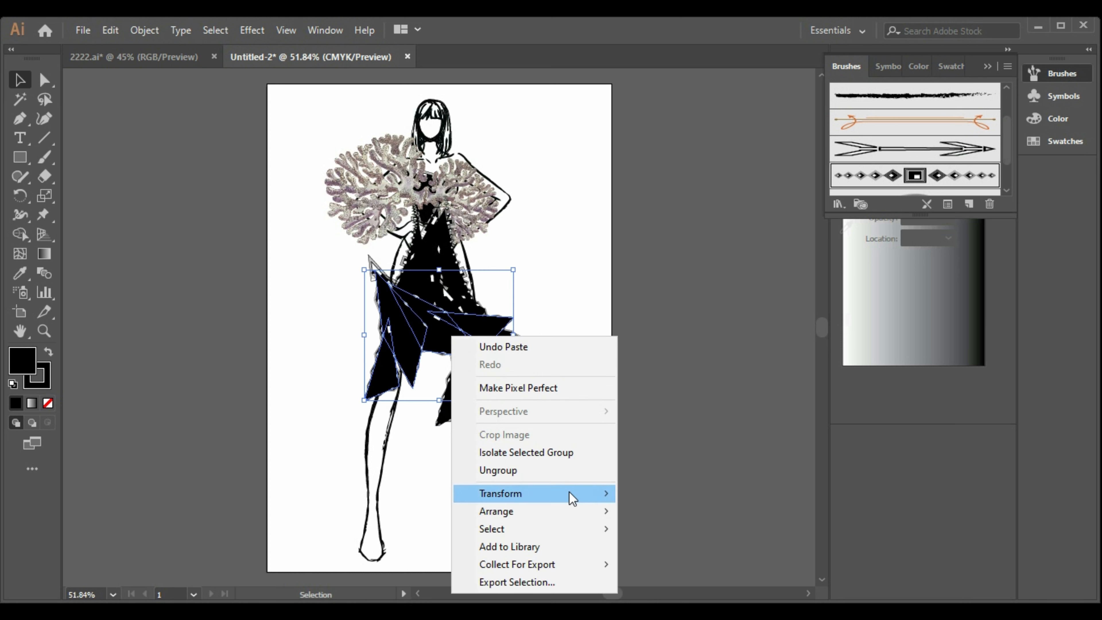
pyautogui.moveTo(573, 494)
pyautogui.click(659, 411)
pyautogui.click(935, 499)
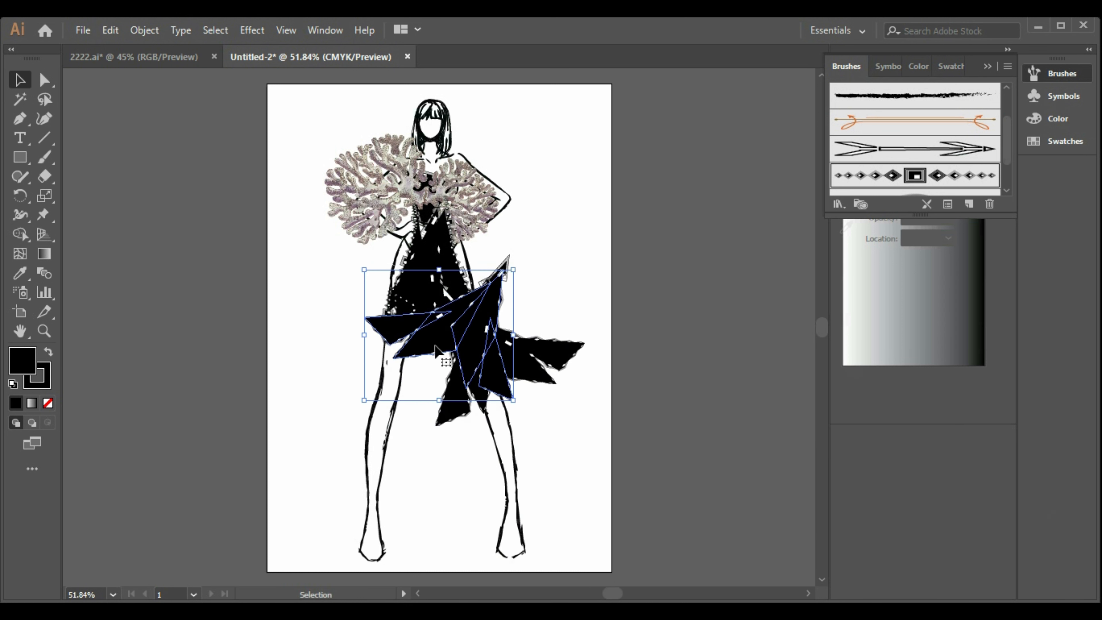
# - Move the mirrored fan to the left of the figure and turn it so its spike points upward
pyautogui.moveTo(432, 362); pyautogui.dragTo(287, 377)
pyautogui.click(602, 313)
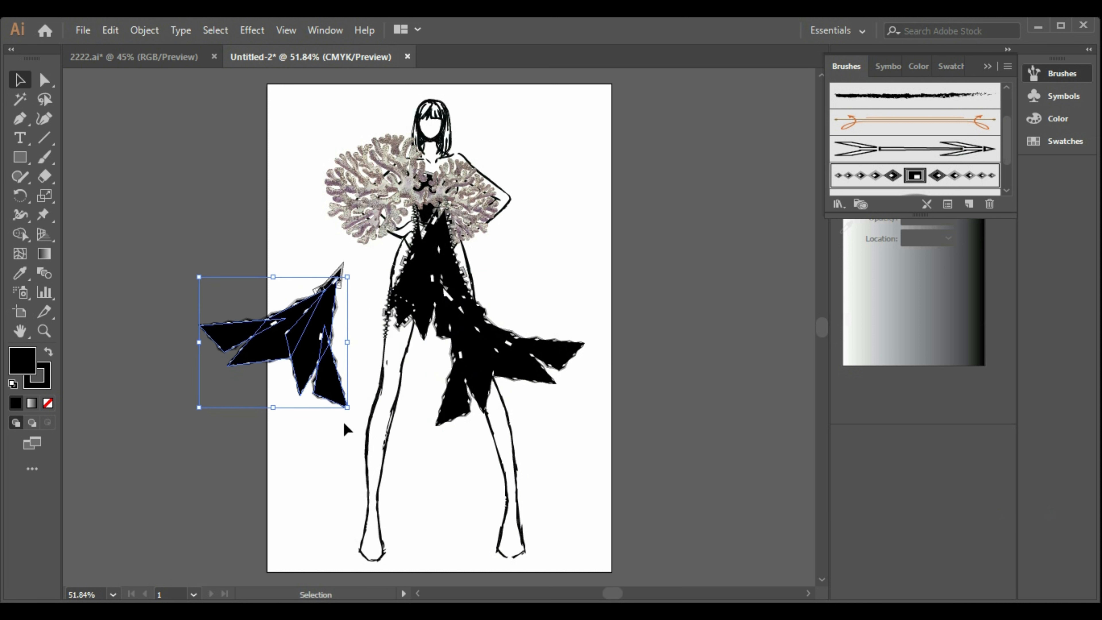
pyautogui.moveTo(346, 405)
pyautogui.mouseDown()
pyautogui.moveTo(358, 397)
pyautogui.moveTo(321, 369)
pyautogui.moveTo(309, 373)
pyautogui.moveTo(373, 288)
pyautogui.moveTo(423, 286)
pyautogui.moveTo(397, 286)
pyautogui.mouseUp()
pyautogui.click(266, 362)
# - Park the right-hand fan off the artboard and fit the mirrored fan over the skirt's left hem
pyautogui.click(564, 329)
pyautogui.moveTo(516, 343); pyautogui.dragTo(728, 281)
pyautogui.click(694, 423)
pyautogui.moveTo(392, 302); pyautogui.dragTo(405, 335)
pyautogui.moveTo(442, 373); pyautogui.dragTo(445, 361)
pyautogui.click(577, 401)
# - Bring the parked fan back at a smaller size and angle it over the skirt's right hem
pyautogui.click(670, 304)
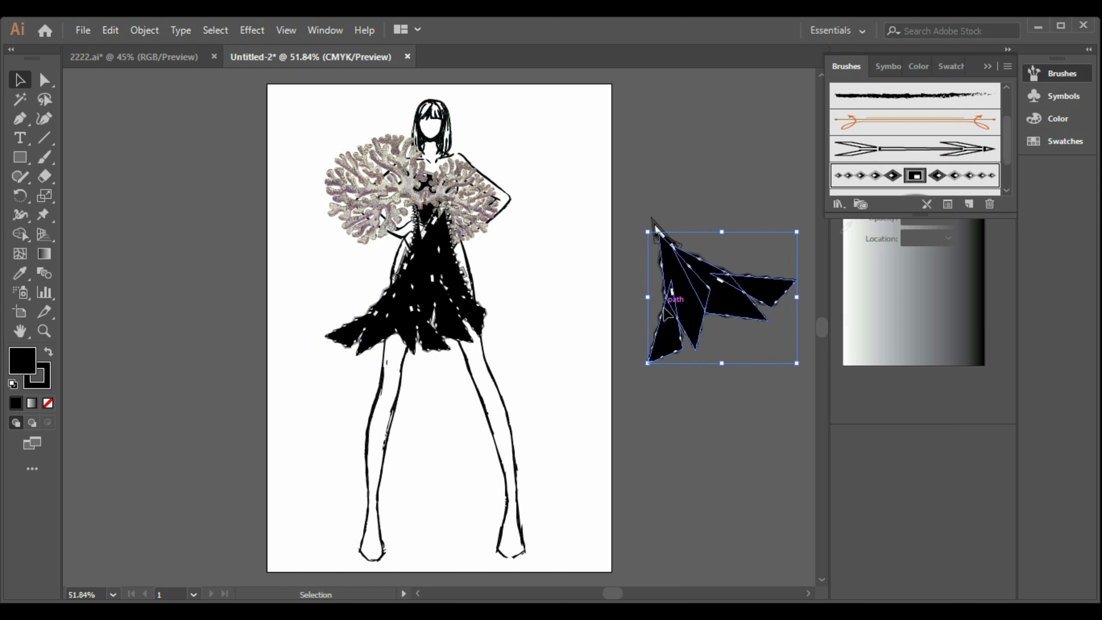
pyautogui.moveTo(668, 313); pyautogui.dragTo(444, 347)
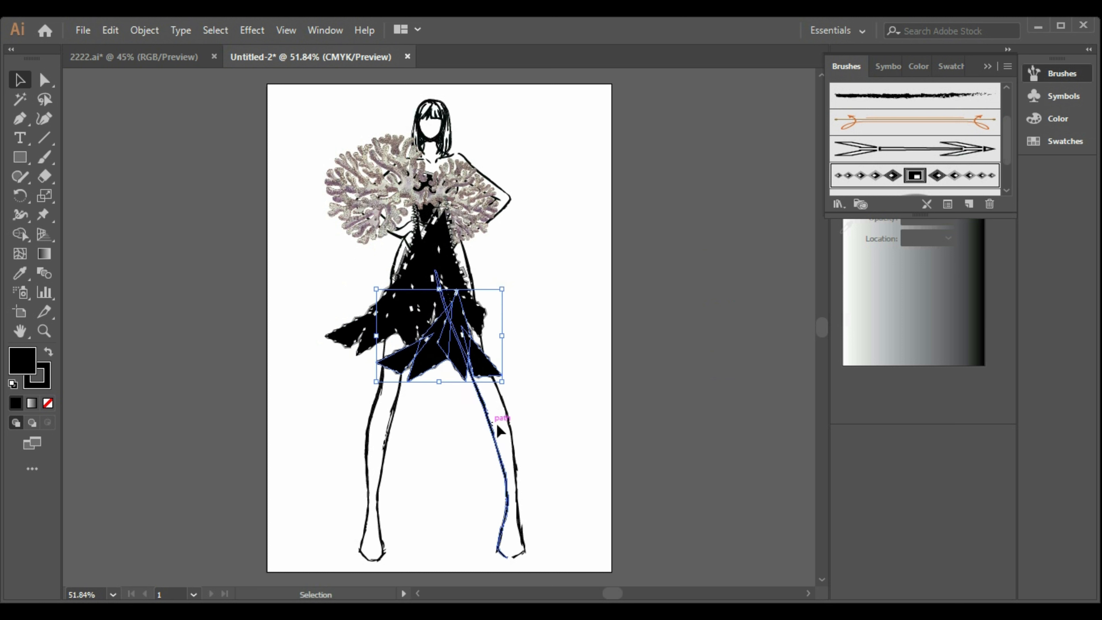
pyautogui.moveTo(510, 383); pyautogui.dragTo(538, 360)
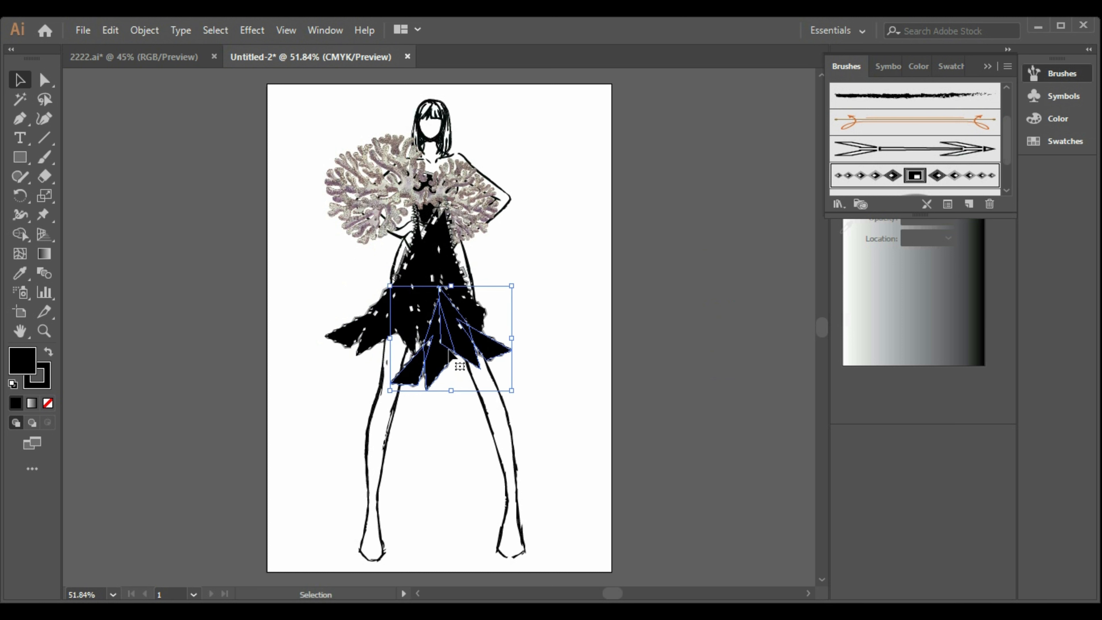
pyautogui.moveTo(457, 349); pyautogui.dragTo(462, 341)
pyautogui.click(570, 421)
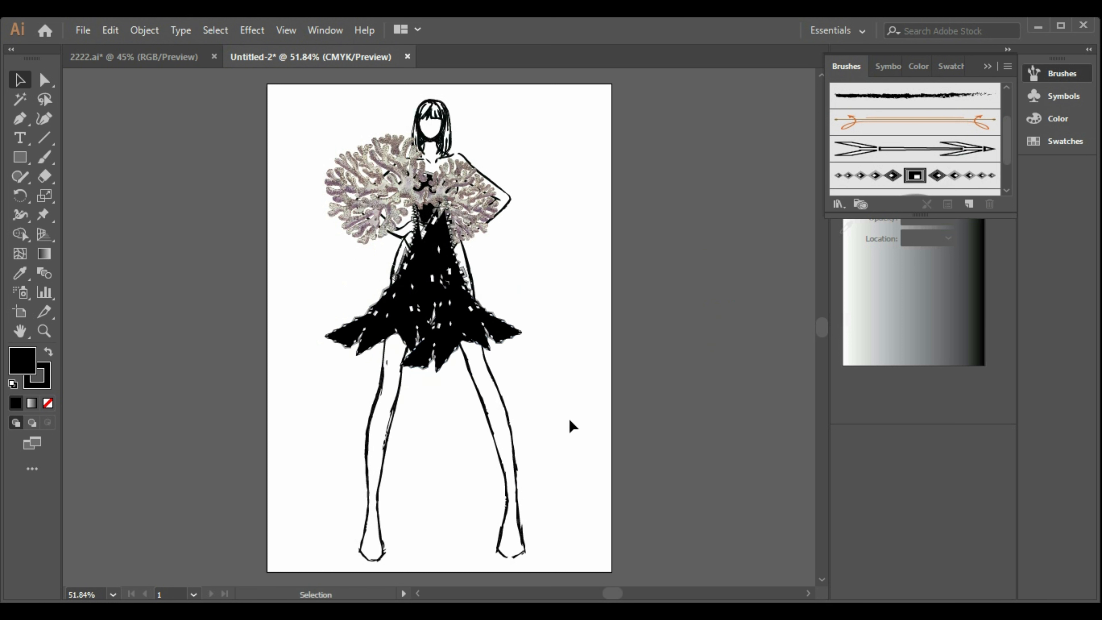
# - Duplicate the pair of hem fans repeatedly, stacking five more tiers down the legs to the ankles
pyautogui.click(462, 332)
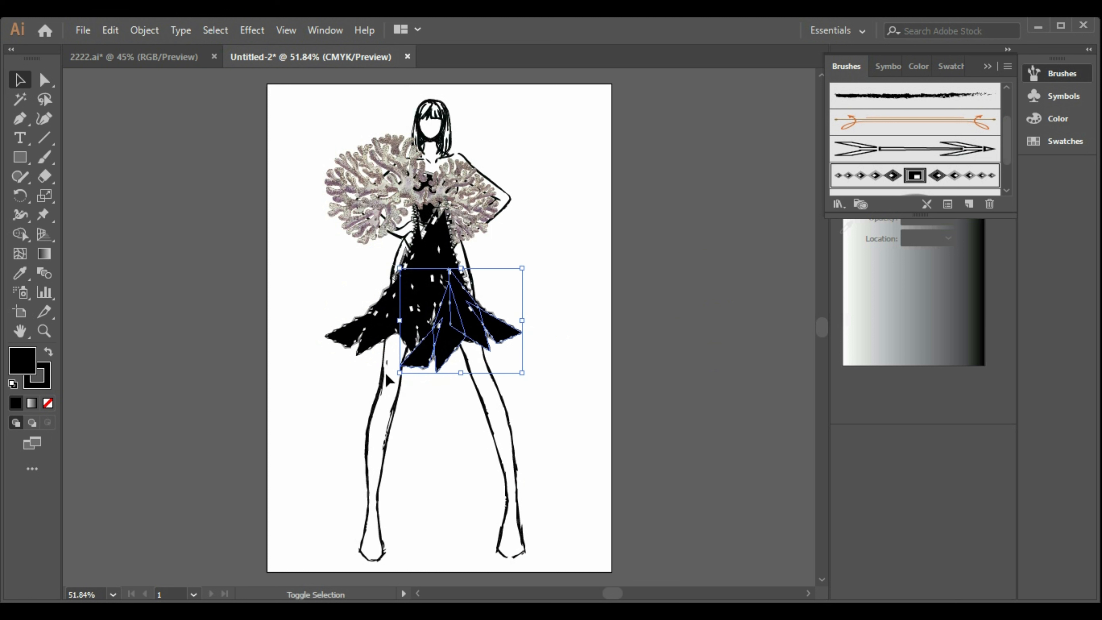
pyautogui.keyDown('shift'); pyautogui.click(377, 334); pyautogui.keyUp('shift')
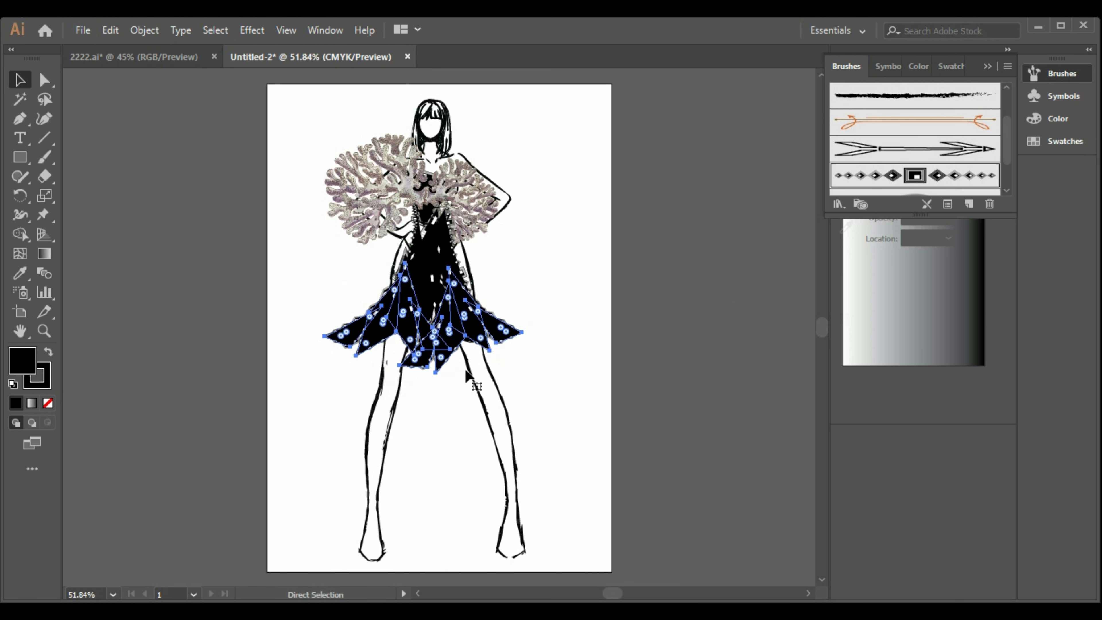
pyautogui.moveTo(463, 351); pyautogui.dragTo(449, 412)
pyautogui.press('ctrl')
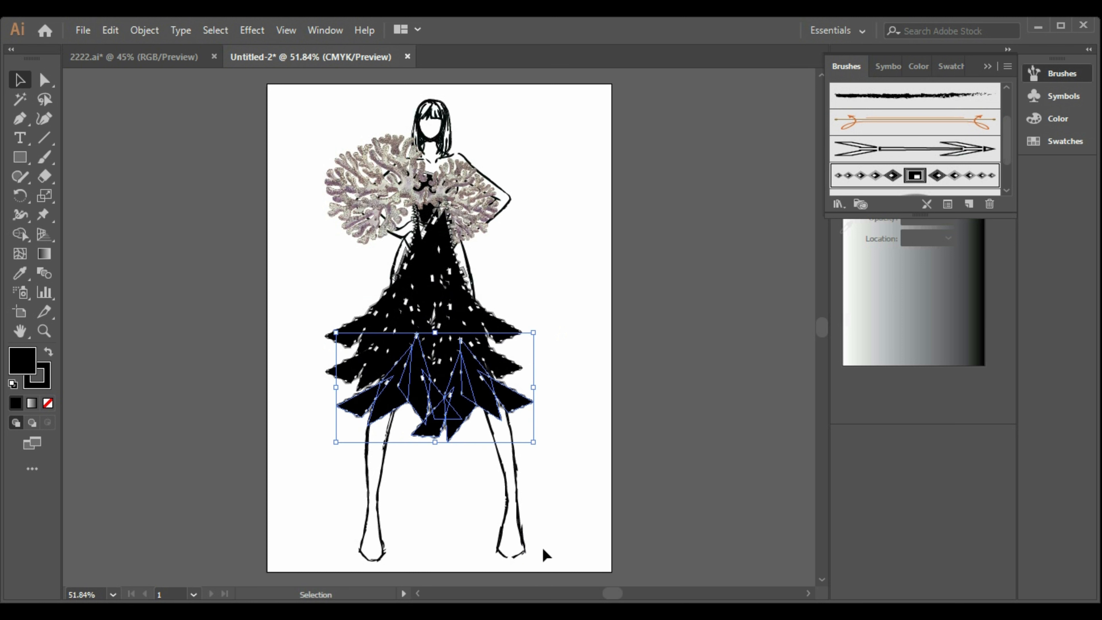
pyautogui.hotkey('ctrl', 'v')
pyautogui.moveTo(458, 352); pyautogui.dragTo(450, 482)
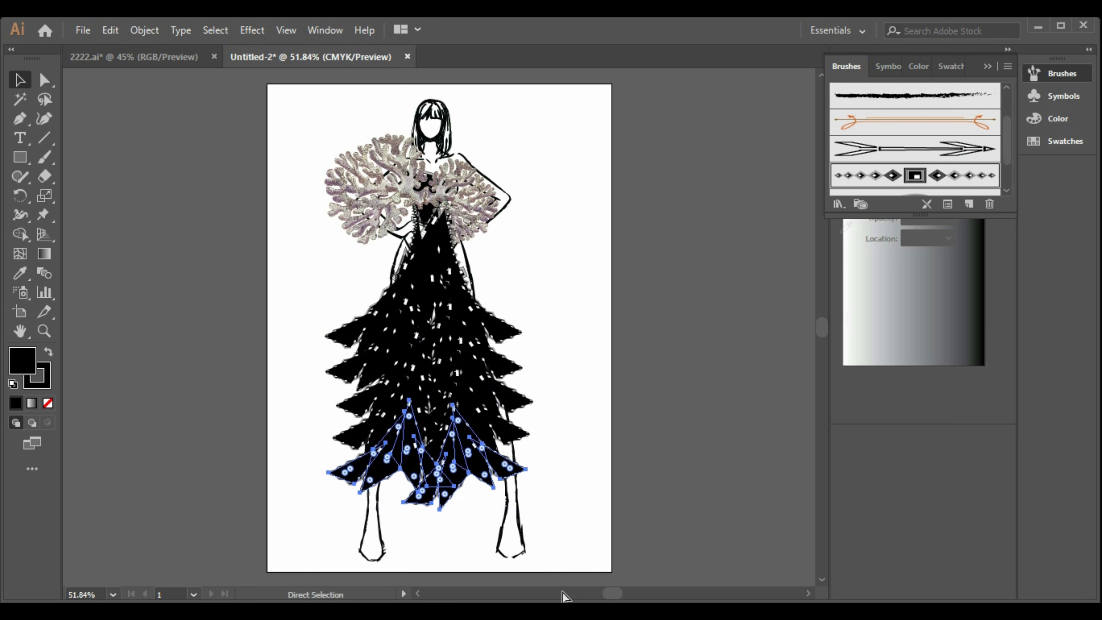
pyautogui.hotkey('ctrl', 'v')
pyautogui.moveTo(473, 356); pyautogui.dragTo(495, 494)
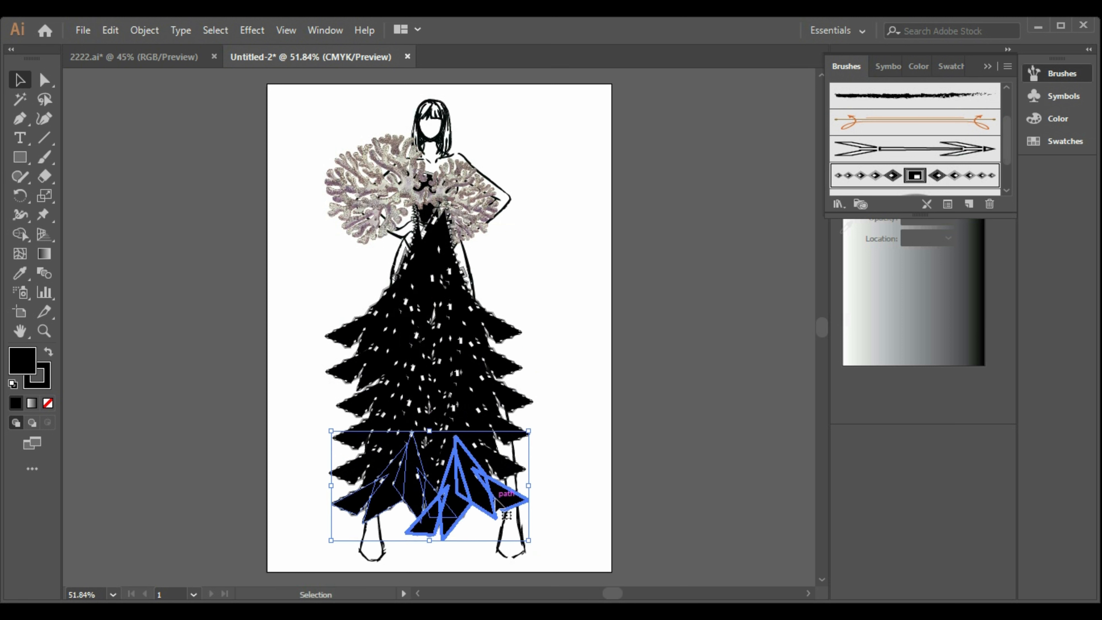
pyautogui.click(569, 504)
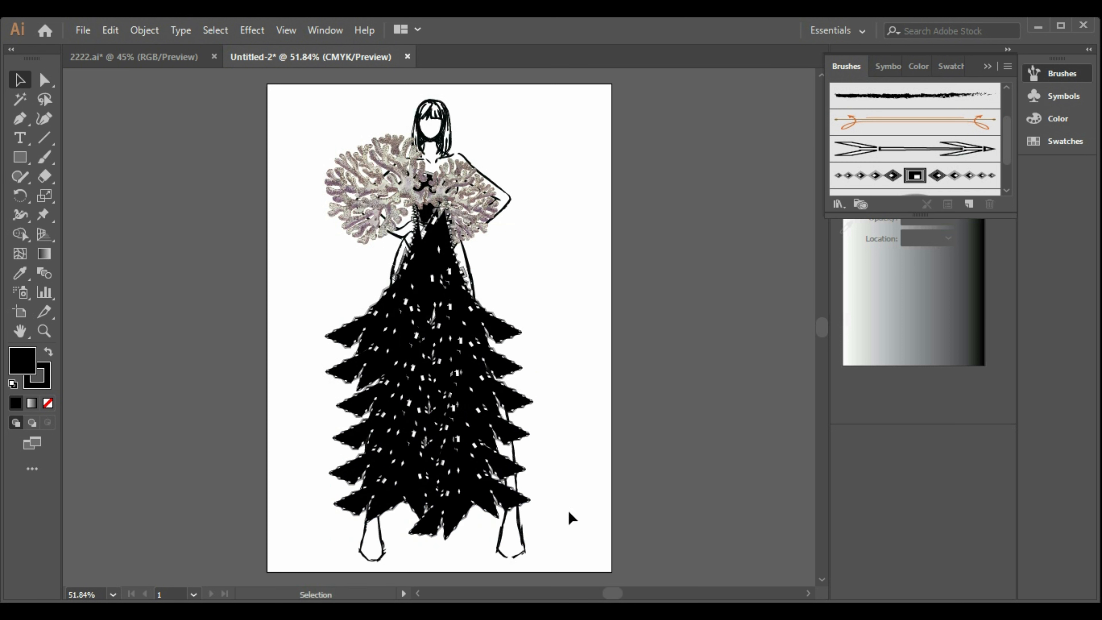
# - Lower the two bottom-tier fans over the feet, shifting the right one slightly outward
pyautogui.moveTo(481, 507); pyautogui.dragTo(504, 549)
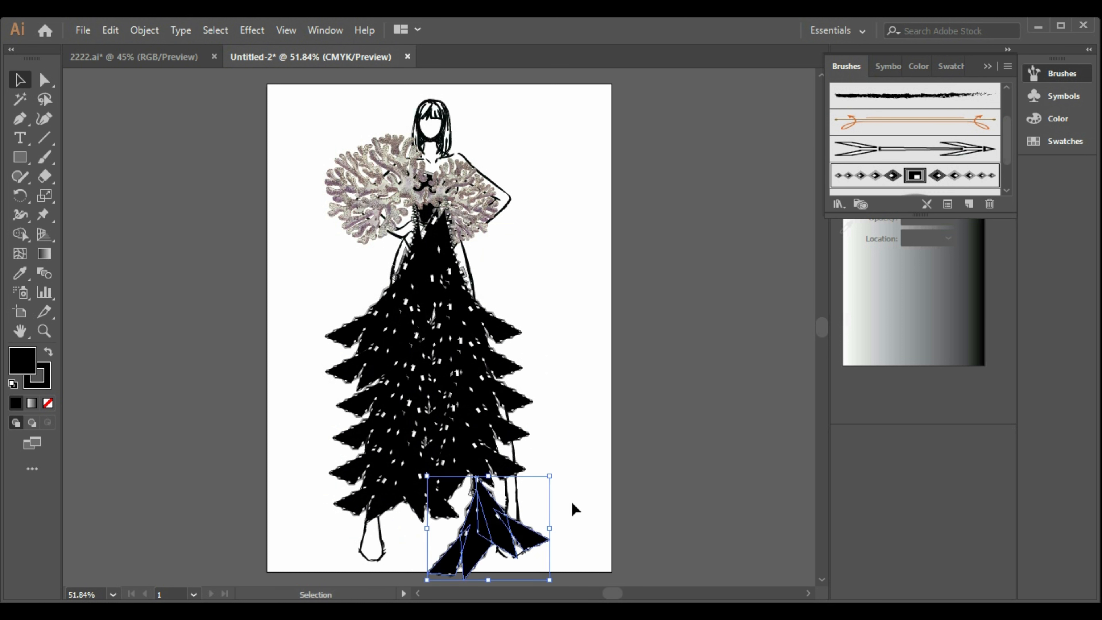
pyautogui.click(571, 501)
pyautogui.moveTo(408, 500); pyautogui.dragTo(403, 532)
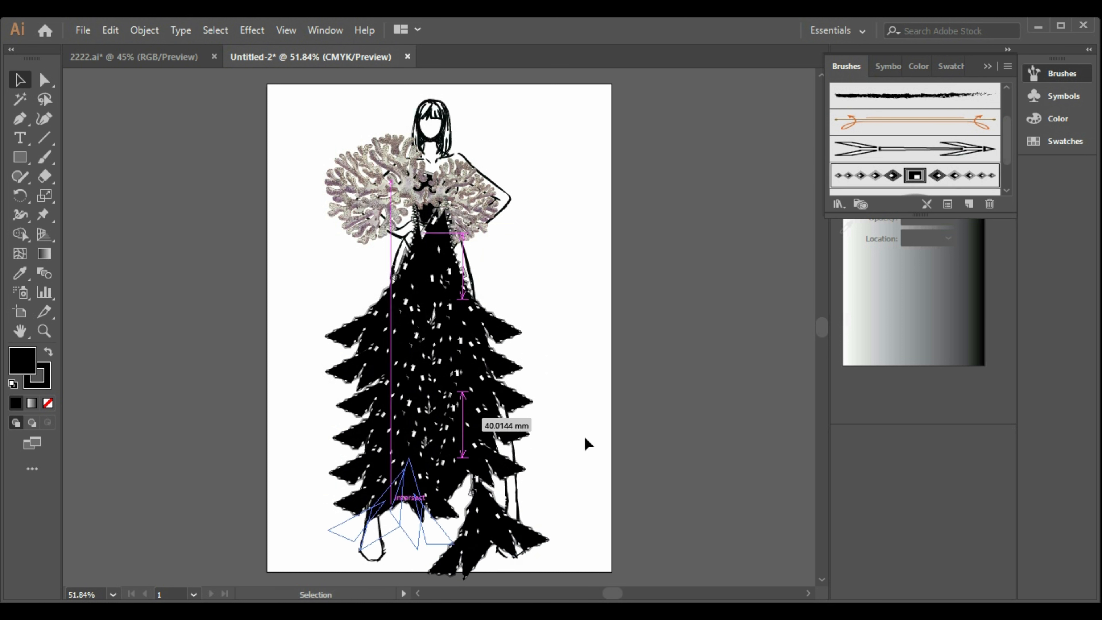
pyautogui.click(594, 484)
# - Pull the fifth-tier right fan and the fourth-tier left fan out of the skirt, placing them on either side of the figure
pyautogui.moveTo(470, 458); pyautogui.dragTo(652, 397)
pyautogui.click(571, 451)
pyautogui.click(471, 463)
pyautogui.click(467, 456)
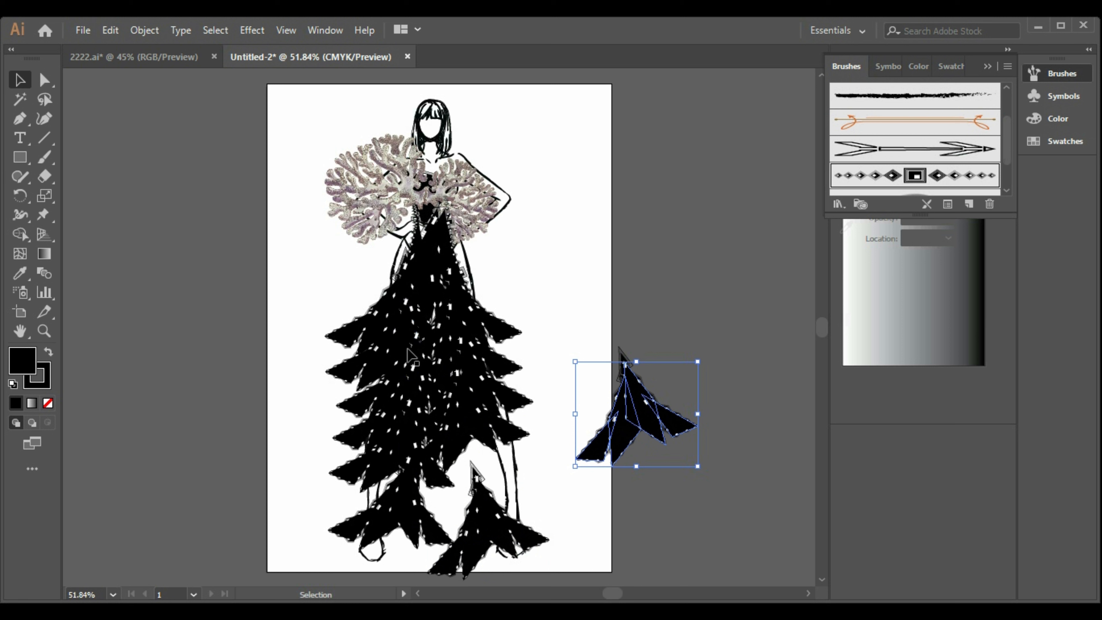
pyautogui.click(410, 356)
pyautogui.moveTo(410, 356); pyautogui.dragTo(280, 382)
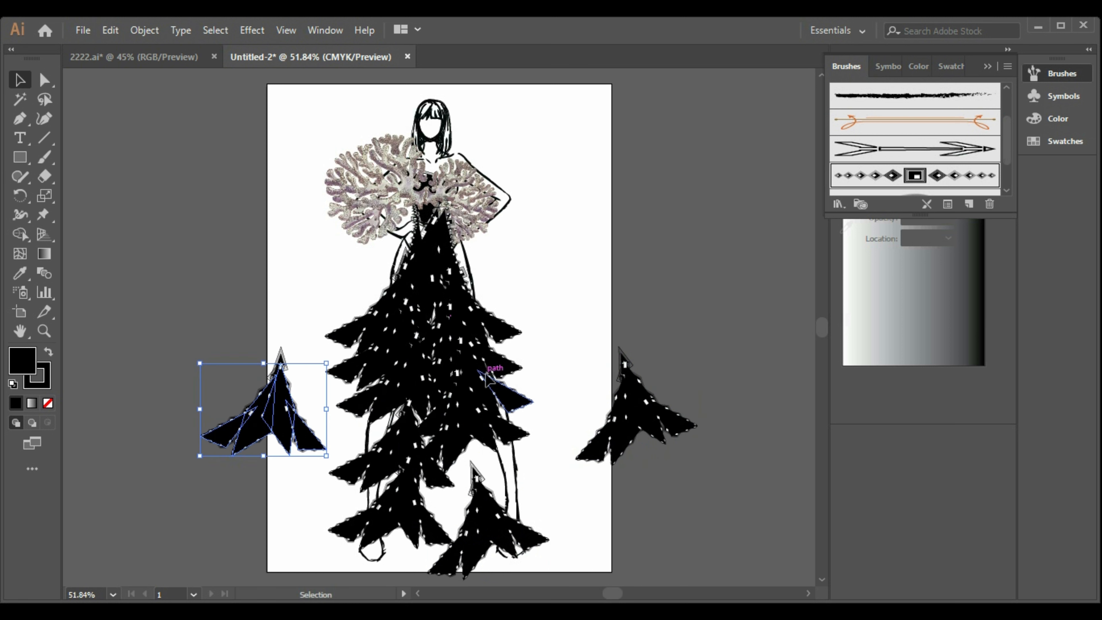
# - Move the third-tier right fan off the skirt and lower the fourth-tier right fan slightly
pyautogui.moveTo(486, 378); pyautogui.dragTo(642, 293)
pyautogui.moveTo(472, 438); pyautogui.dragTo(476, 463)
pyautogui.click(560, 537)
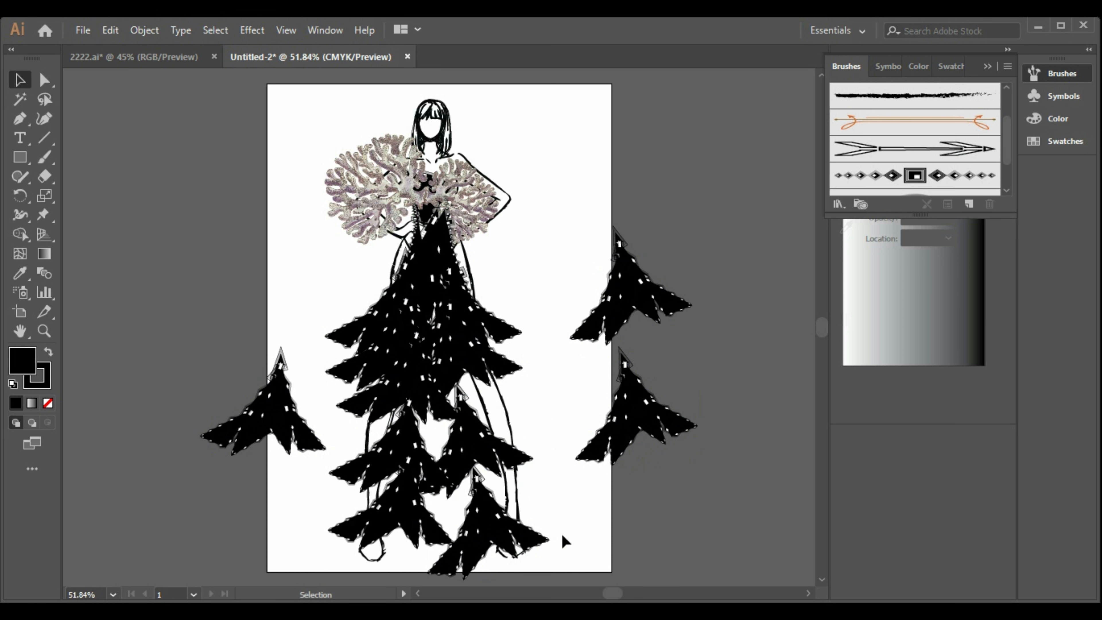
# - Move the third- and second-tier left fans off the artboard and lower the second-tier right fan slightly
pyautogui.moveTo(482, 317); pyautogui.dragTo(226, 308)
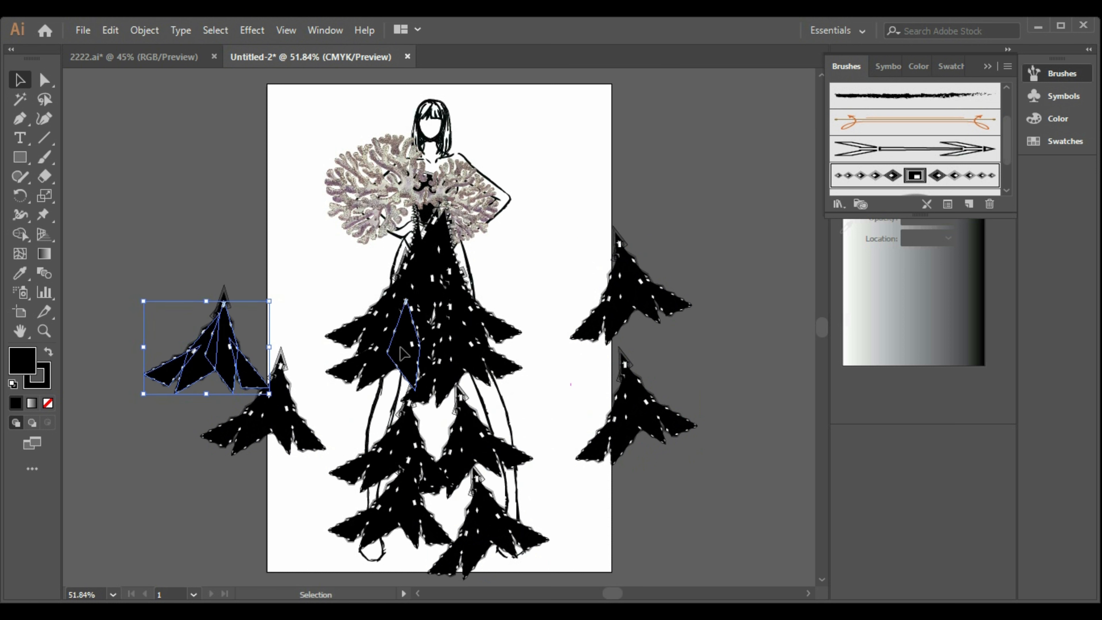
pyautogui.moveTo(397, 335); pyautogui.dragTo(182, 240)
pyautogui.moveTo(455, 347); pyautogui.dragTo(460, 373)
pyautogui.click(591, 475)
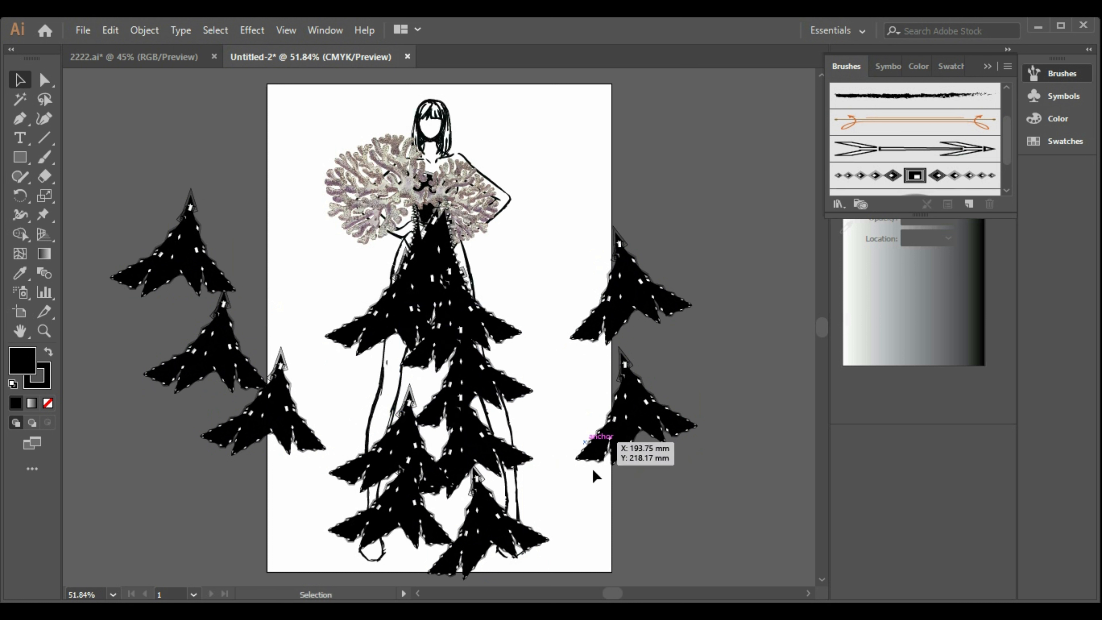
# - Lower the top left fan to just above the remaining left tiers and select the small panel at the bodice's left hem
pyautogui.click(384, 328)
pyautogui.moveTo(384, 327); pyautogui.dragTo(414, 369)
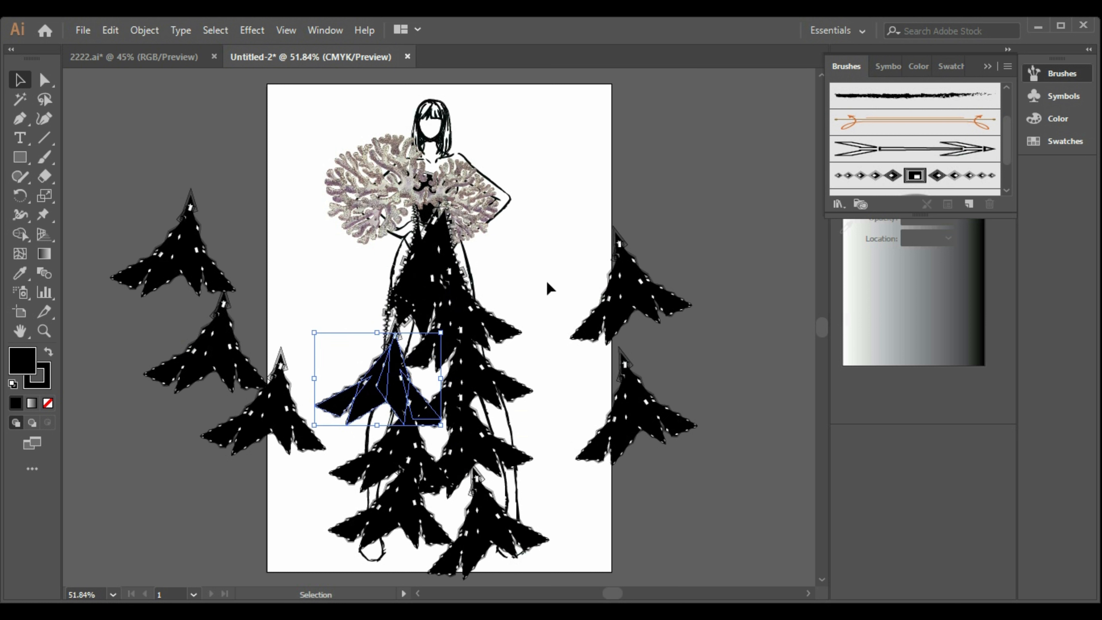
pyautogui.click(546, 288)
pyautogui.click(413, 308)
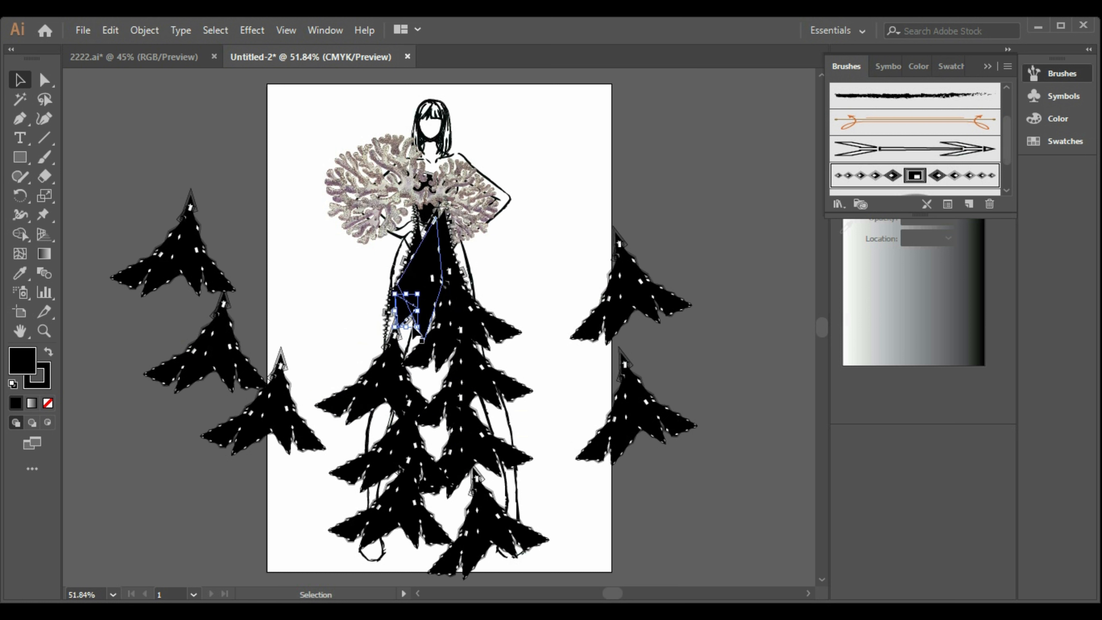
# - Move the uppermost left fan to the skirt's left hip and rotate it slightly outward
pyautogui.doubleClick(400, 374)
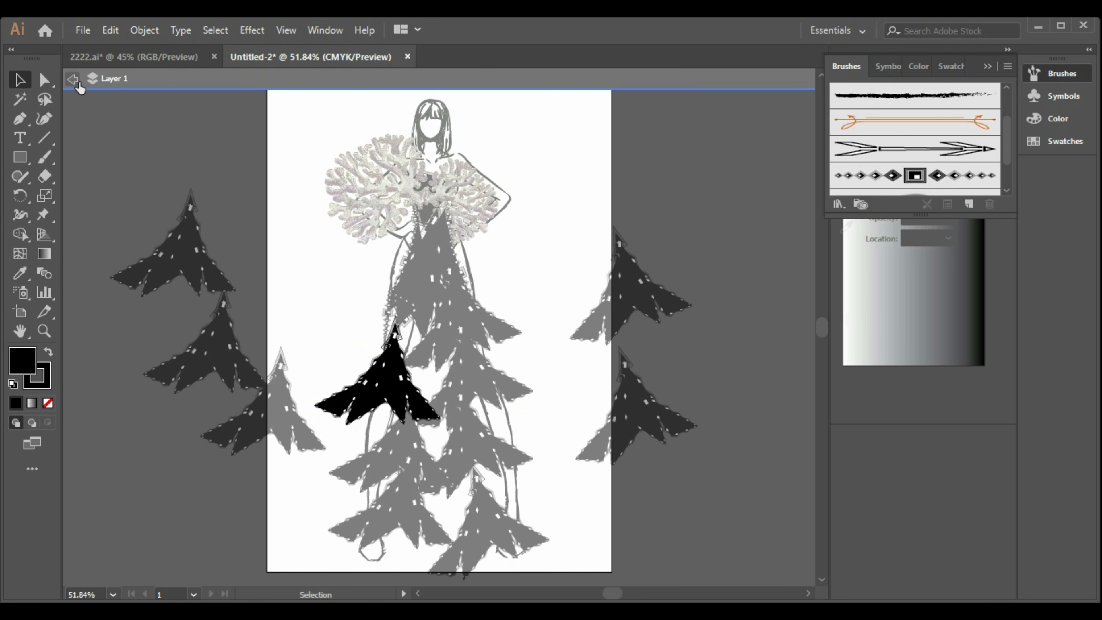
pyautogui.click(74, 80)
pyautogui.moveTo(397, 369); pyautogui.dragTo(409, 302)
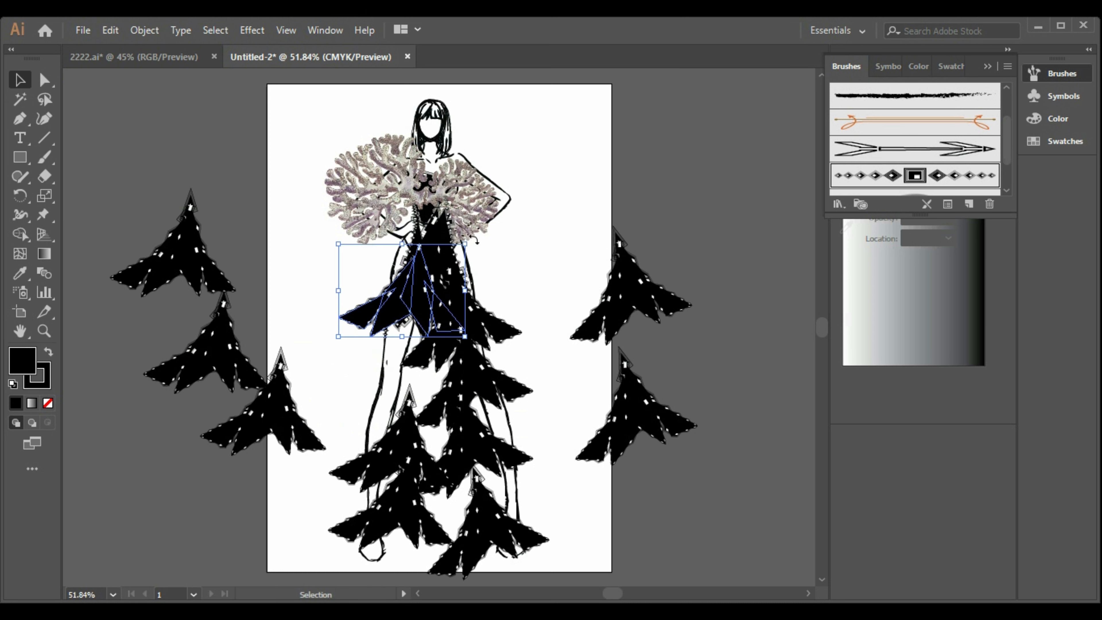
pyautogui.moveTo(468, 241); pyautogui.dragTo(407, 264)
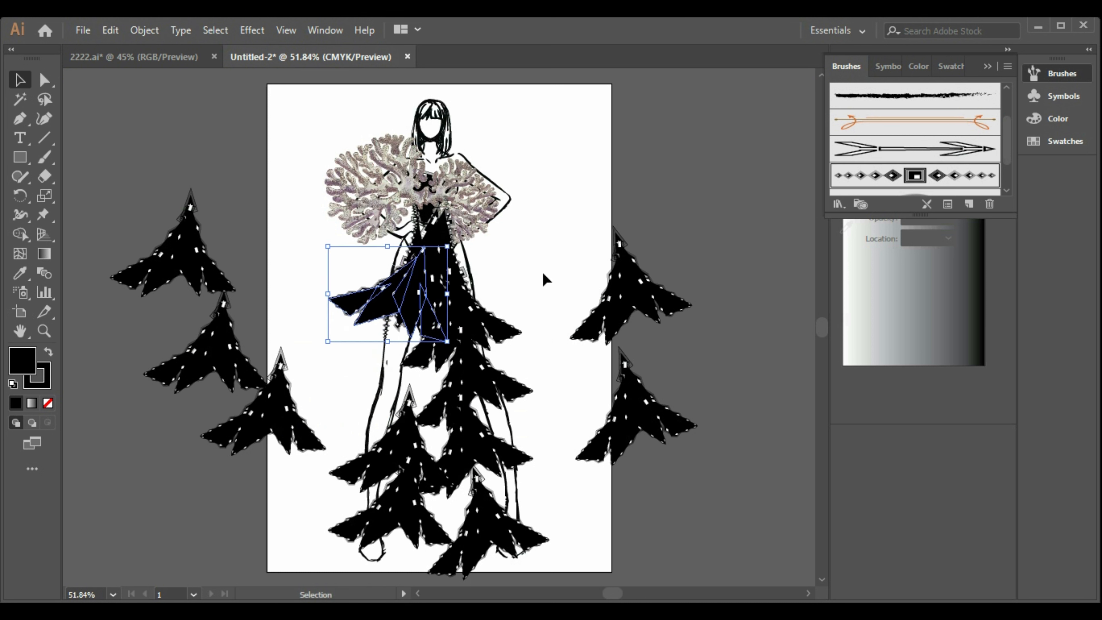
pyautogui.click(543, 274)
# - Remove the second right fan from the skirt and place the top right fan at the right hip
pyautogui.moveTo(533, 312); pyautogui.dragTo(593, 270)
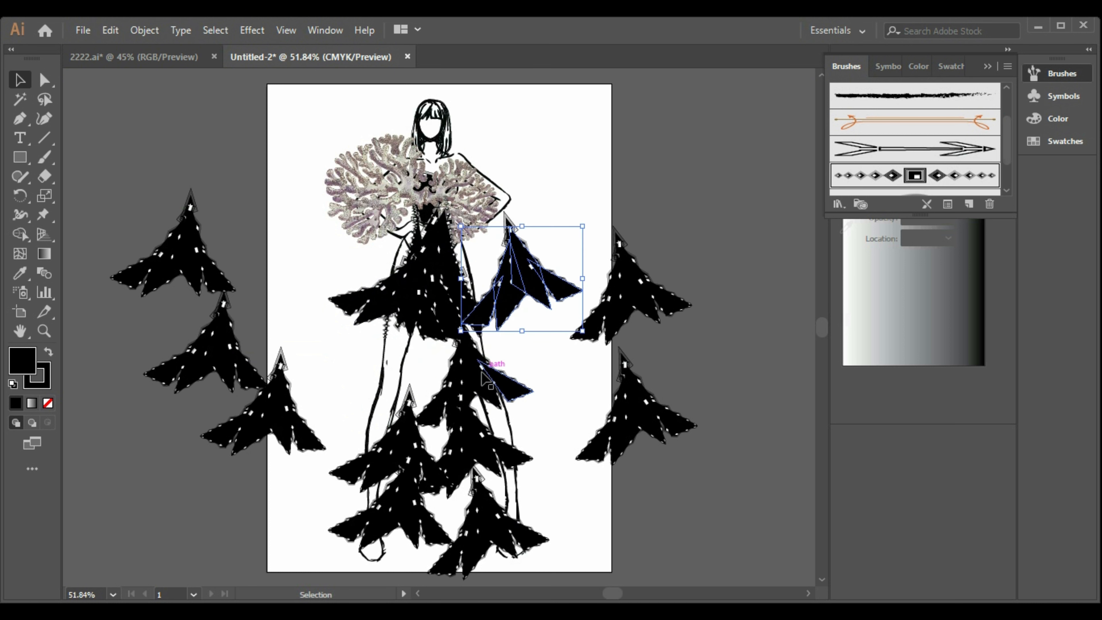
pyautogui.click(483, 374)
pyautogui.moveTo(482, 375); pyautogui.dragTo(533, 276)
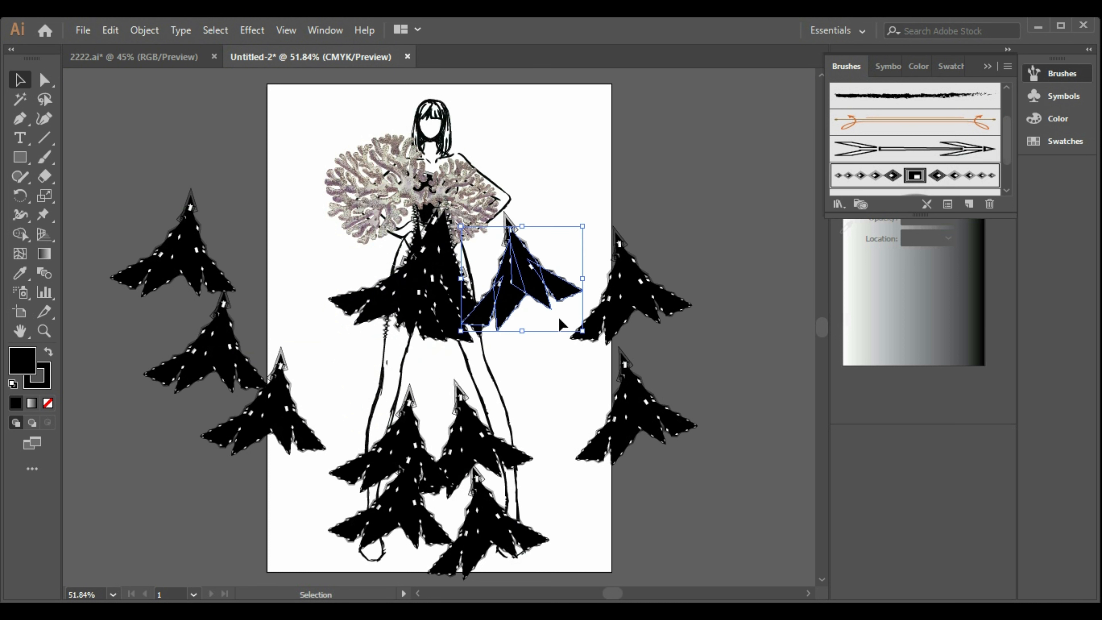
pyautogui.moveTo(542, 309); pyautogui.dragTo(474, 341)
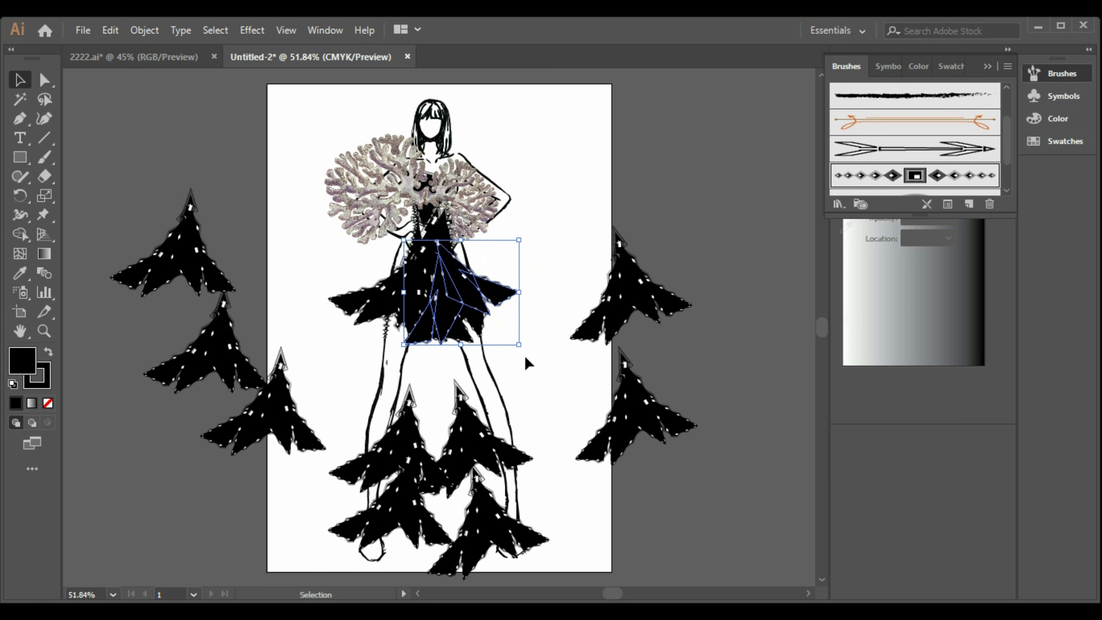
pyautogui.click(556, 390)
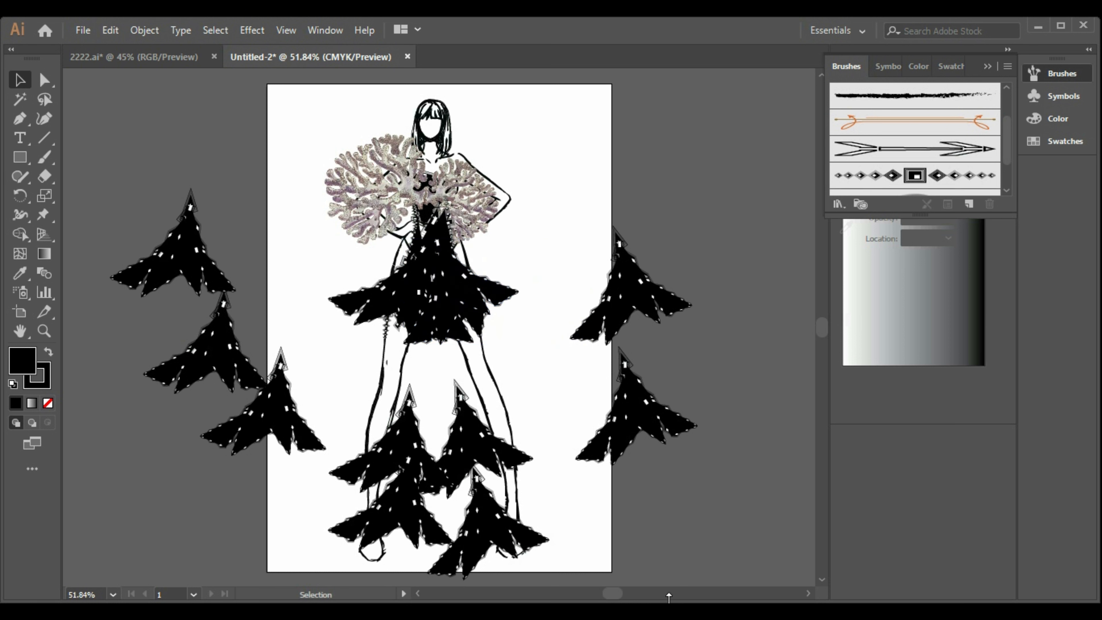
# - Delete the long panel protruding at the right side of the short skirt's hem
pyautogui.click(439, 333)
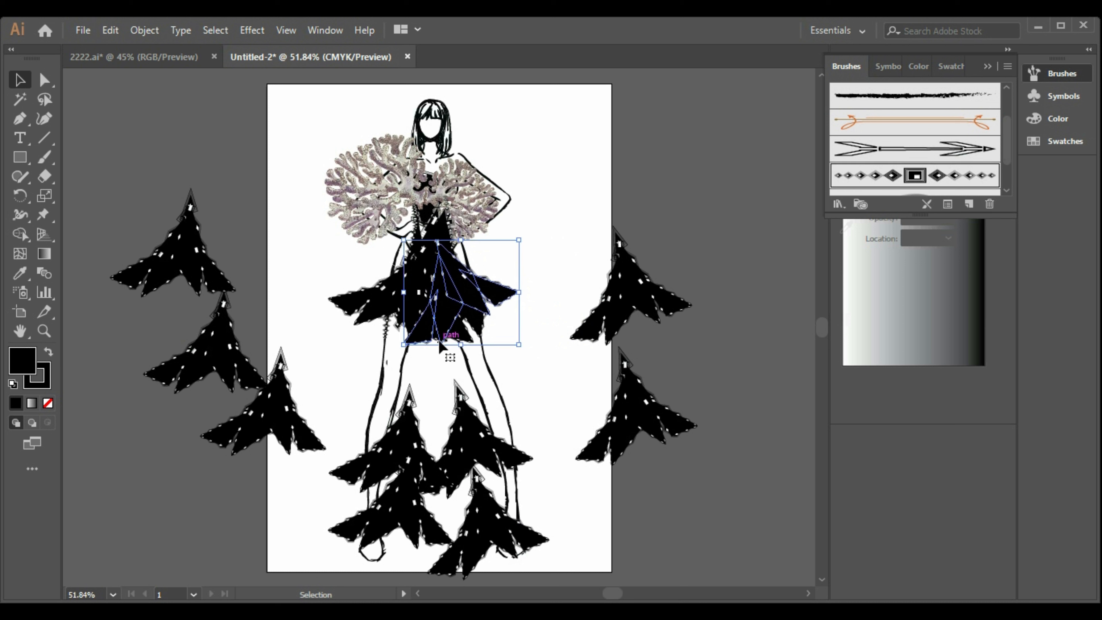
pyautogui.click(466, 344)
pyautogui.click(469, 340)
pyautogui.press('Delete')
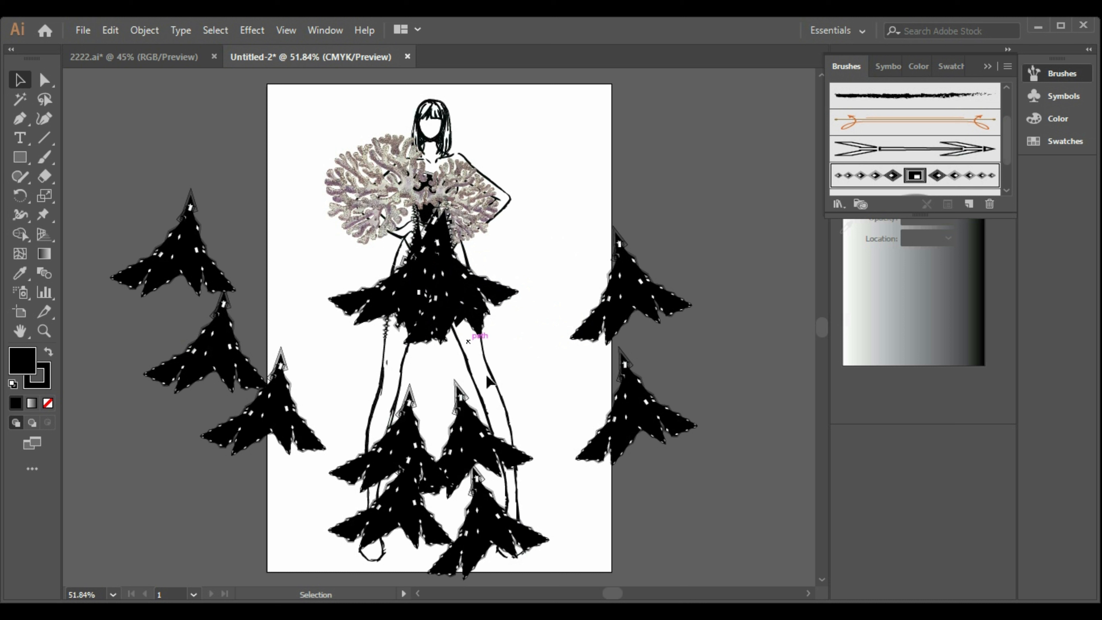
pyautogui.click(411, 330)
pyautogui.press('Delete')
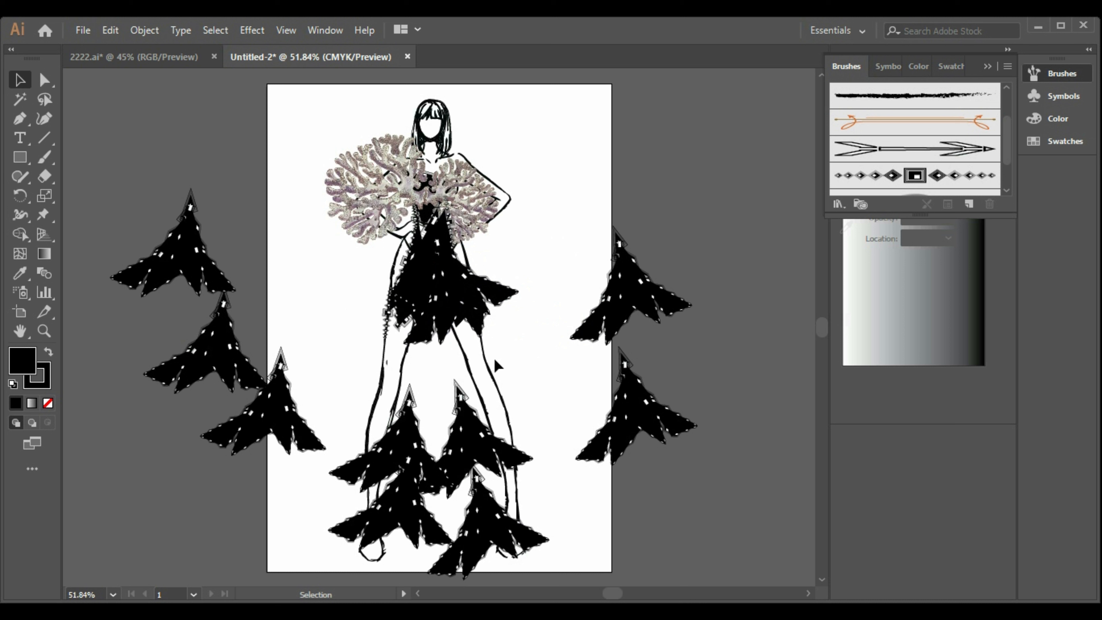
pyautogui.hotkey('ctrl', 'z')
pyautogui.click(518, 378)
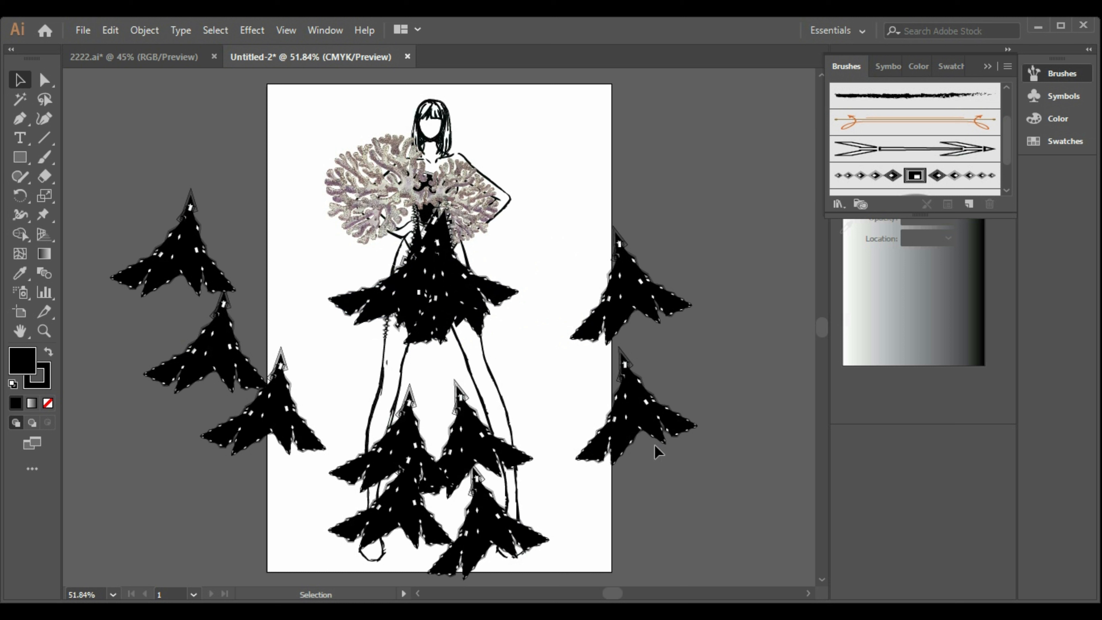
# - Delete the two spare fans right of the figure and the four fans covering the lower legs
pyautogui.moveTo(696, 493); pyautogui.dragTo(642, 280)
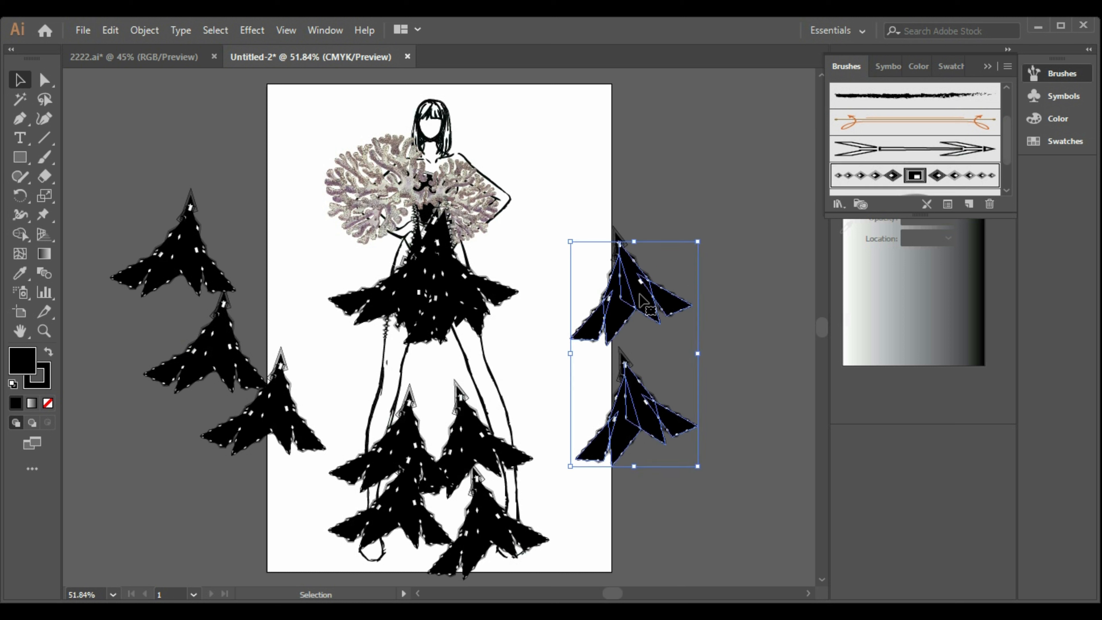
pyautogui.press('Delete')
pyautogui.click(441, 470)
pyautogui.press('Delete')
pyautogui.click(420, 497)
pyautogui.press('Delete')
pyautogui.click(437, 485)
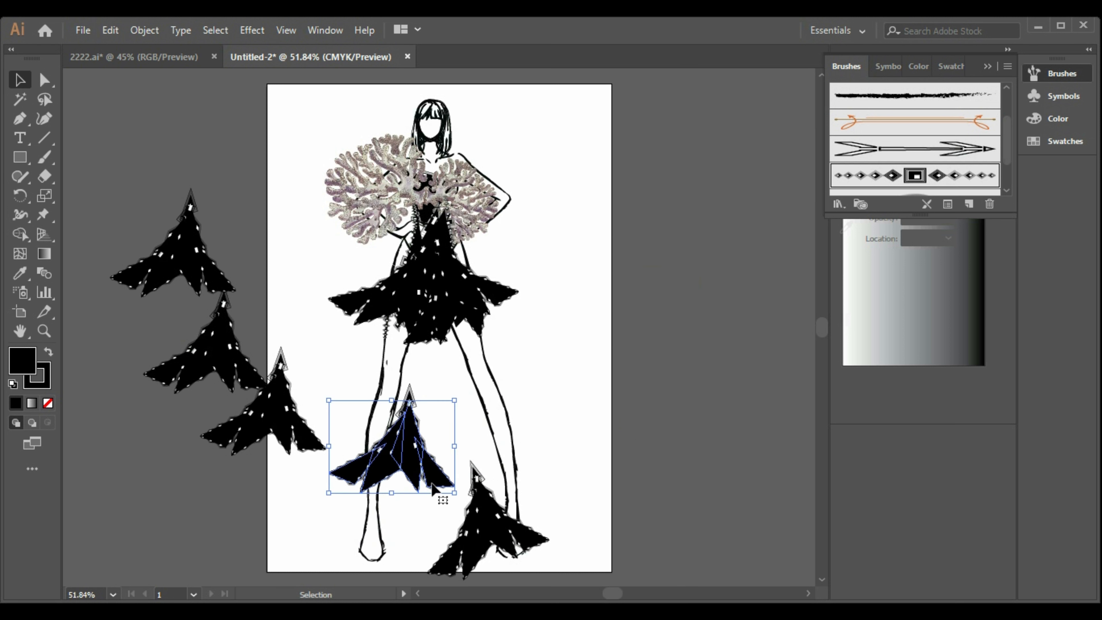
pyautogui.press('Delete')
pyautogui.click(502, 527)
pyautogui.press('Delete')
# - Delete the three spare fans left of the figure
pyautogui.click(286, 417)
pyautogui.press('Delete')
pyautogui.click(225, 334)
pyautogui.press('Delete')
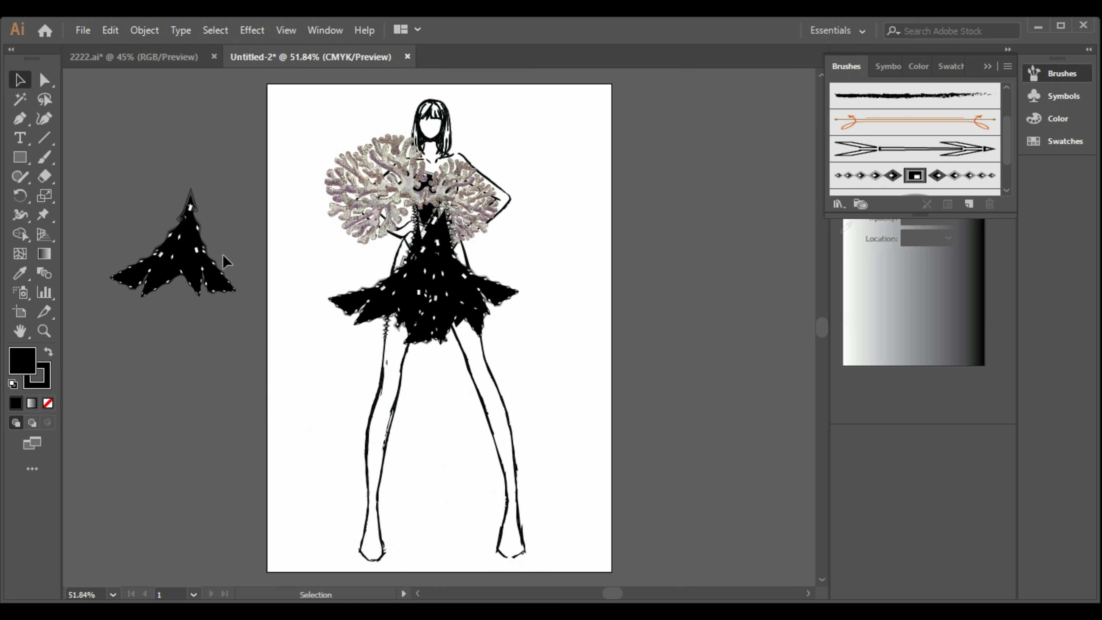
pyautogui.click(226, 260)
pyautogui.press('Delete')
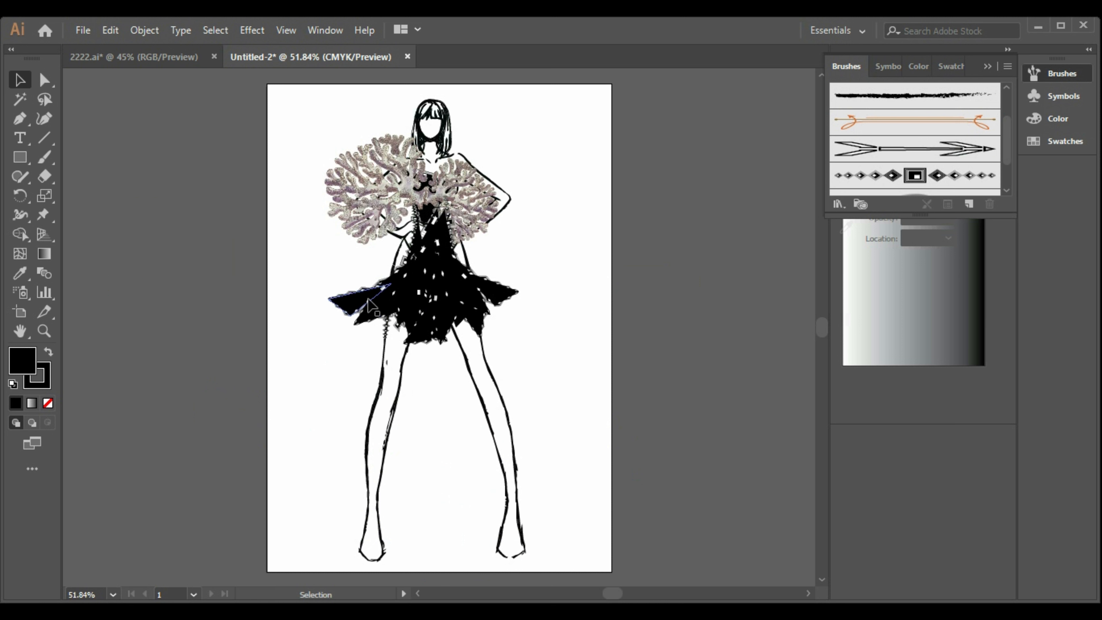
# - Shift the left hip fan slightly inward so its outer tip sits lower
pyautogui.click(435, 280)
pyautogui.moveTo(435, 279)
pyautogui.mouseDown()
pyautogui.moveTo(471, 244)
pyautogui.moveTo(421, 267)
pyautogui.mouseUp()
pyautogui.click(557, 338)
# - Rotate the right hip fan slightly clockwise and nudge it down toward the center of the skirt
pyautogui.click(491, 314)
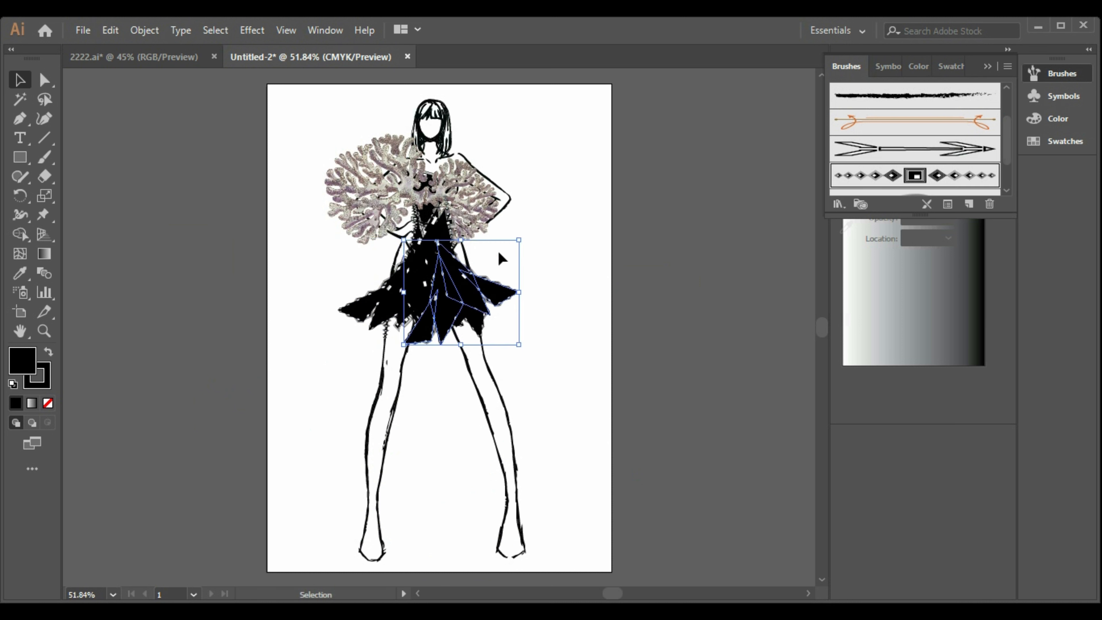
pyautogui.moveTo(527, 237); pyautogui.dragTo(526, 243)
pyautogui.click(577, 335)
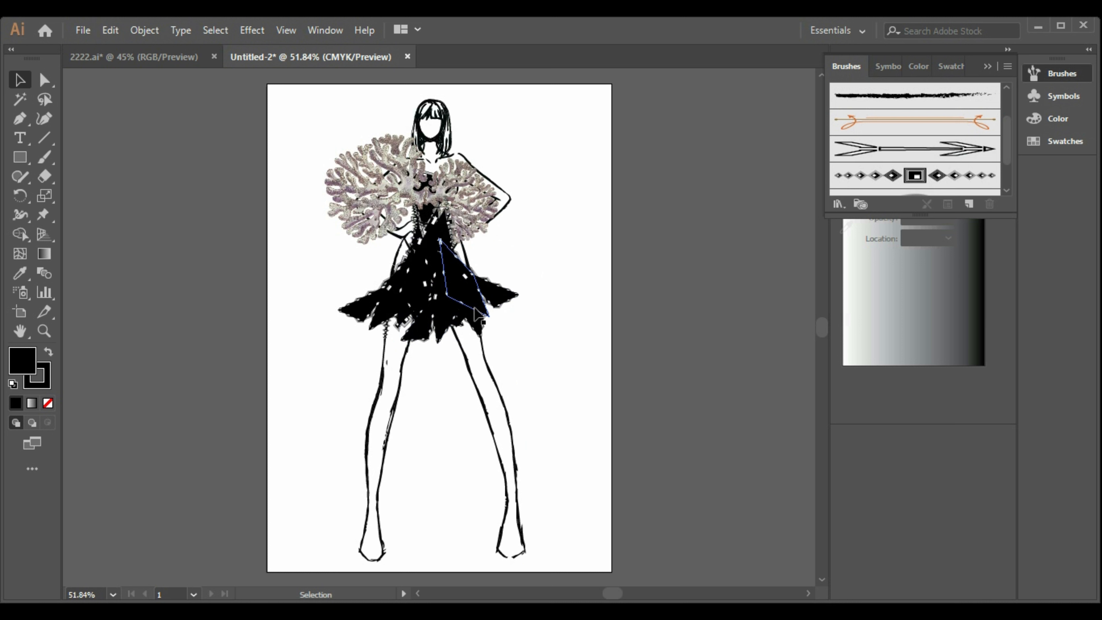
pyautogui.moveTo(476, 311); pyautogui.dragTo(471, 316)
pyautogui.click(549, 382)
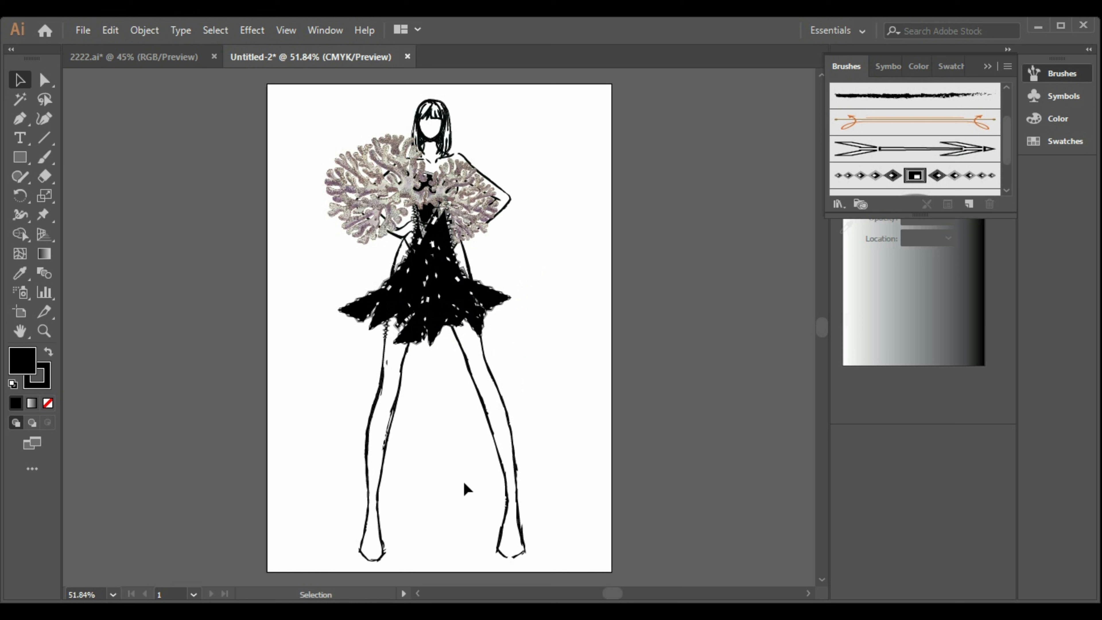
# - Draw a rectangle covering the whole artboard and send it behind the figure
pyautogui.click(20, 158)
pyautogui.moveTo(267, 85); pyautogui.dragTo(613, 573)
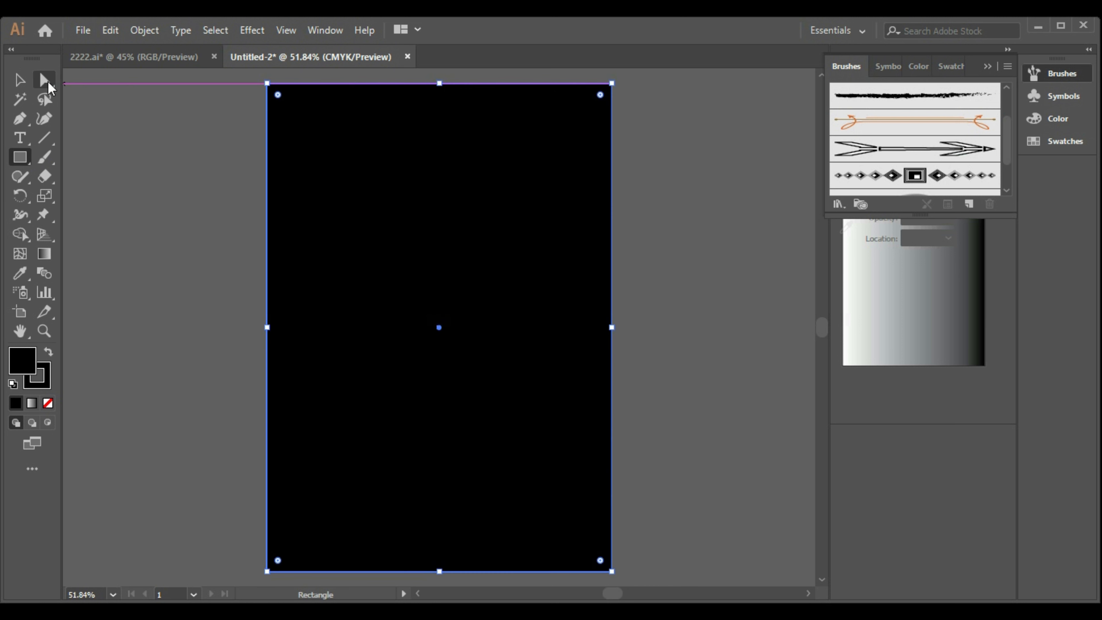
pyautogui.click(19, 80)
pyautogui.rightClick(412, 244)
pyautogui.click(640, 541)
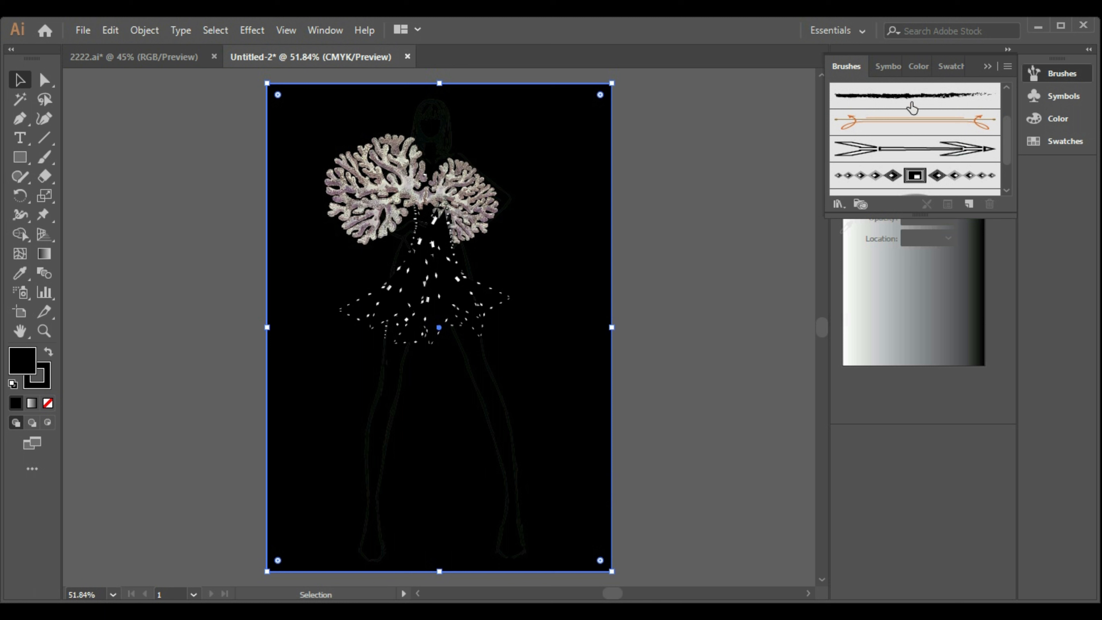
# - Open the Decorative Legacy pattern swatch library for the background rectangle
pyautogui.click(950, 66)
pyautogui.click(839, 204)
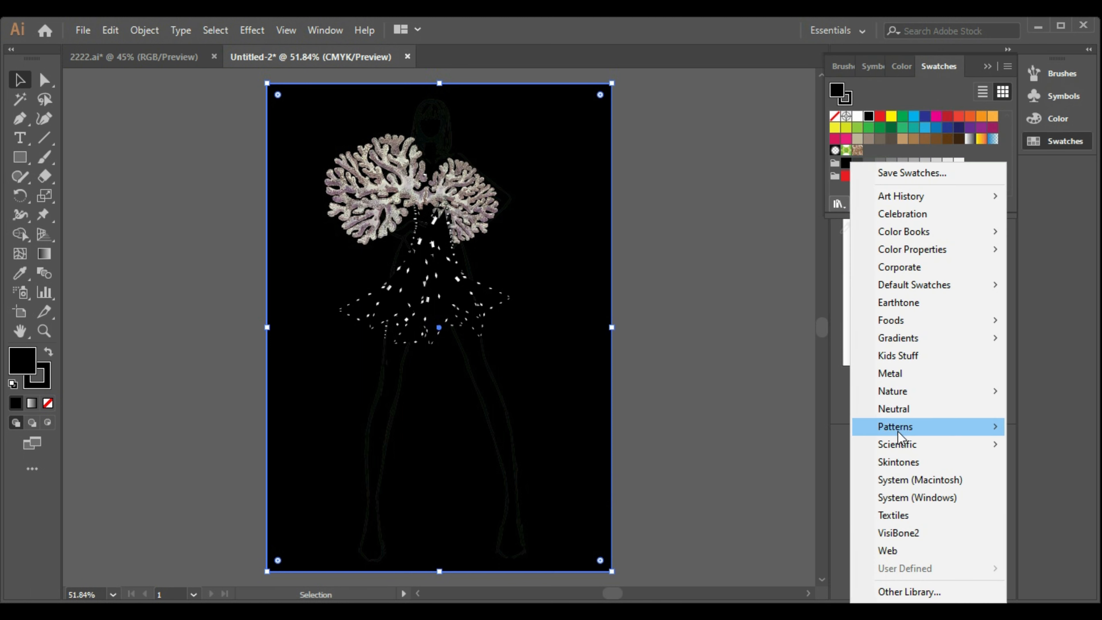
pyautogui.moveTo(897, 430)
pyautogui.moveTo(787, 443)
pyautogui.click(903, 443)
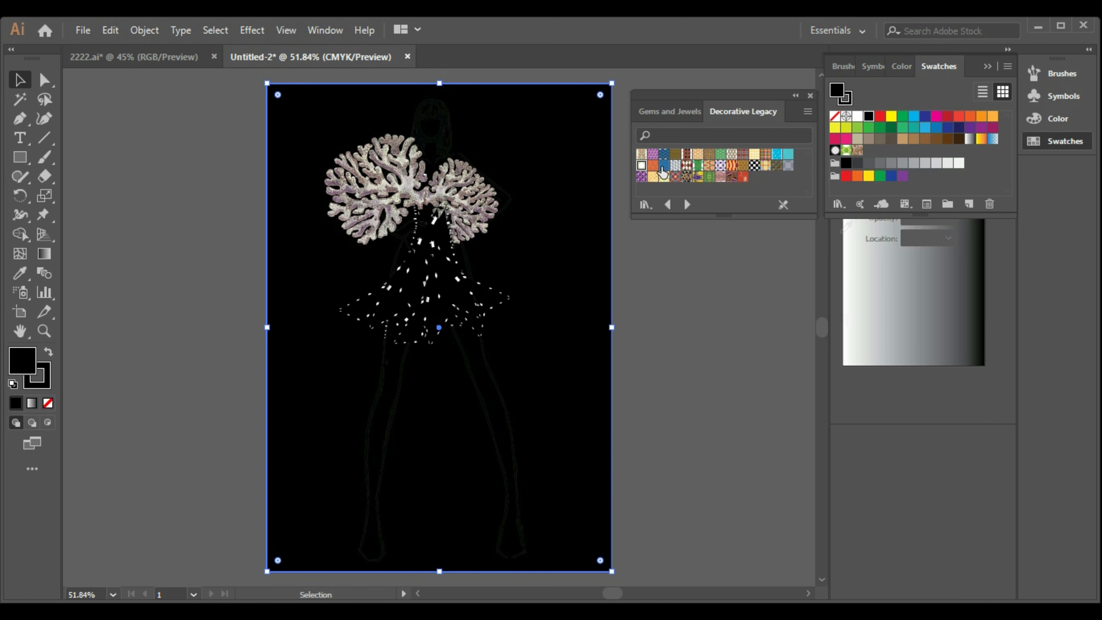
# - Try the Stars Hex Triangle Color pattern as the background rectangle's fill
pyautogui.click(664, 176)
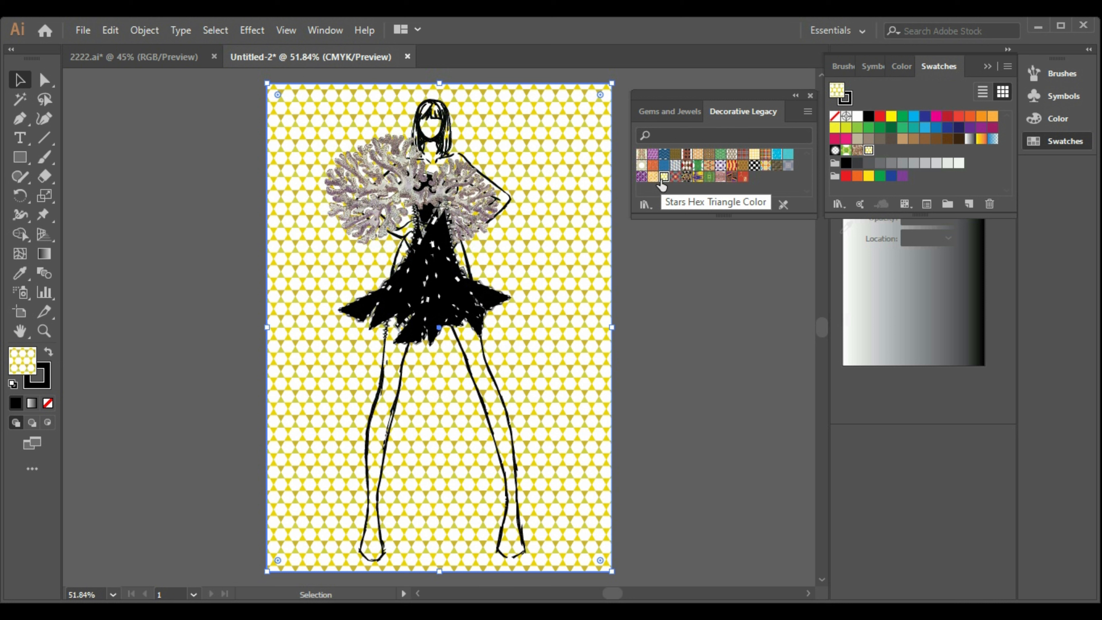
pyautogui.click(652, 177)
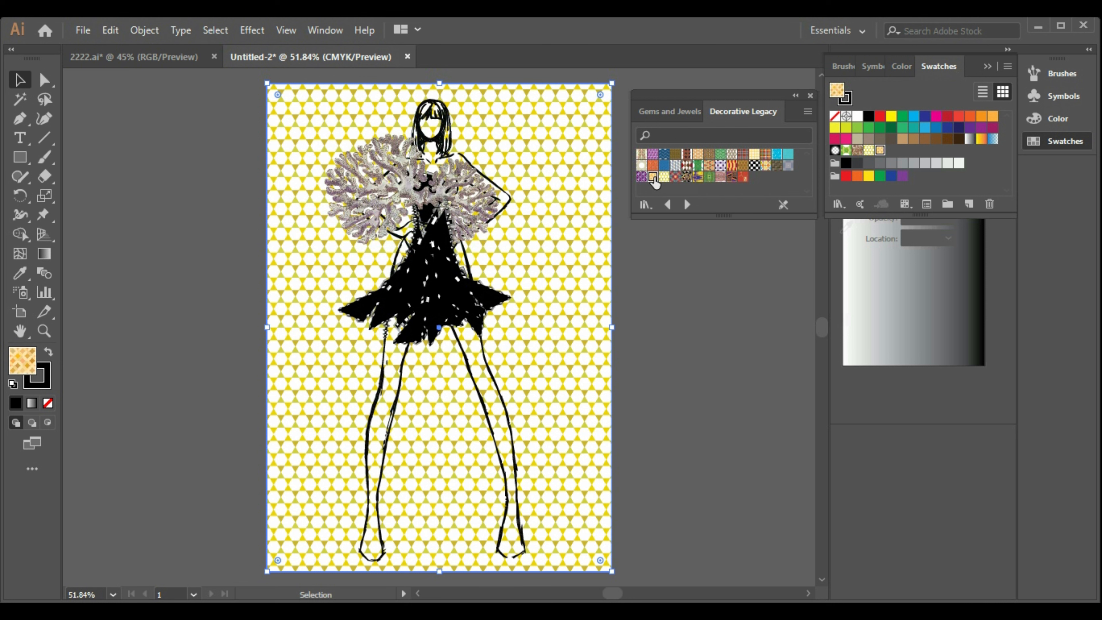
pyautogui.click(664, 176)
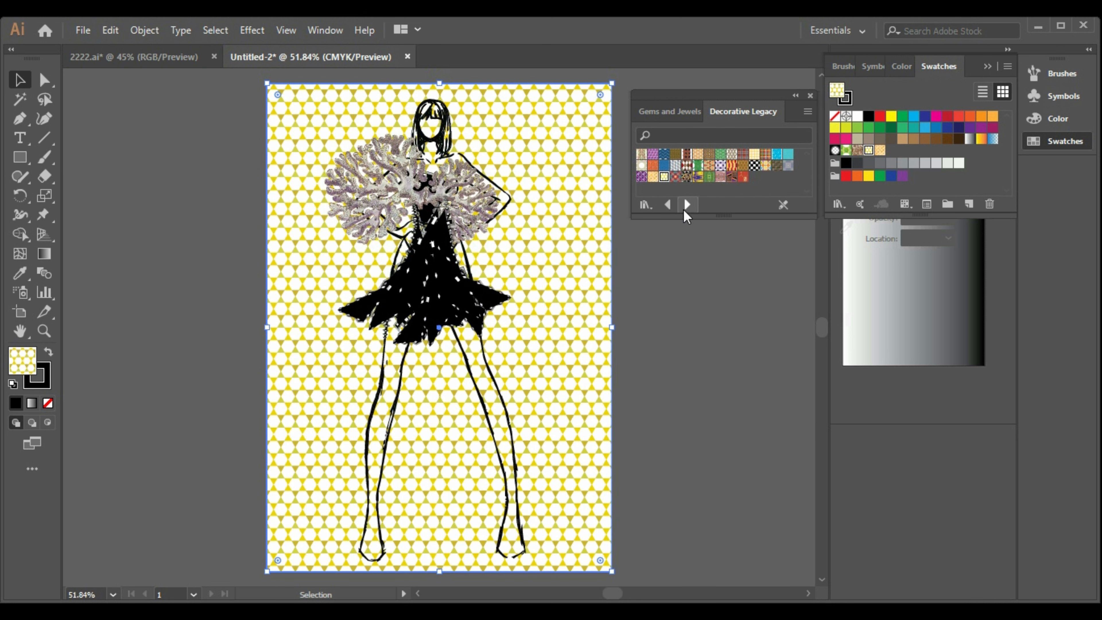
# - Try a purple swirl from Vonster Patterns and a tan spotted pattern from Nature_Animal Skins as the background fill
pyautogui.click(686, 205)
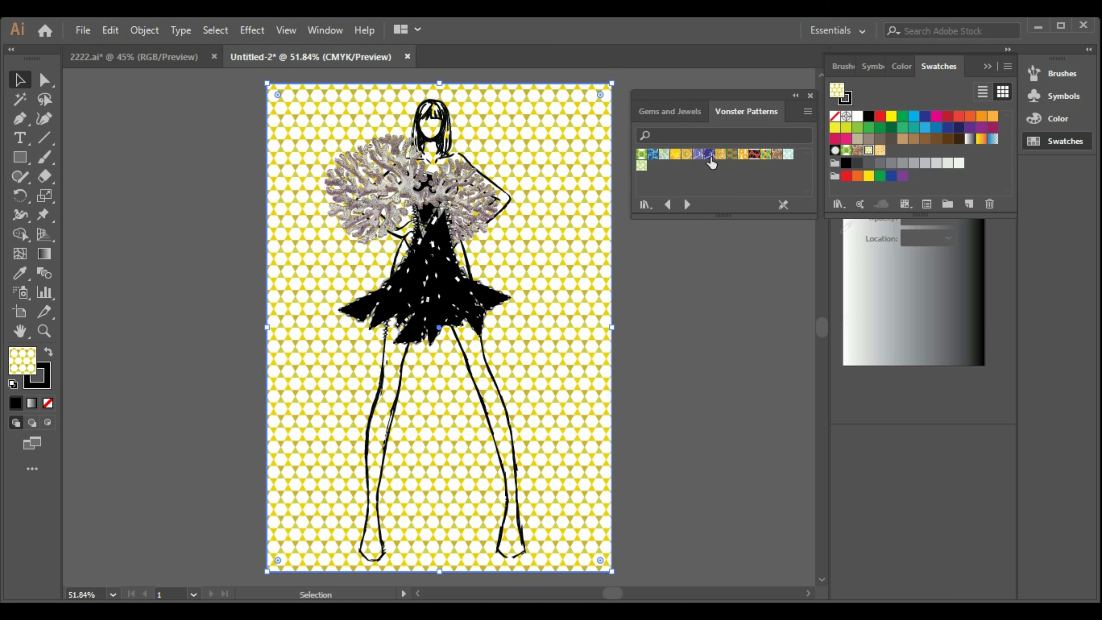
pyautogui.click(698, 154)
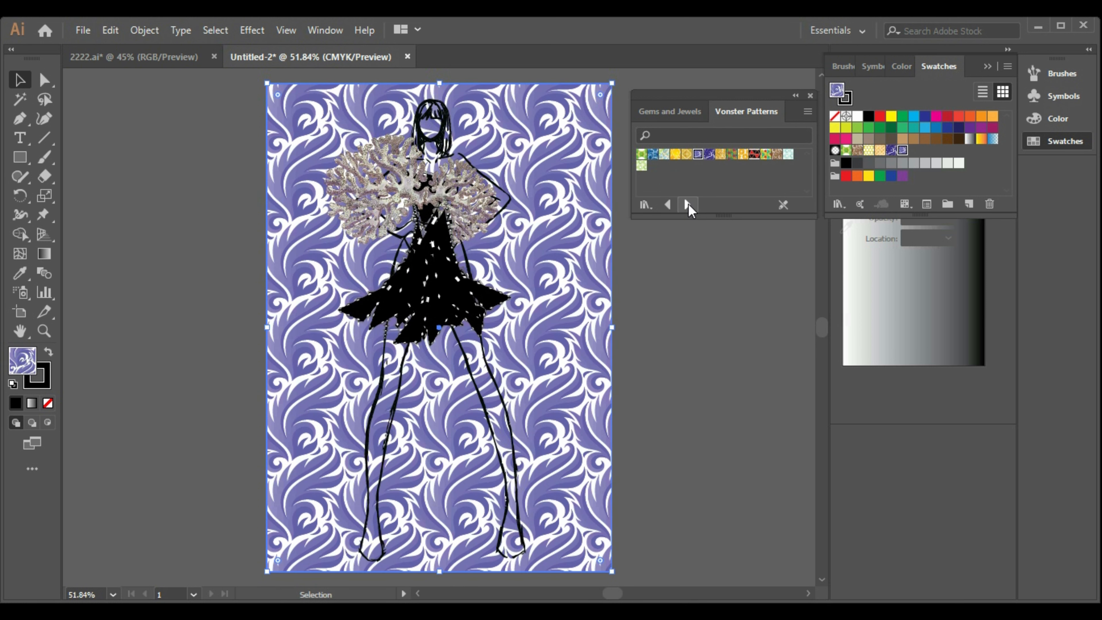
pyautogui.click(687, 204)
pyautogui.click(676, 154)
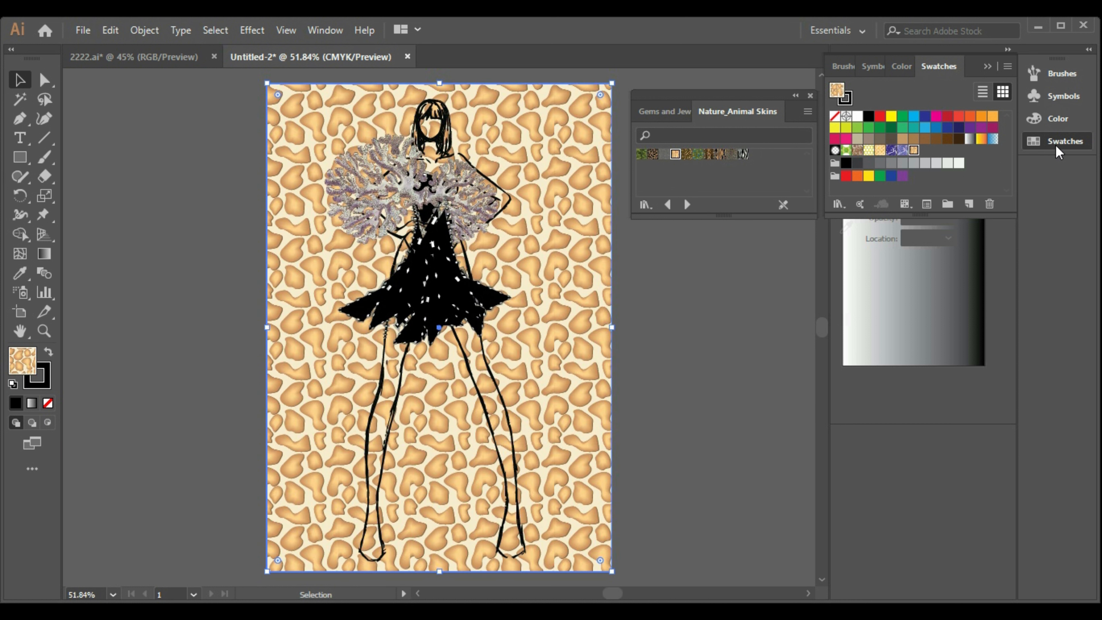
# - Lower the background rectangle's opacity to 57%
pyautogui.click(325, 30)
pyautogui.click(460, 591)
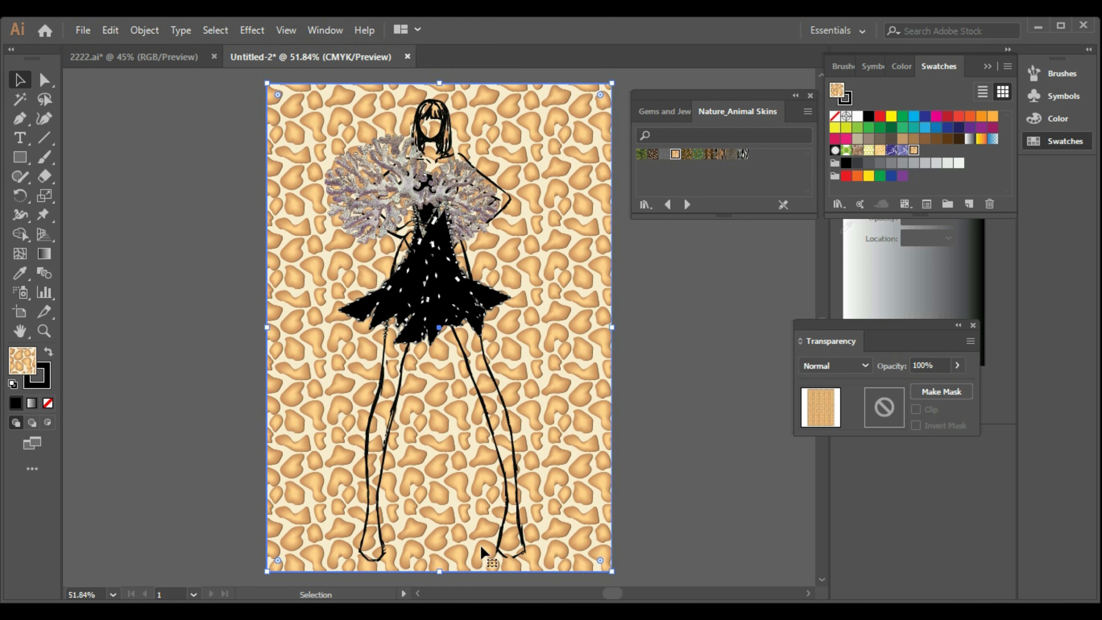
pyautogui.click(928, 365)
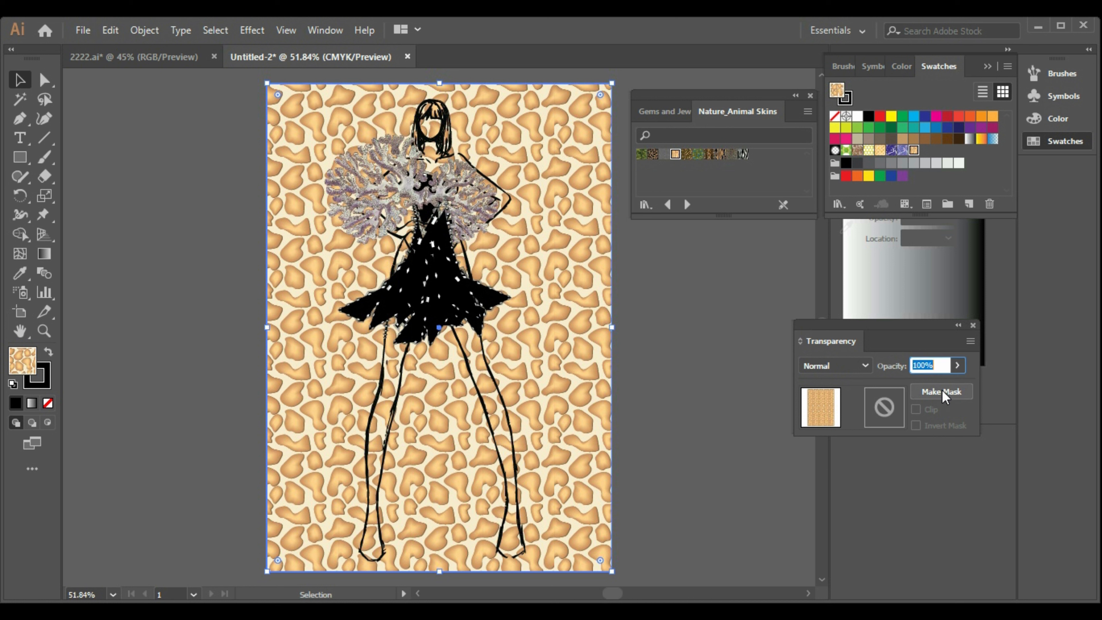
pyautogui.click(957, 365)
pyautogui.moveTo(957, 385); pyautogui.dragTo(927, 382)
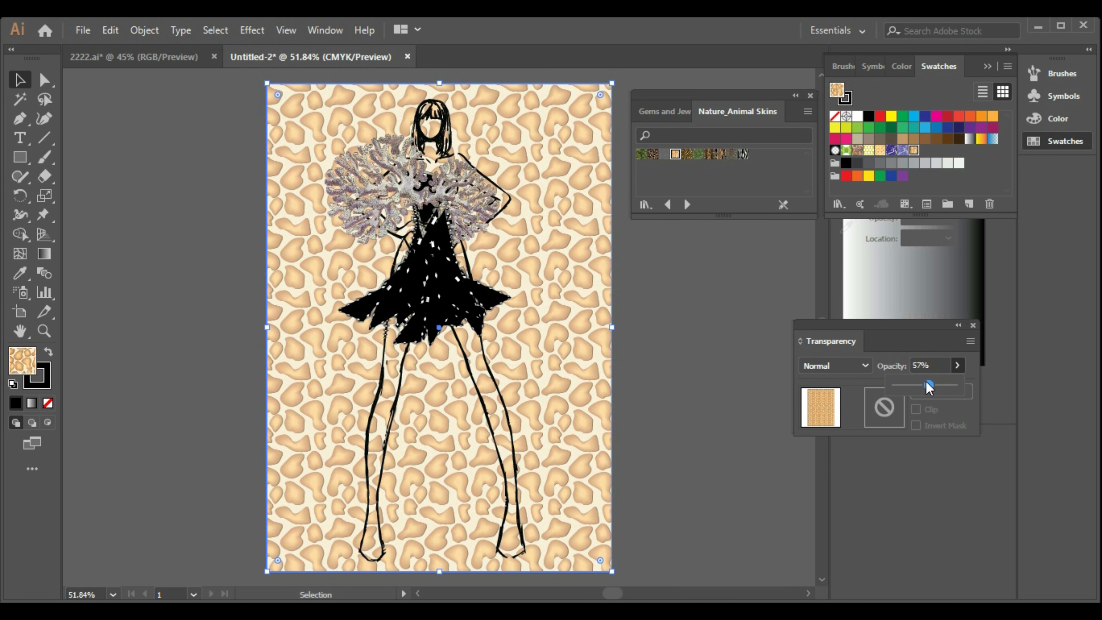
# - Try green reptile-skin and black foliage fills on the background, settling on the cream medallion tile pattern from Nature_Foliage
pyautogui.click(640, 154)
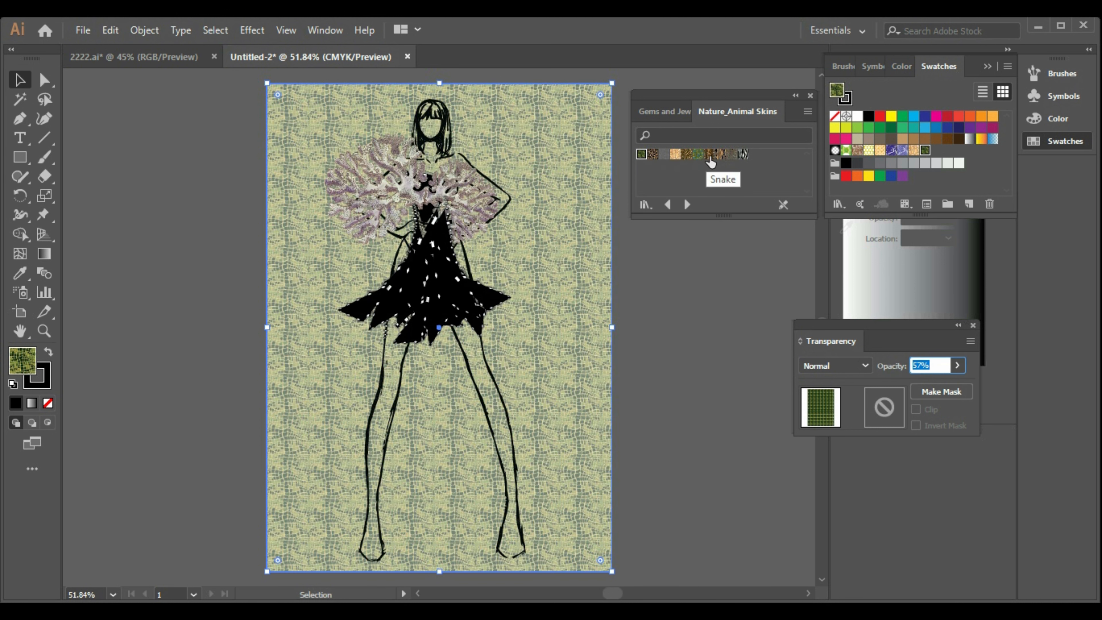
pyautogui.click(686, 205)
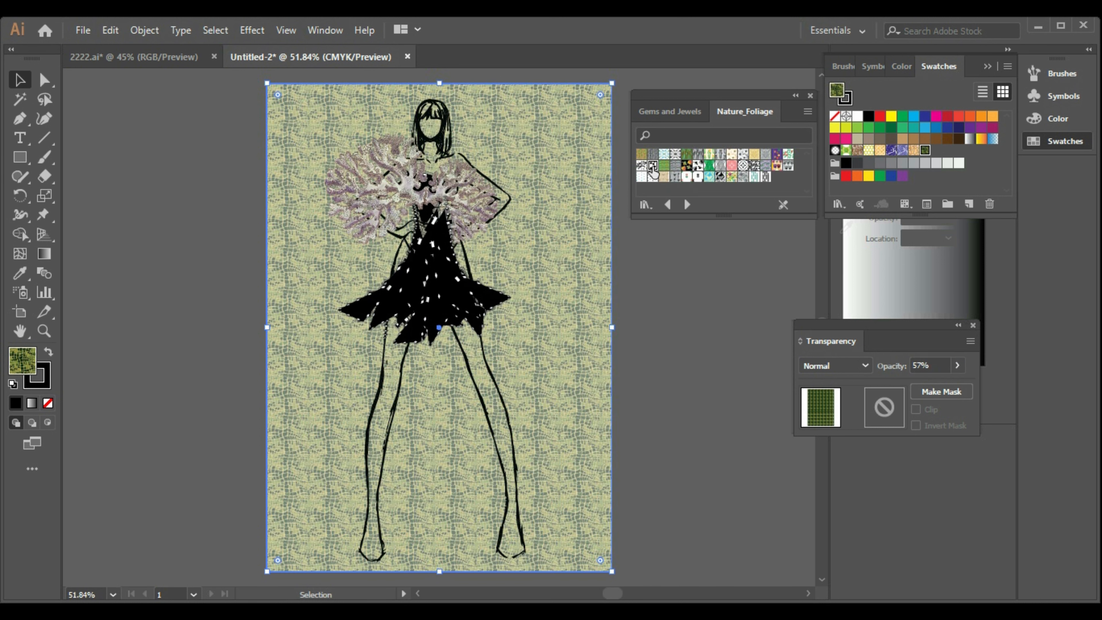
pyautogui.click(641, 166)
pyautogui.click(641, 177)
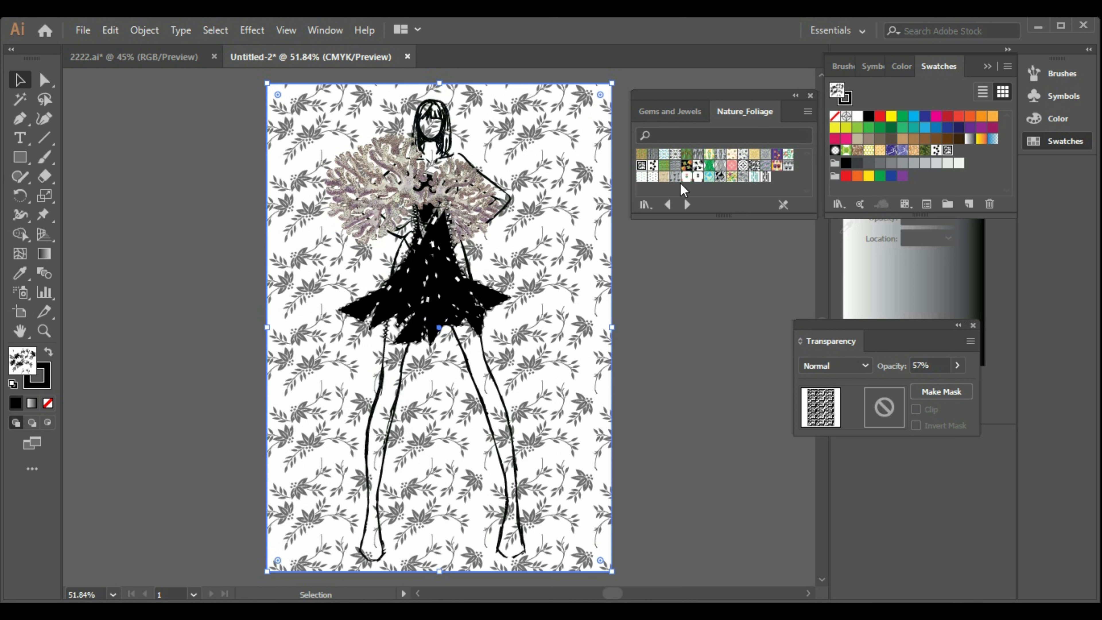
pyautogui.click(755, 154)
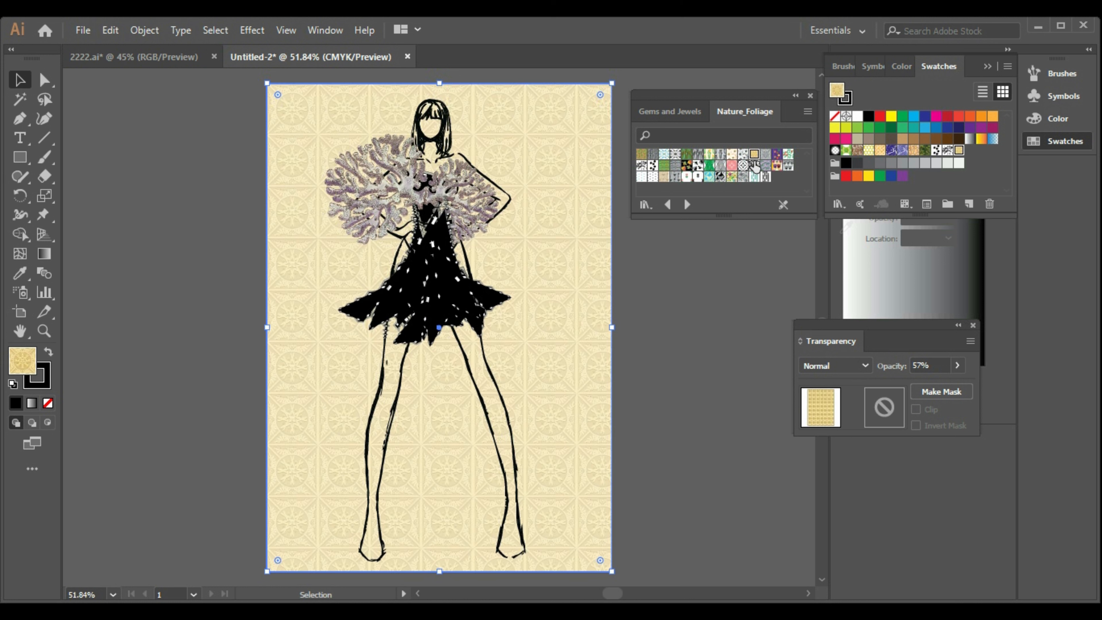
# - Try the grey medallion tile fill, then fill the background rectangle with the pink lattice pattern from Nature_Foliage at 32% opacity
pyautogui.click(764, 154)
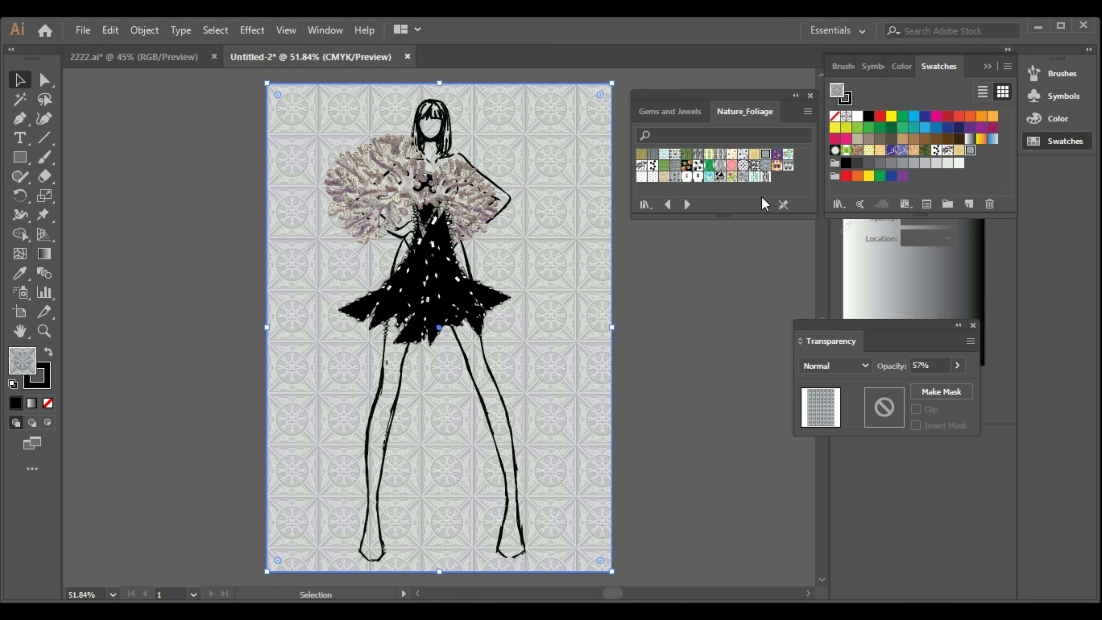
pyautogui.click(731, 165)
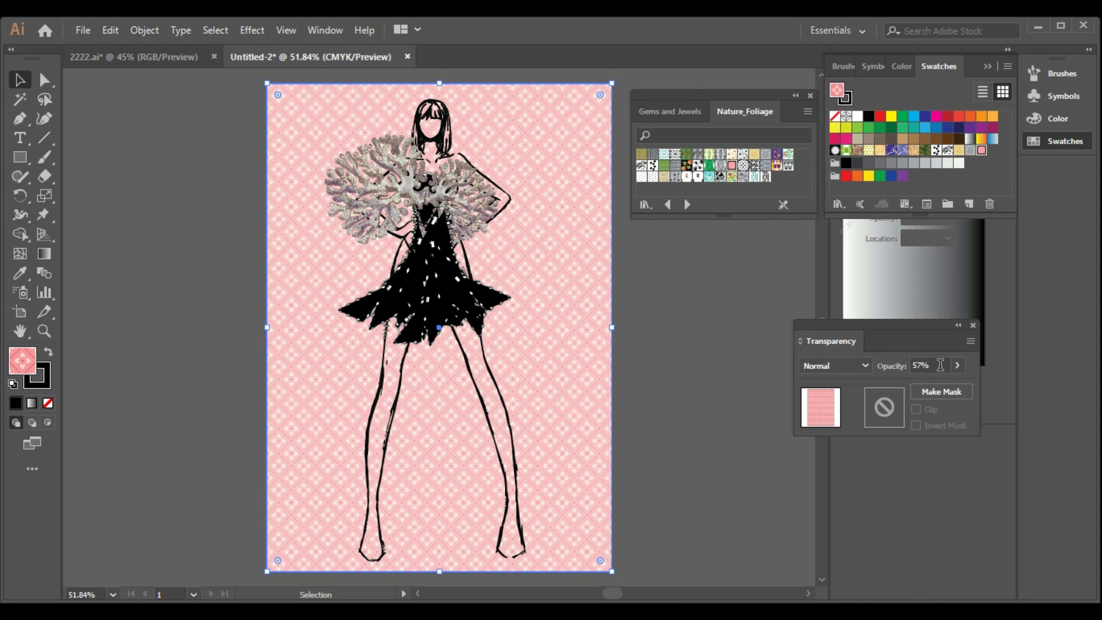
pyautogui.click(957, 365)
pyautogui.moveTo(926, 390)
pyautogui.mouseDown()
pyautogui.moveTo(904, 390)
pyautogui.moveTo(915, 391)
pyautogui.mouseUp()
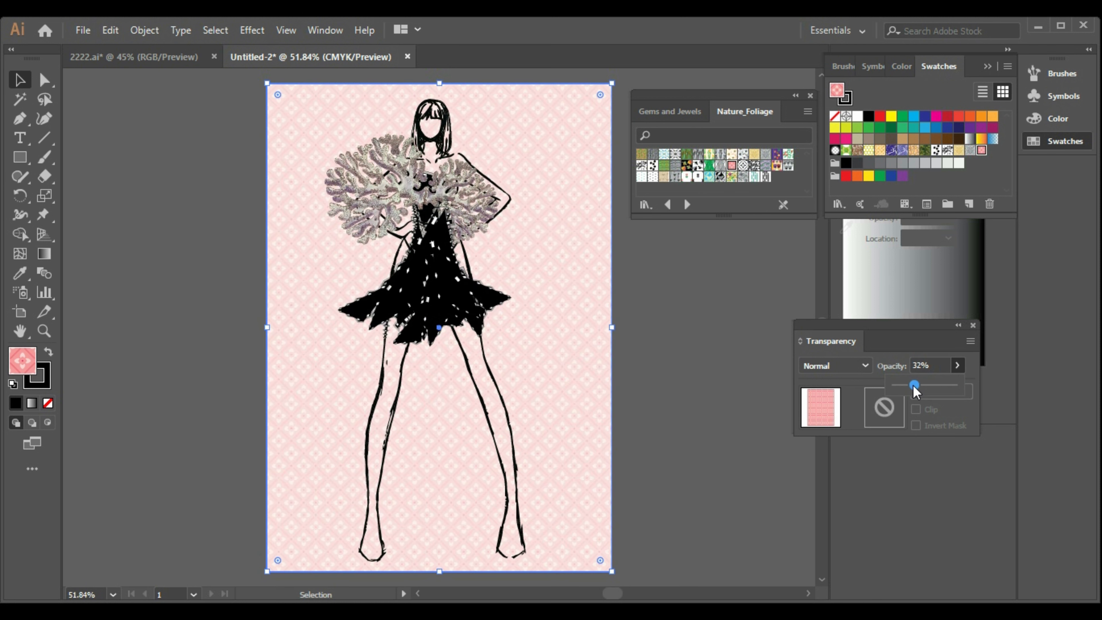
pyautogui.click(697, 389)
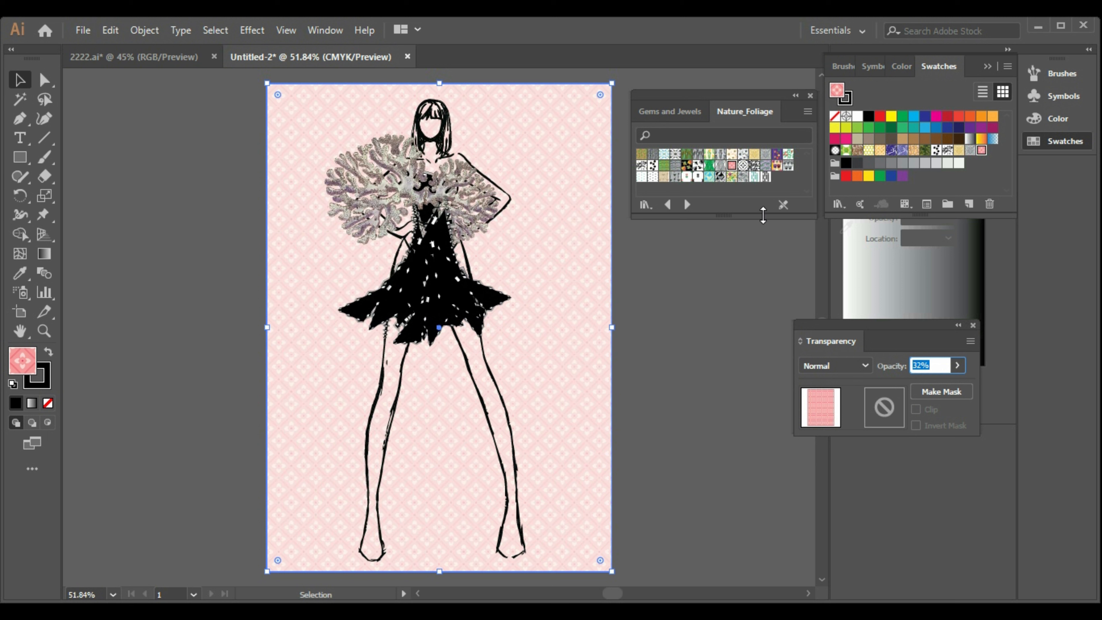
# - Try blue leaf and green diamond fills on the background, return to the pink lattice pattern, and close the Transparency panel
pyautogui.click(708, 177)
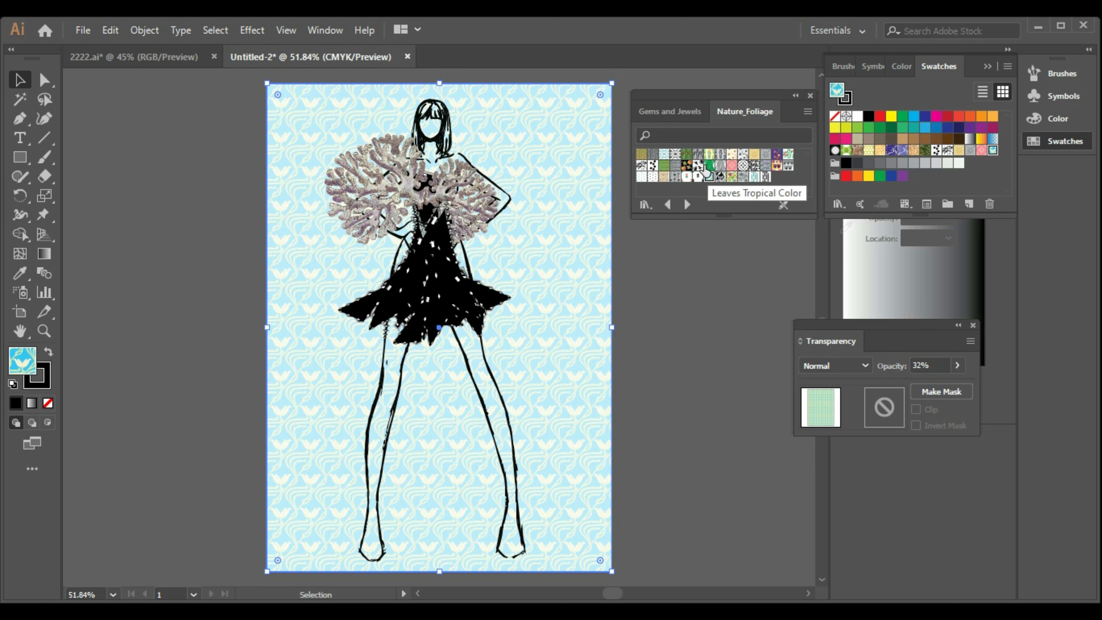
pyautogui.click(709, 165)
pyautogui.click(730, 168)
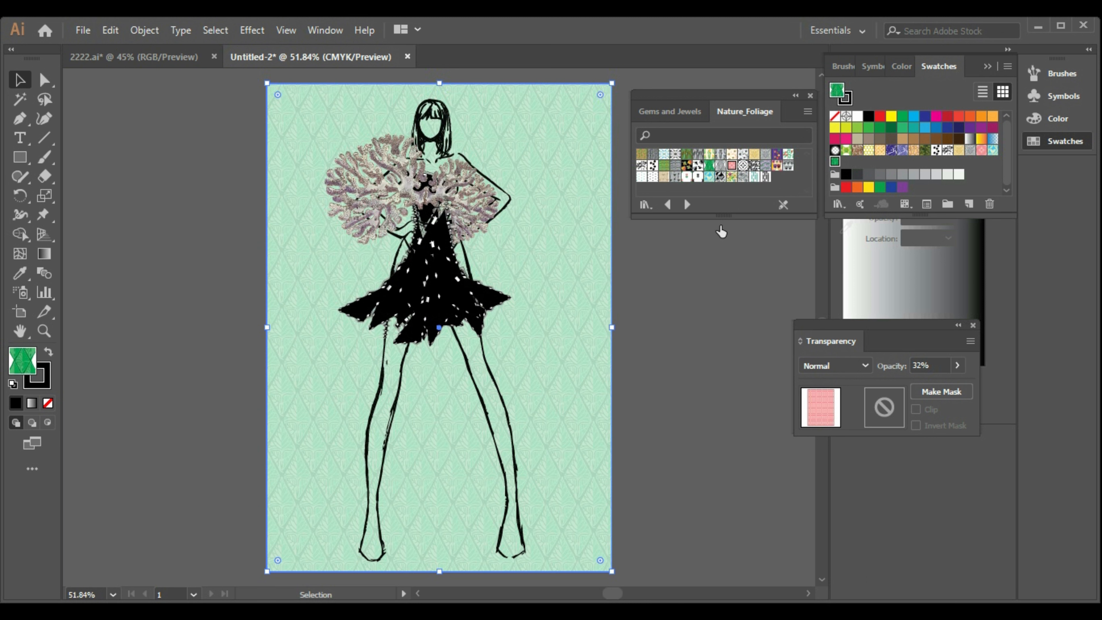
pyautogui.click(972, 325)
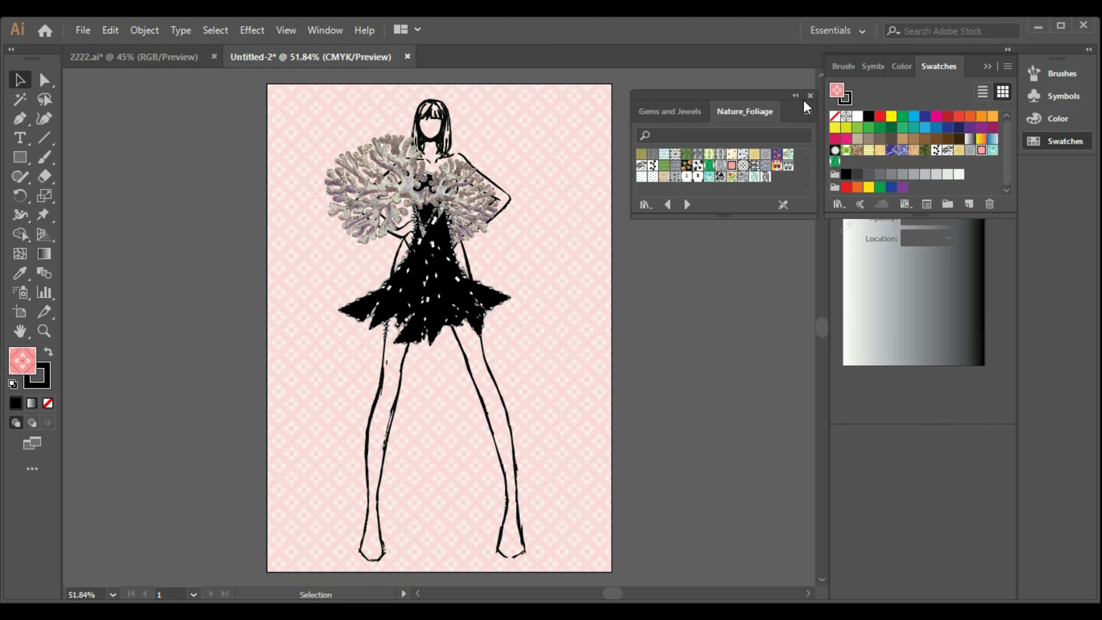